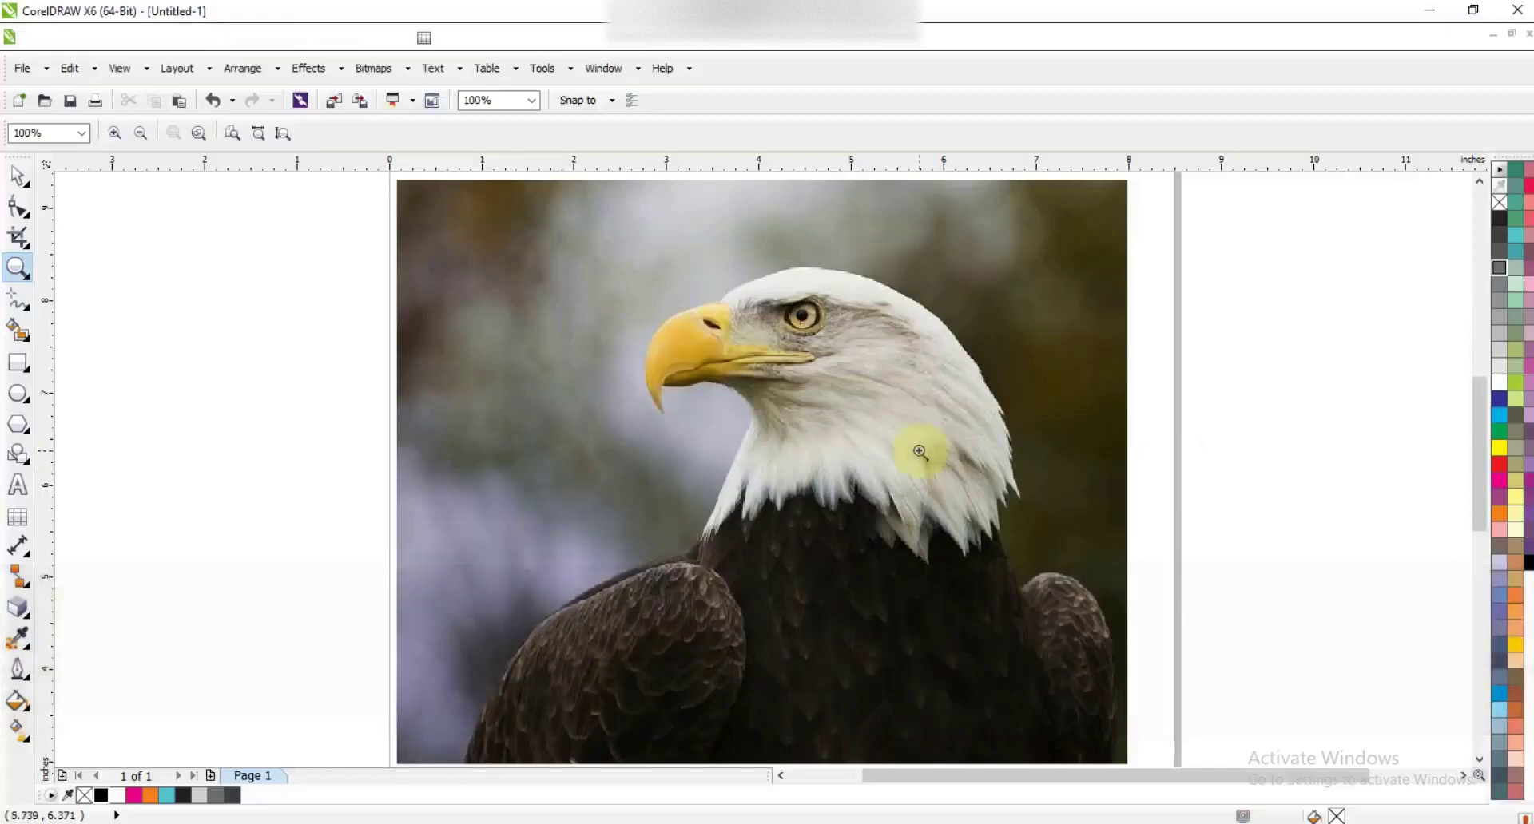
Step: Draw a circle about 5.04 inches in diameter over the eagle's head and chest on the photo
left_click(17, 175)
left_click(669, 450)
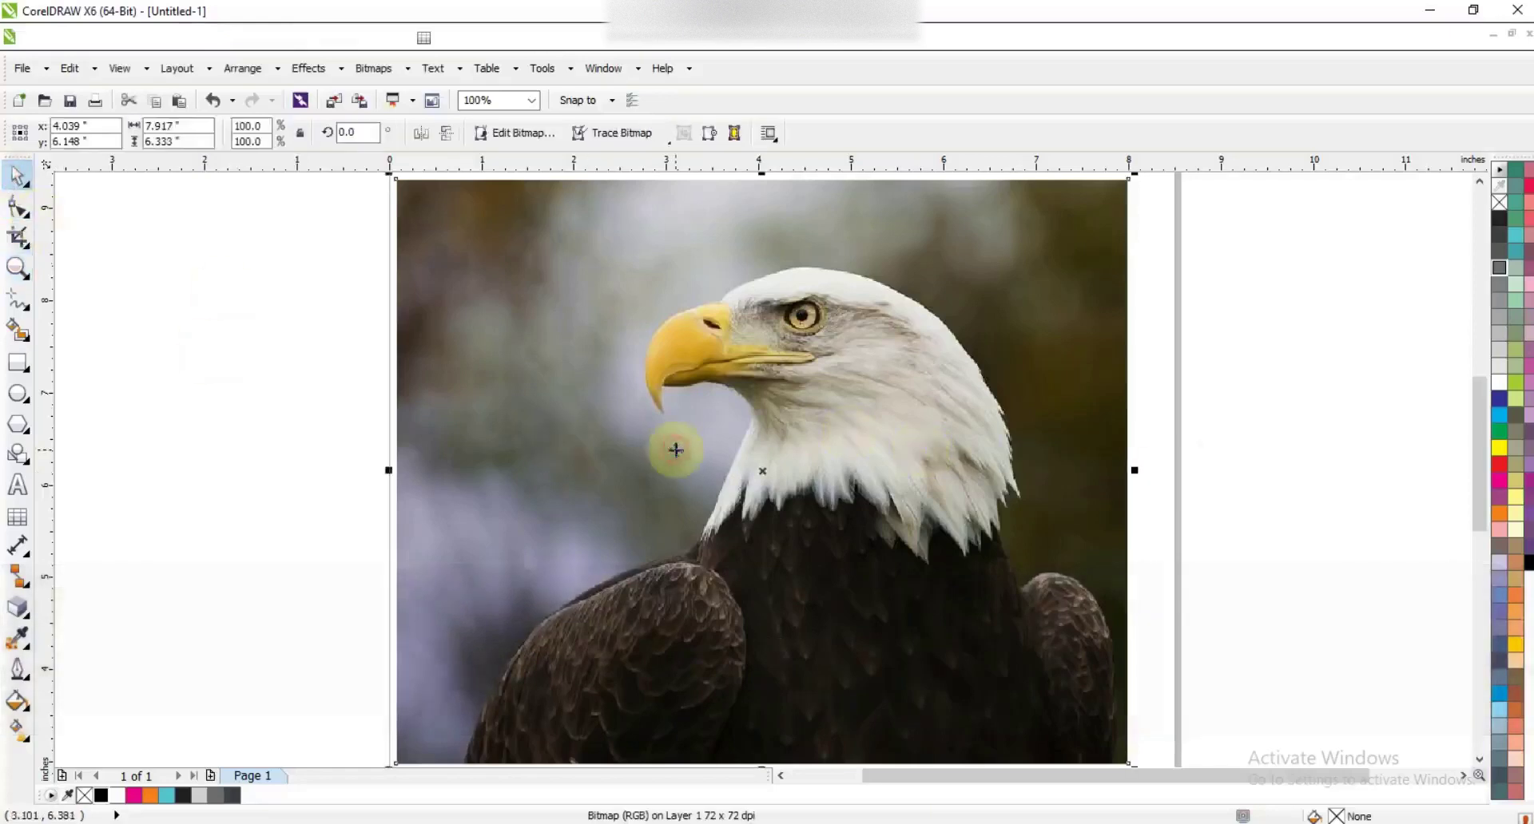
left_click(16, 396)
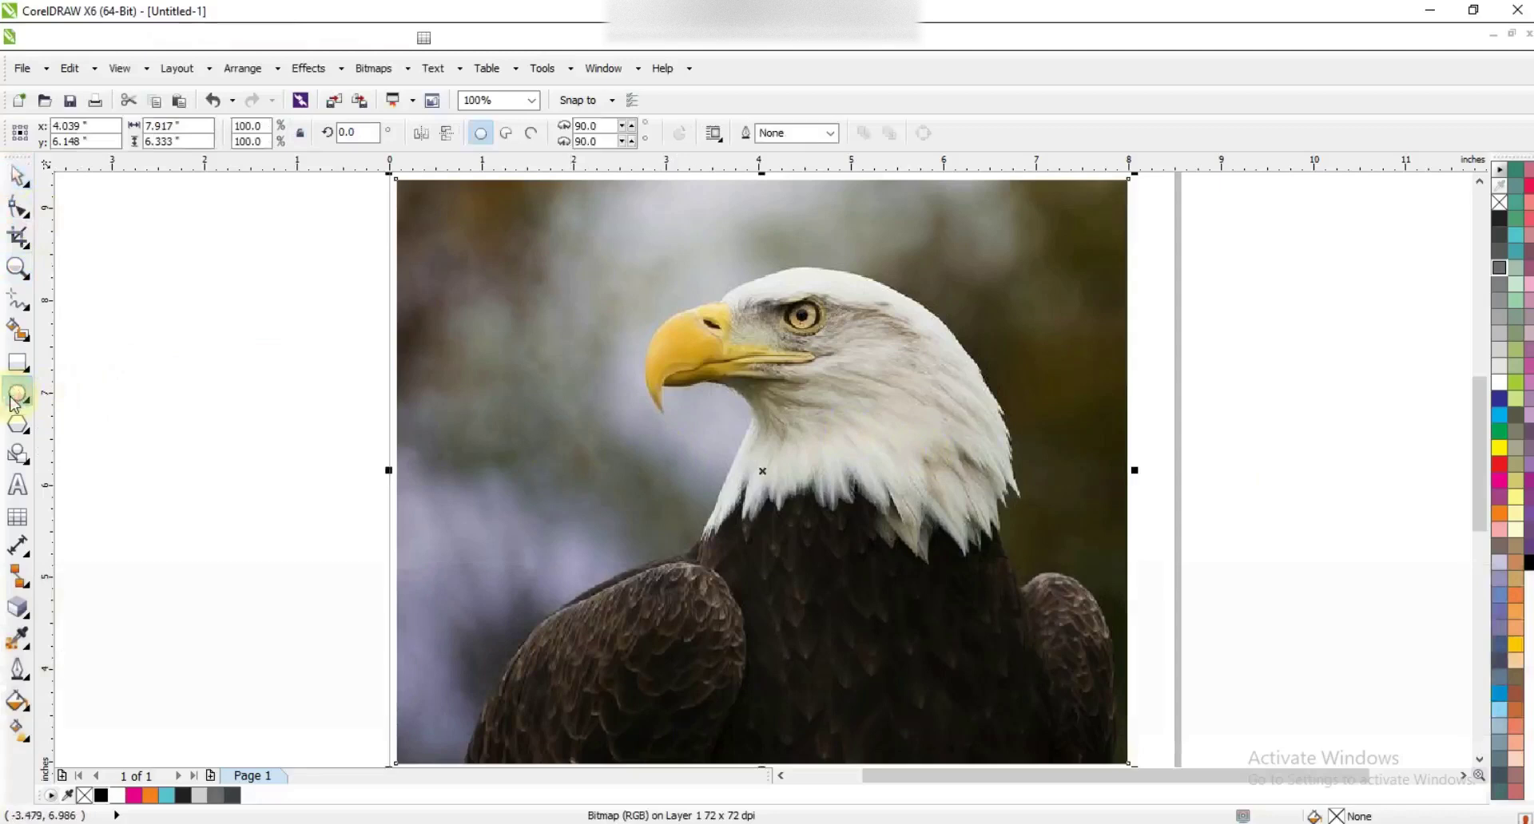
left_click(831, 134)
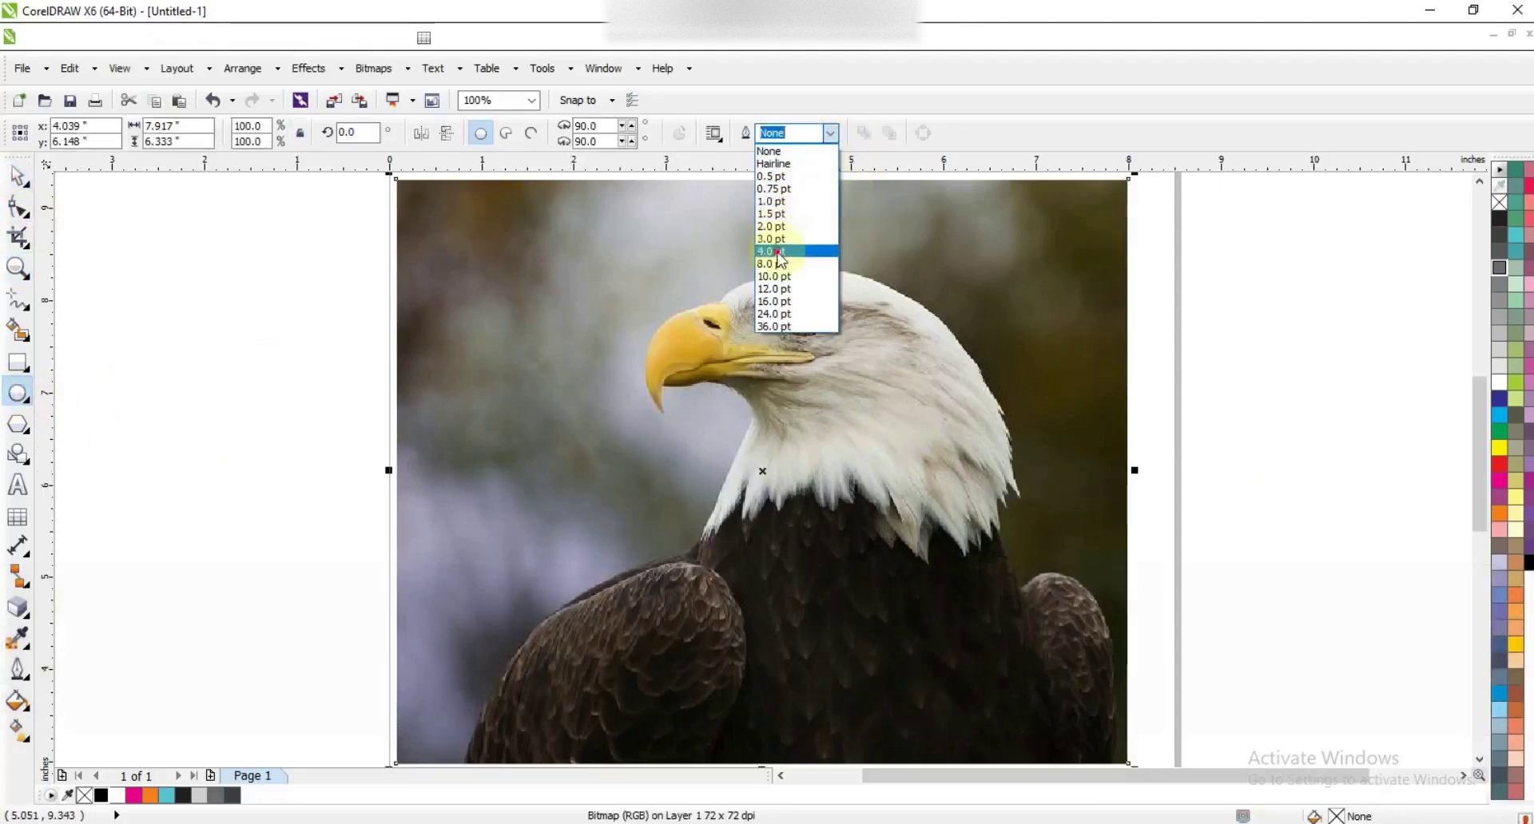
left_click(598, 240)
left_click_drag(538, 202, 693, 664)
Step: Scale the circle and the eagle photo together down to about 34 percent
left_click(20, 177)
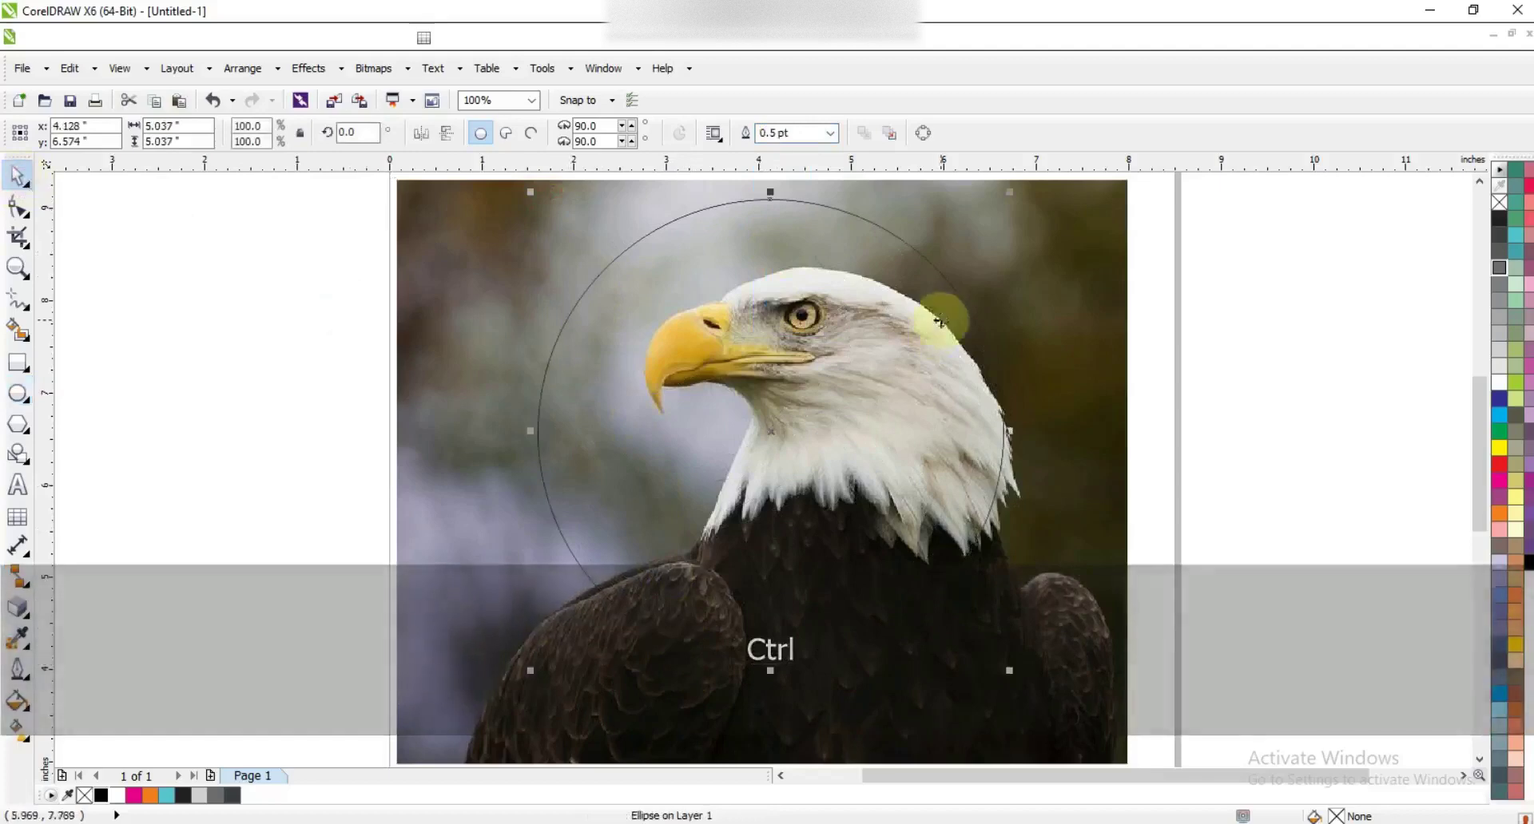
left_click(1051, 265, "shift")
left_click_drag(1134, 172, 891, 366)
key("F4")
key("Escape")
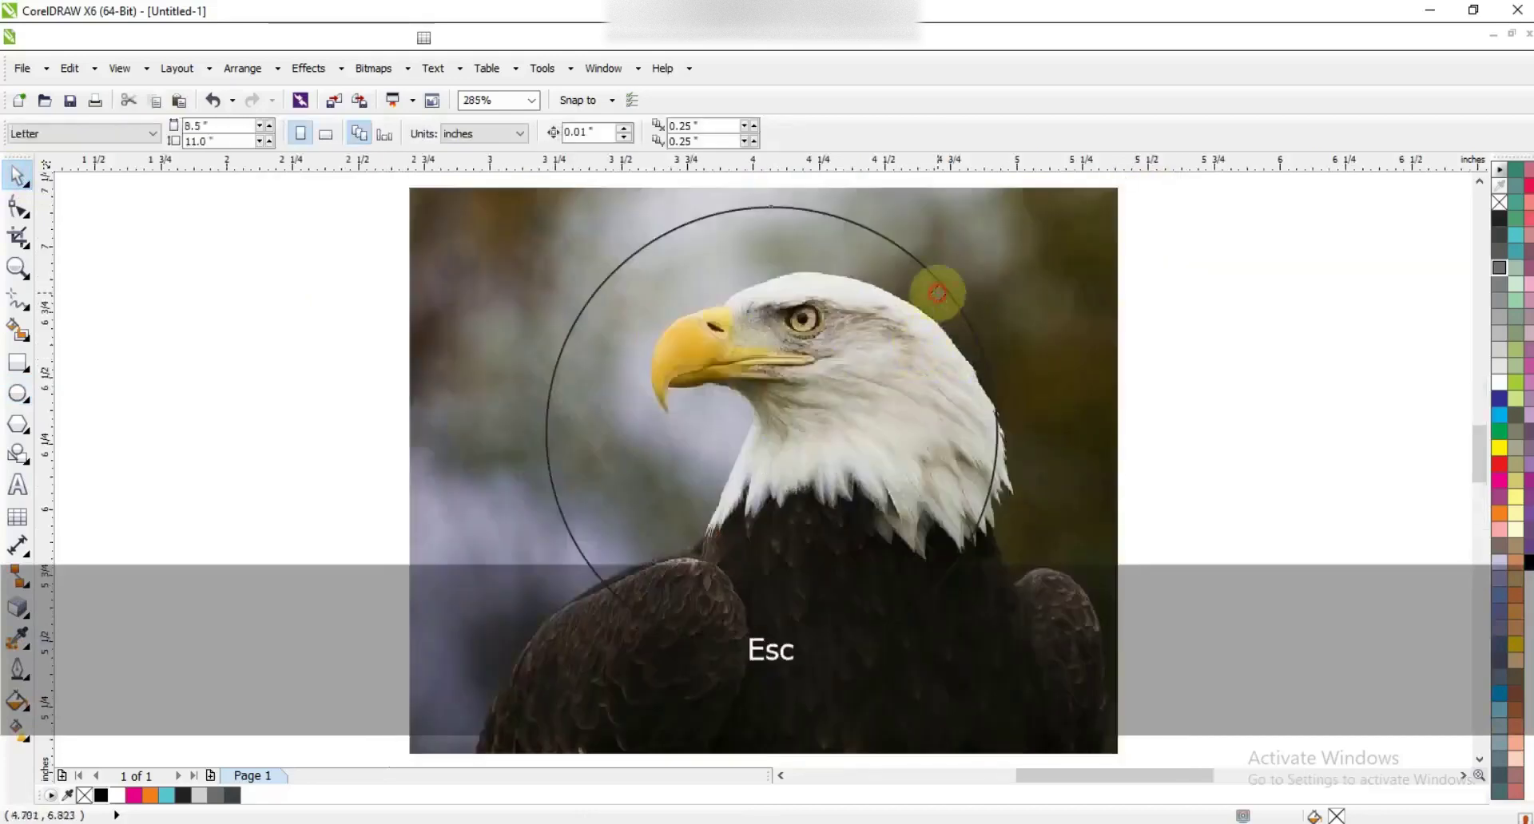
Step: Give the circle around the eagle a thicker outline
left_click(937, 292)
left_click(831, 132)
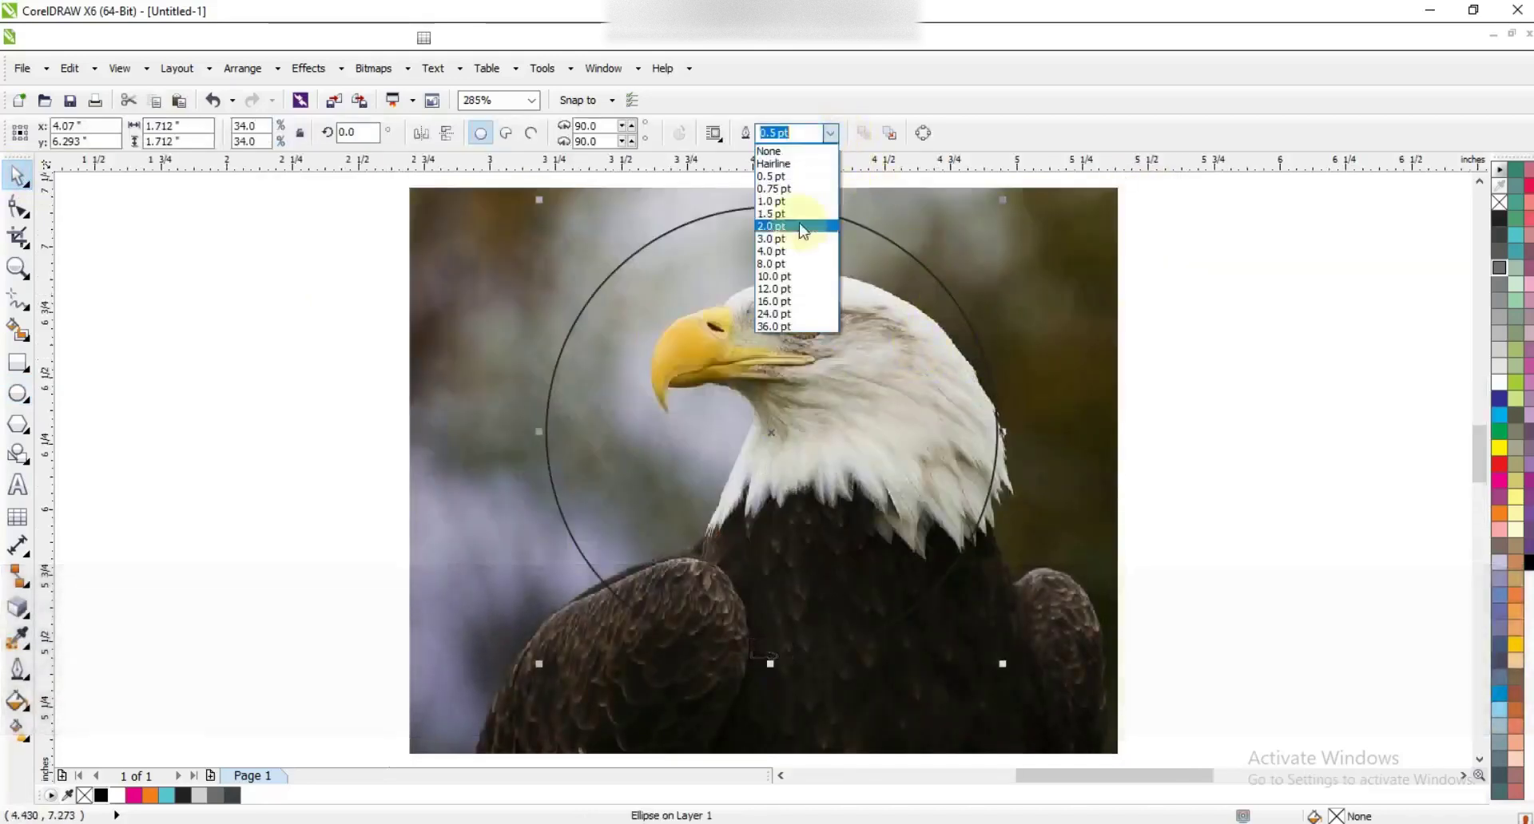
left_click(802, 230)
Step: Shrink the eagle photo alone to about 28.5 percent scale and reposition it behind the circle
left_click(1050, 304)
left_click_drag(1128, 181, 1071, 229)
left_click_drag(1040, 536, 1023, 507)
Step: Rotate the eagle photo to about 17.2 degrees and shift it so the head sits inside the circle
left_click(1011, 586)
left_click_drag(1050, 683, 996, 603)
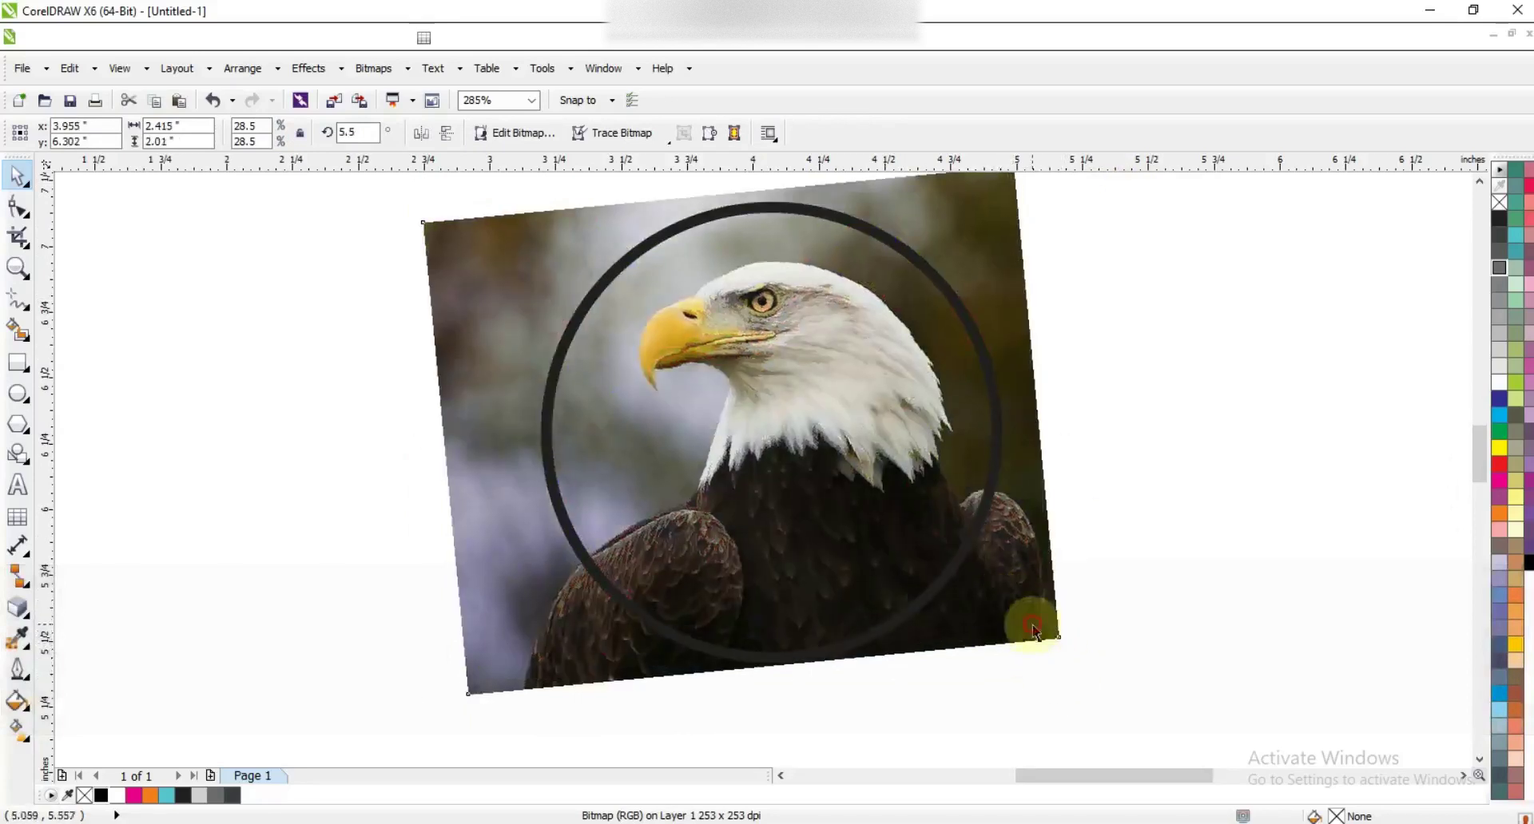
left_click_drag(1061, 698, 1079, 649)
left_click_drag(1049, 560, 1018, 569)
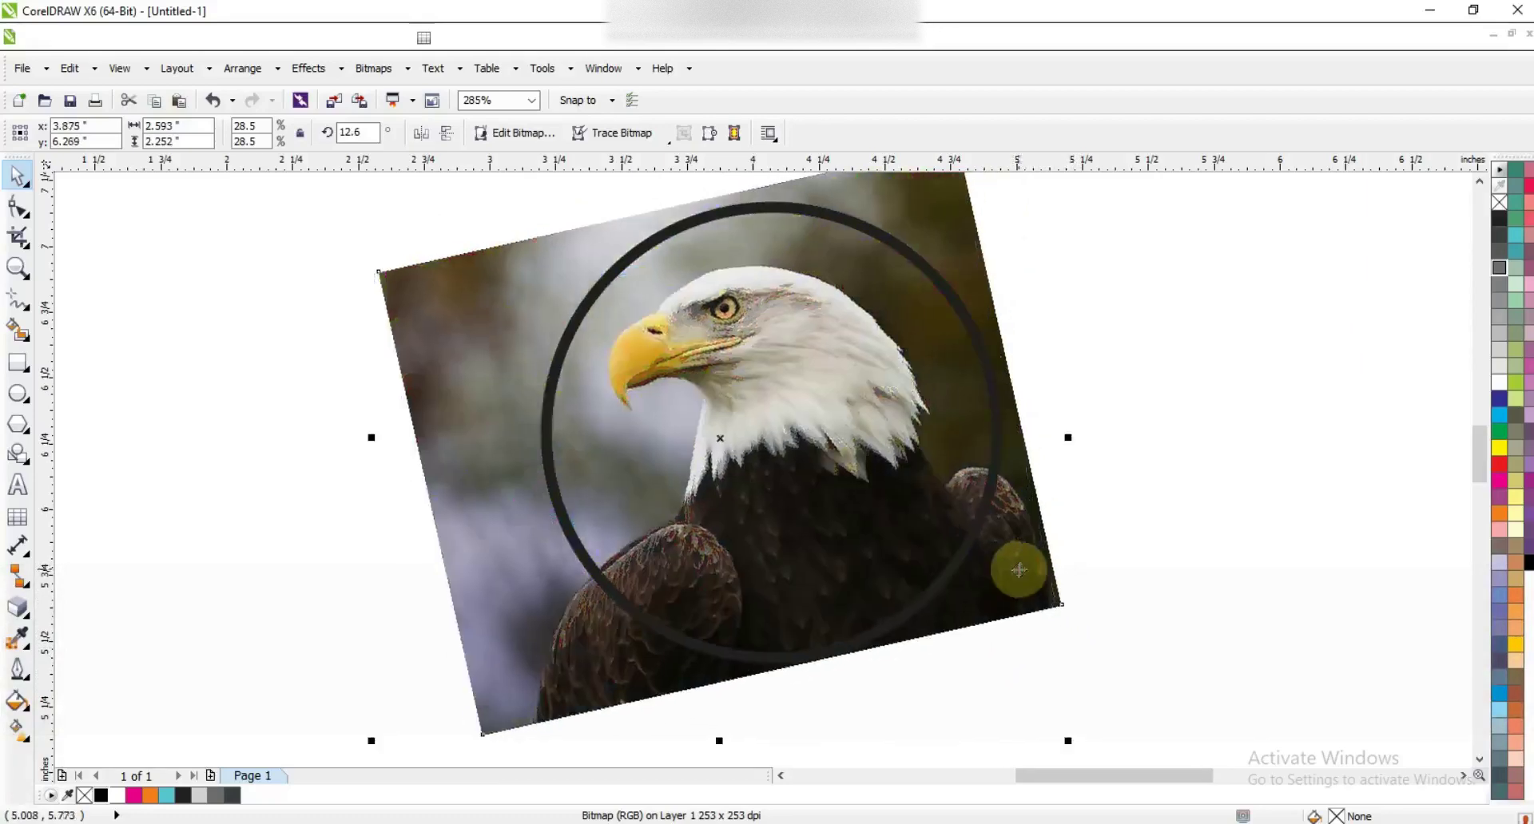
left_click_drag(1018, 565, 1029, 560)
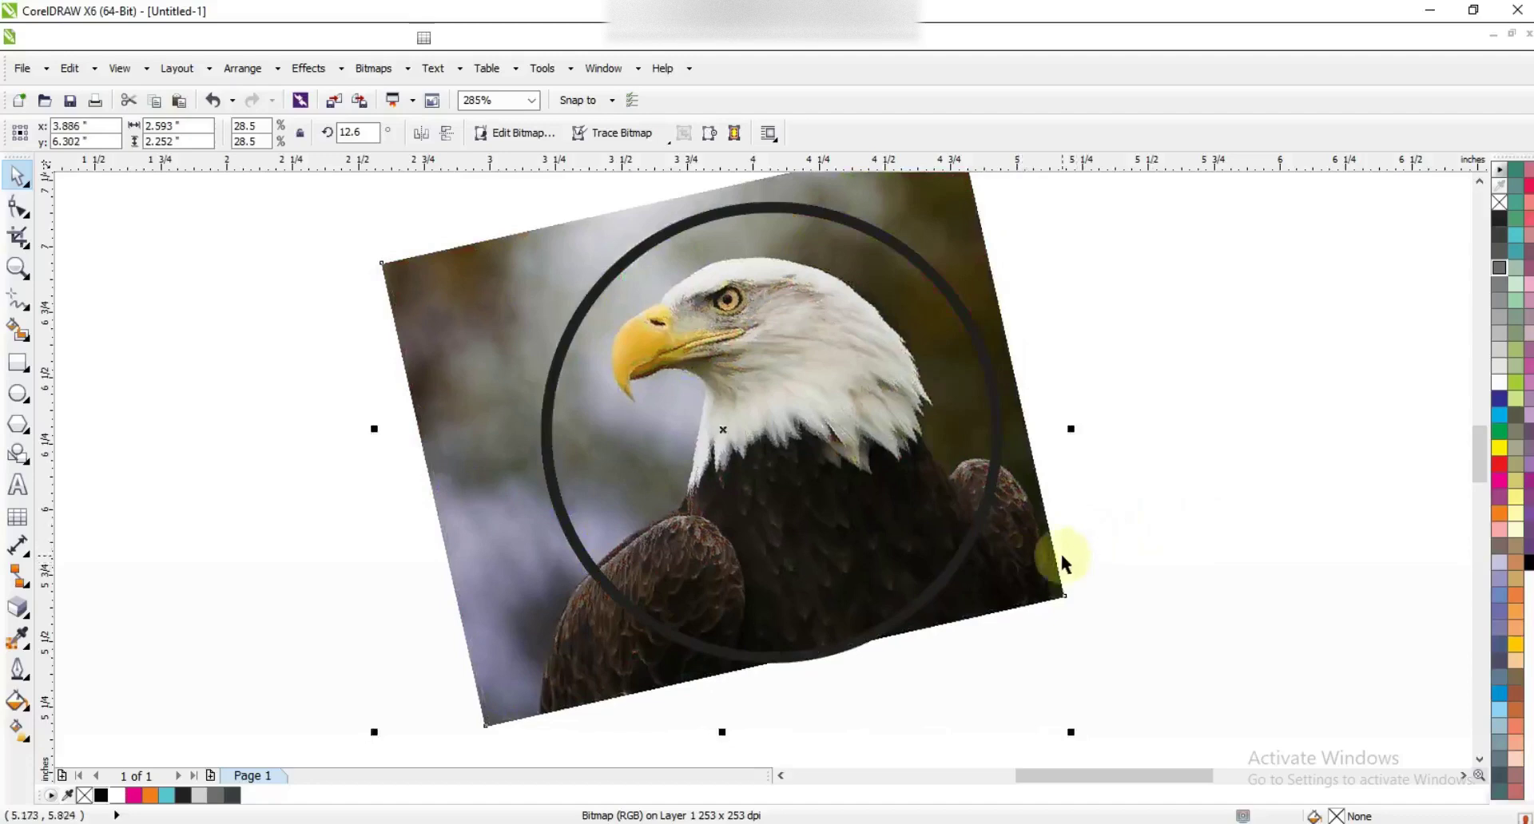
left_click_drag(1071, 728, 1080, 692)
left_click_drag(1028, 560, 1029, 564)
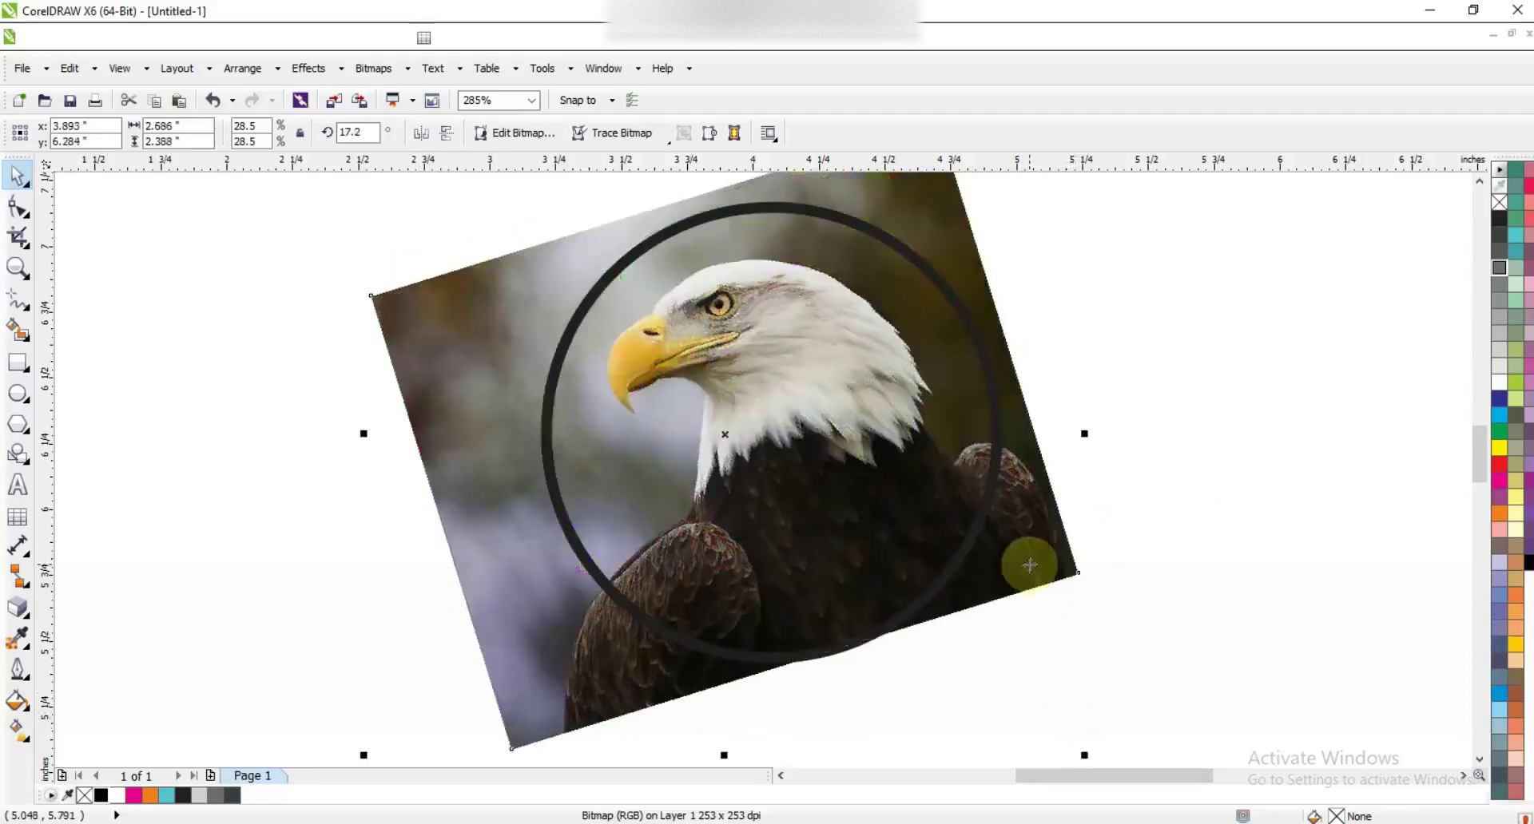
left_click(1284, 486)
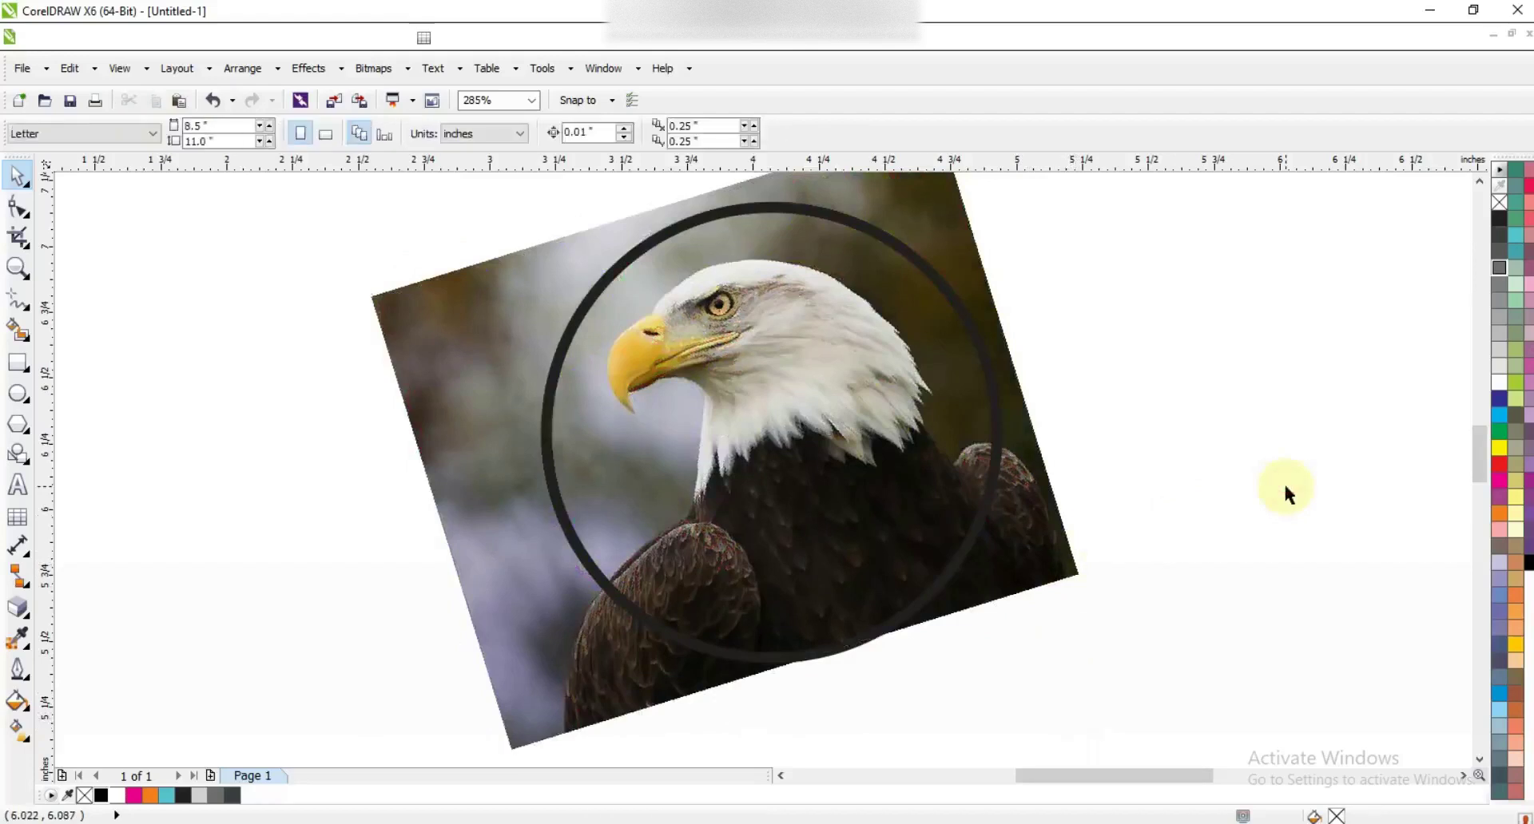
Step: Apply a uniform transparency of 50 to the eagle photo to fade it for tracing
left_click(17, 268)
left_click_drag(474, 221, 1181, 658)
left_click(18, 175)
left_click(265, 320)
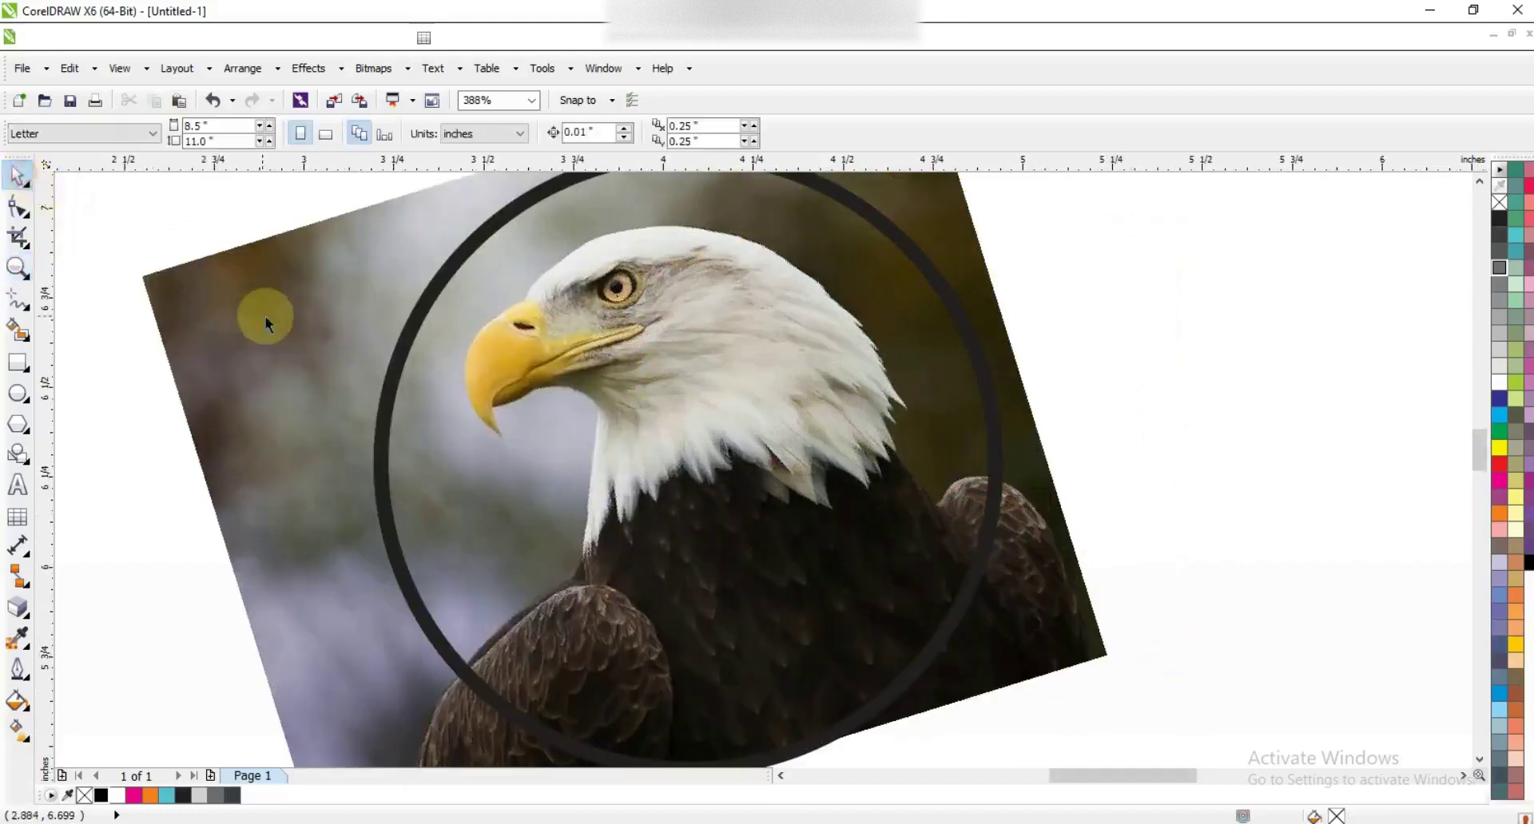
left_click(30, 619)
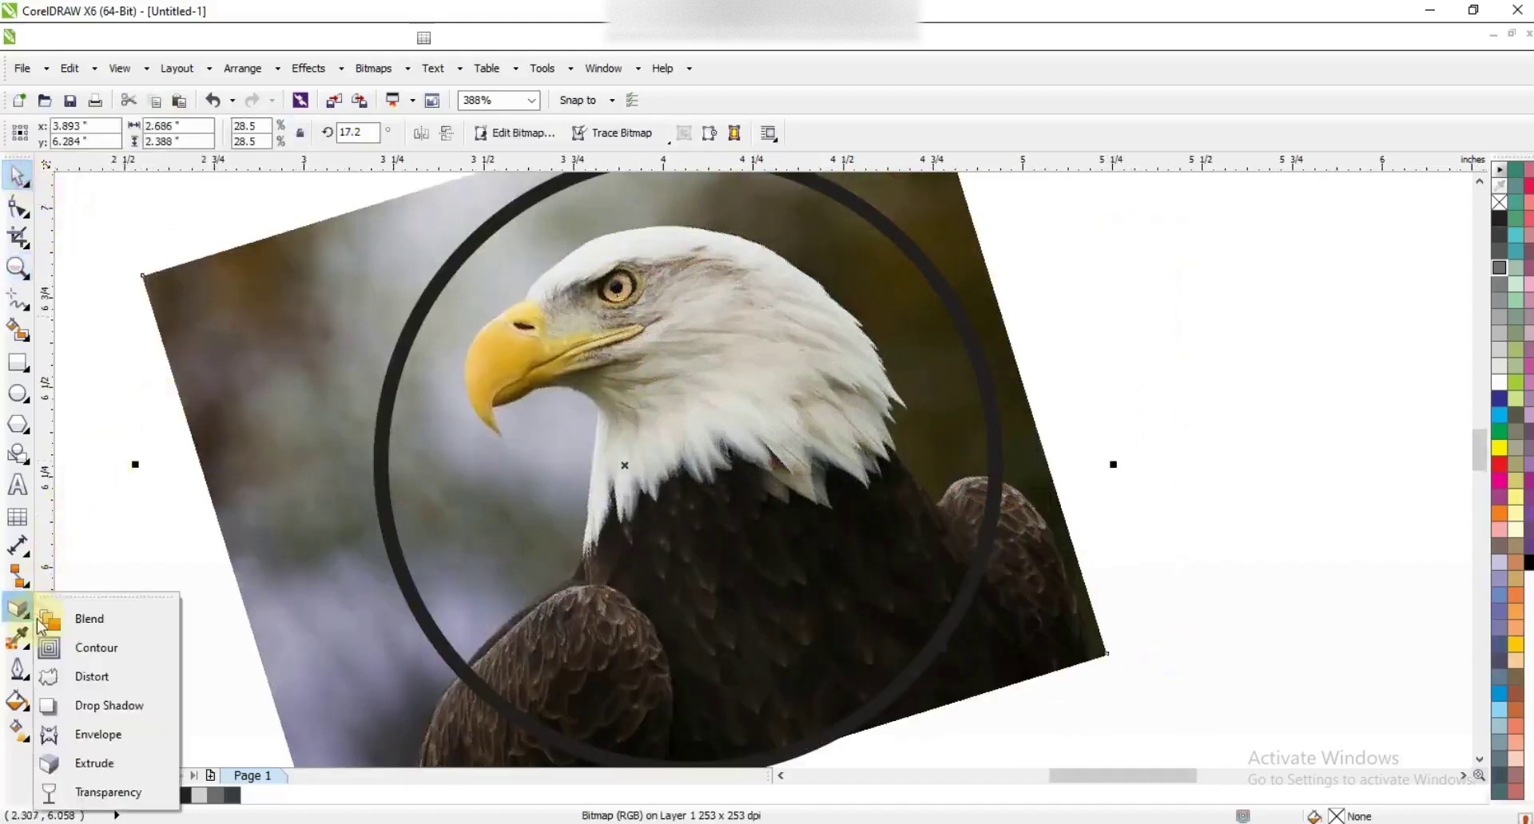
left_click(86, 792)
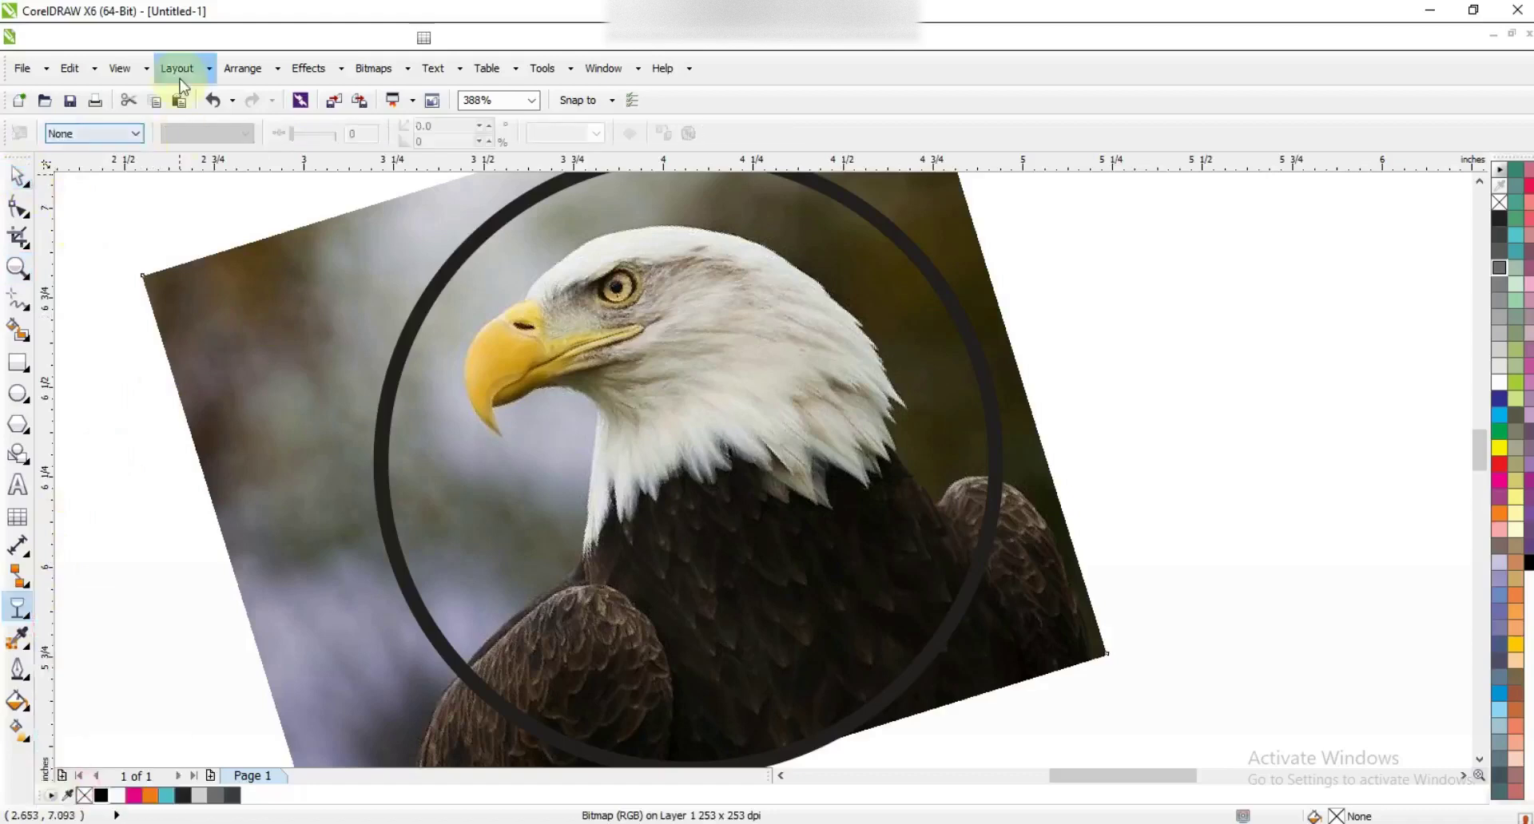
left_click(107, 132)
left_click(91, 165)
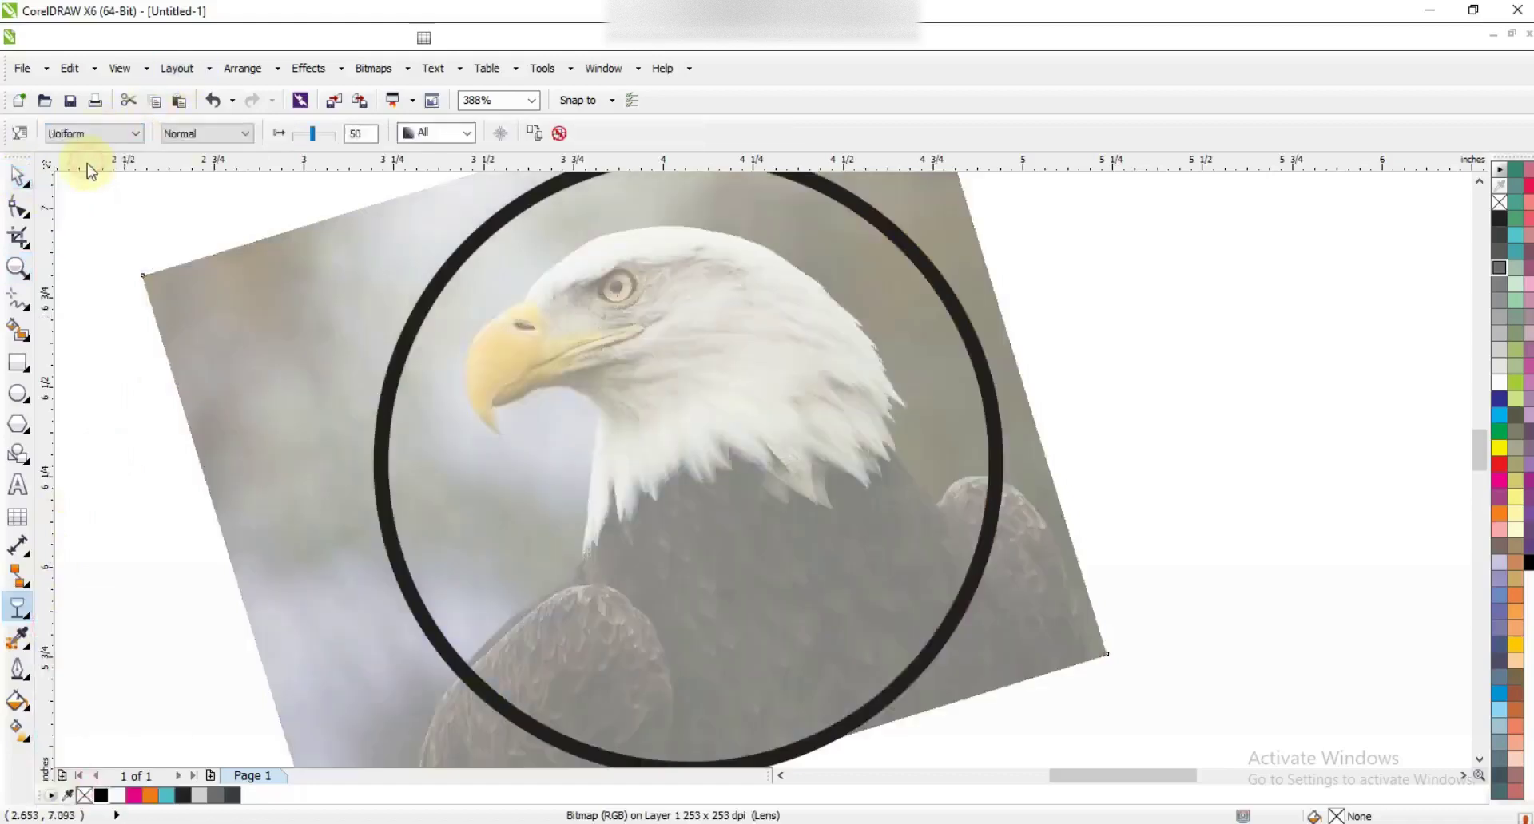
Step: Start a 1.5 pt Freehand outline with a straight segment from the eagle's forehead to the back of its head
left_click(15, 304)
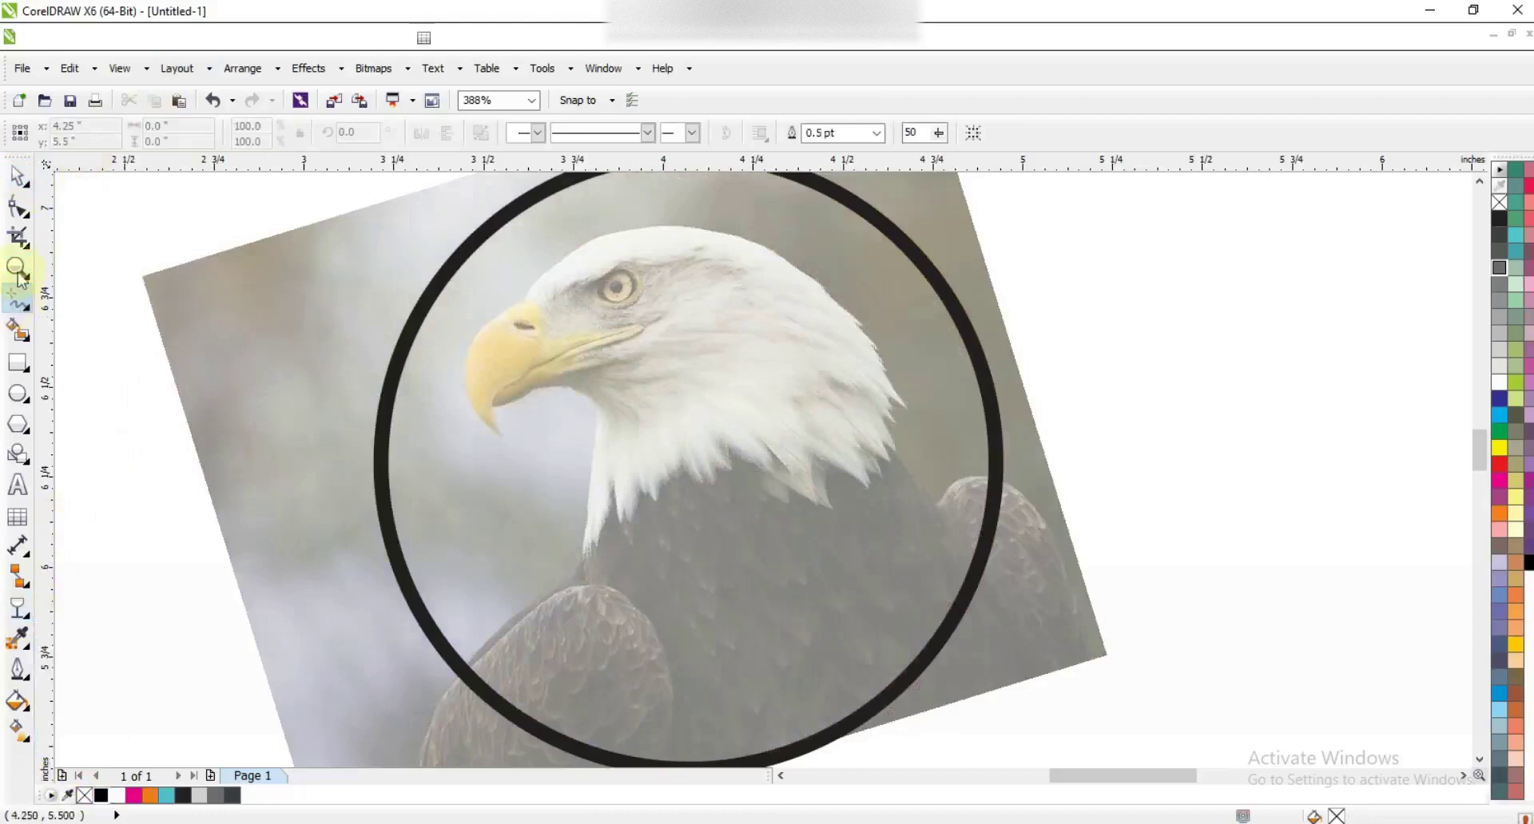
left_click(876, 133)
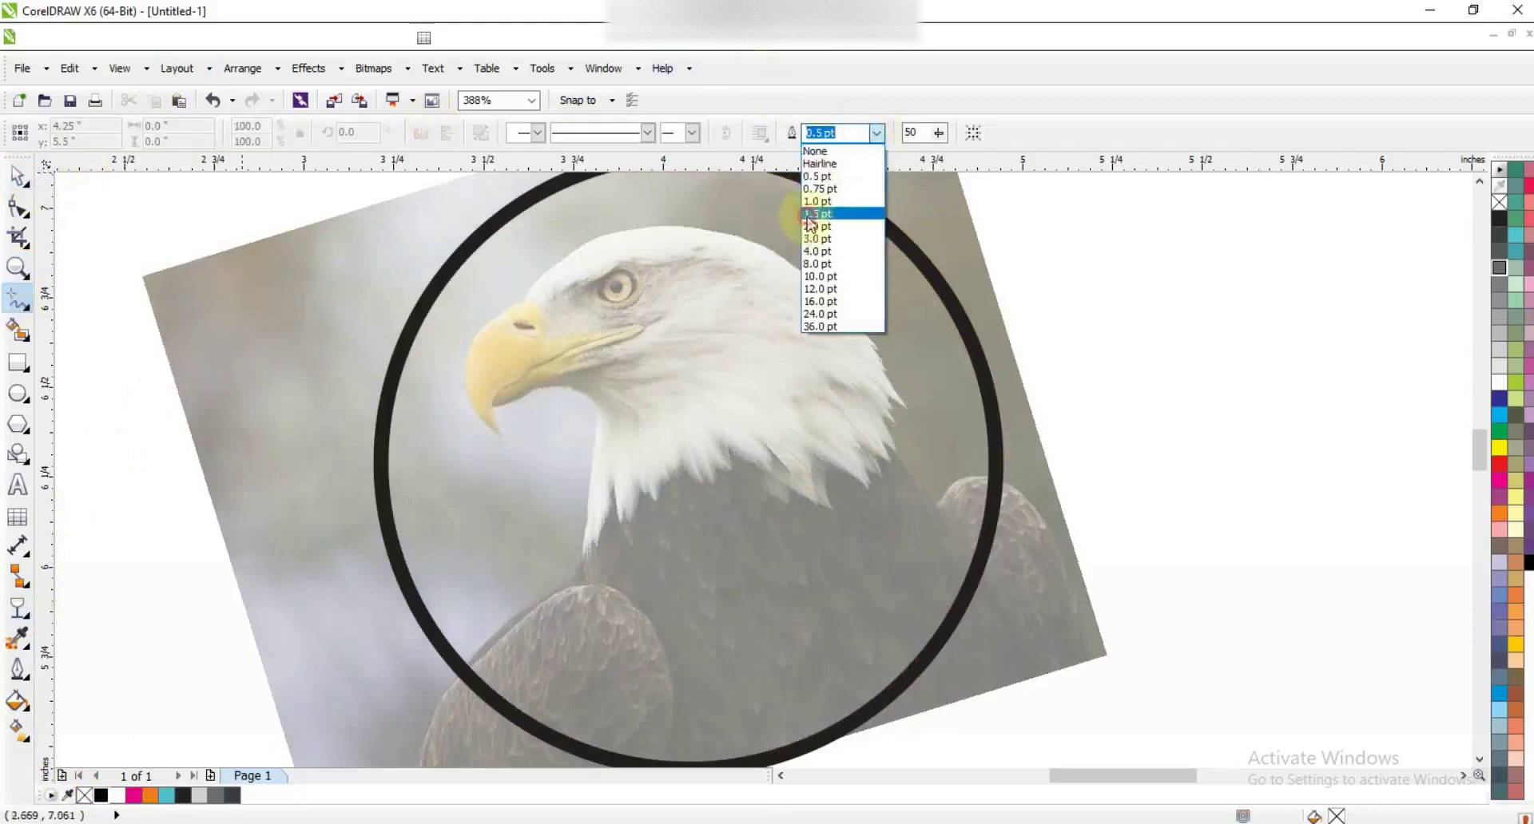
left_click(810, 214)
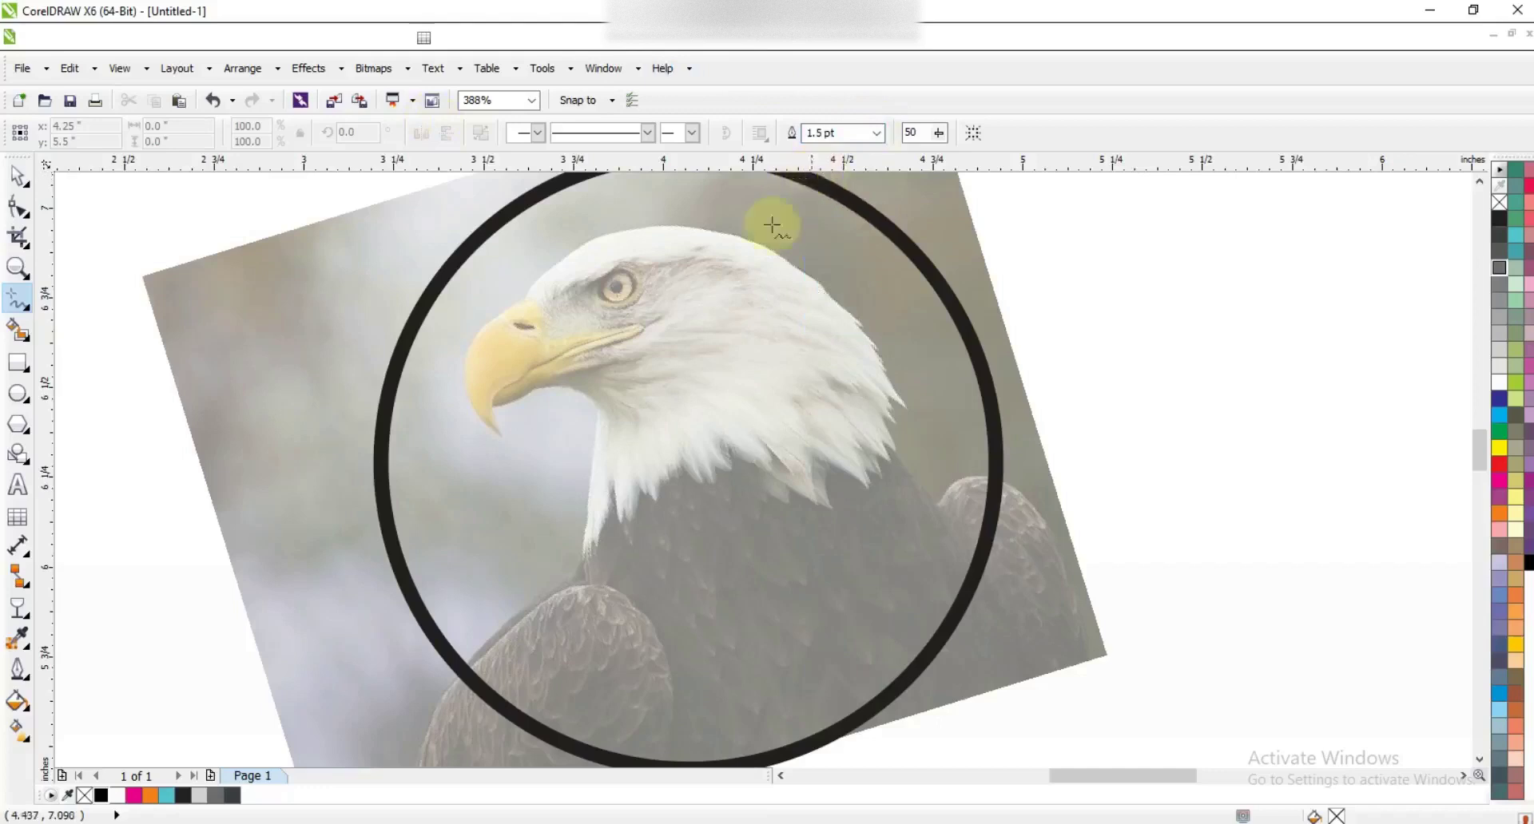
left_click(522, 272)
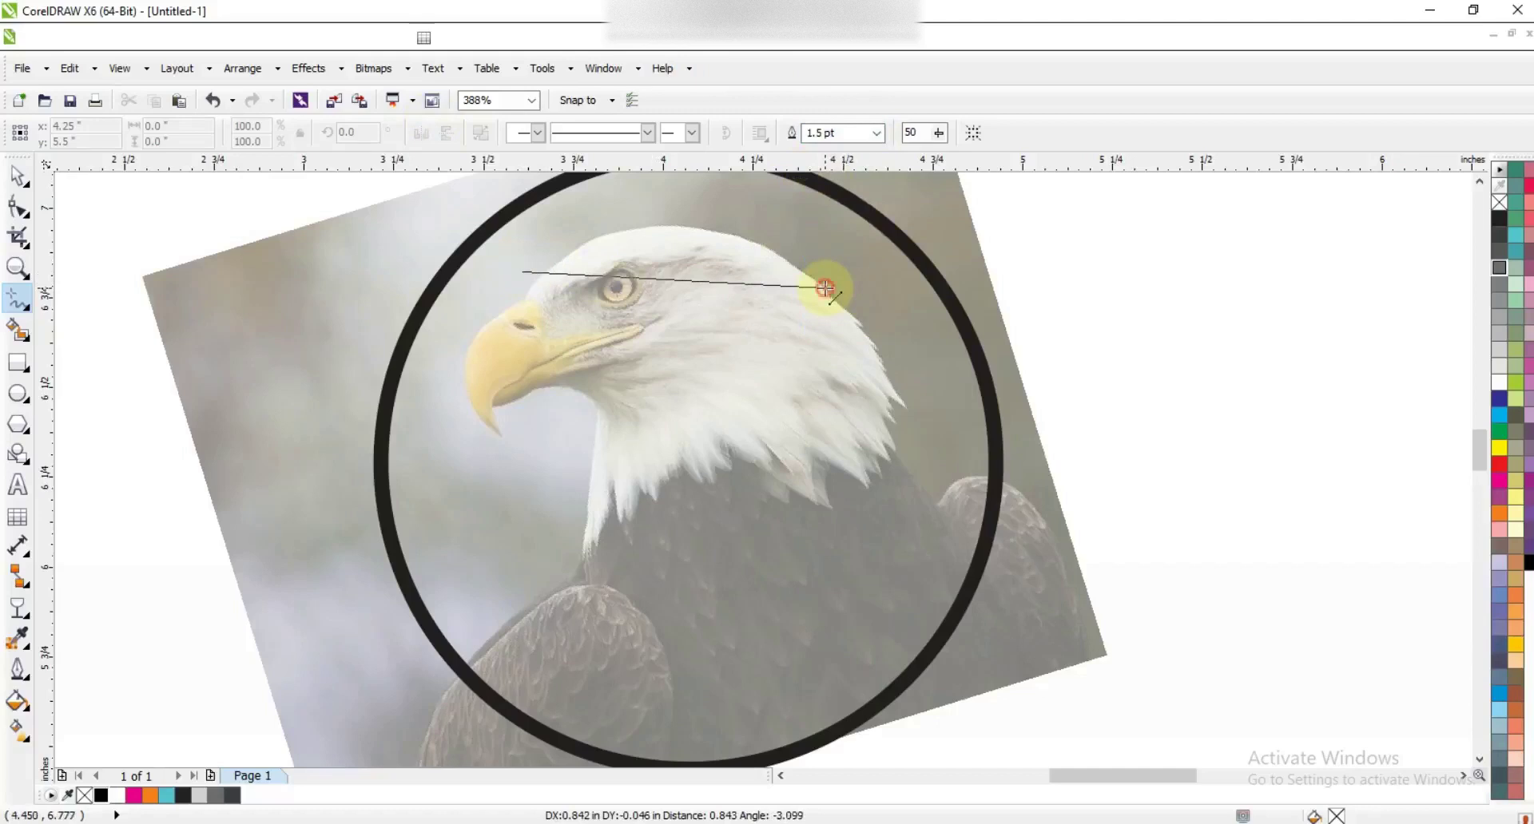
double_click(825, 287)
Step: Continue the outline down the nape with three jagged feather points, ending at the circle's lower right edge
left_click(911, 412)
left_click(910, 412)
double_click(881, 396)
double_click(915, 477)
left_click(892, 447)
left_click(915, 515)
left_click(900, 495)
double_click(869, 714)
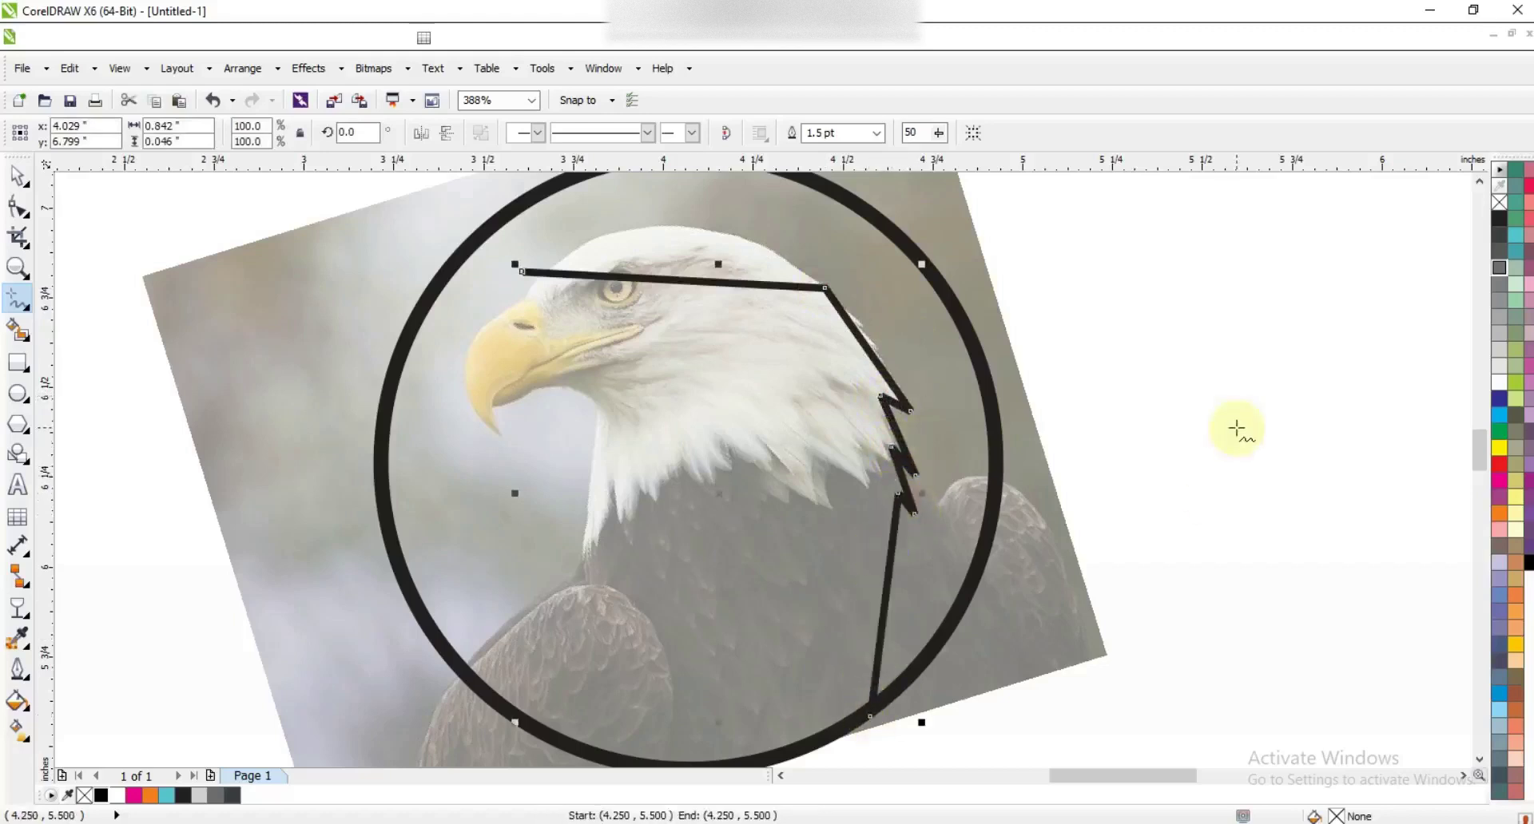
Step: Extend the outline from the forehead over the beak tip and throat to a chest feather notch and past the circle
left_click(523, 272)
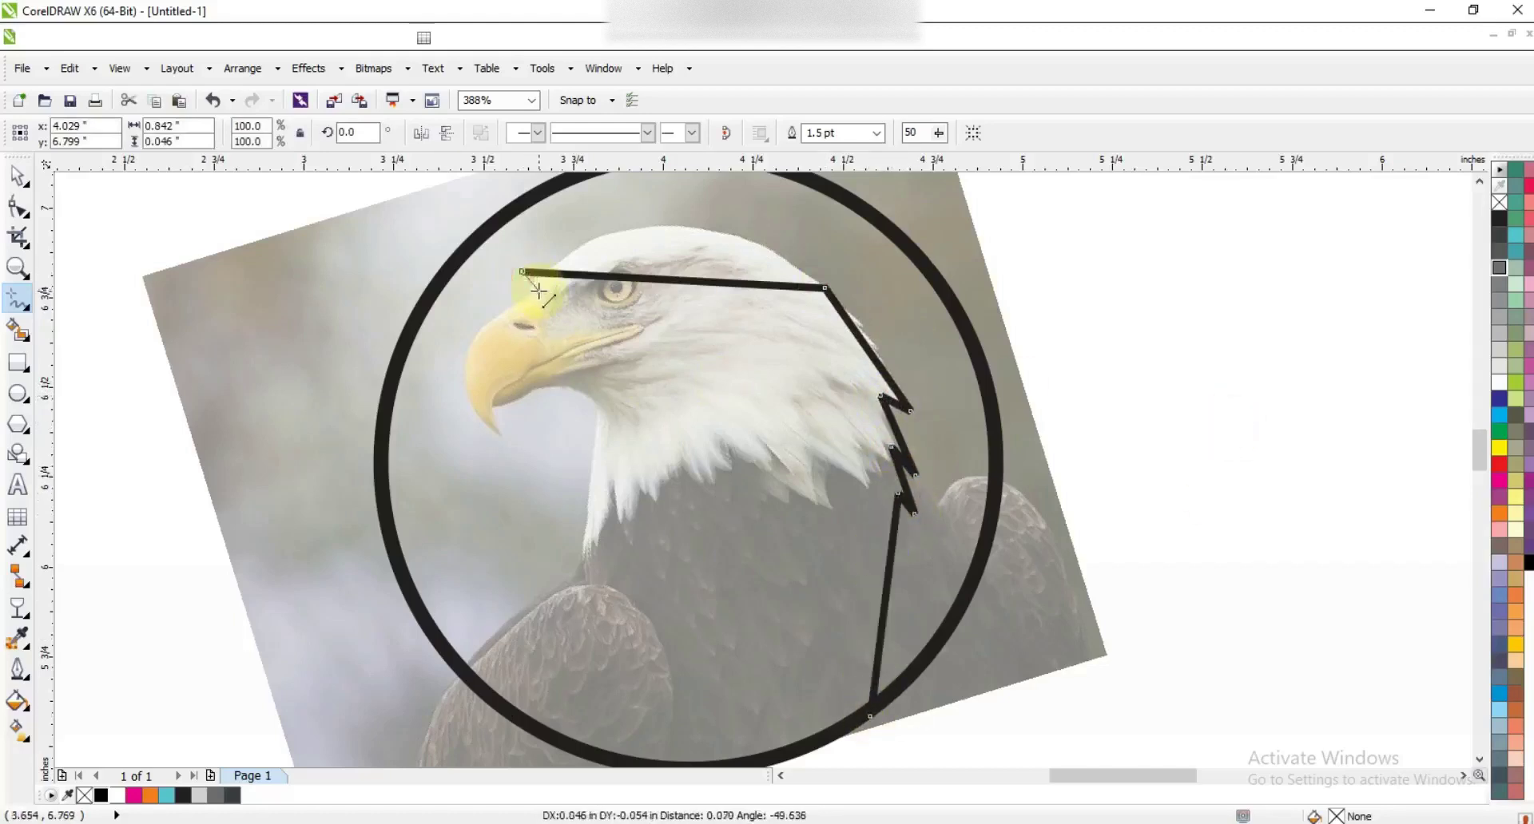
left_click(534, 293)
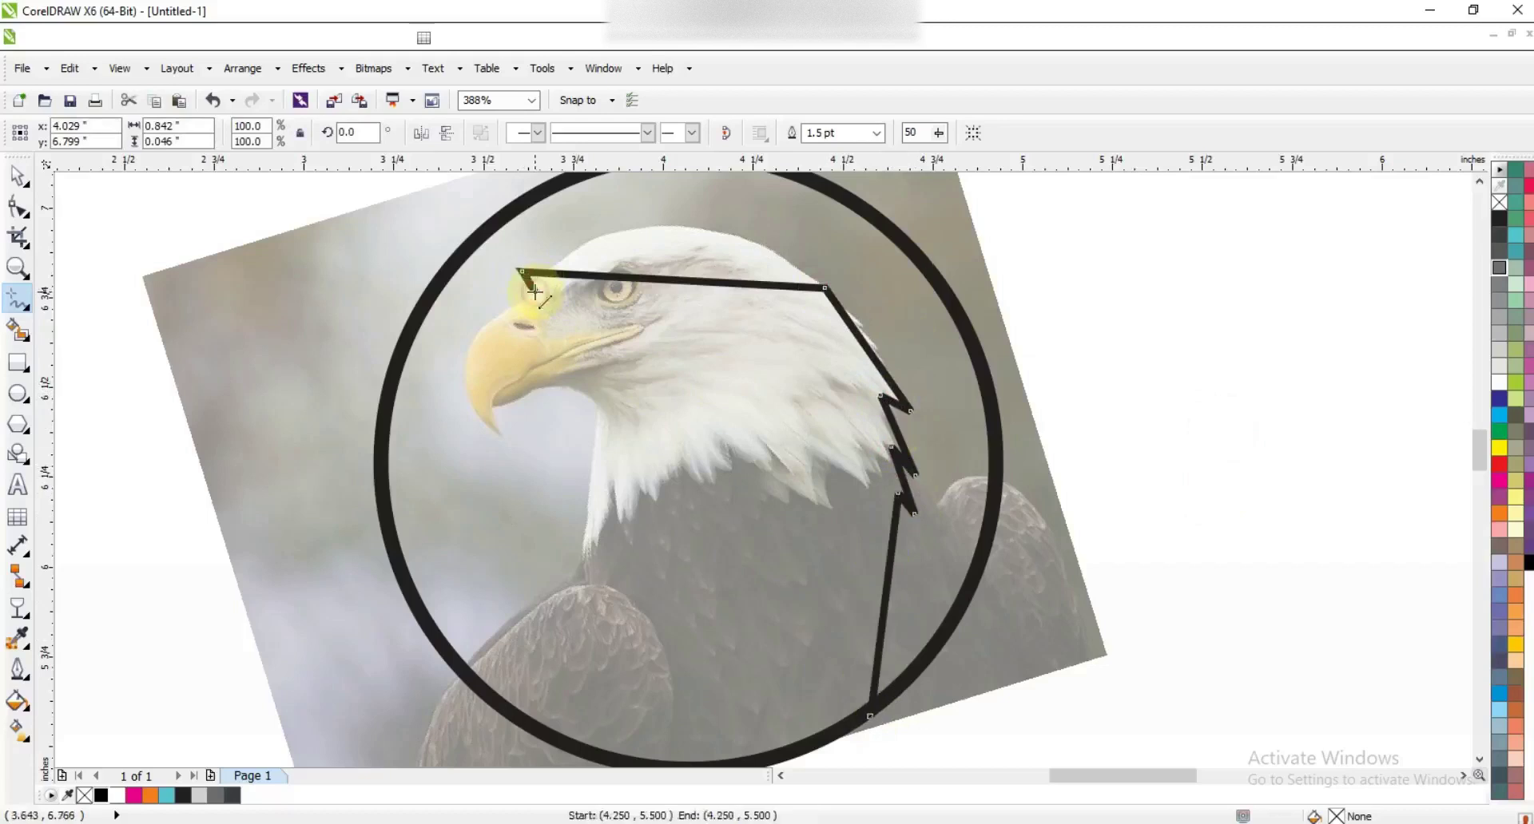
left_click(484, 431)
left_click(599, 431)
left_click(490, 557)
left_click(485, 602)
double_click(402, 646)
Step: Convert the outline's segments to curves and bend the crown and back of the head to follow the photo
left_click(17, 206)
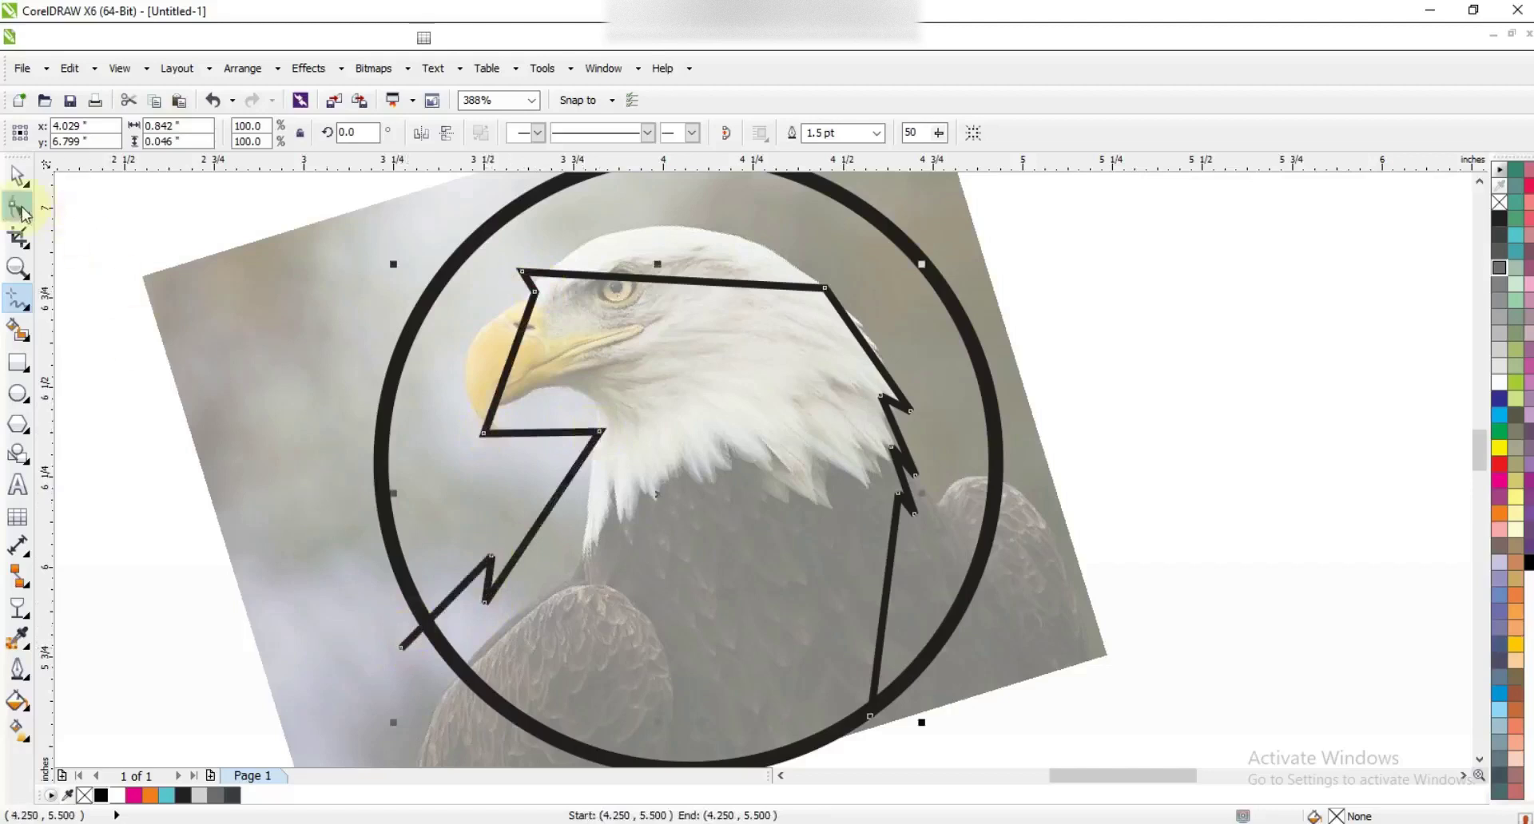
left_click_drag(212, 200, 966, 735)
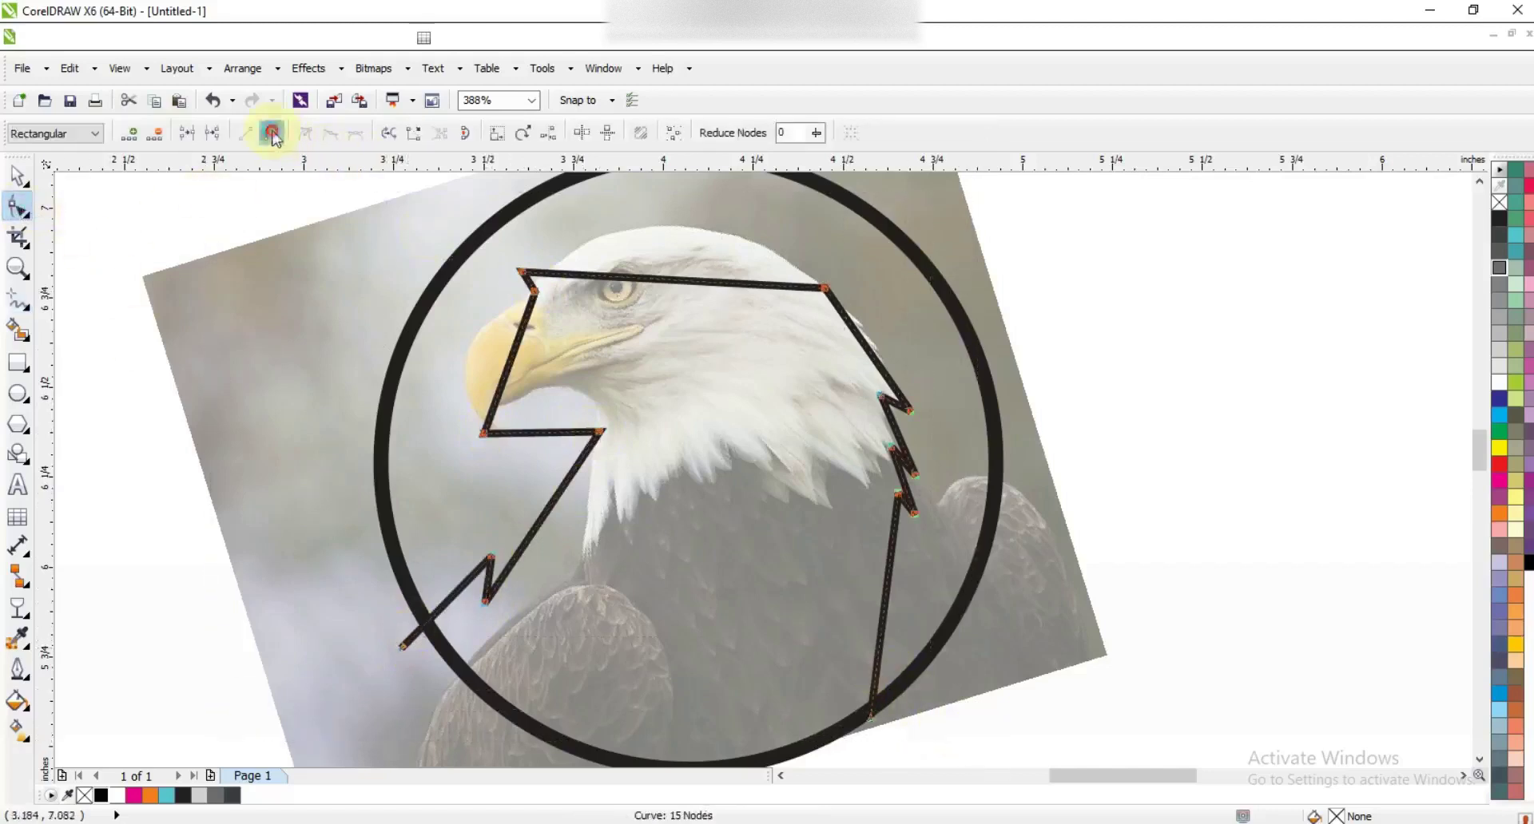
left_click_drag(723, 283, 653, 235)
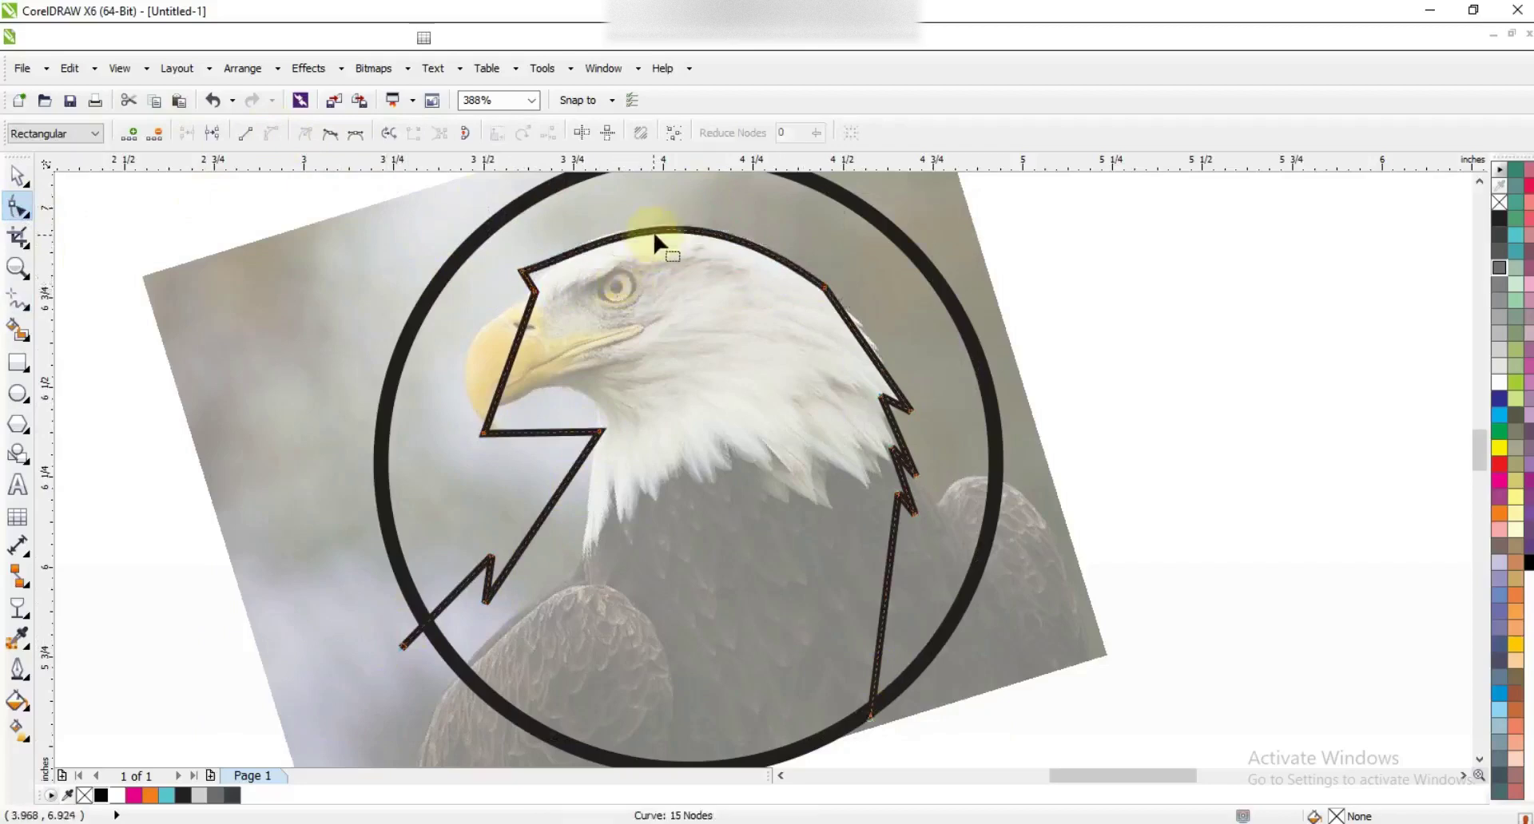
left_click_drag(514, 267, 607, 243)
scroll(1342, 205, "up", 2)
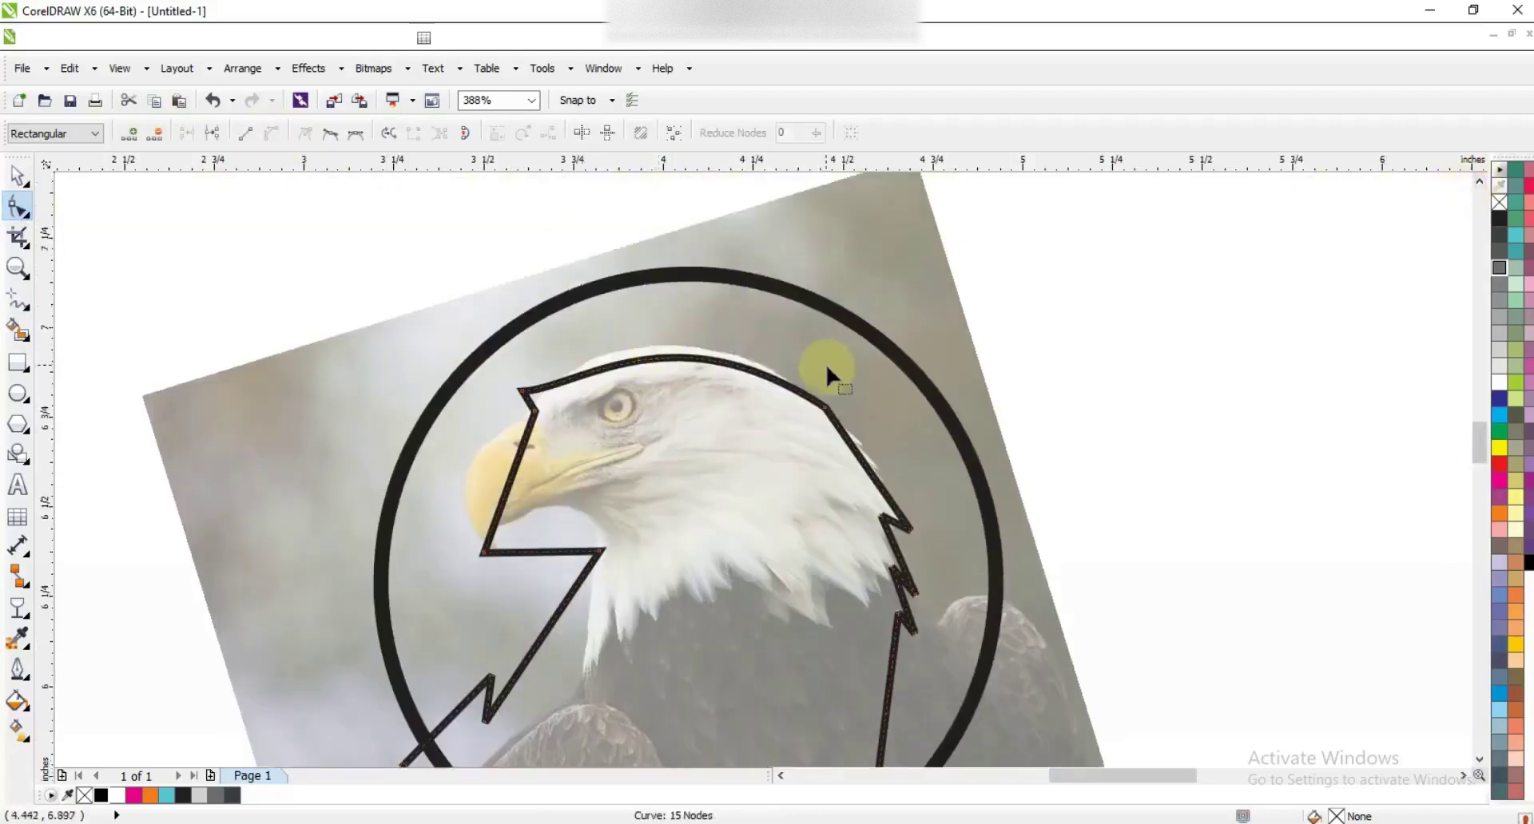
left_click_drag(675, 309, 668, 290)
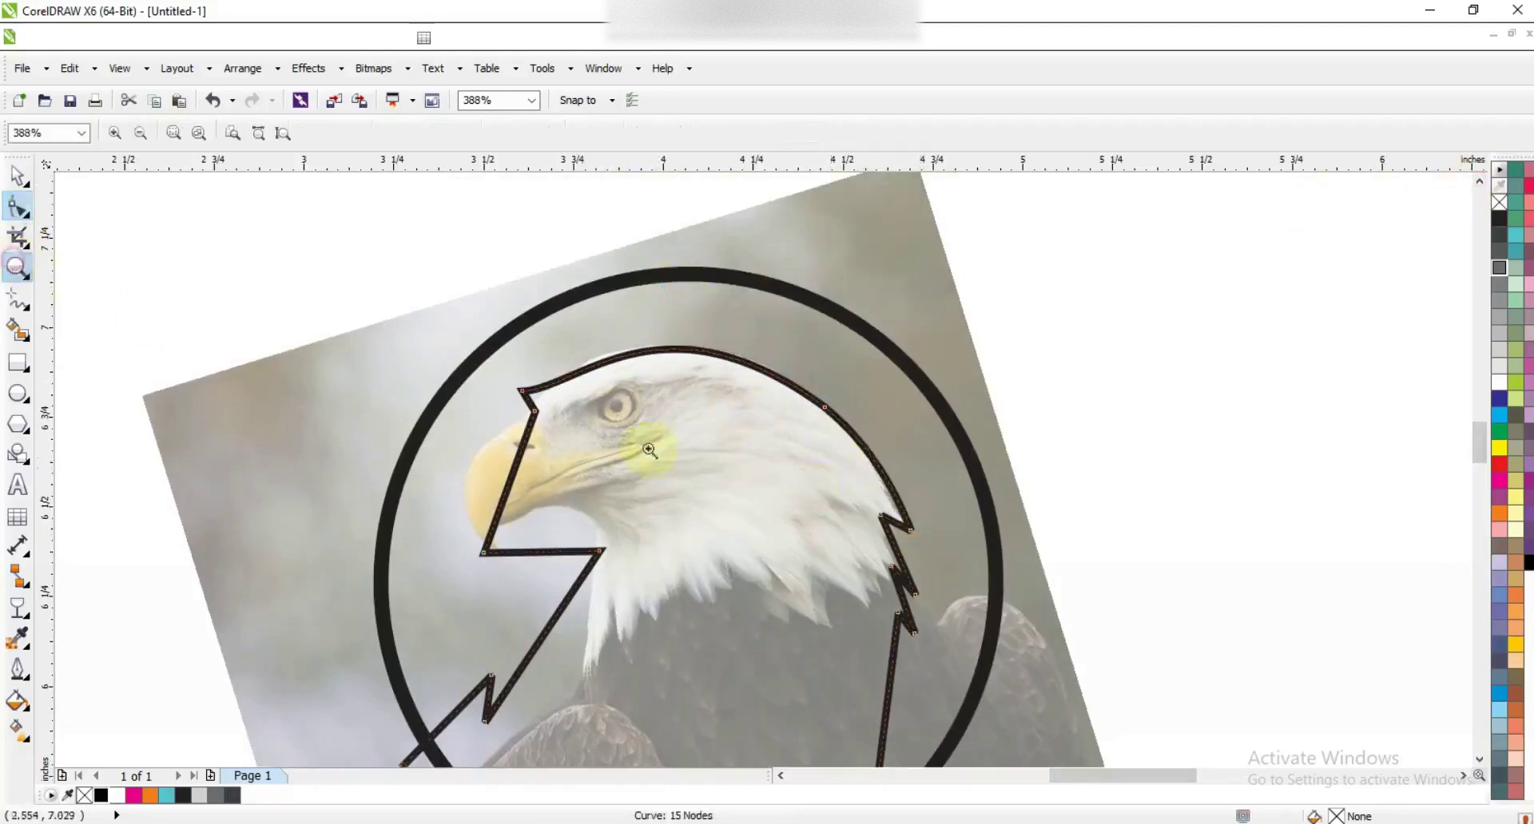
Step: Bend the nape's feather segments and the long back segment outward down to the circle
left_click(17, 267)
left_click(18, 208)
left_click(845, 394)
left_click_drag(844, 392, 863, 518)
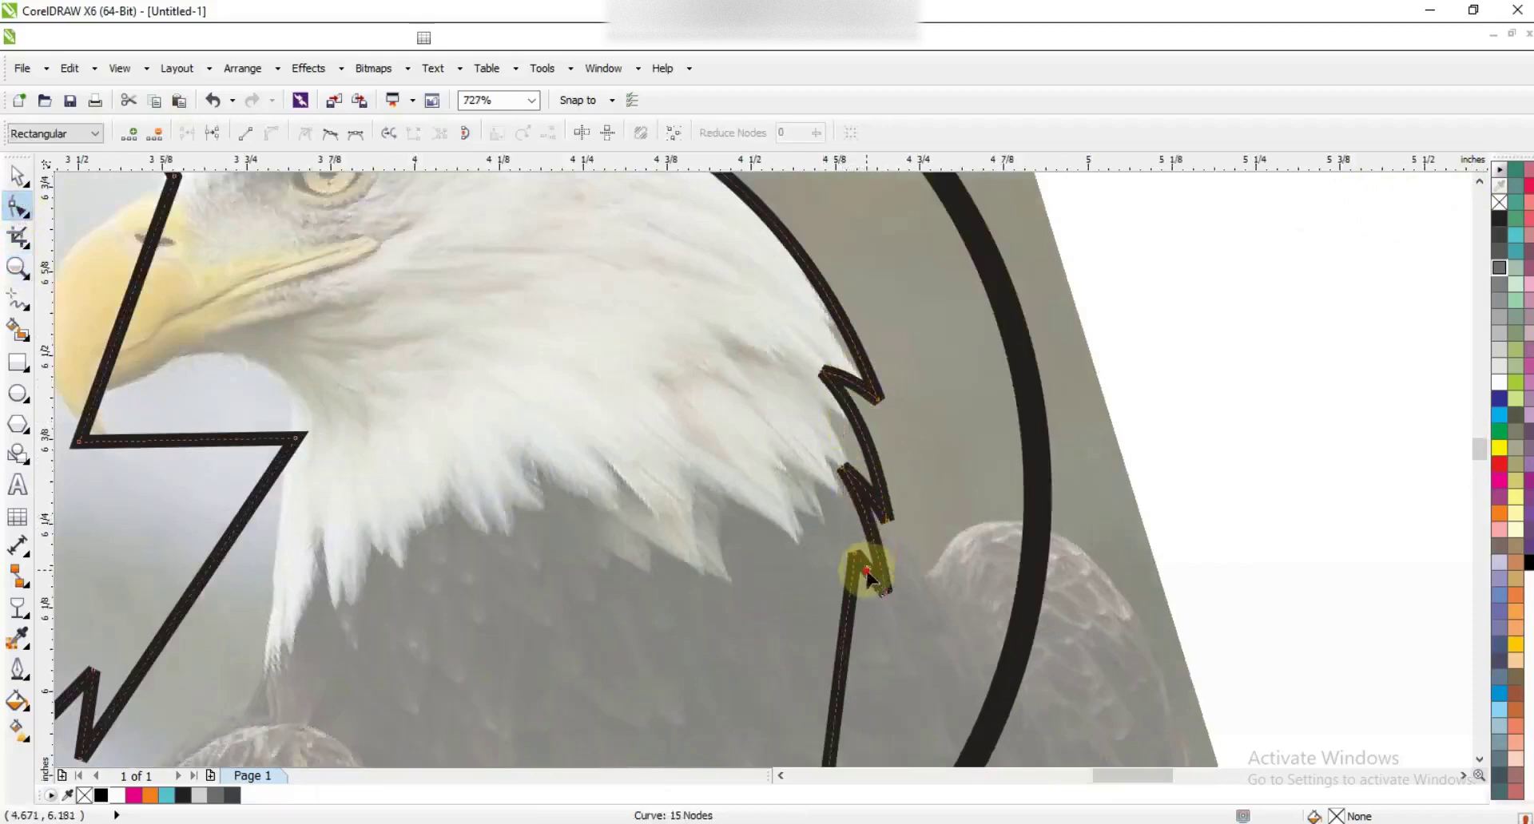
key("F3")
left_click_drag(819, 573, 838, 579)
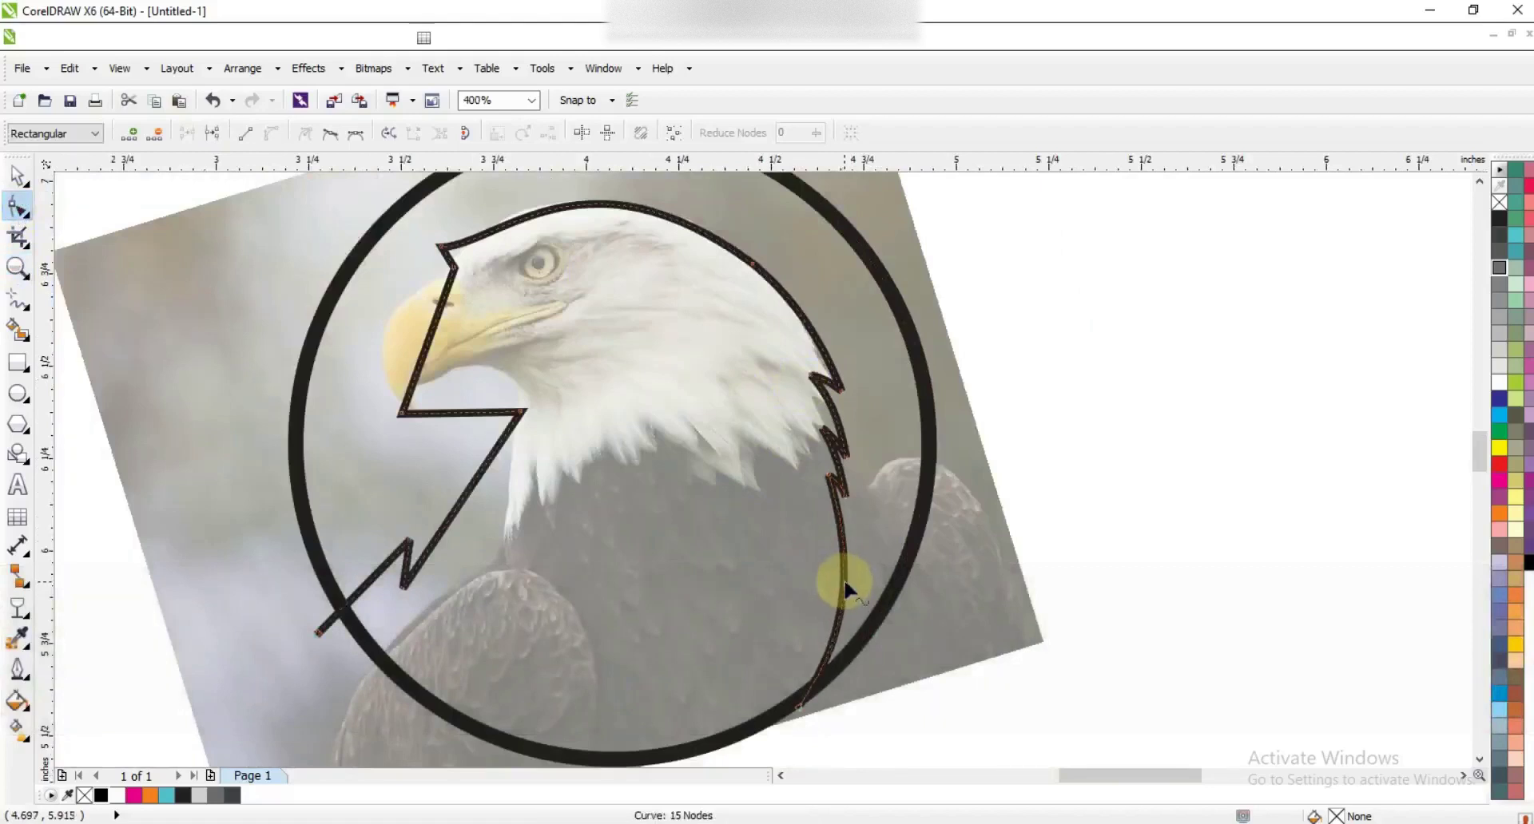
Step: Bend the beak's underside and the throat-to-chest line into one smooth curve
left_click_drag(496, 414, 445, 346)
left_click_drag(523, 375, 531, 365)
mouse_move(455, 514)
left_mouse_down()
mouse_move(488, 518)
mouse_move(439, 525)
left_mouse_up()
left_click(402, 590)
left_click_drag(529, 494, 529, 495)
left_click_drag(529, 494, 527, 491)
left_click_drag(528, 361, 521, 361)
Step: Curve the last chest segment out to the circle and round the beak's front edge to match the photo
left_click_drag(378, 573, 370, 566)
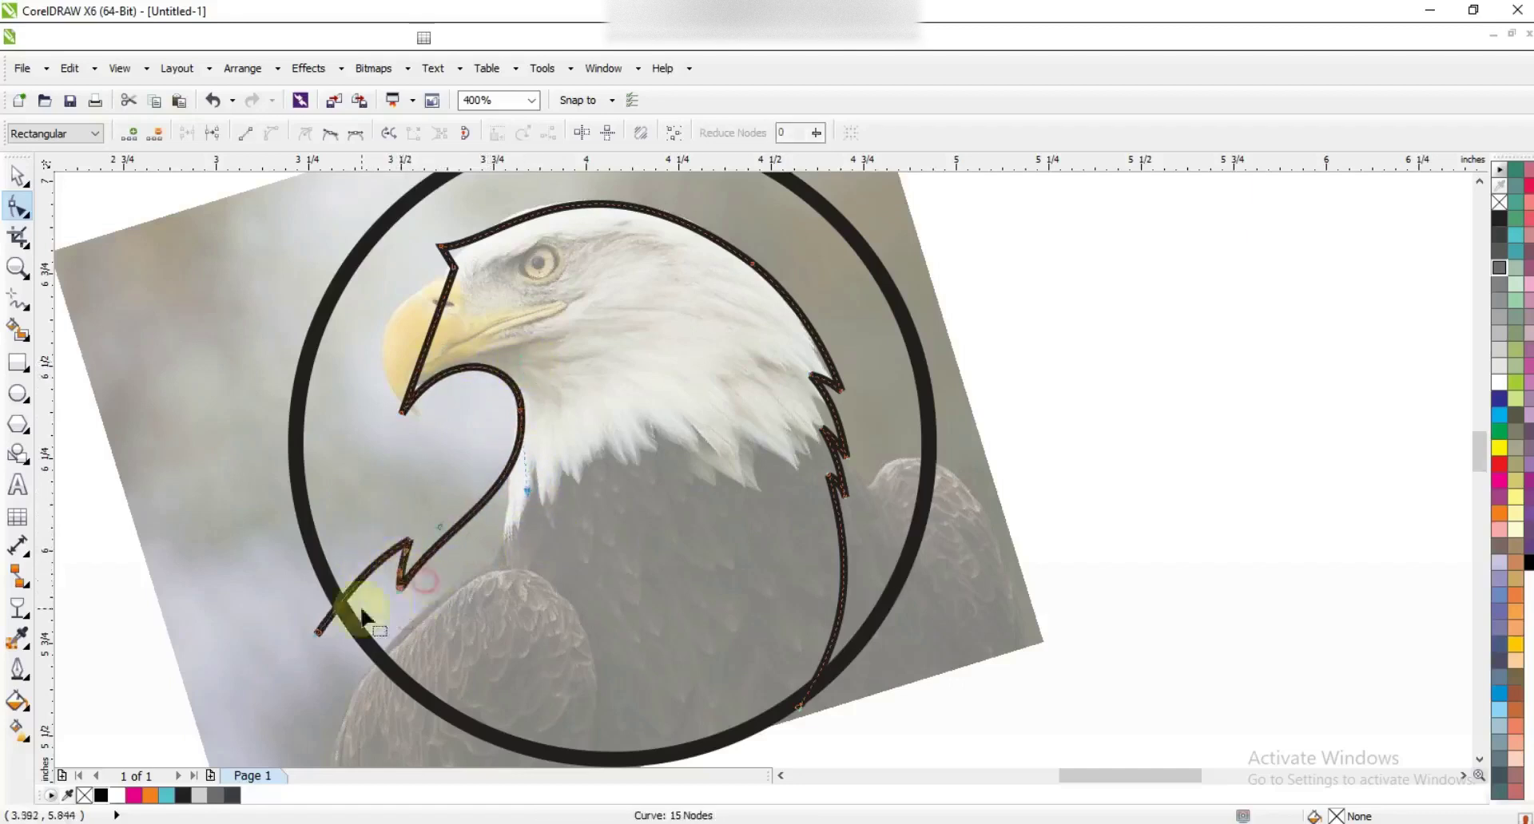
left_click(443, 528)
left_click_drag(434, 519, 434, 520)
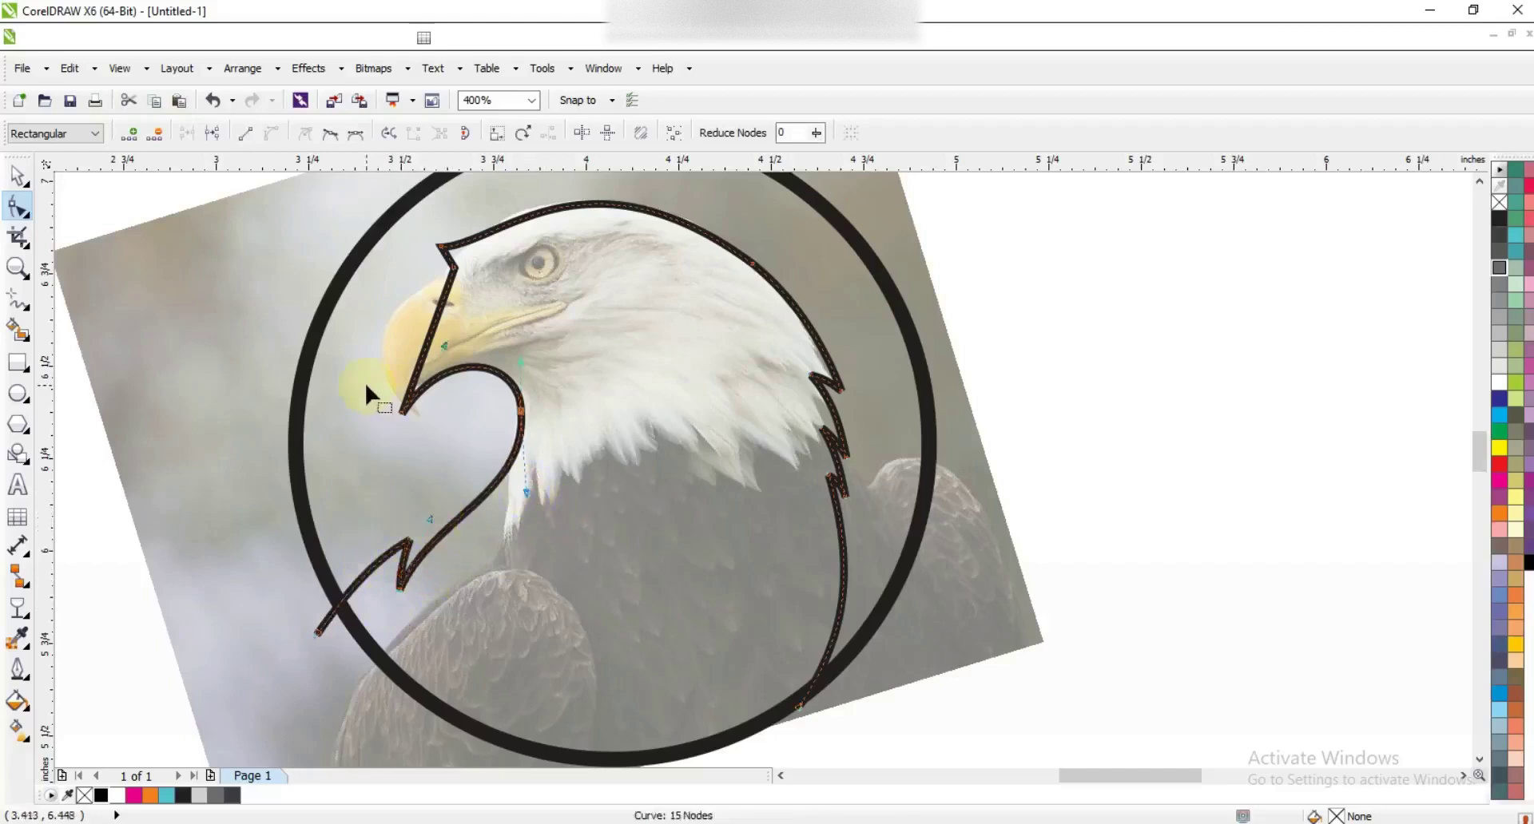
left_click_drag(429, 345, 387, 336)
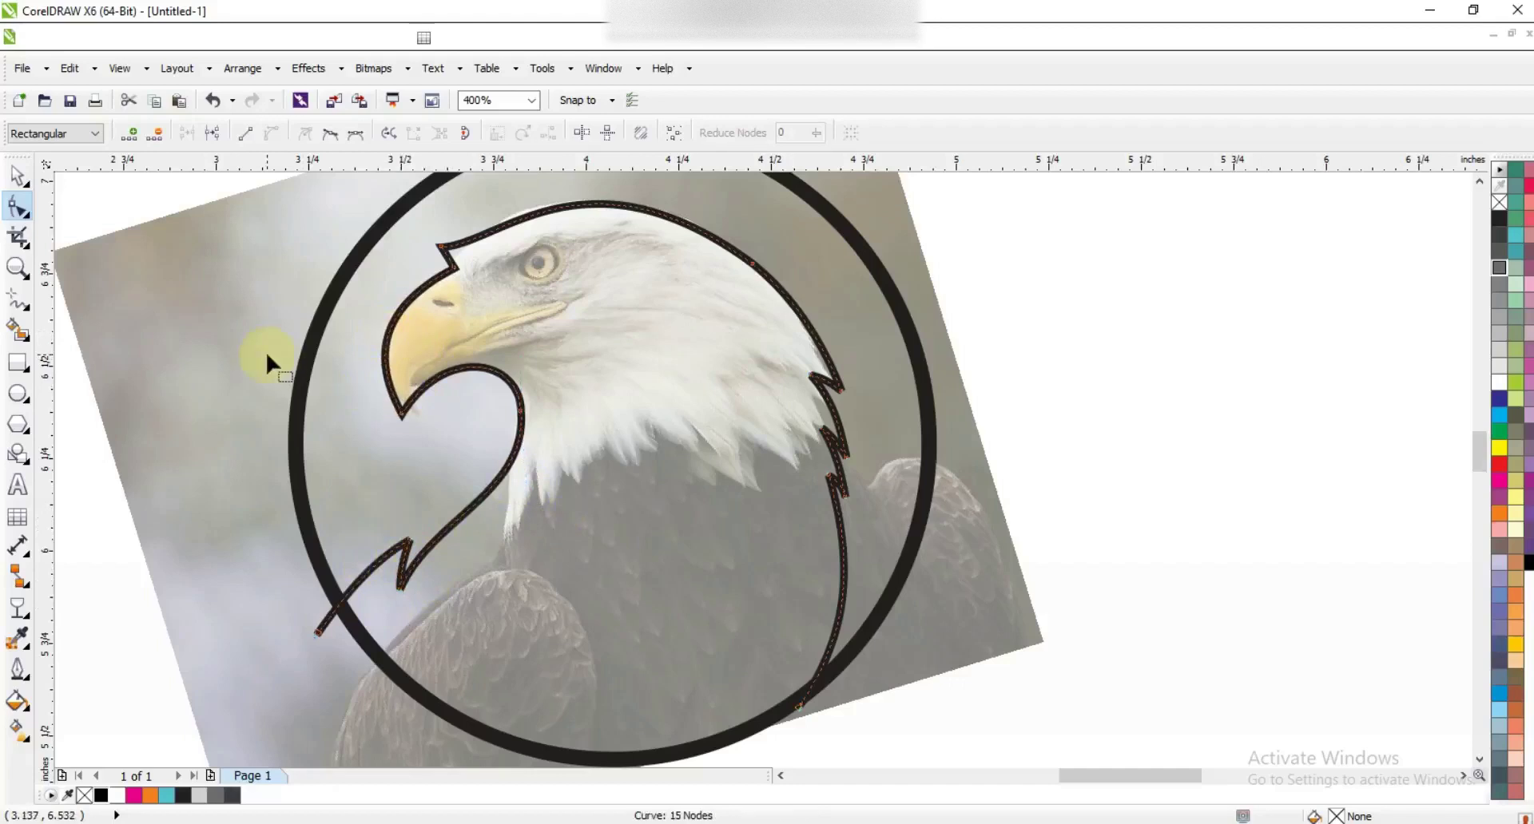
Step: Start a second 1.5 pt Freehand line zigzagging from the brow around the eye to the base of the beak
left_click(17, 299)
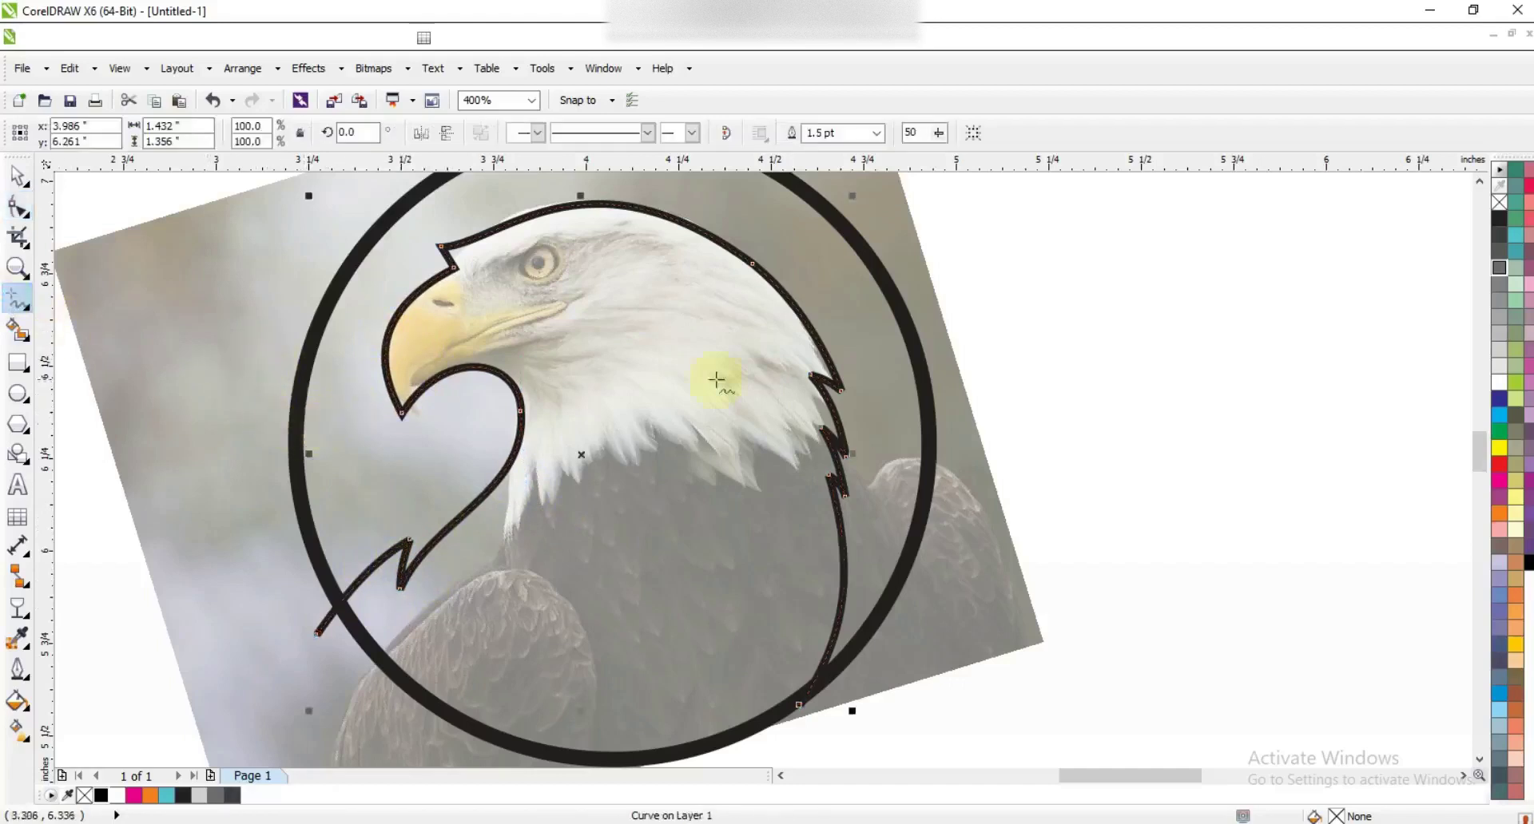
left_click(459, 255)
left_click(513, 256)
left_click(477, 271)
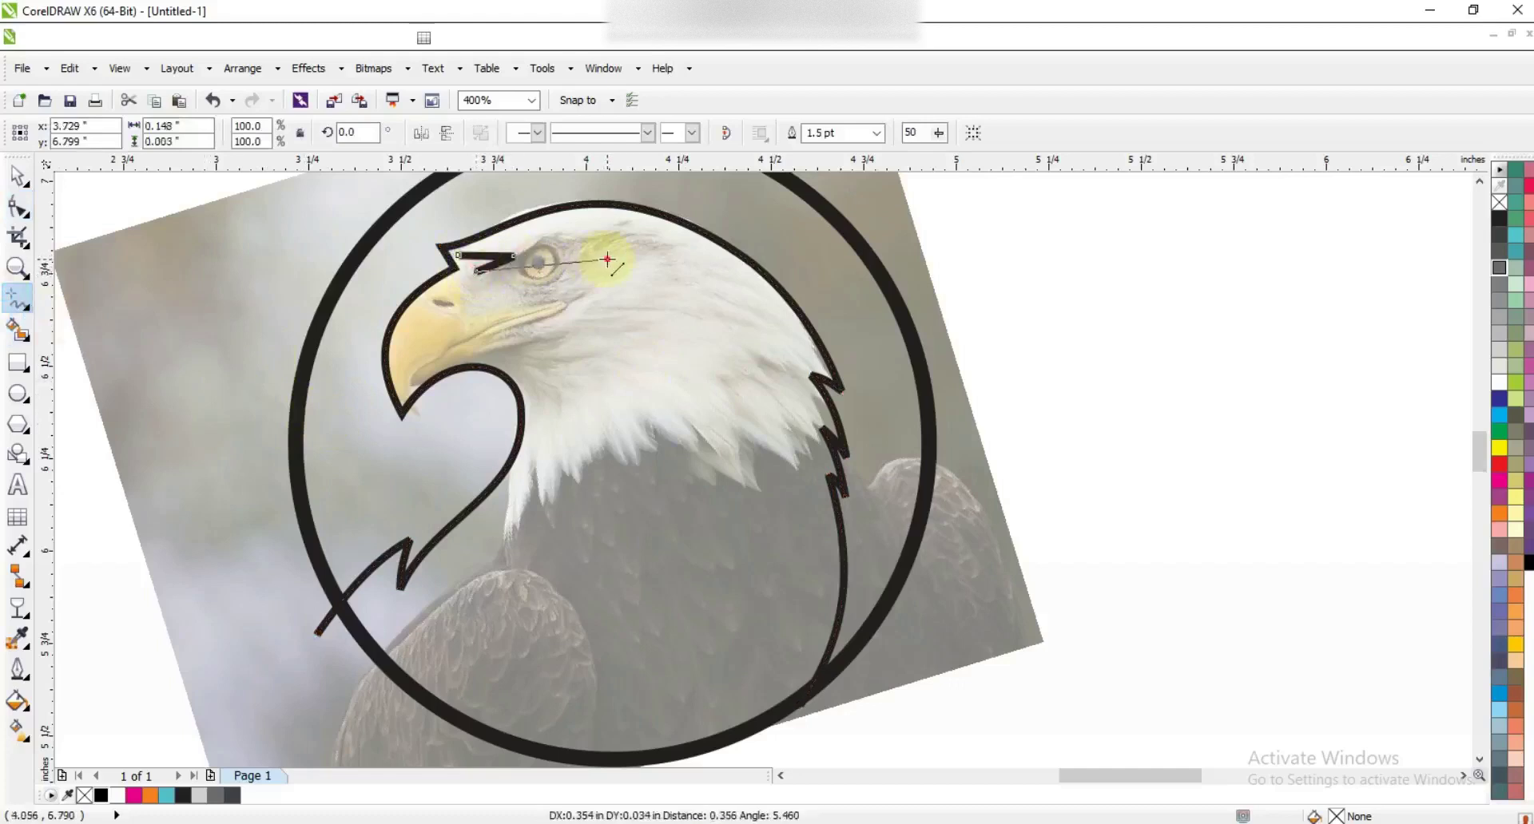
left_click(487, 302)
Step: Continue the inner line from the beak's base across the cheek, adding short pointed feathers beside the throat
left_click(700, 400)
left_click(538, 349)
left_click(536, 367)
left_click(552, 433)
left_click(529, 383)
Step: Extend the inner line across the front of the neck with a zigzag of four pointed feathers growing longer toward the back
left_click(518, 550)
left_click(545, 478)
left_click(570, 551)
left_click(577, 474)
left_click(627, 589)
left_click(603, 457)
left_click(670, 627)
left_click(634, 426)
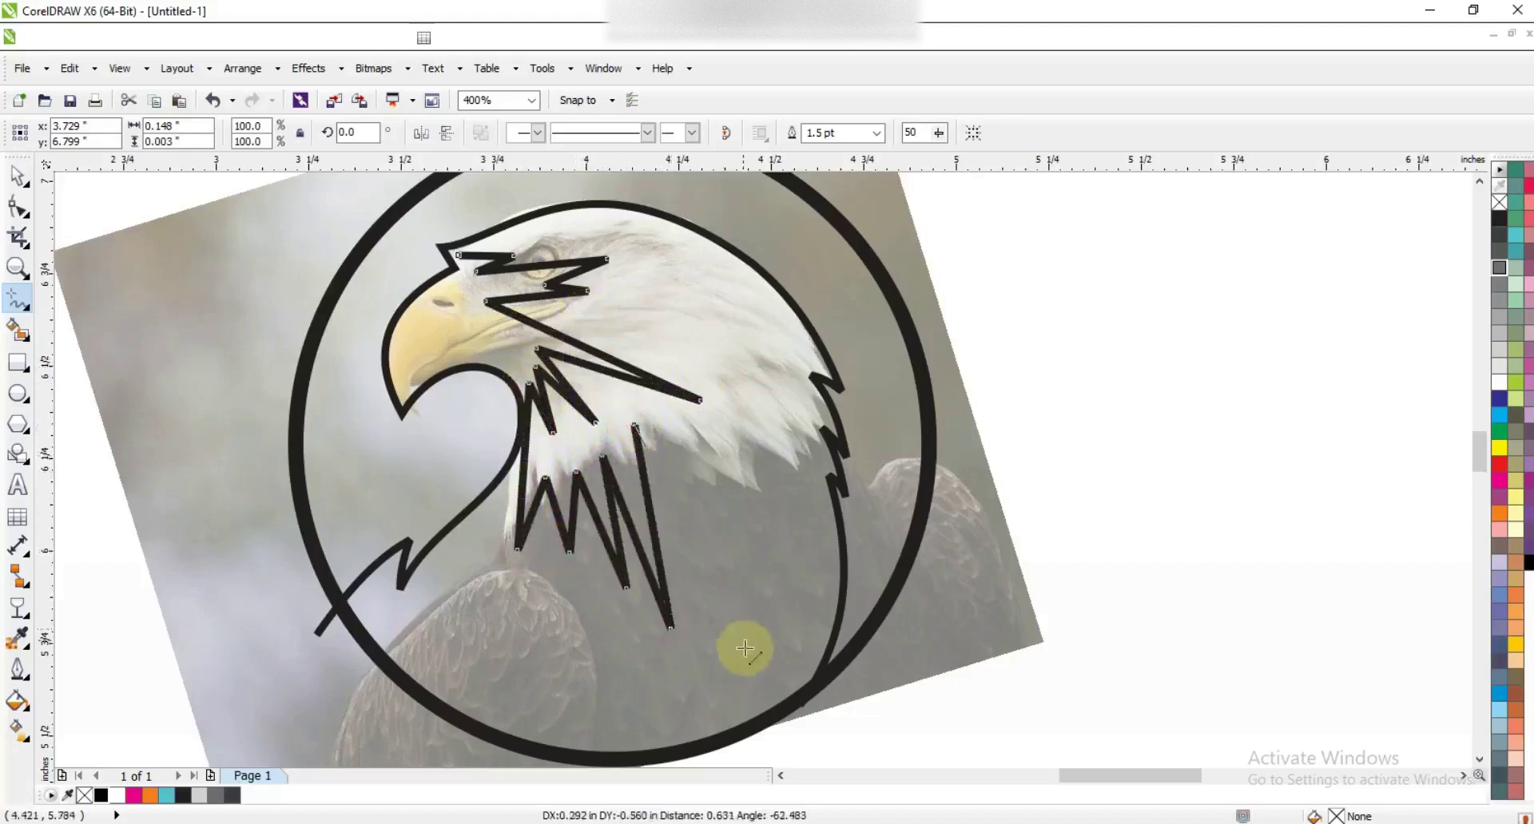
Step: Add a long feather reaching down near the circle and short nape feathers, and close the inner line at the brow
left_click(755, 691)
left_click(768, 436)
left_click(813, 462)
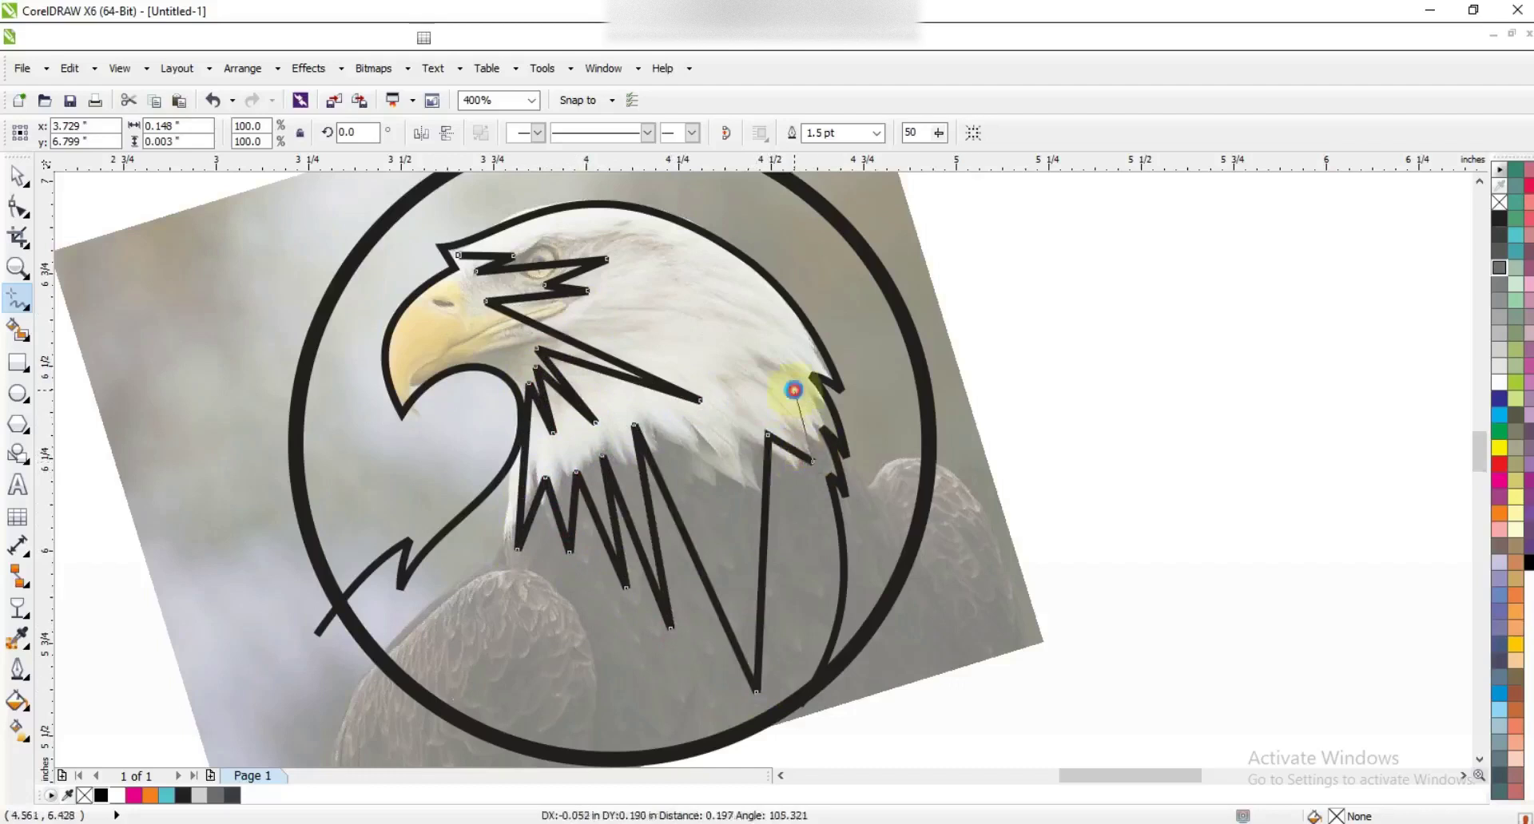
left_click(796, 389)
left_click(804, 352)
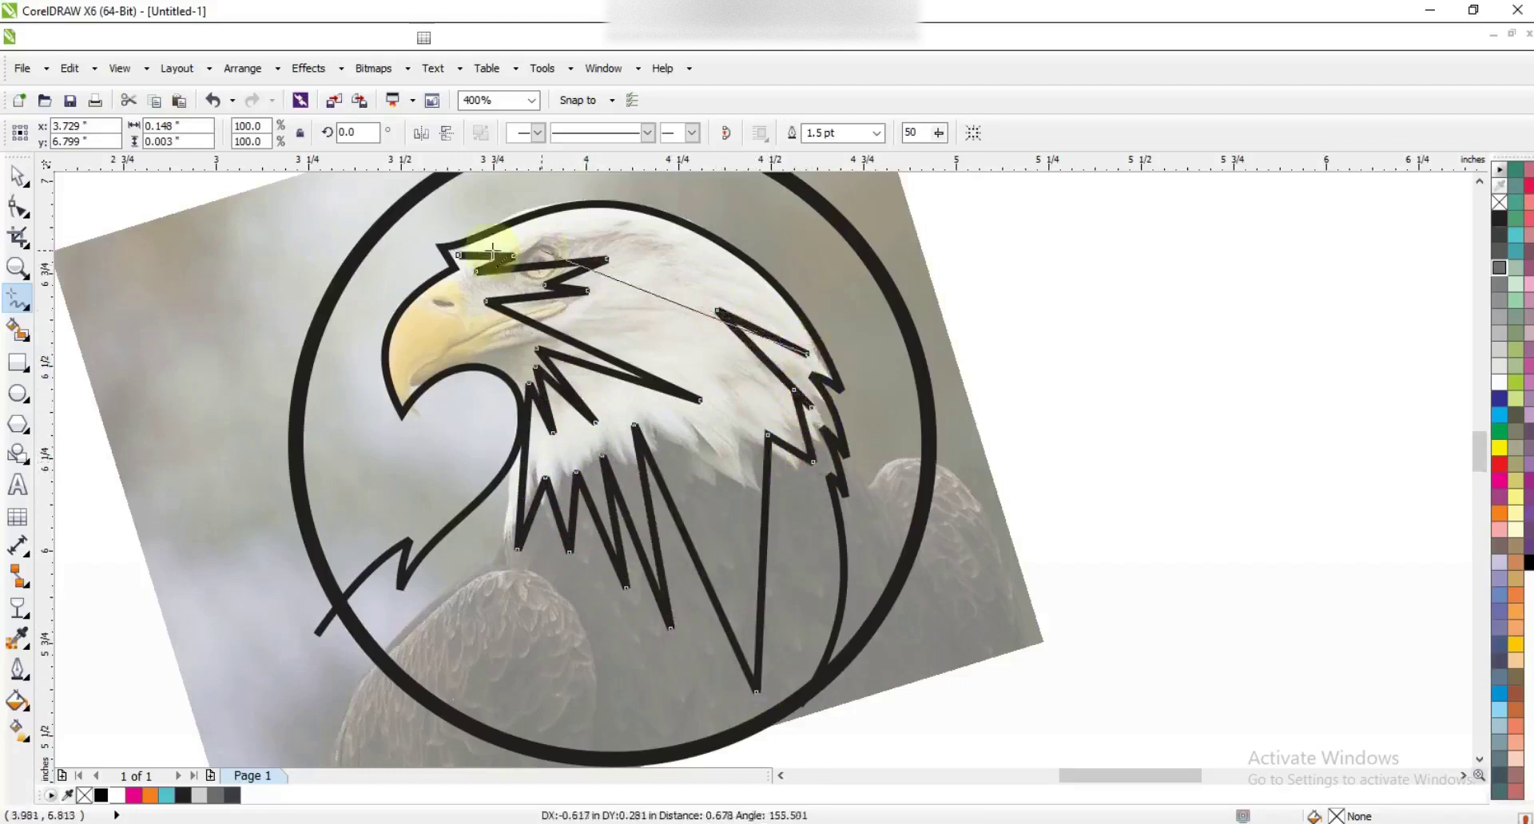
left_click(457, 254)
Step: Curve the inner line's crown segment parallel to the head outline and bend the short nape feathers
key("F10")
mouse_move(631, 301)
left_mouse_down()
mouse_move(674, 239)
mouse_move(659, 234)
left_mouse_up()
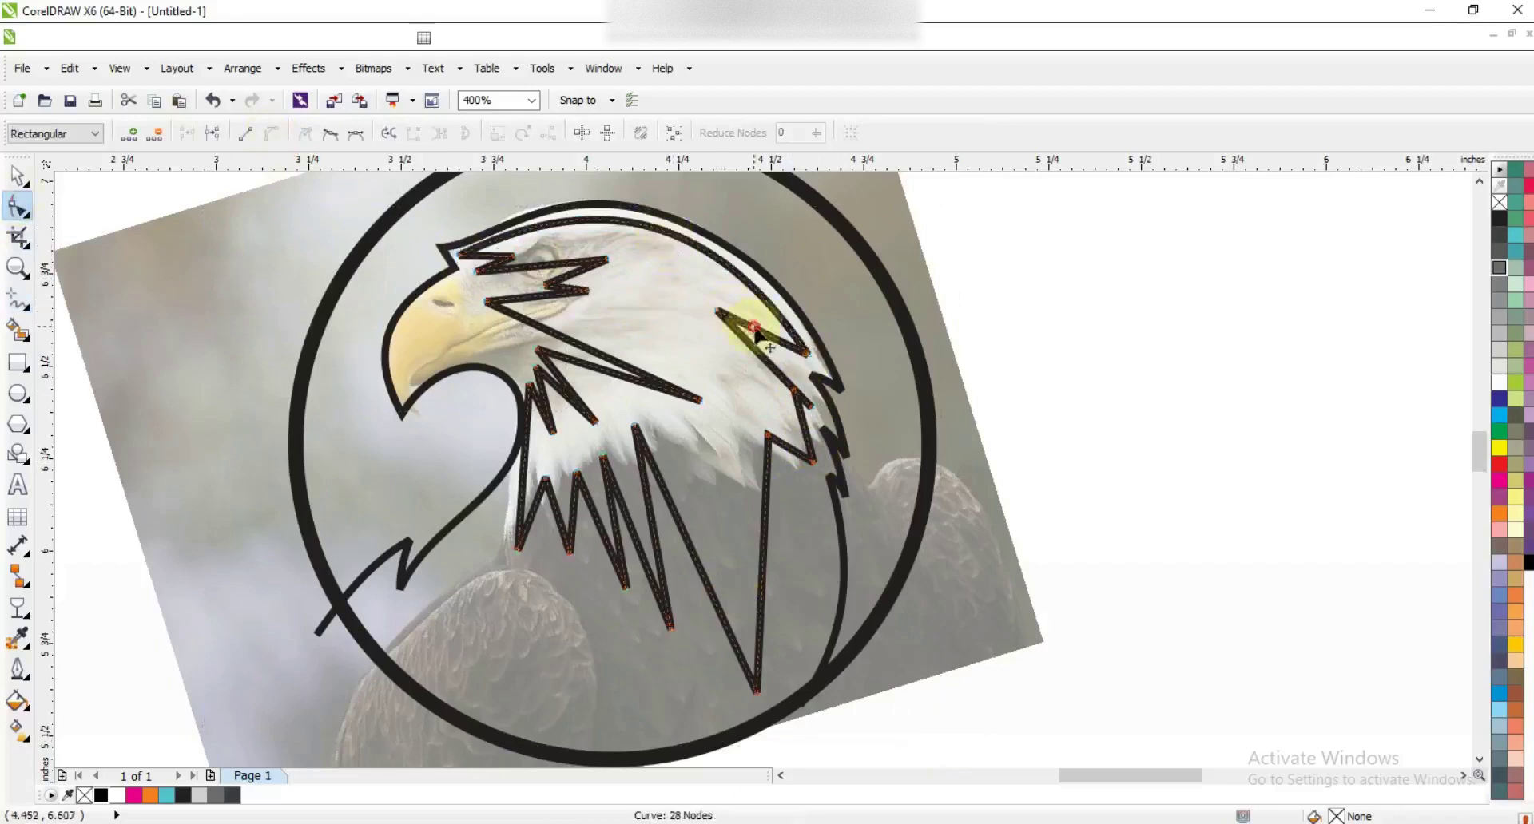
left_click_drag(810, 412, 795, 440)
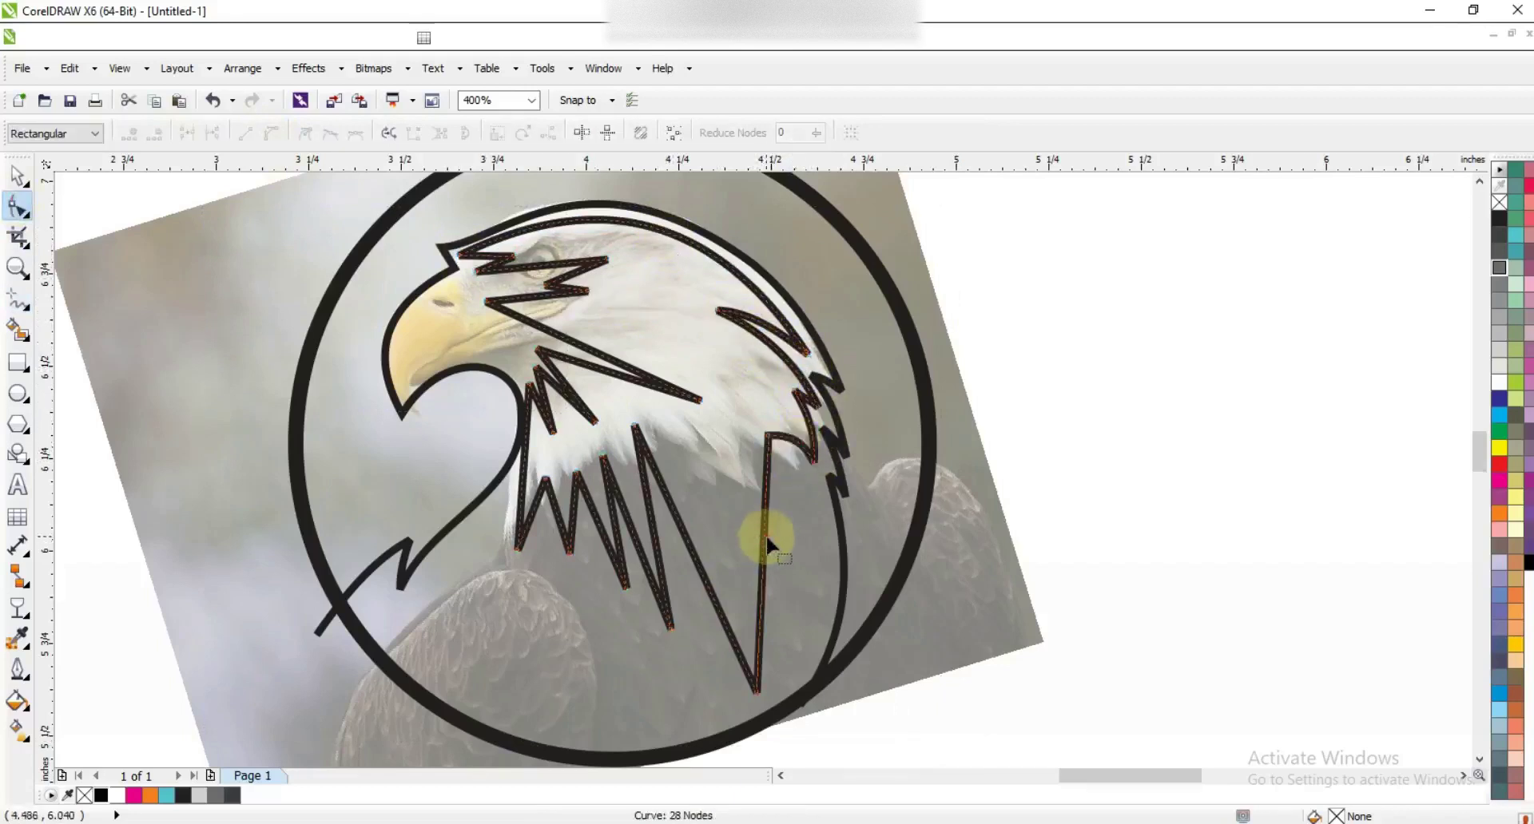
Step: Bend the sides of the long neck feathers into sweeping curves that follow the circle
left_click_drag(761, 545, 808, 548)
left_click_drag(702, 719, 841, 541)
left_click_drag(691, 534, 523, 451)
Step: Curve the inner line's cheek, eye and throat-feather segments and deselect the finished shape
left_click_drag(579, 344, 590, 319)
mouse_move(557, 272)
left_mouse_down()
mouse_move(511, 249)
mouse_move(563, 260)
mouse_move(581, 286)
mouse_move(559, 278)
left_mouse_up()
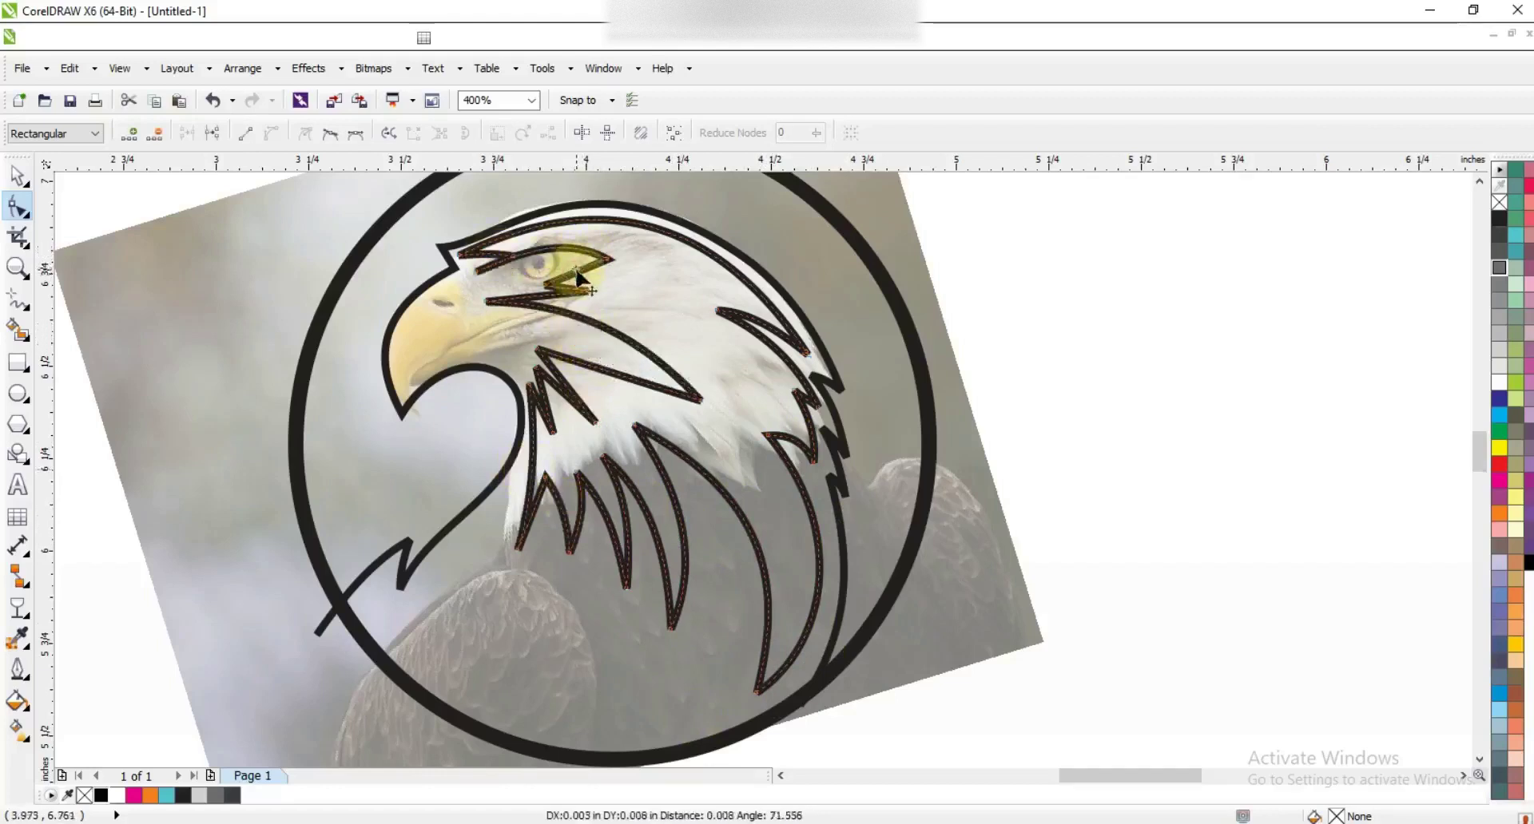
left_click(562, 378)
left_click_drag(563, 383, 547, 396)
left_click(799, 455)
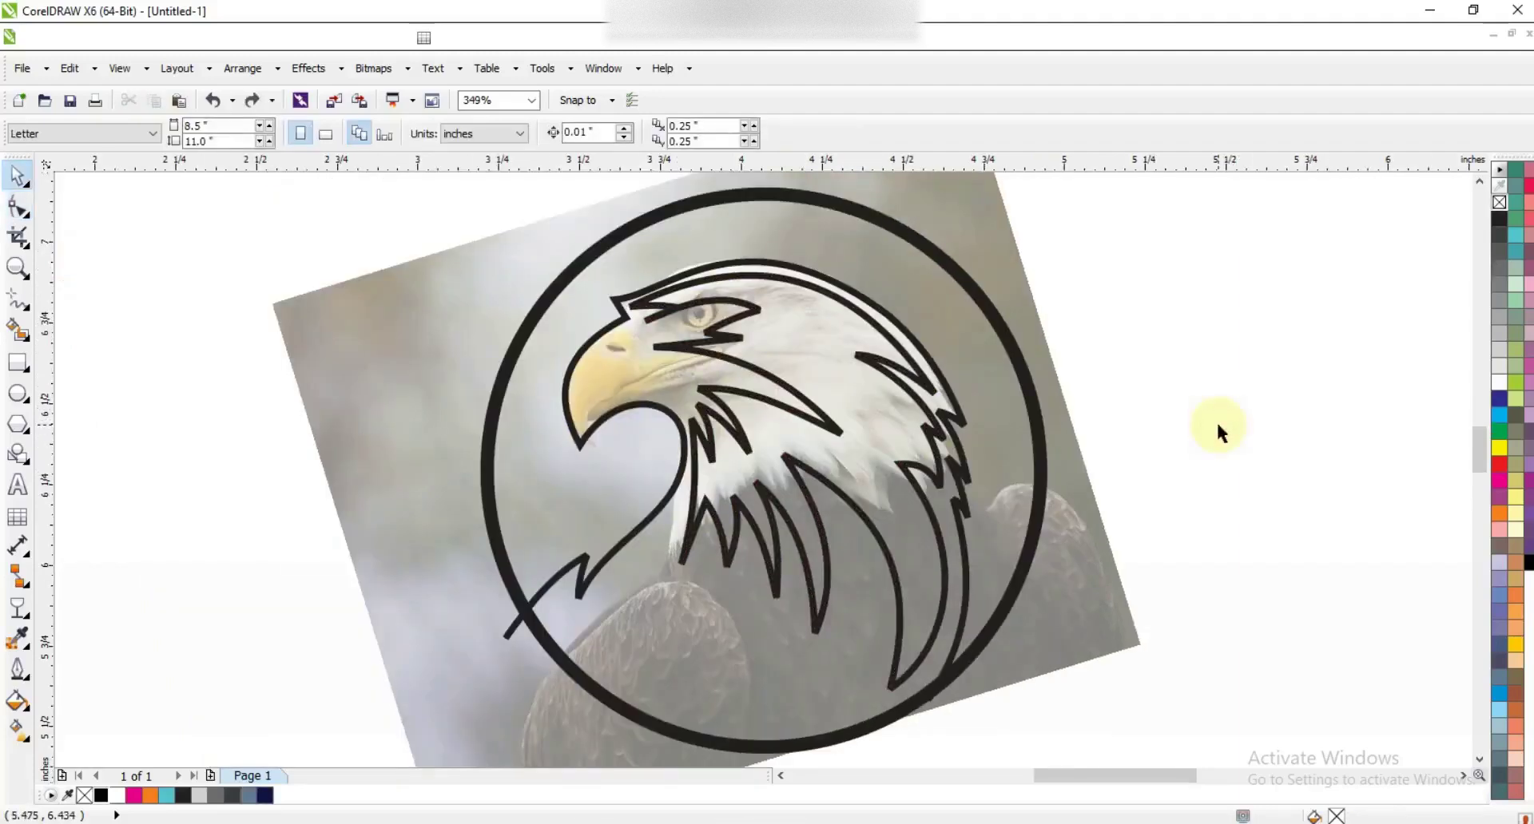
Step: Start a 1.0 pt Freehand line inside the beak, from below the brow to the beak tip with a small notch
left_click(18, 268)
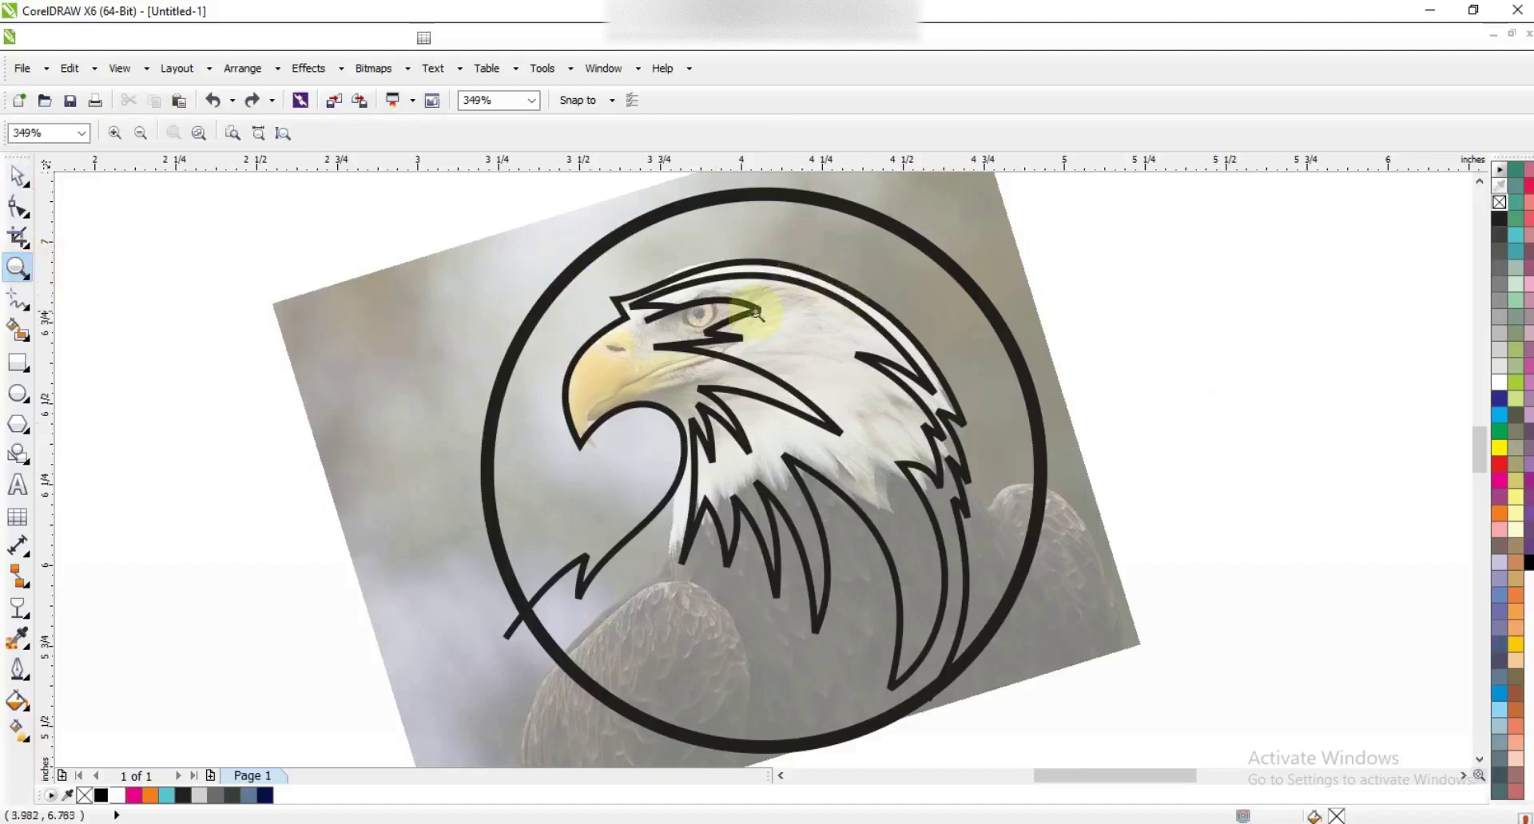
left_click_drag(518, 252, 975, 516)
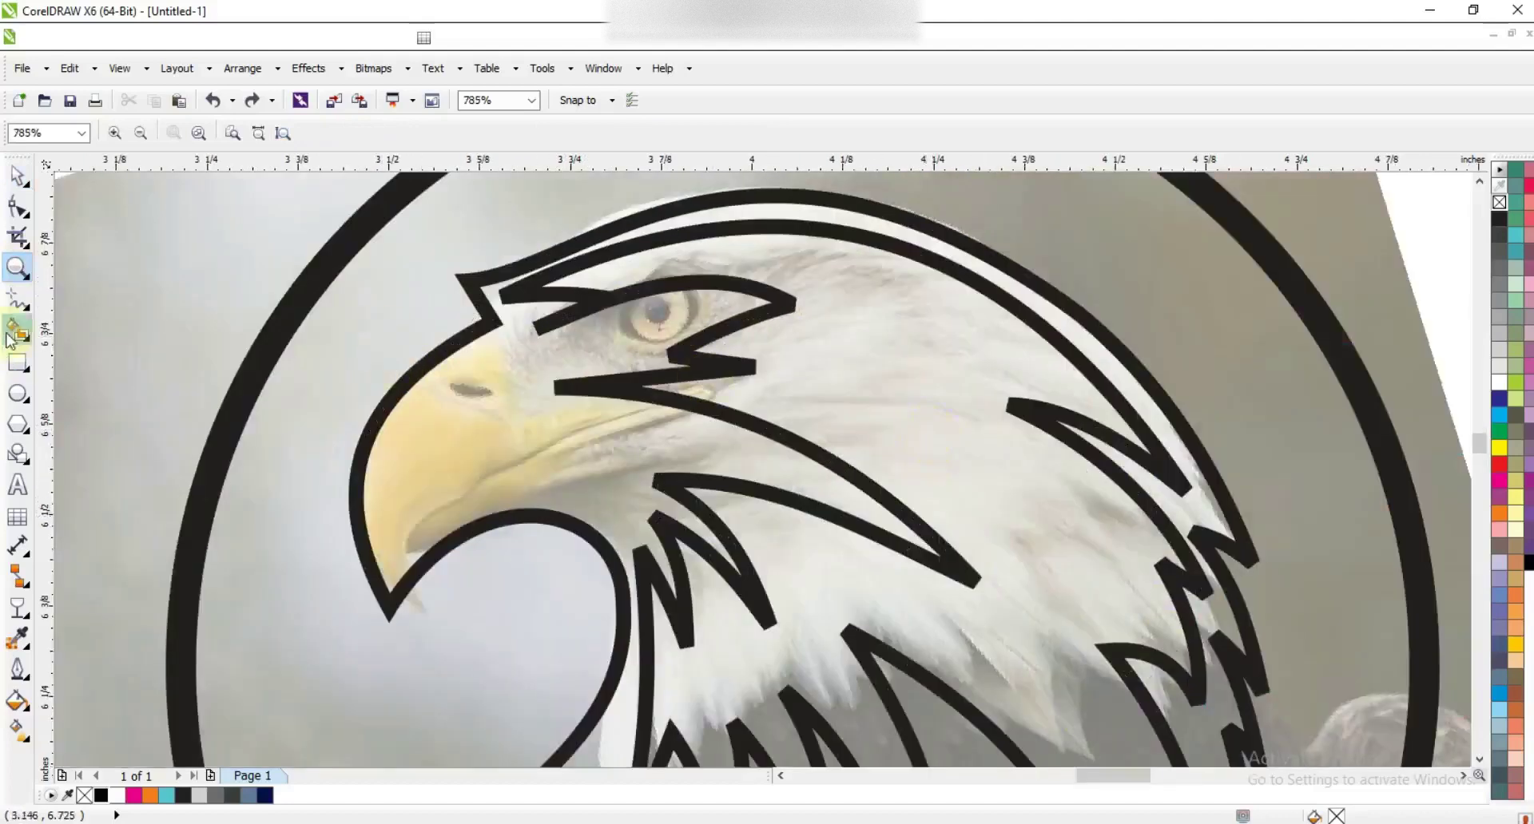
left_click(17, 299)
left_click(879, 136)
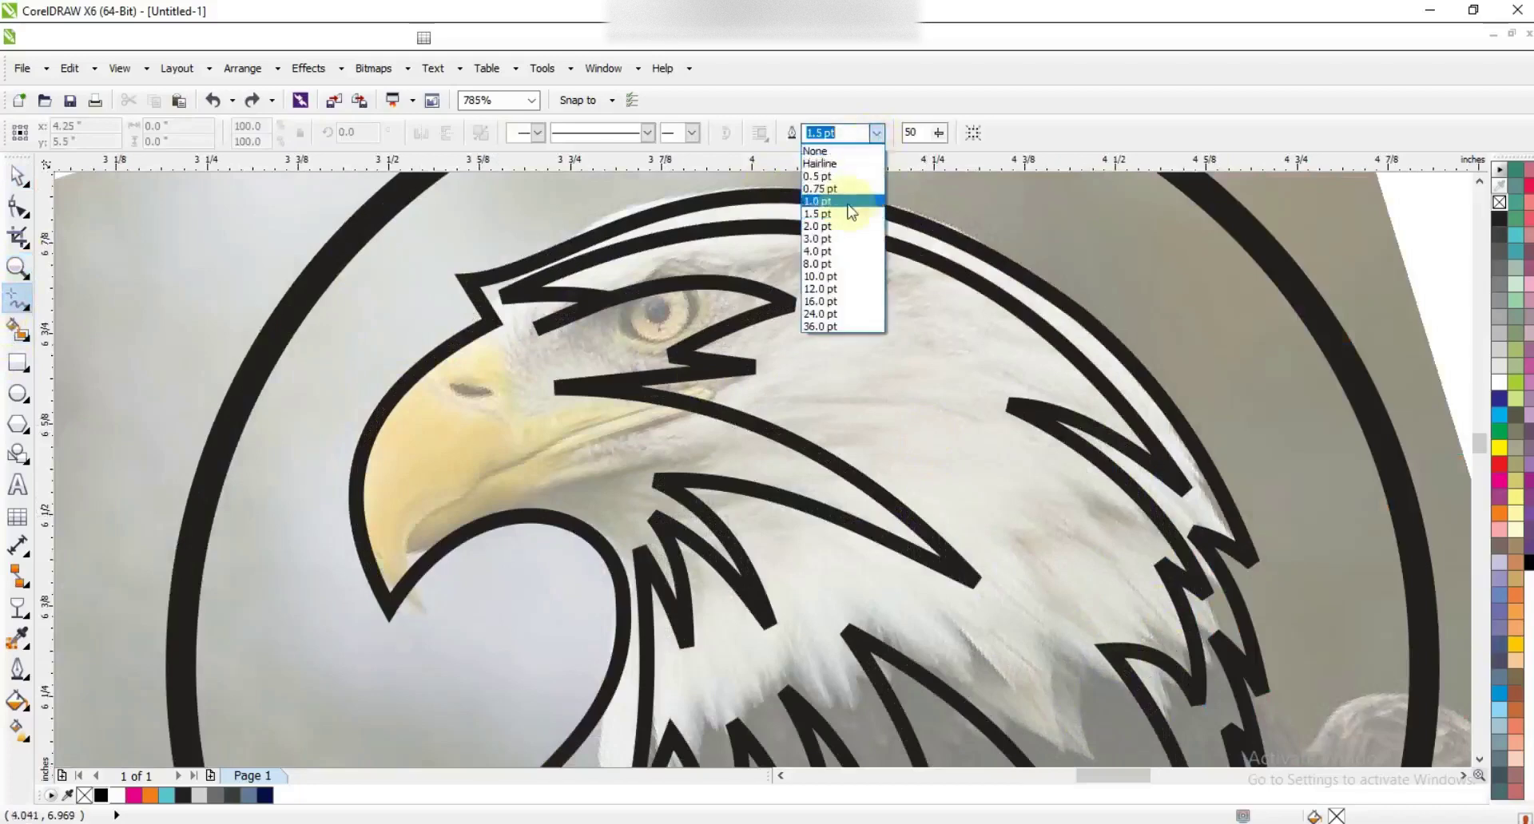
left_click(840, 206)
left_click(535, 347)
left_click(383, 548)
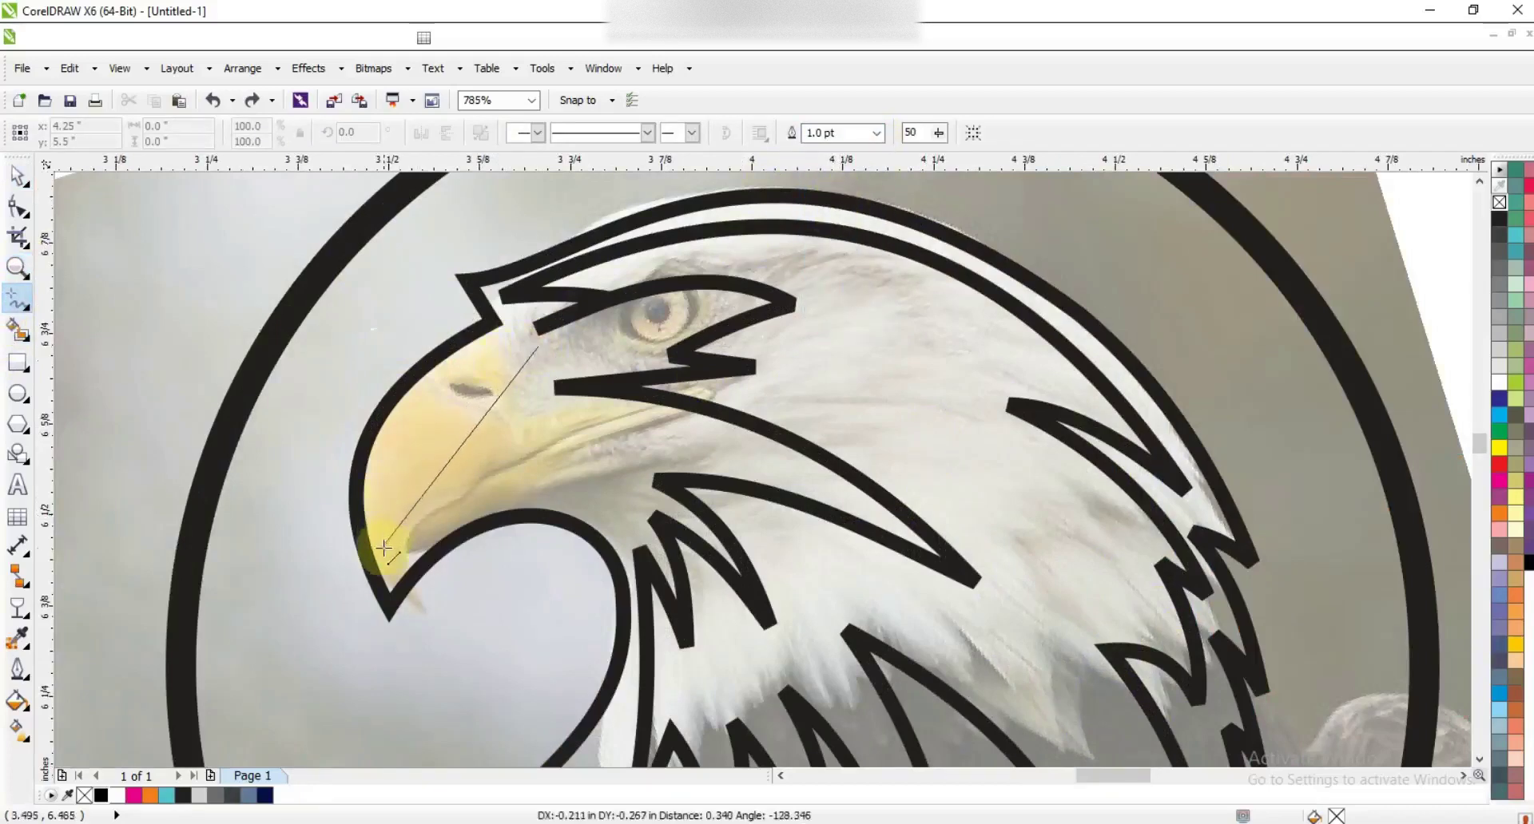
left_click(435, 503)
left_click(389, 569)
Step: Continue the beak line along the lower beak and mouth corner out to the cheek, and close it at its start point
left_click(631, 496)
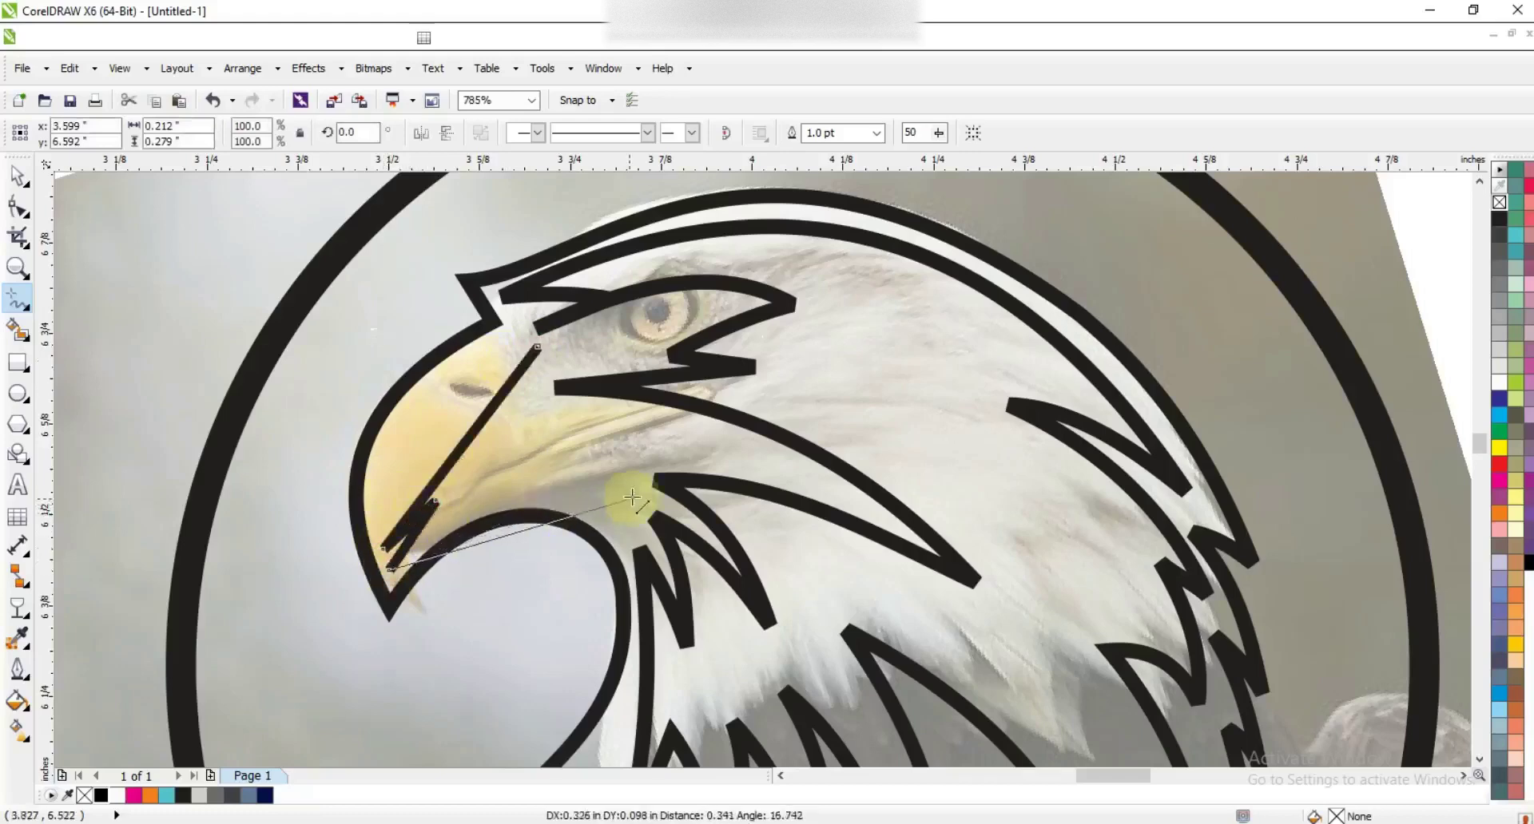
left_click(559, 458)
left_click(817, 477)
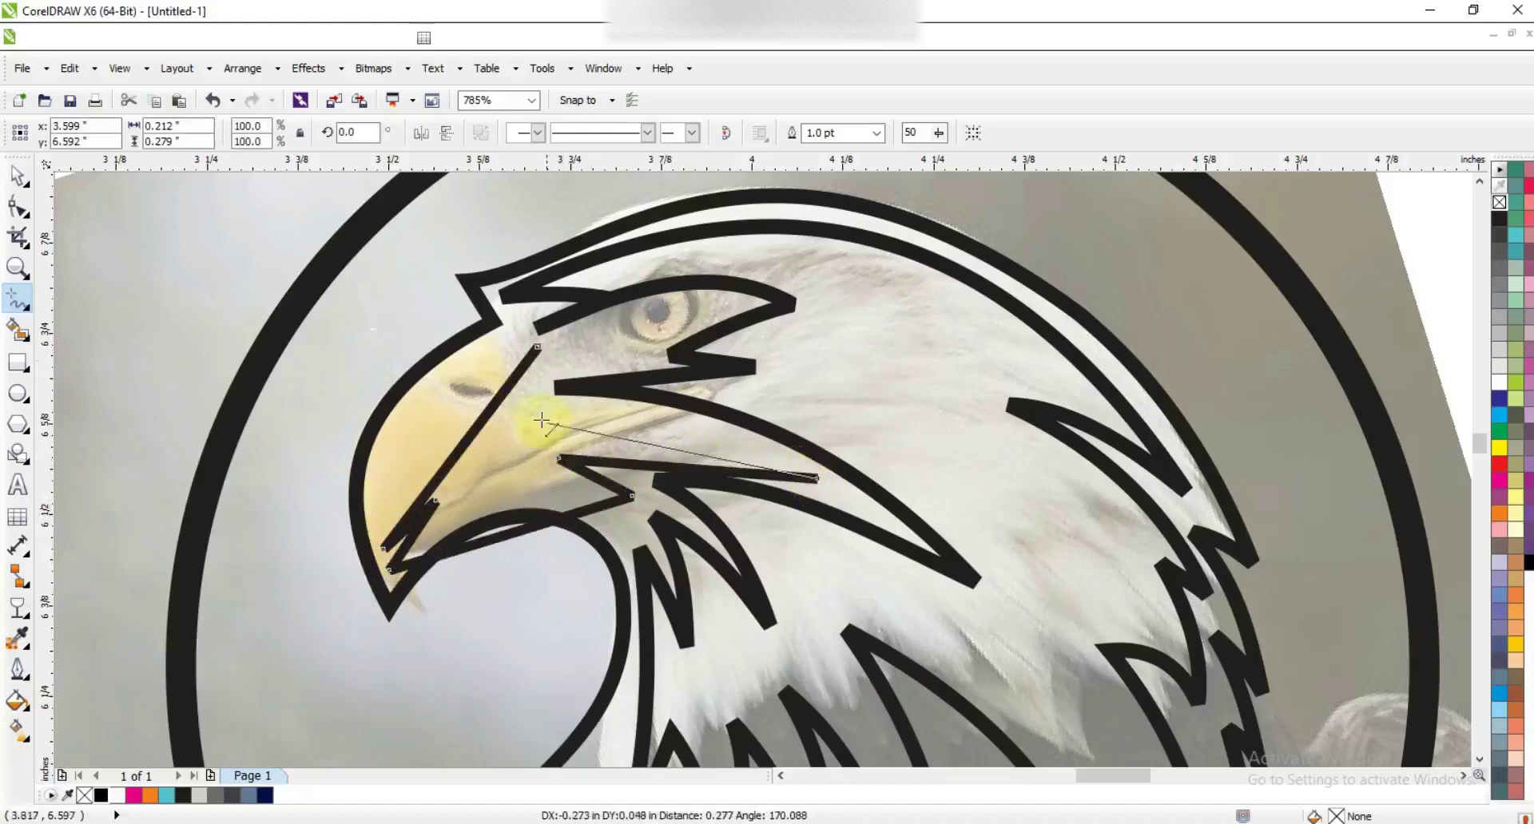
left_click(519, 409)
left_click(538, 349)
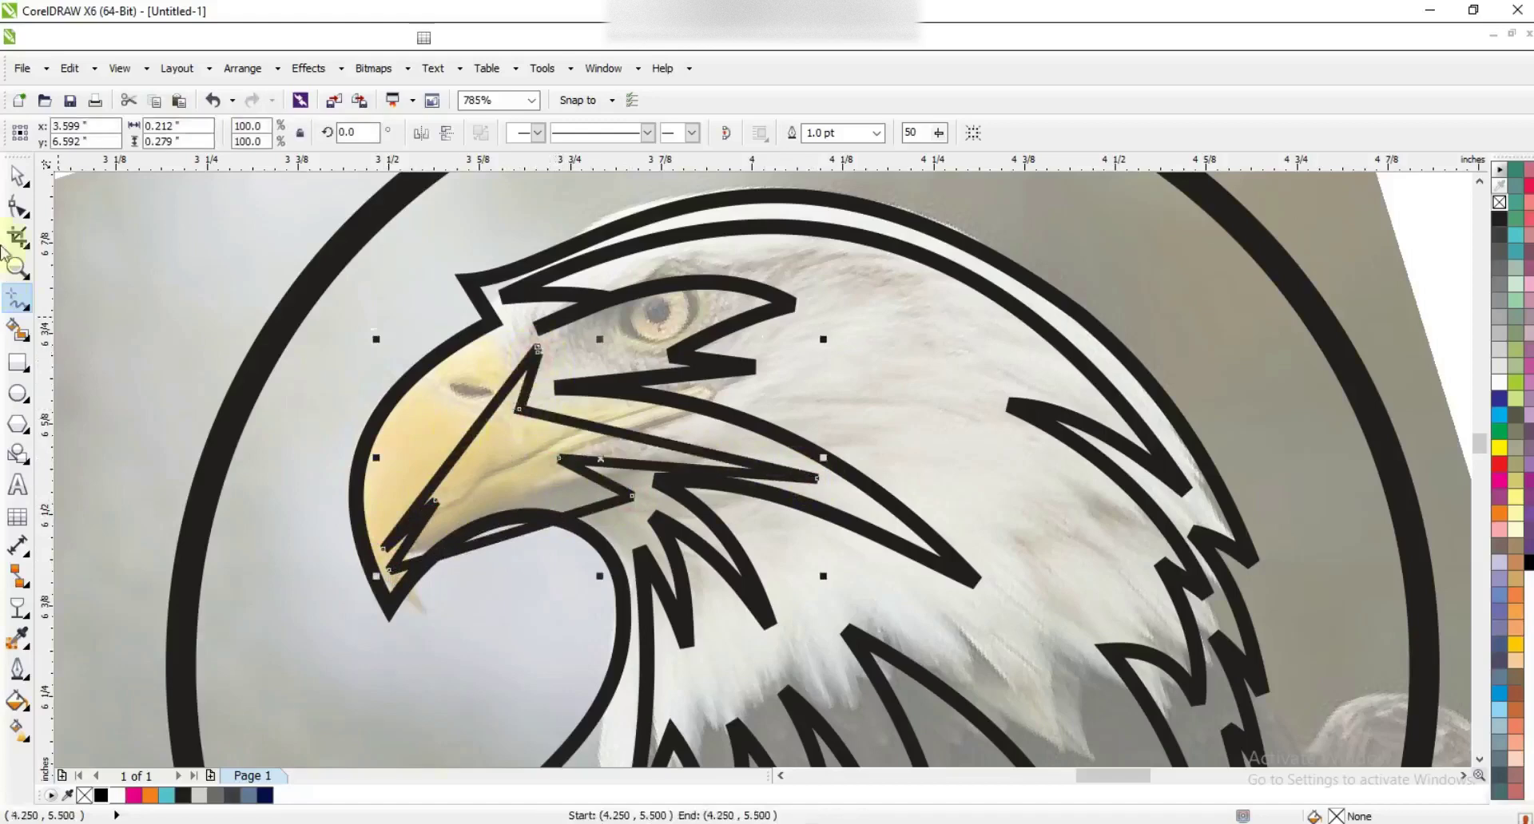
Step: Join the beak line's end nodes, convert its segments to curves, and bow the upper segment along the beak's top edge
left_click(14, 209)
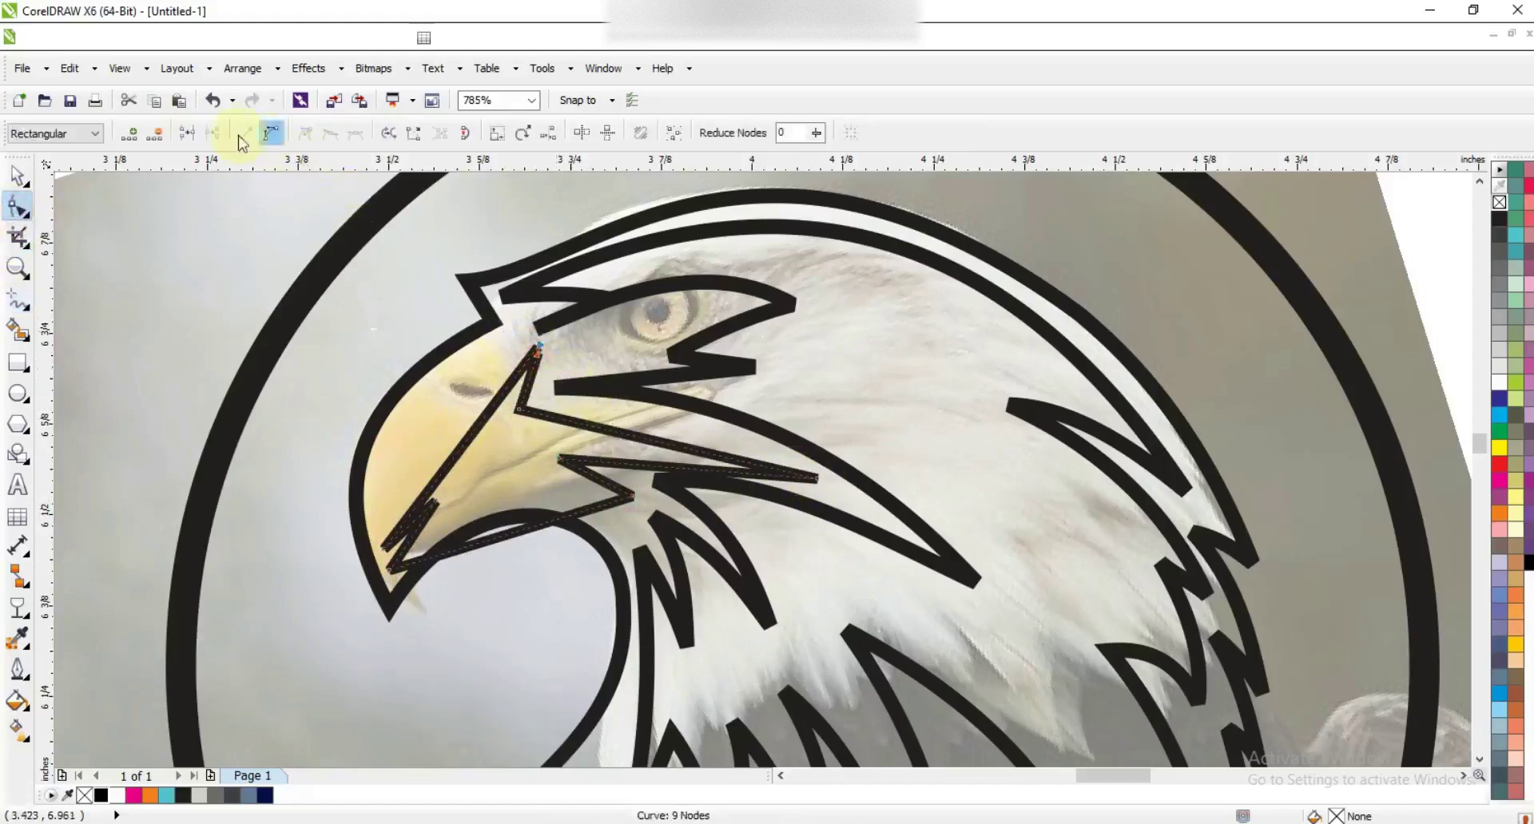
left_click(187, 130)
left_click_drag(306, 297, 897, 600)
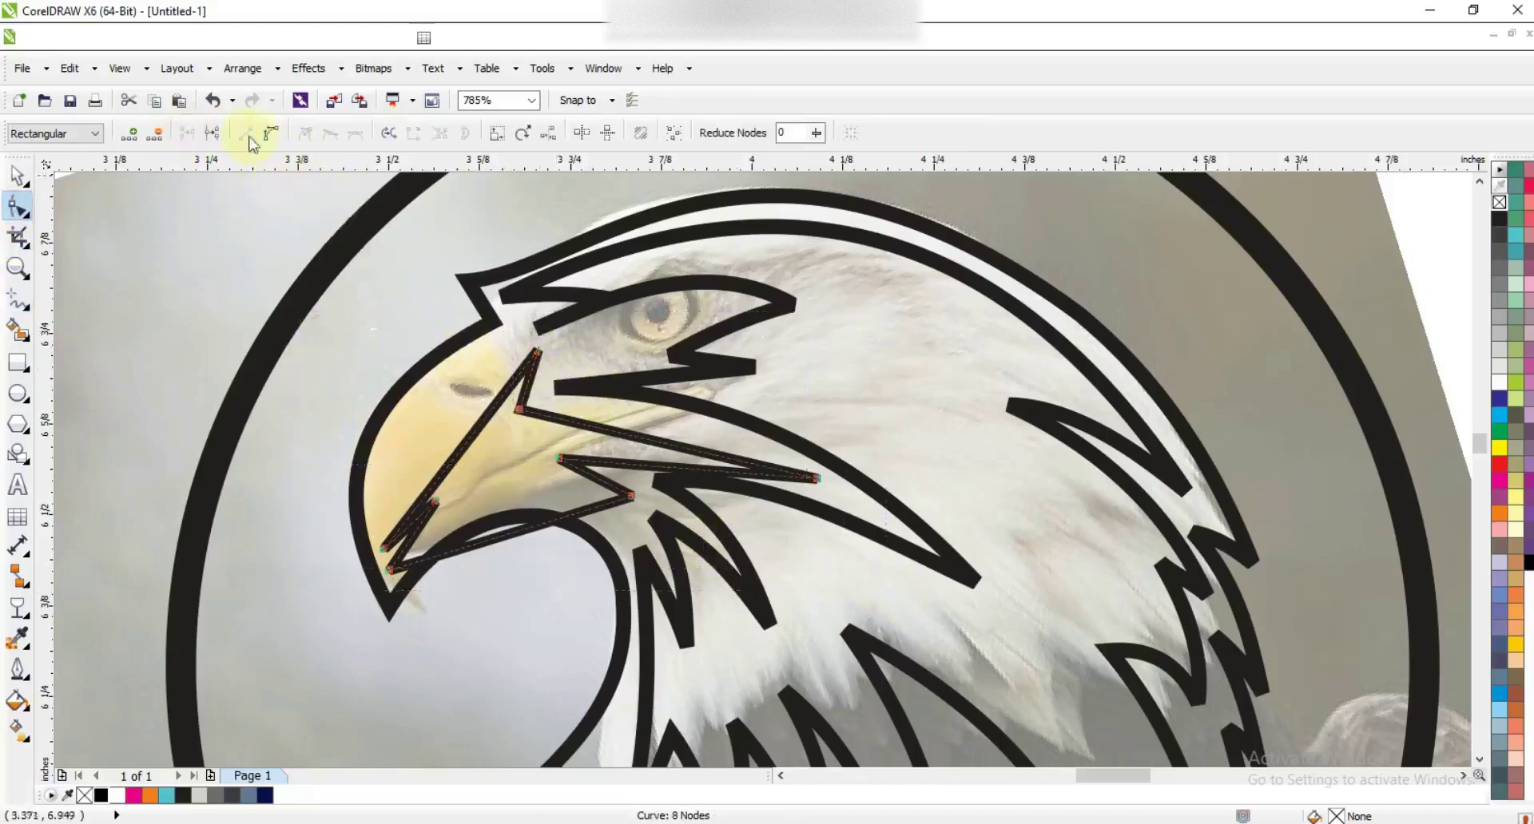
left_click_drag(454, 445, 416, 422)
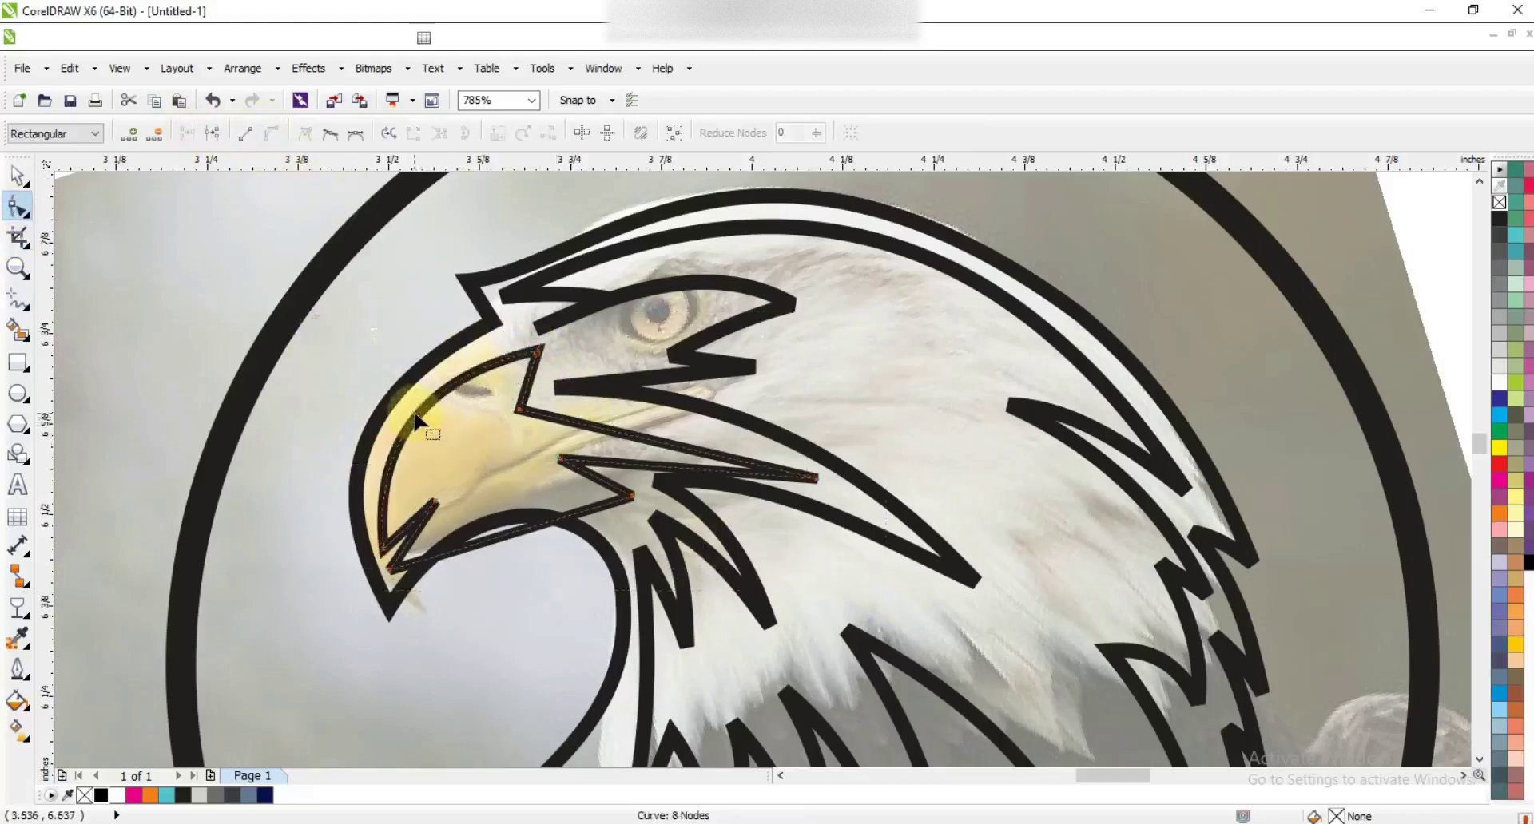
Step: Curve the beak shape's mouth, cheek and lower beak segments and the notch near the beak tip
left_click(606, 431)
left_click_drag(615, 438, 653, 474)
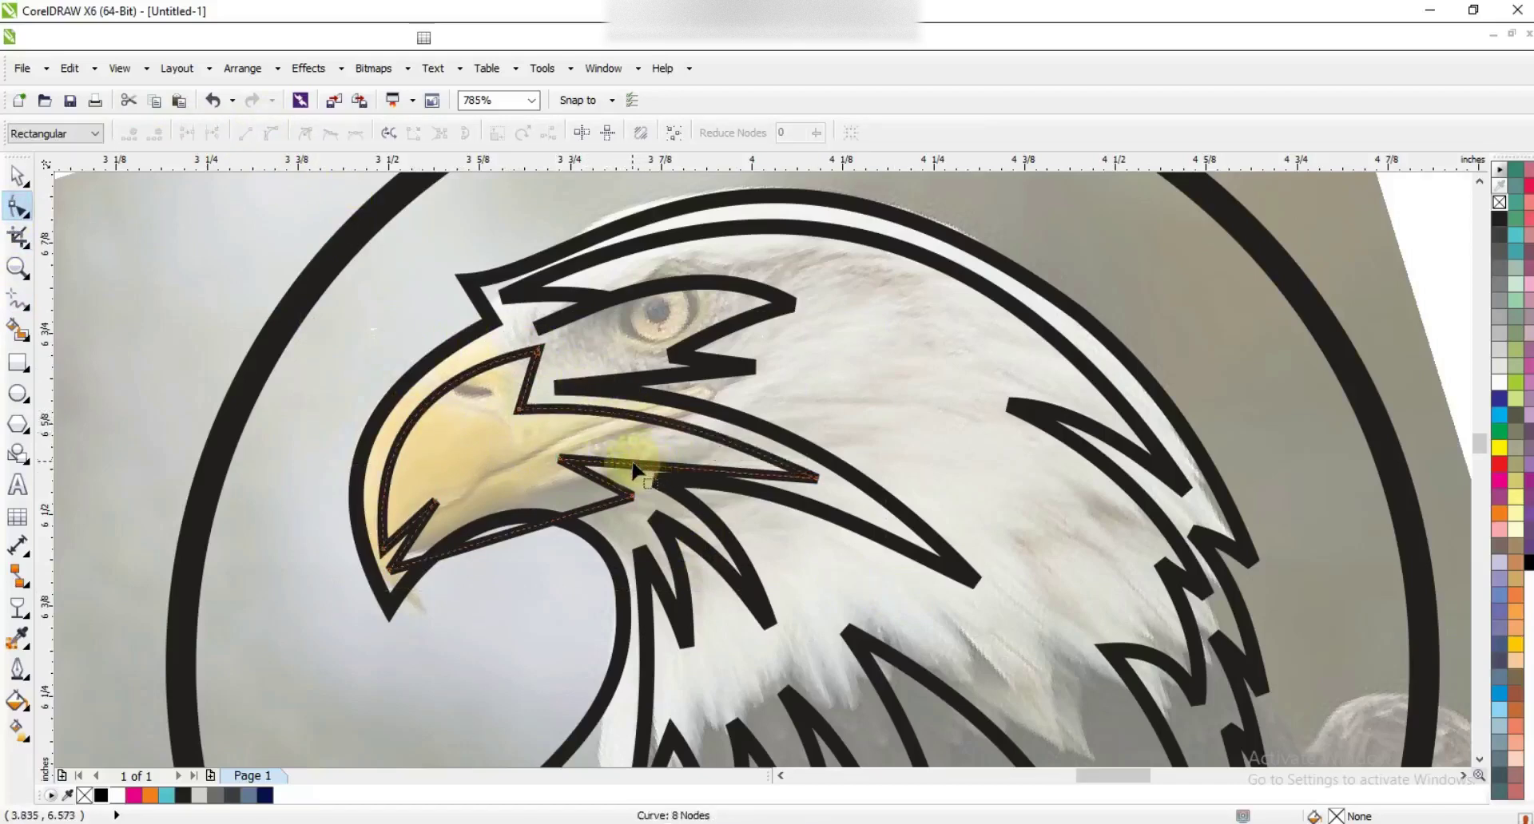
left_click_drag(623, 473, 591, 478)
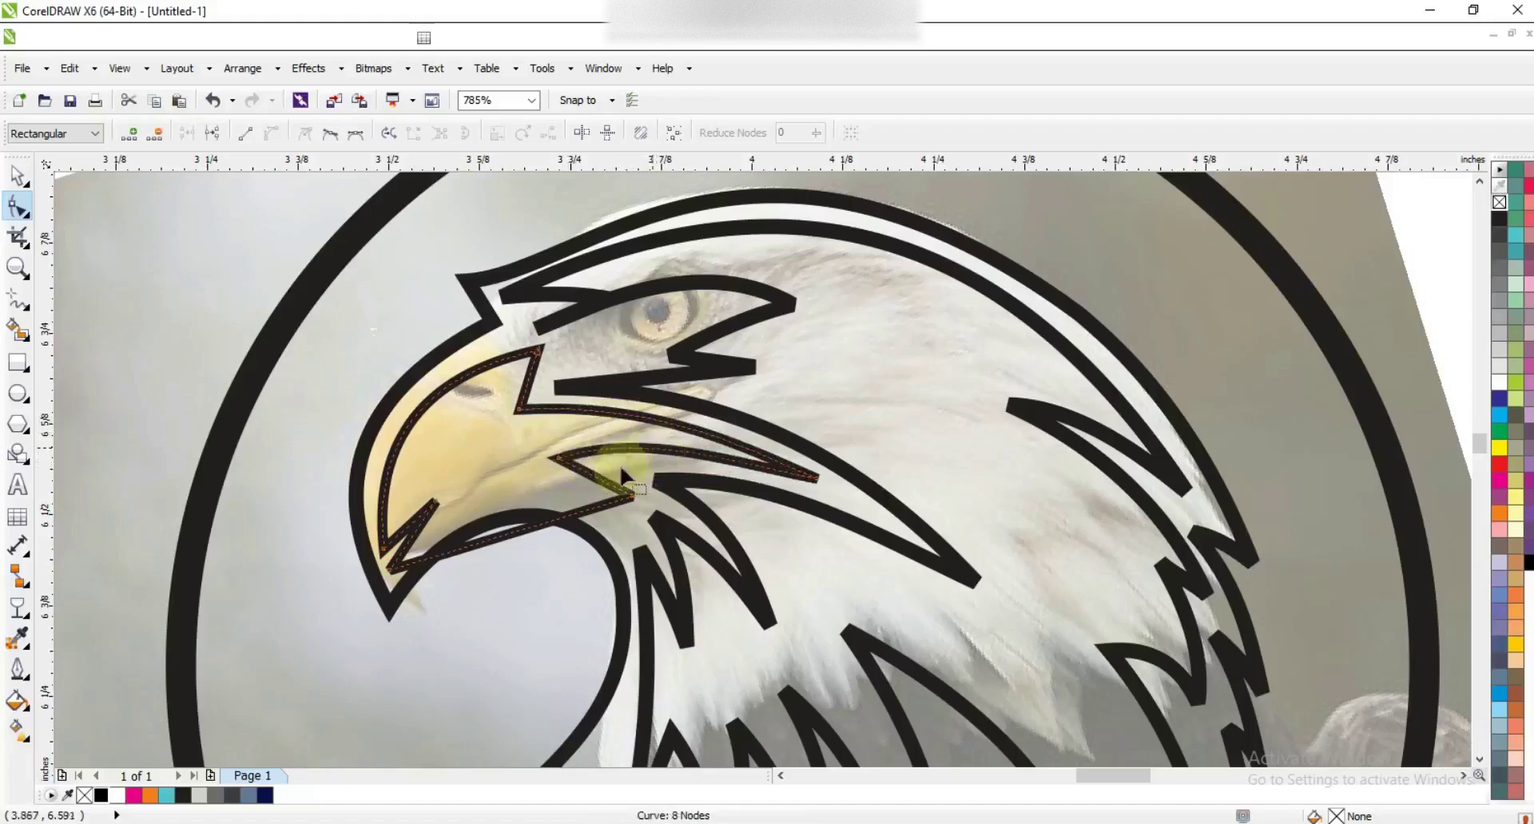
left_click_drag(550, 523, 527, 497)
left_click(409, 529)
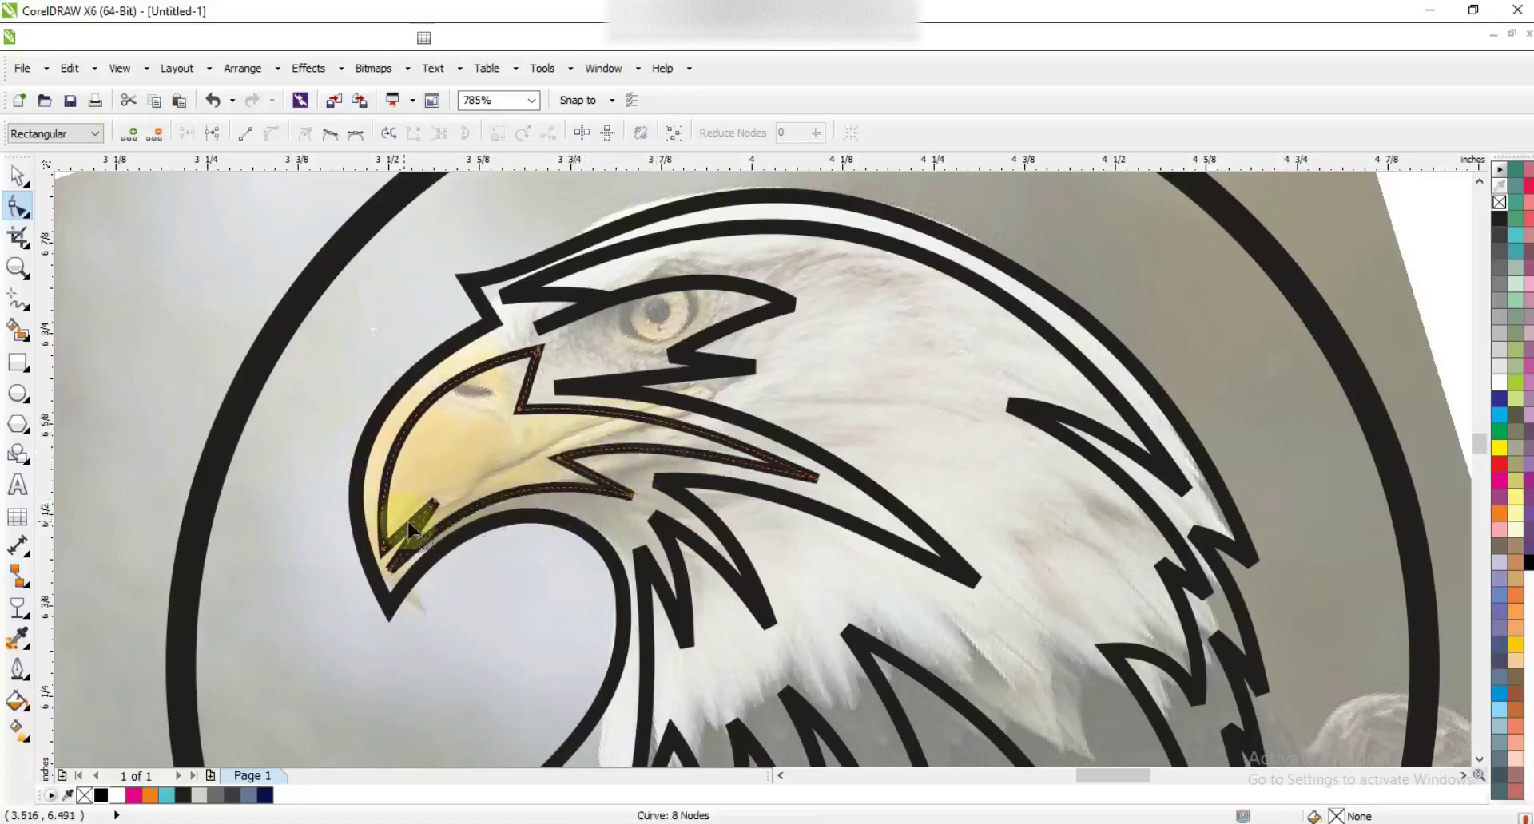
left_click_drag(406, 522, 502, 502)
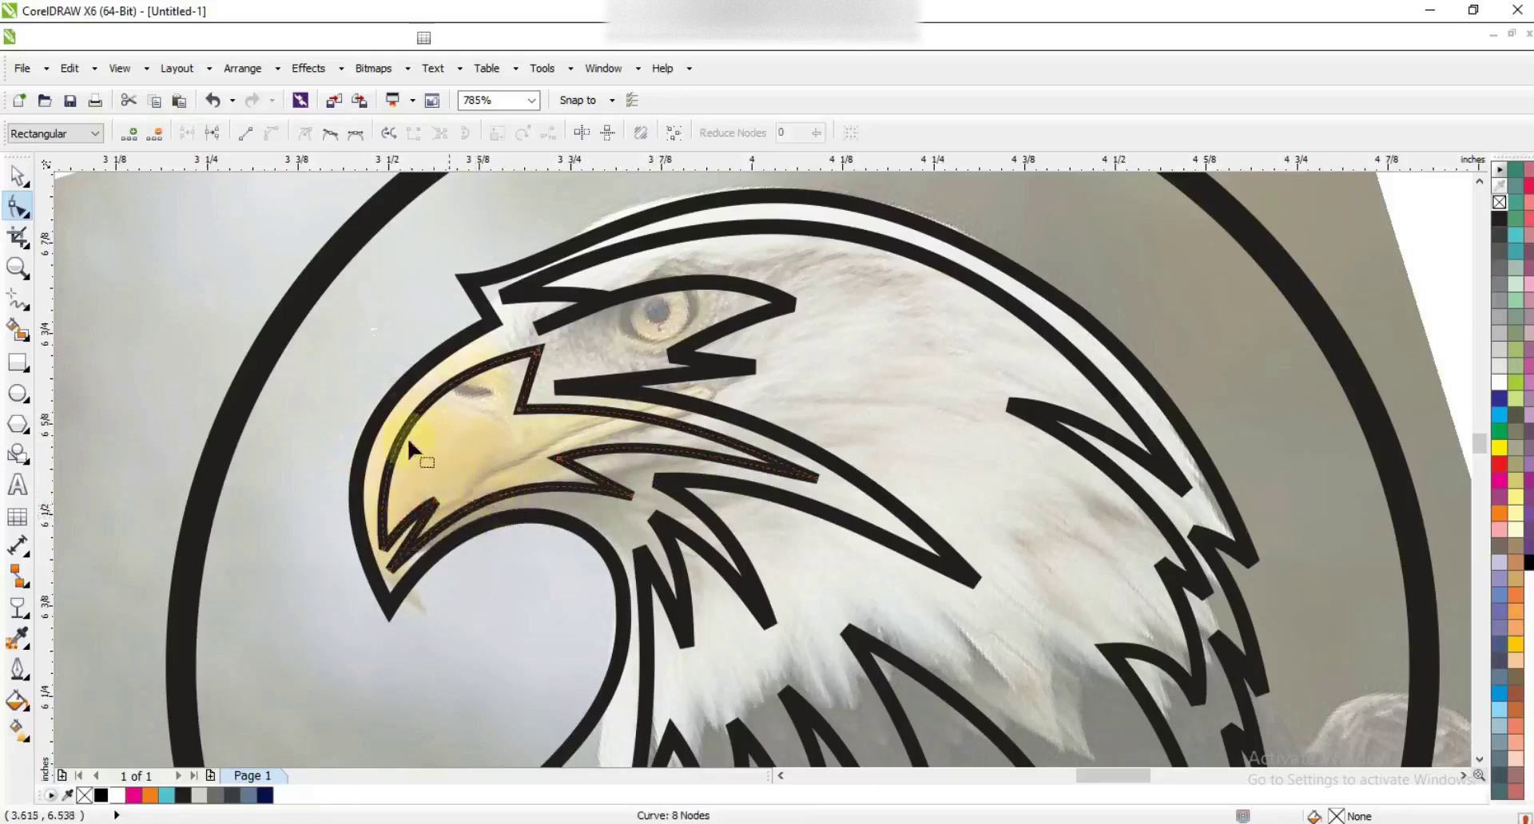
Step: Draw a closed two-segment 1.0 pt Freehand line across the eye, from its front corner to its back corner and back
left_click(17, 267)
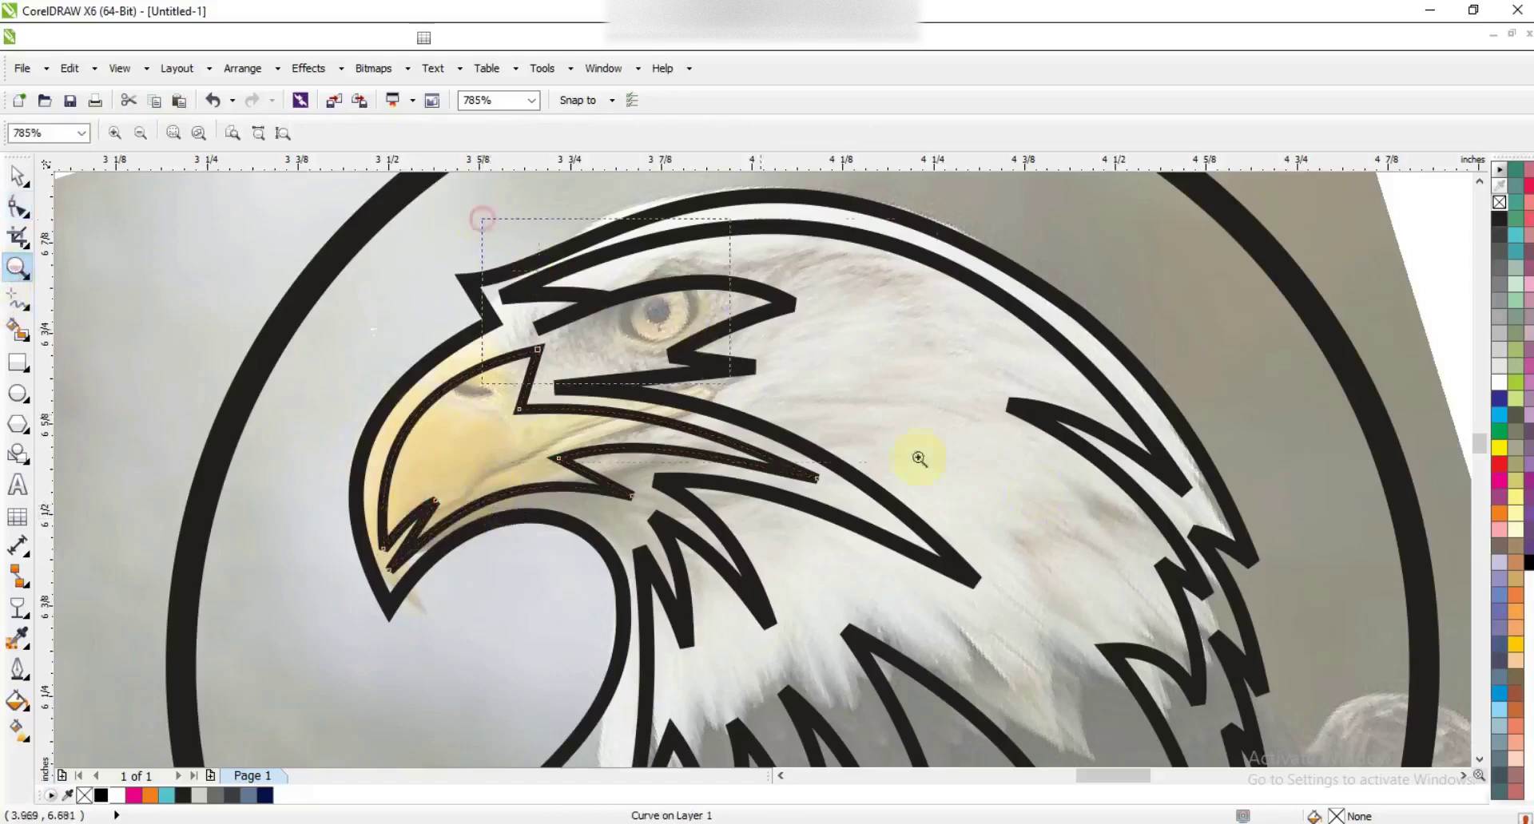
left_click_drag(1169, 528, 1168, 529)
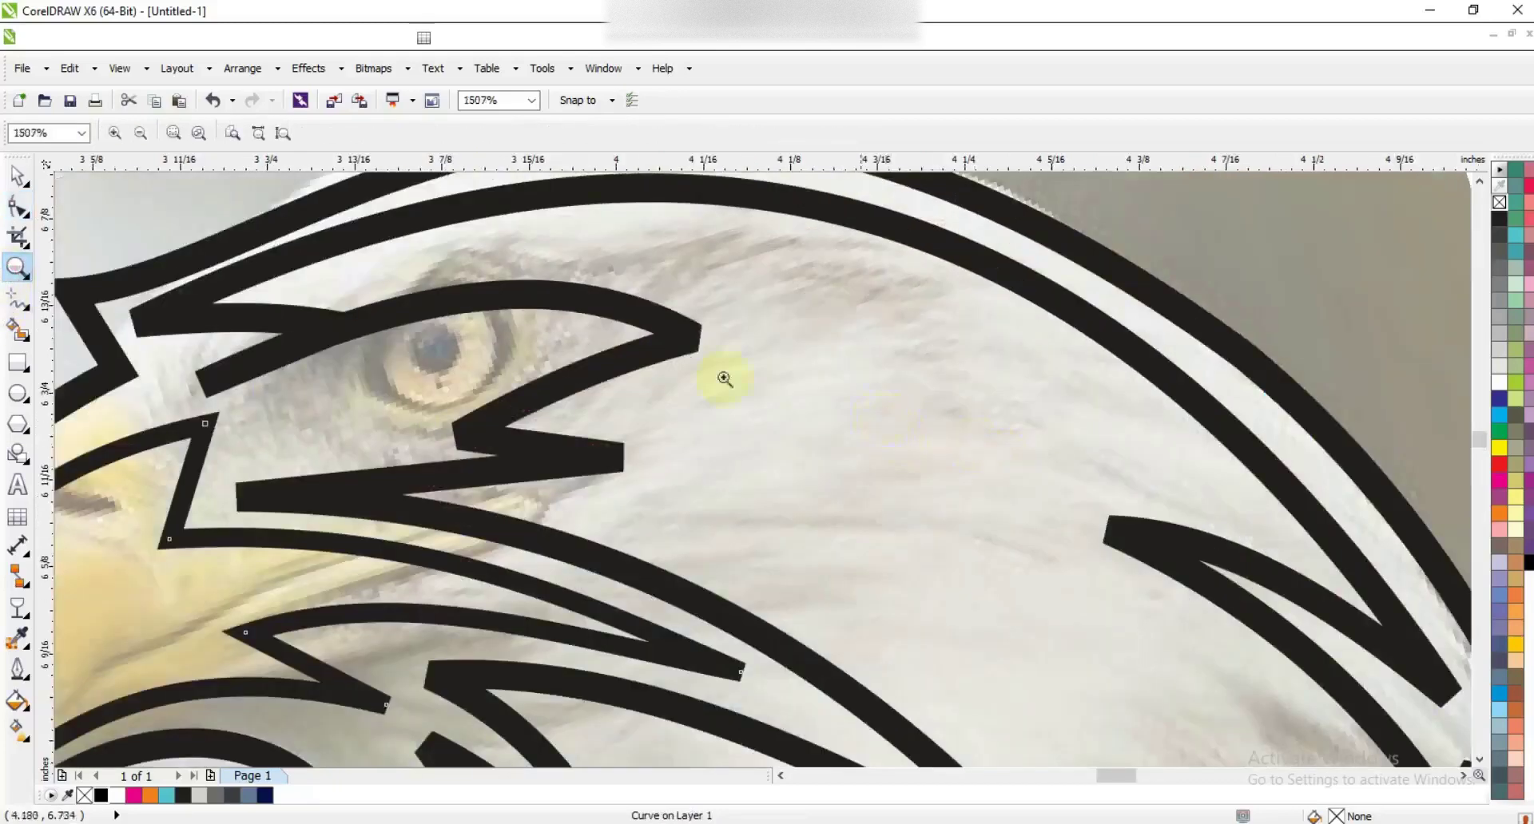
left_click(17, 299)
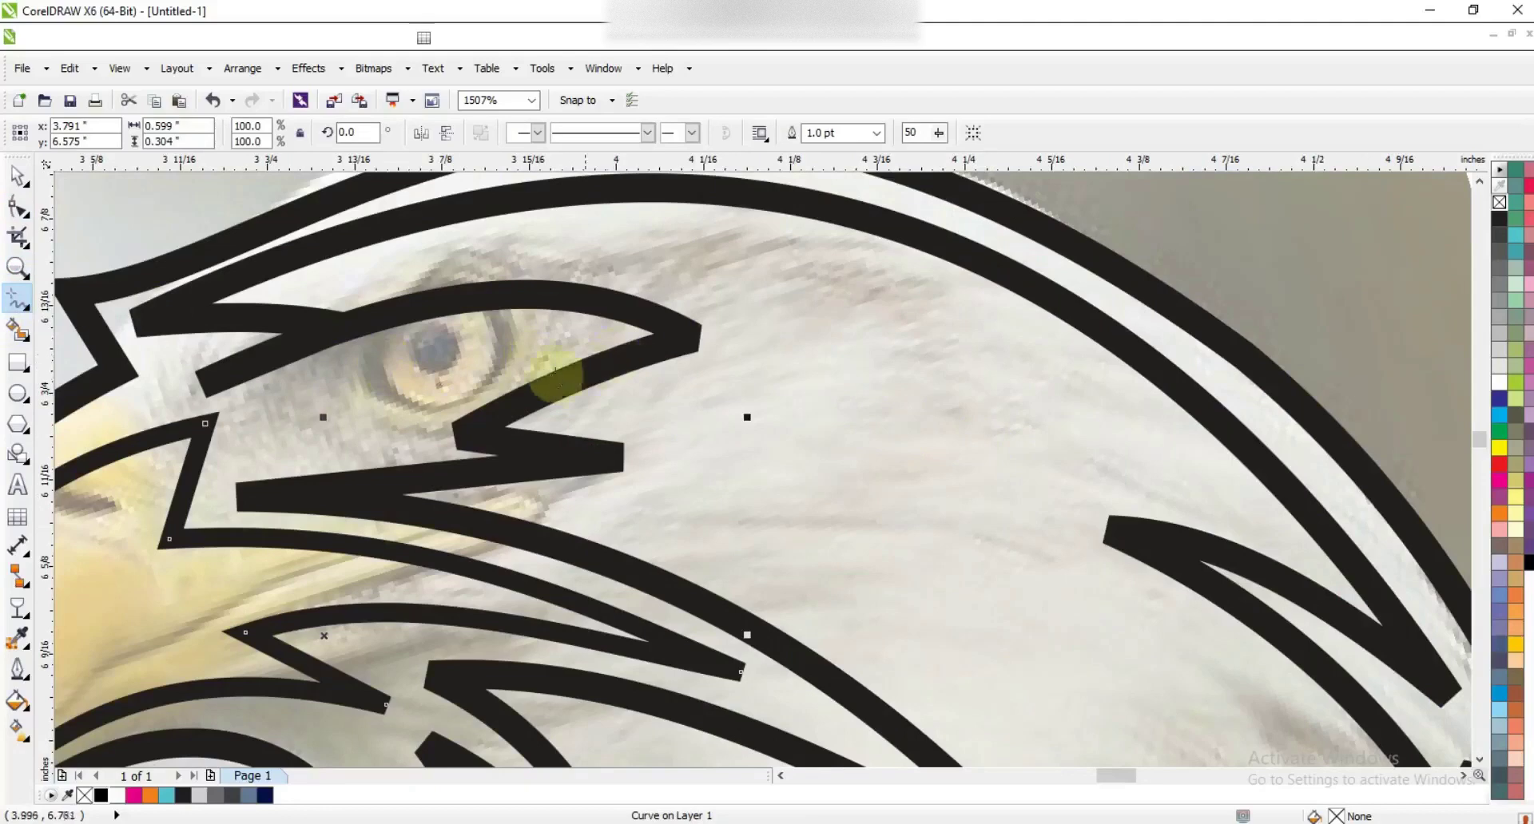
left_click(317, 381)
left_click(575, 328)
left_click(575, 328)
left_click(317, 382)
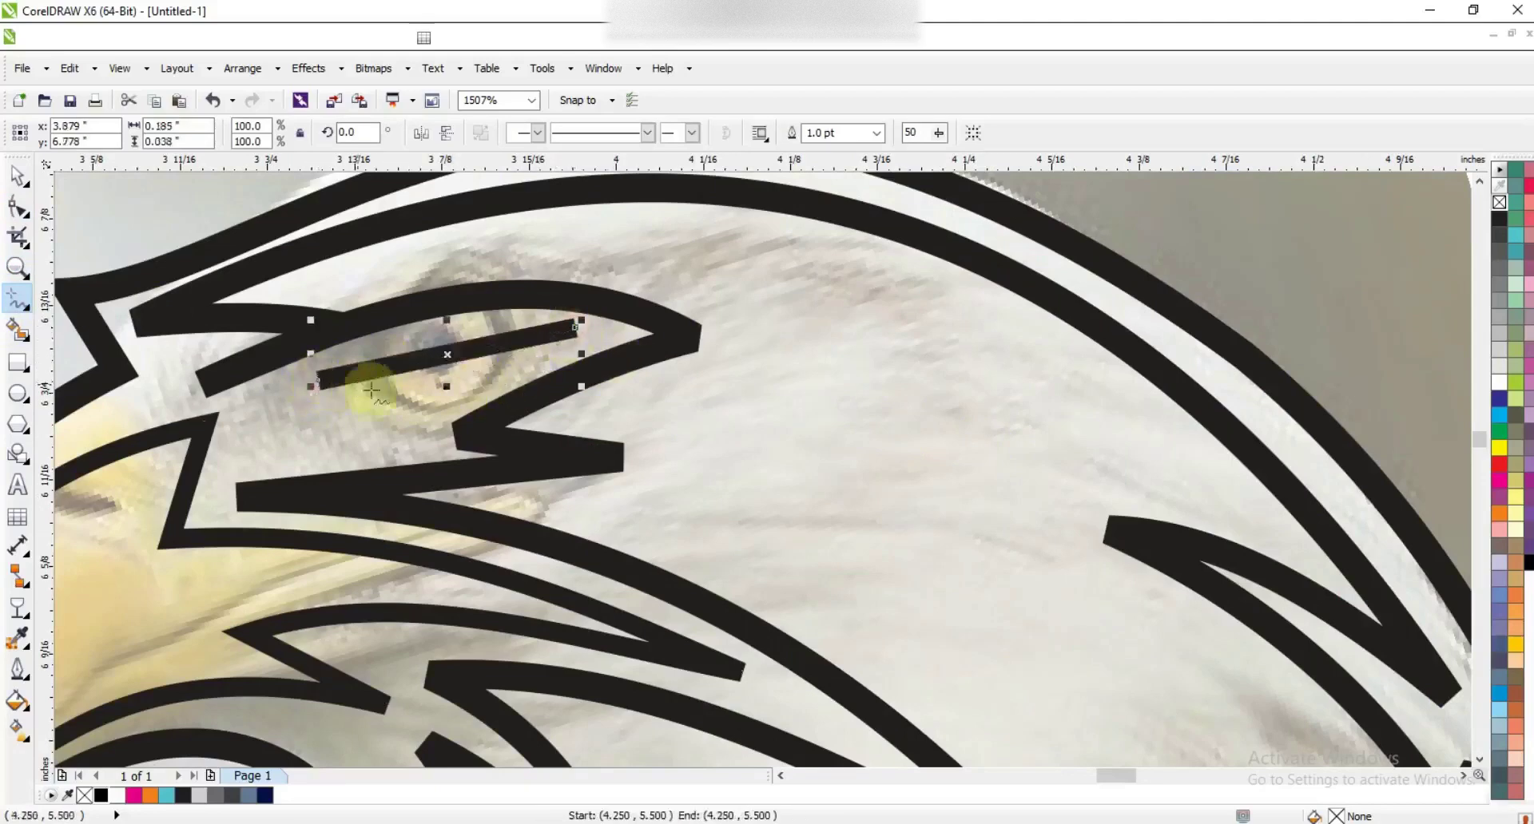
Step: Bow one segment of the eye line downward to form the lower lid, and undo the extra adjustment at the front corner
left_click(17, 206)
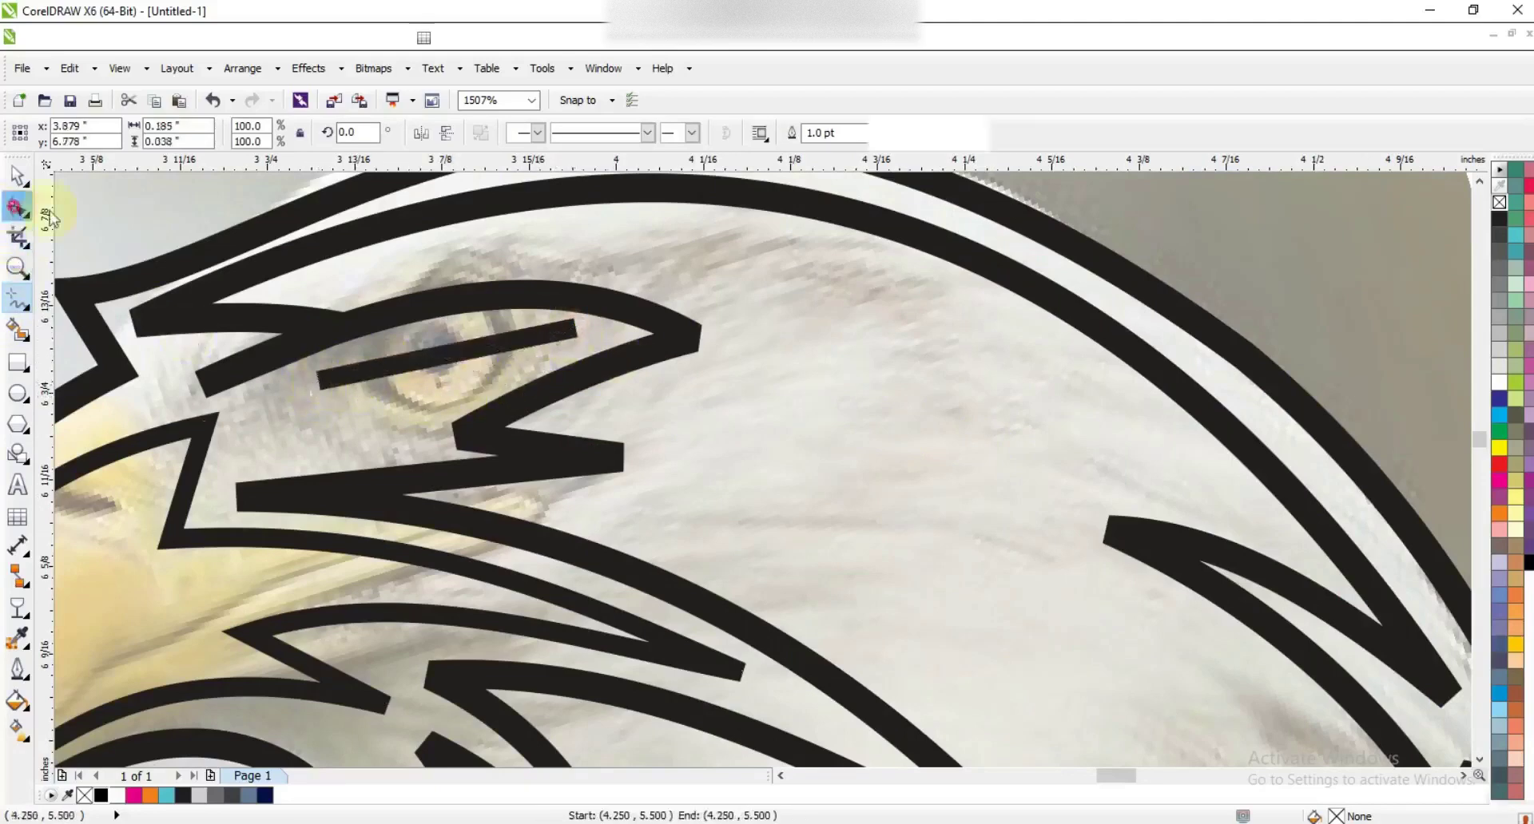
left_click(444, 360)
left_click_drag(444, 359, 479, 390)
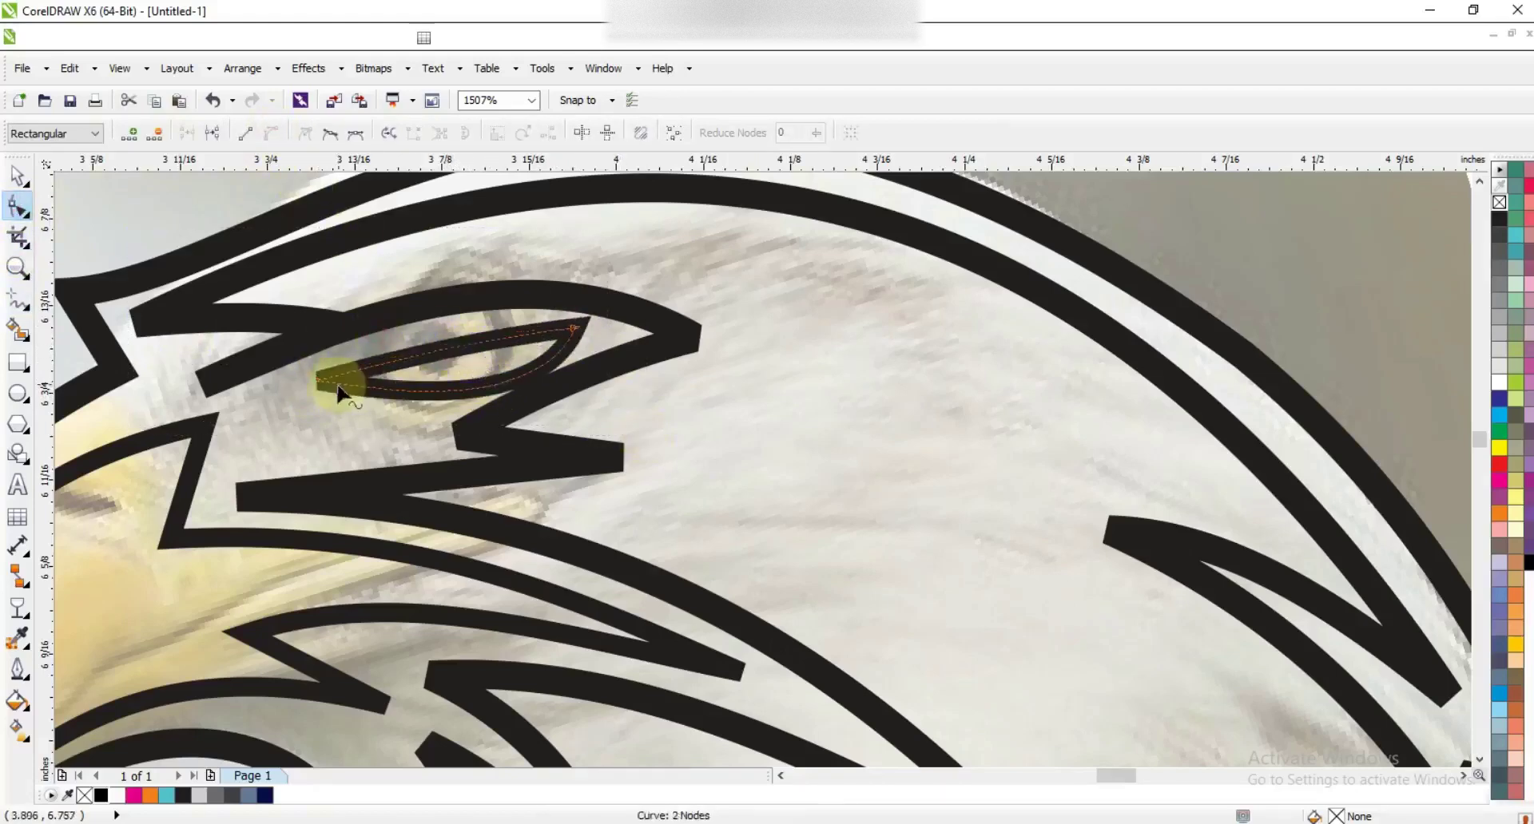
left_click_drag(324, 383, 332, 379)
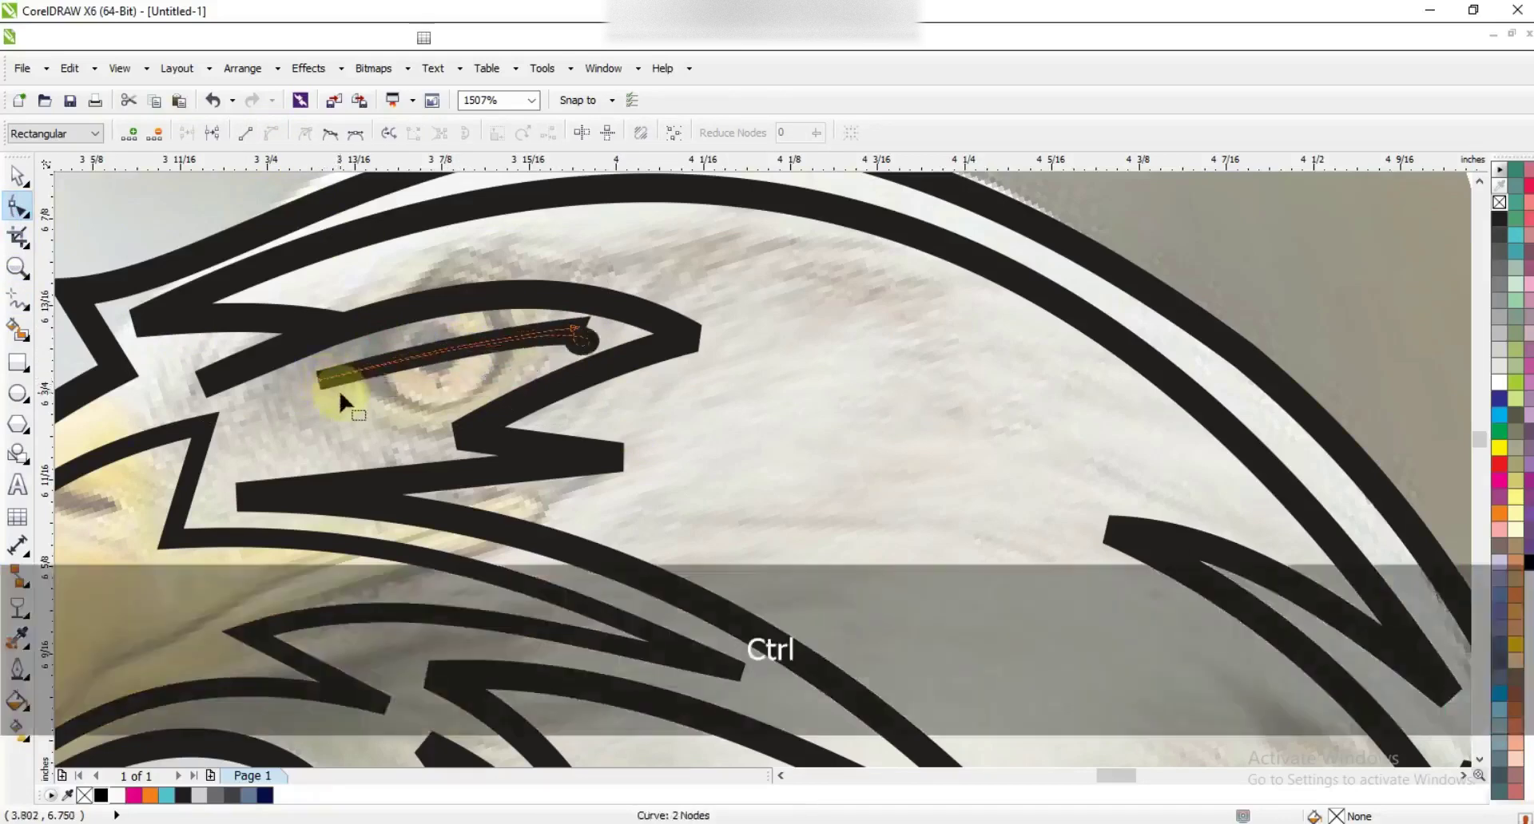
key("ctrl+z")
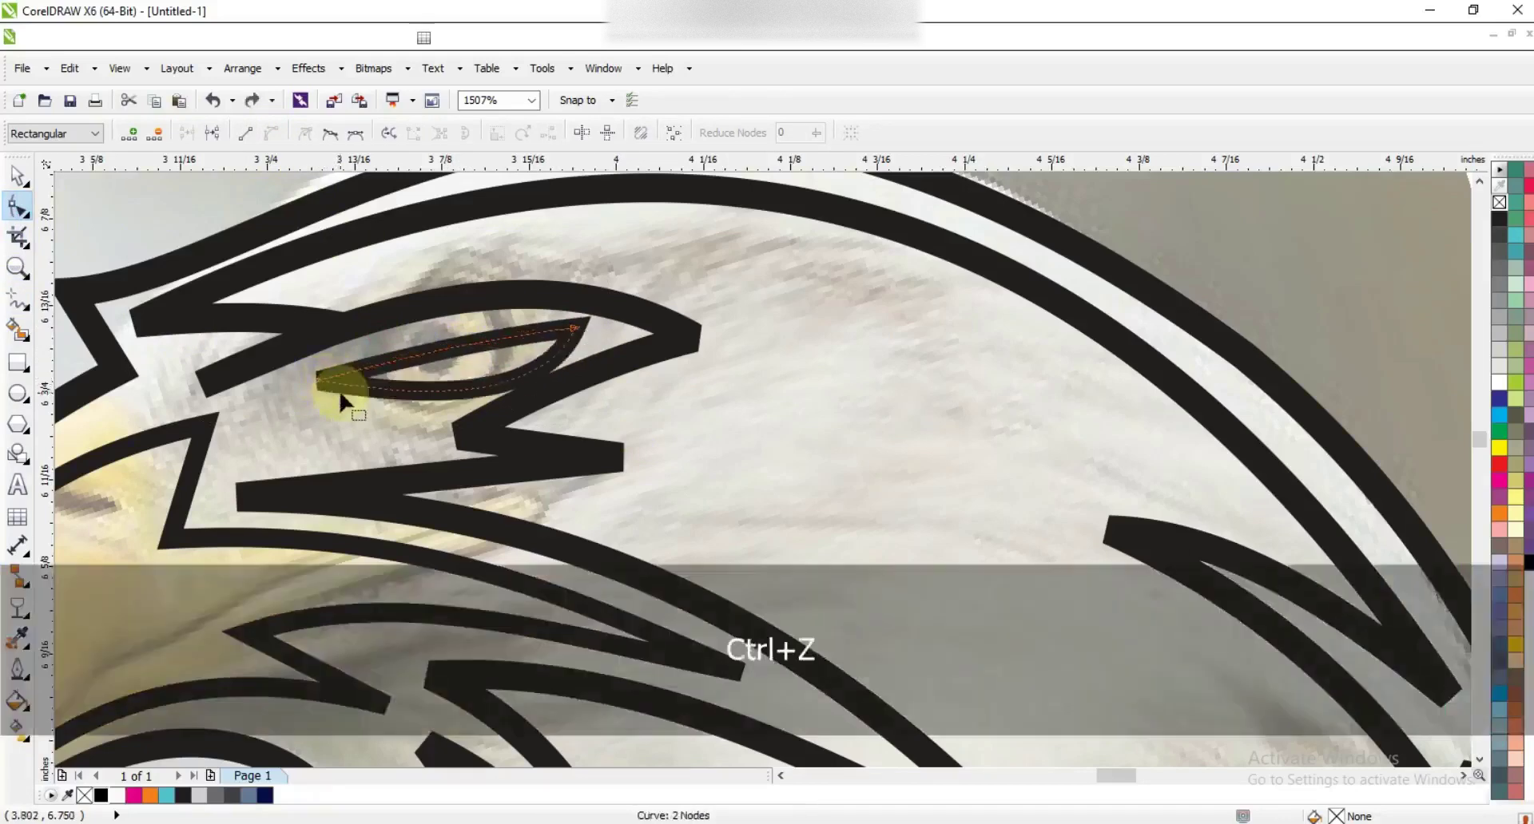
Step: Move the eye shape's two corners inward and refine the curves of its lower and upper lids
left_click_drag(325, 380, 349, 381)
left_click_drag(573, 329, 555, 321)
left_click_drag(533, 380, 543, 381)
left_click_drag(462, 332, 449, 333)
key("F3")
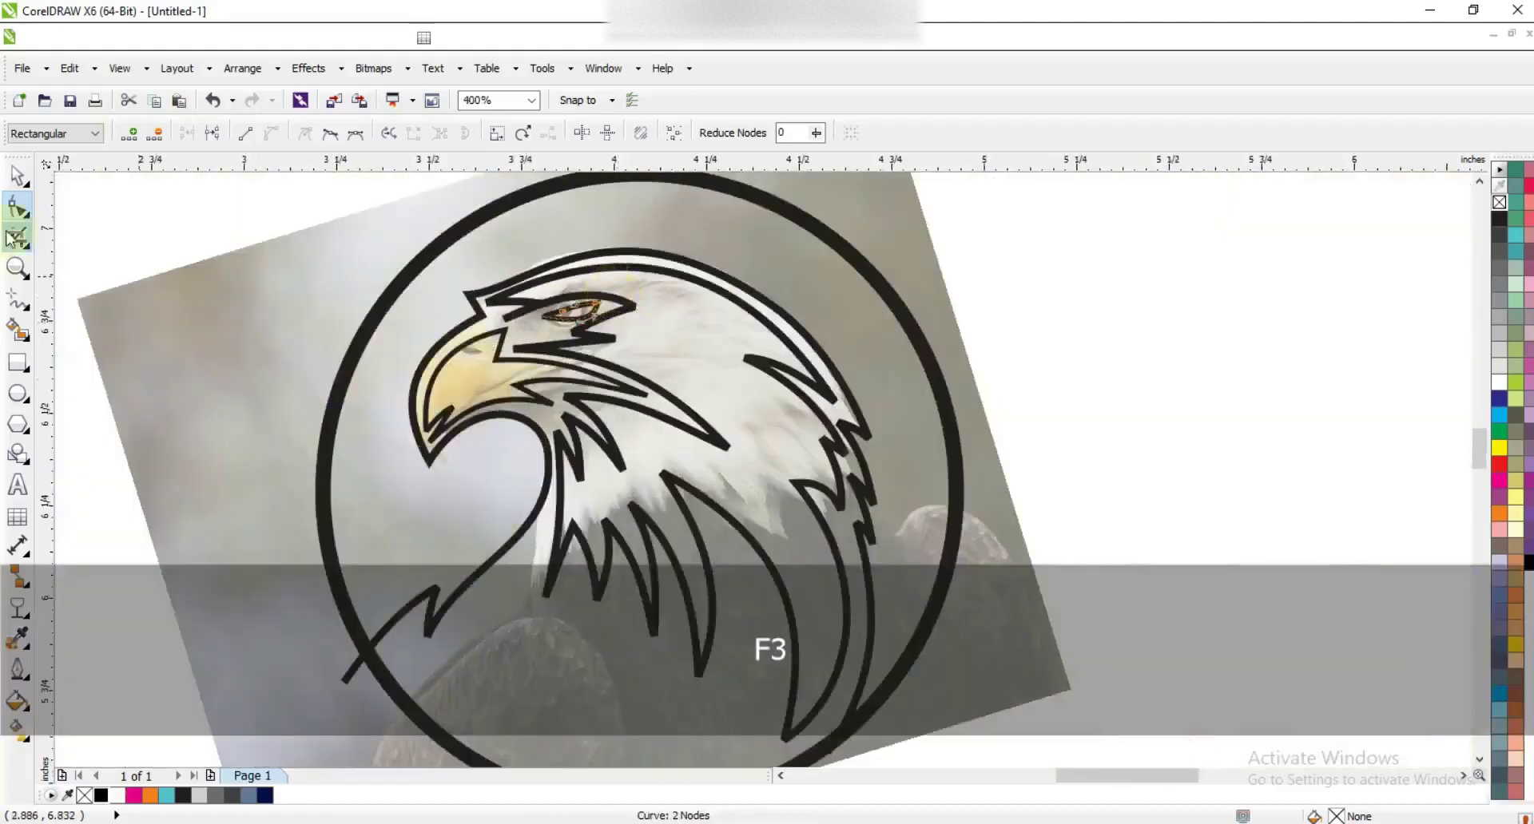
left_click(30, 189)
left_click(83, 194)
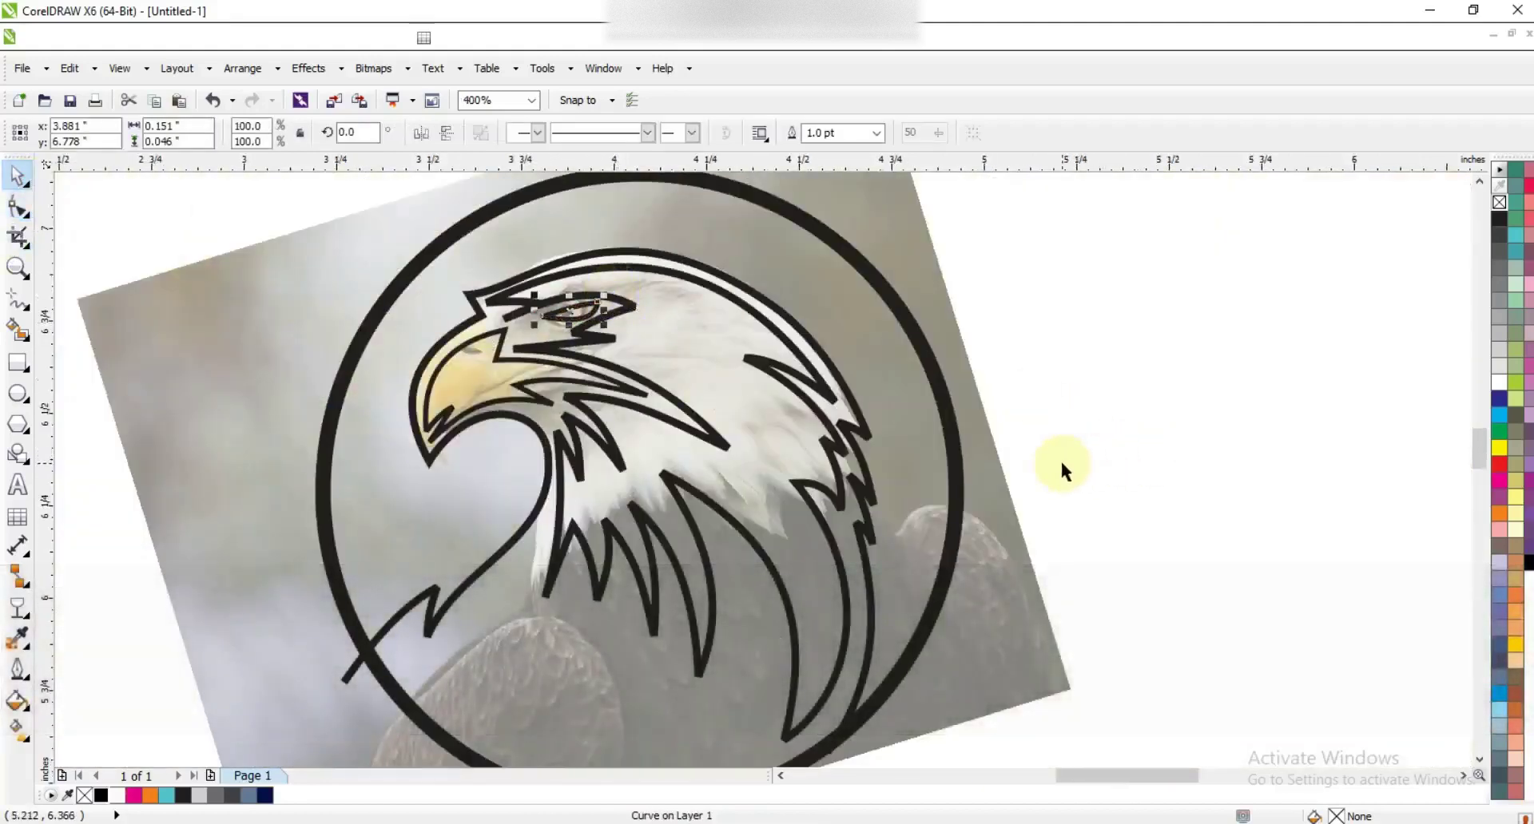
Step: Draw an open four-segment 1.0 pt Freehand line from the circle's lower-left edge through a notch and over the shoulder to the circle's bottom
left_click(16, 302)
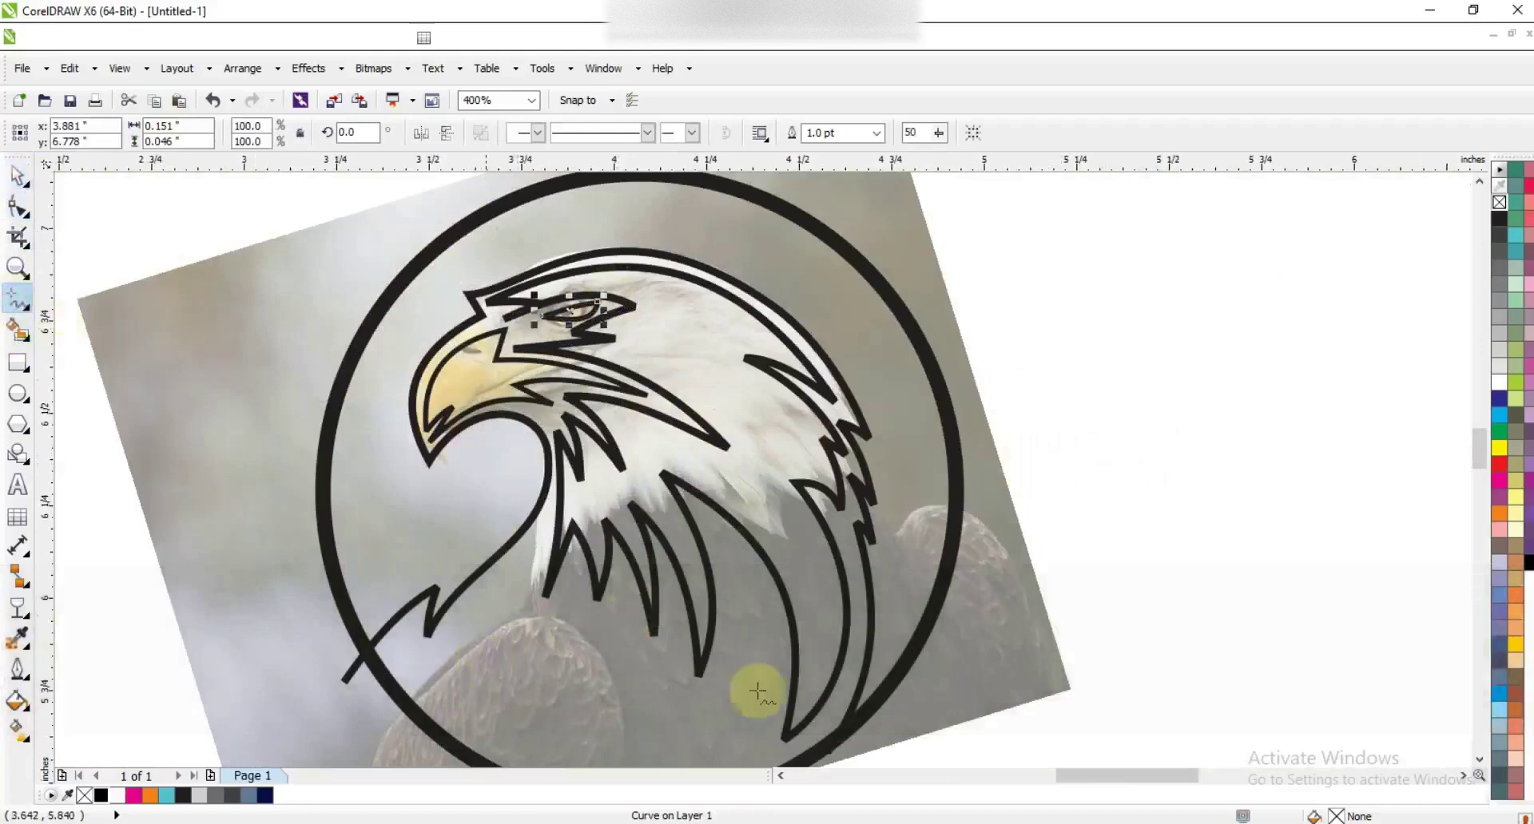
left_click(1478, 761)
left_click(420, 557)
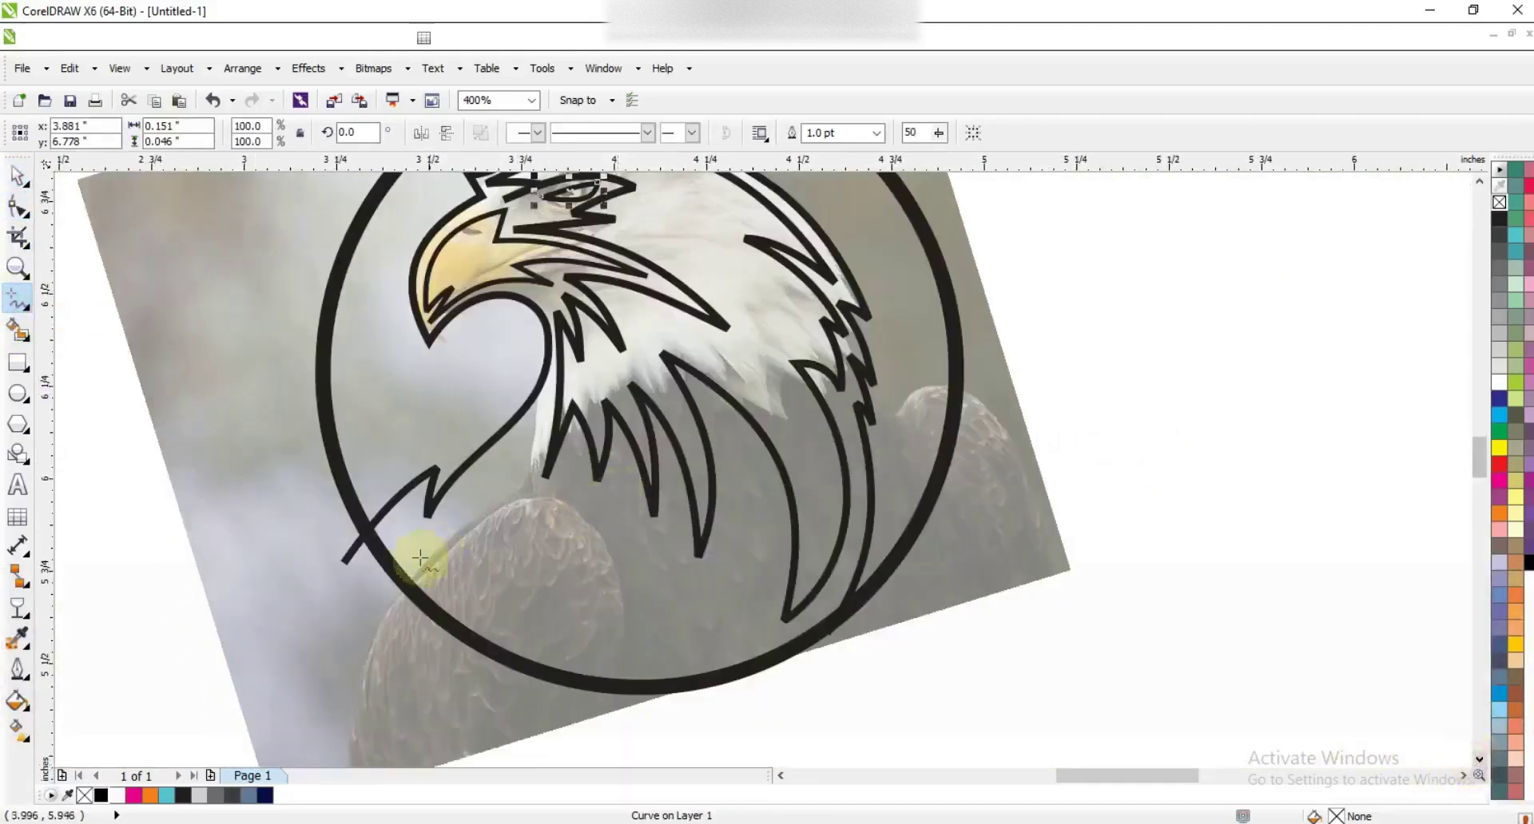
double_click(409, 505)
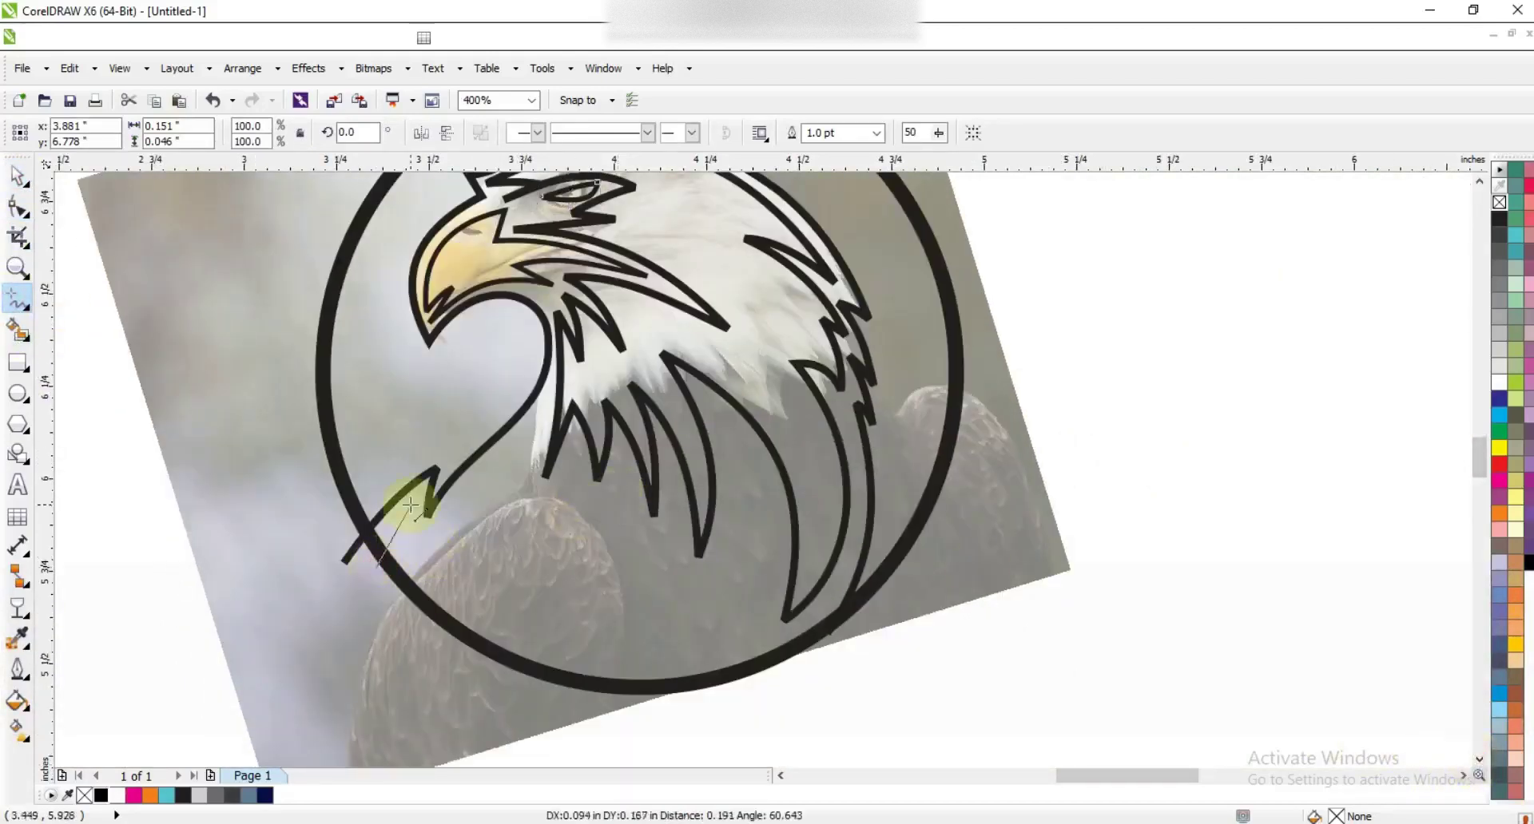
double_click(417, 547)
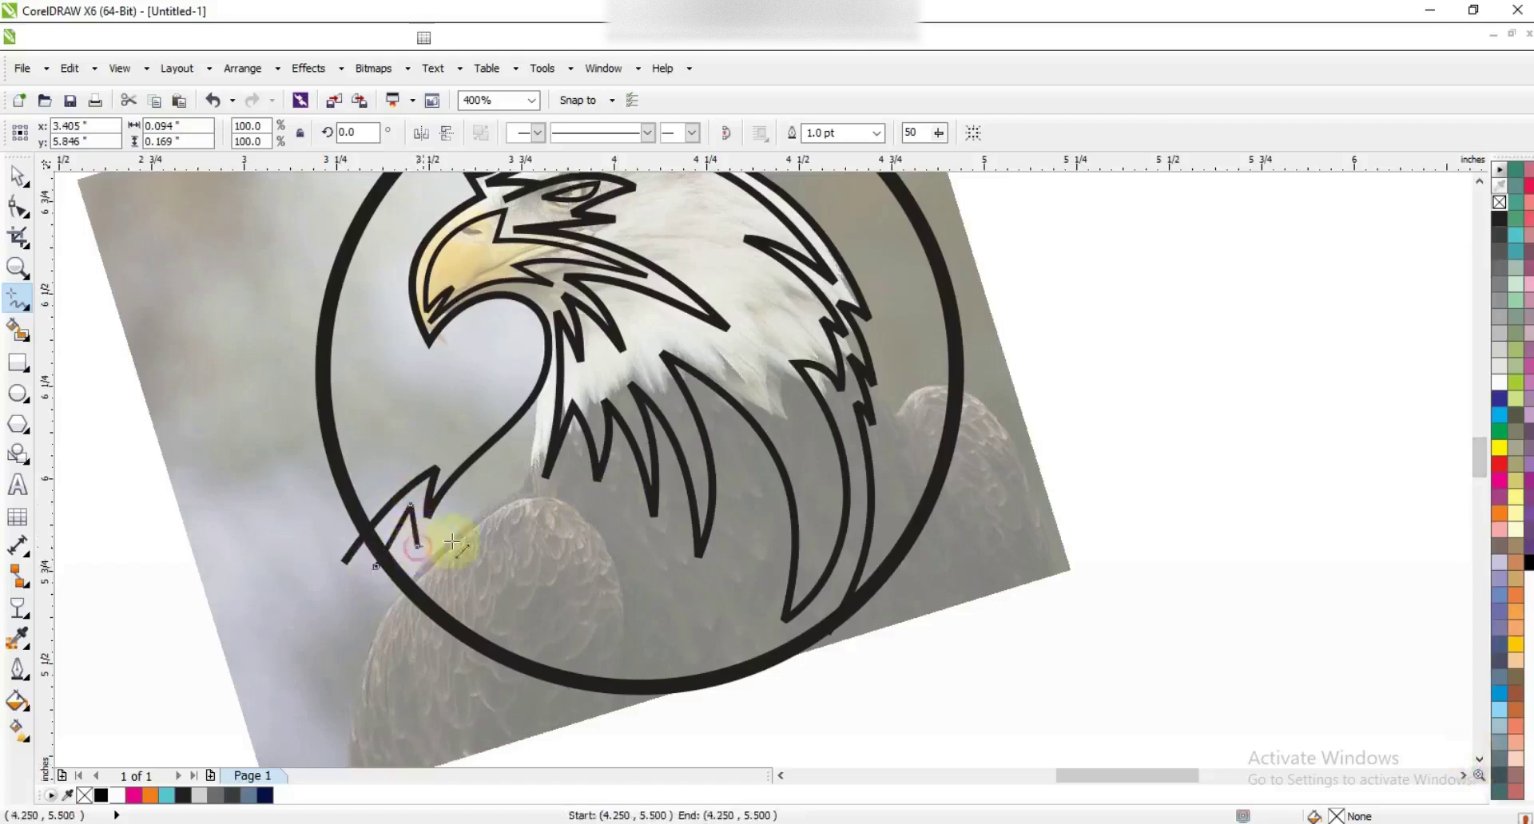
double_click(593, 526)
left_click(630, 701)
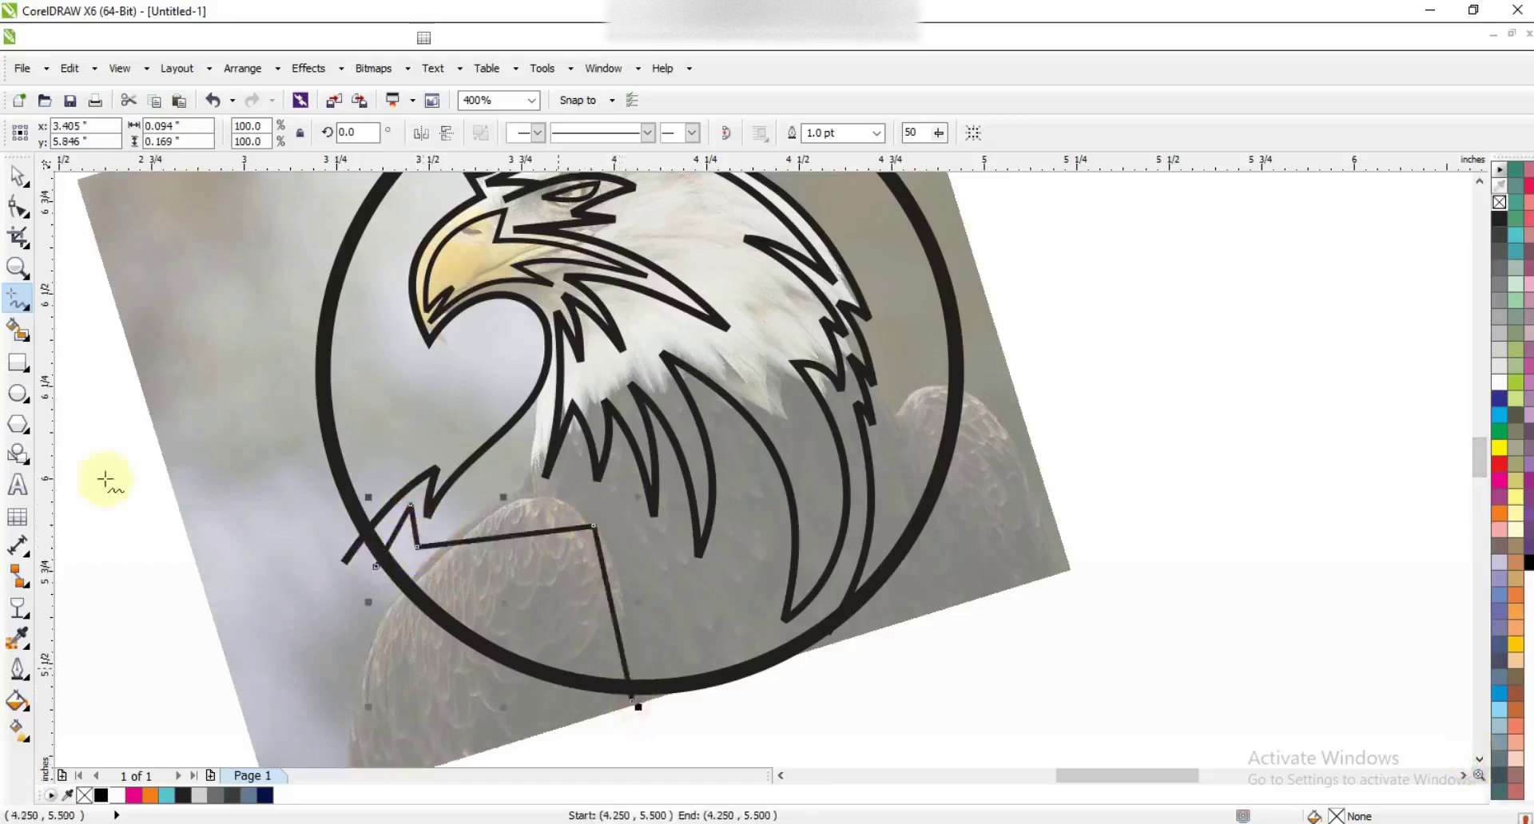
Step: Curve the shoulder line's notch, top and side segments and move its lower end inward, making the outline about 0.644 by 0.562 in
left_click(18, 206)
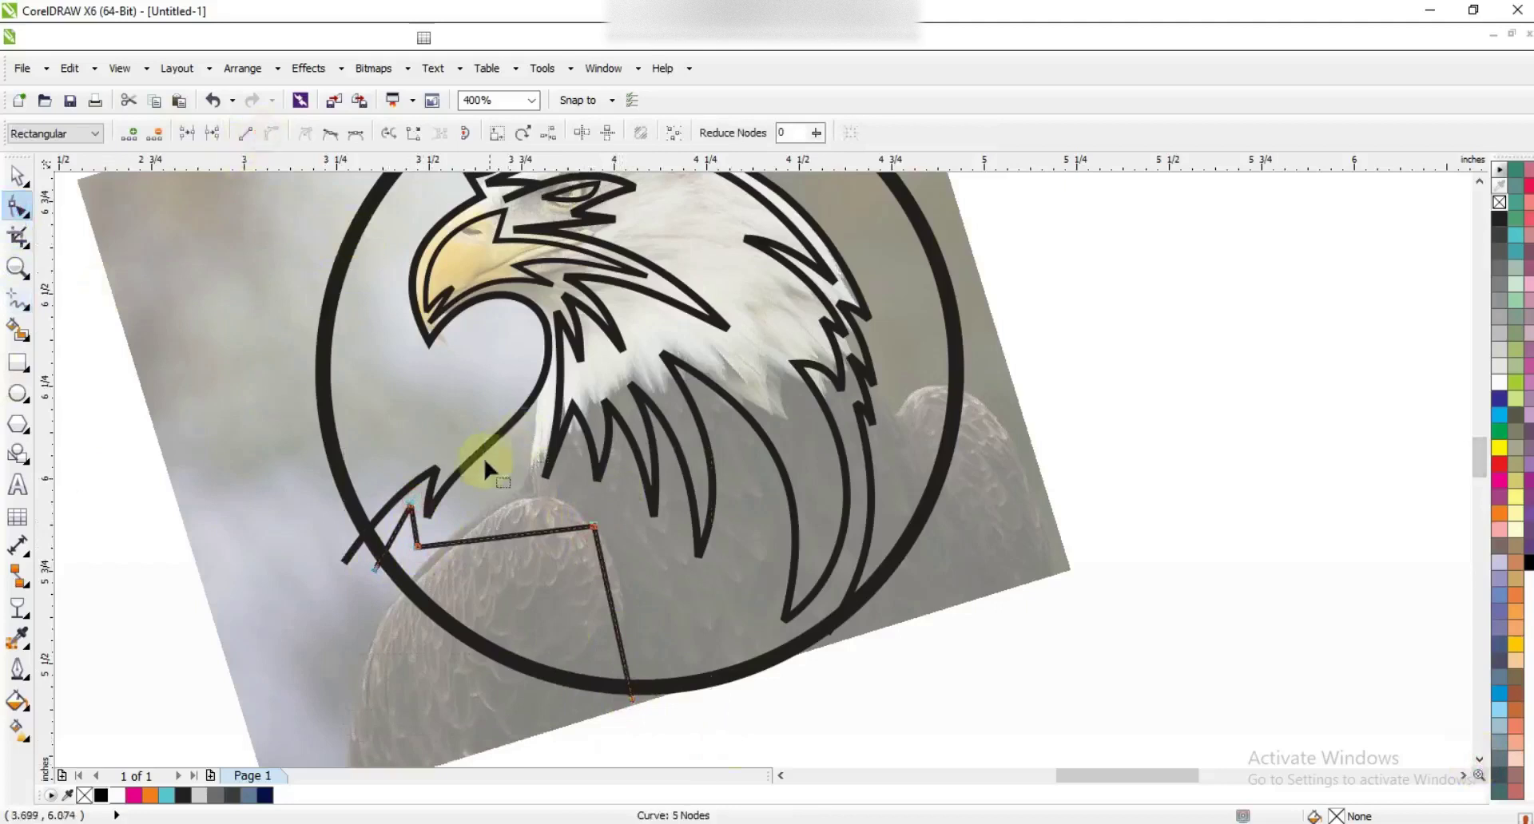
left_click(413, 525)
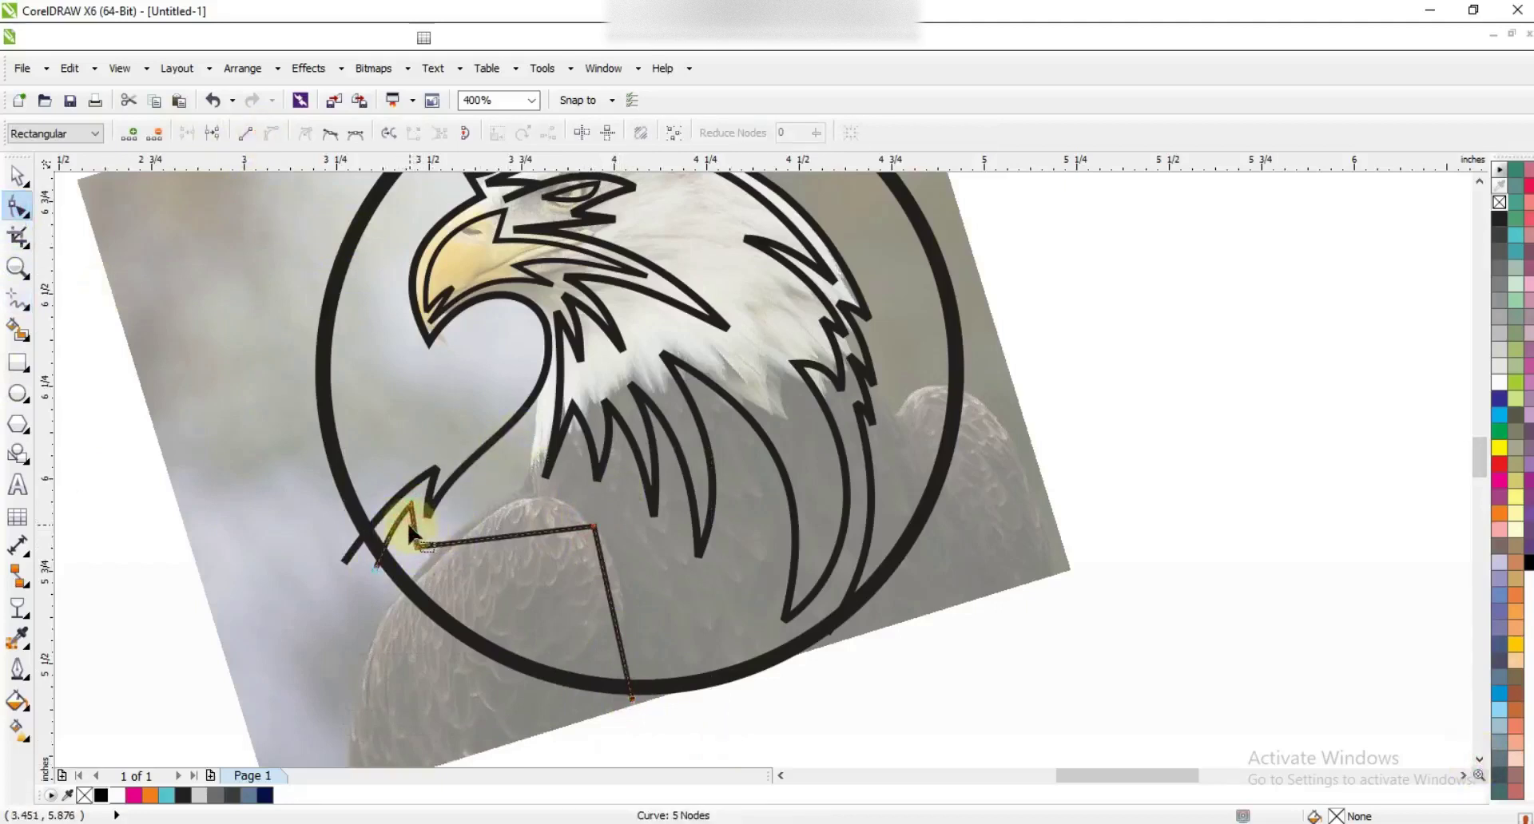
left_click(519, 544)
left_click_drag(518, 534, 521, 499)
left_click(631, 611)
left_click_drag(611, 601, 559, 702)
mouse_move(580, 637)
left_mouse_down()
mouse_move(626, 572)
mouse_move(644, 575)
mouse_move(628, 578)
left_mouse_up()
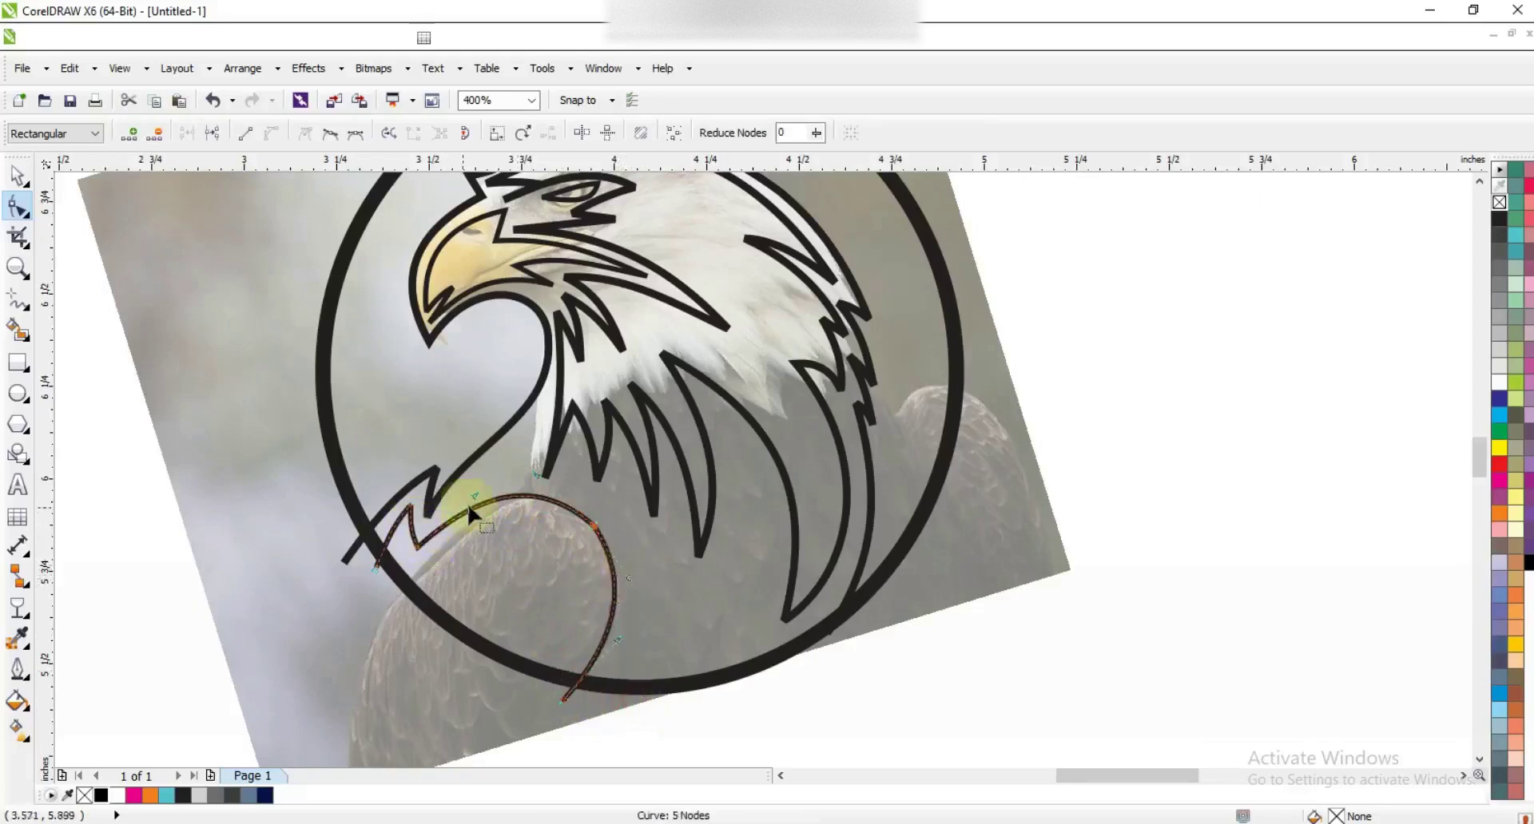
left_click_drag(474, 500, 548, 466)
left_click_drag(547, 467, 553, 467)
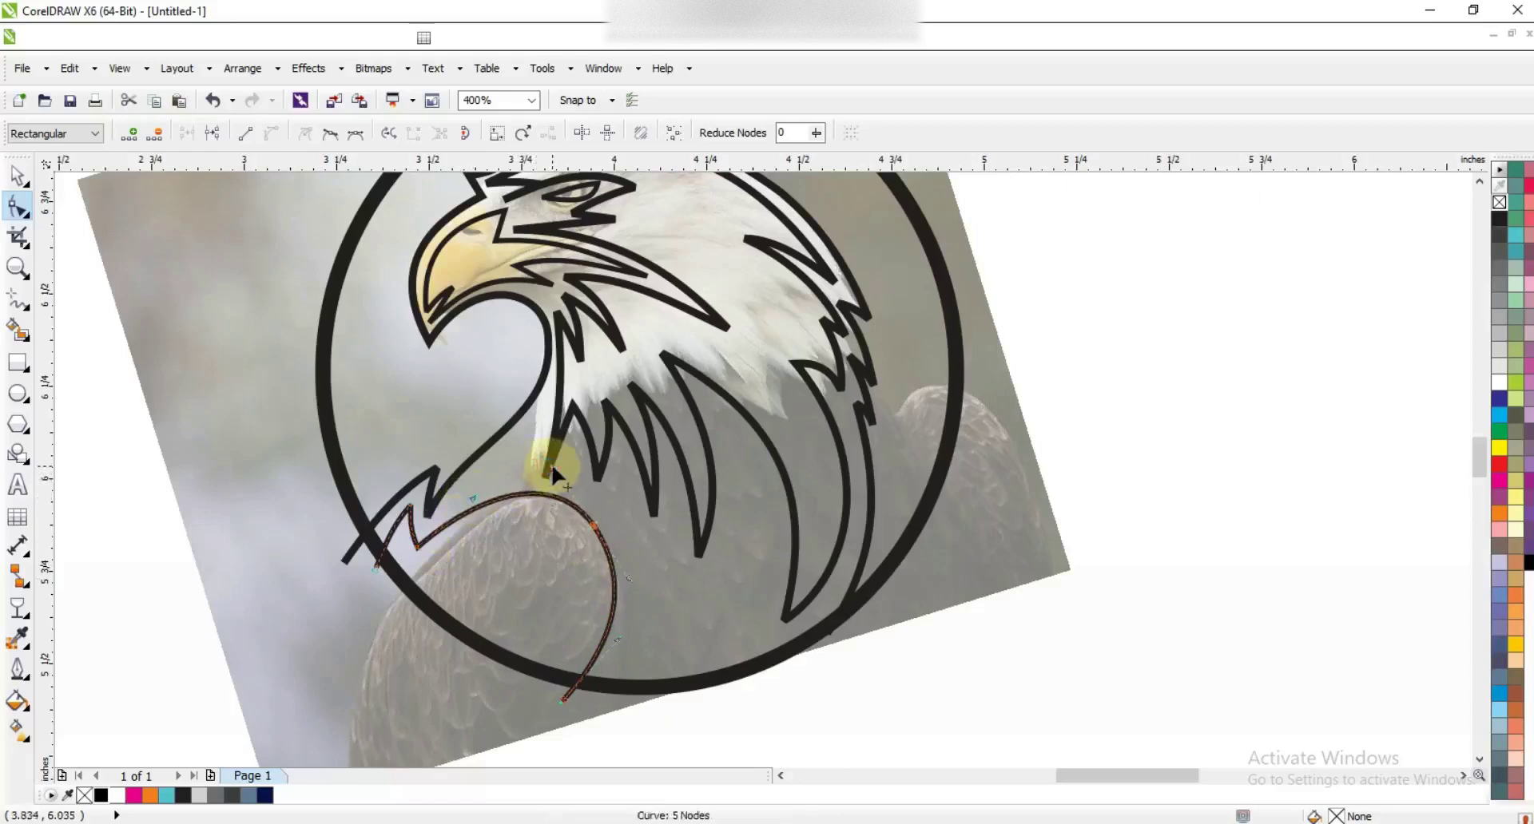
Step: Draw an open two-segment Freehand feather about 0.372 by 0.378 in inside the shoulder, and bow its segments into curves
left_click(27, 318)
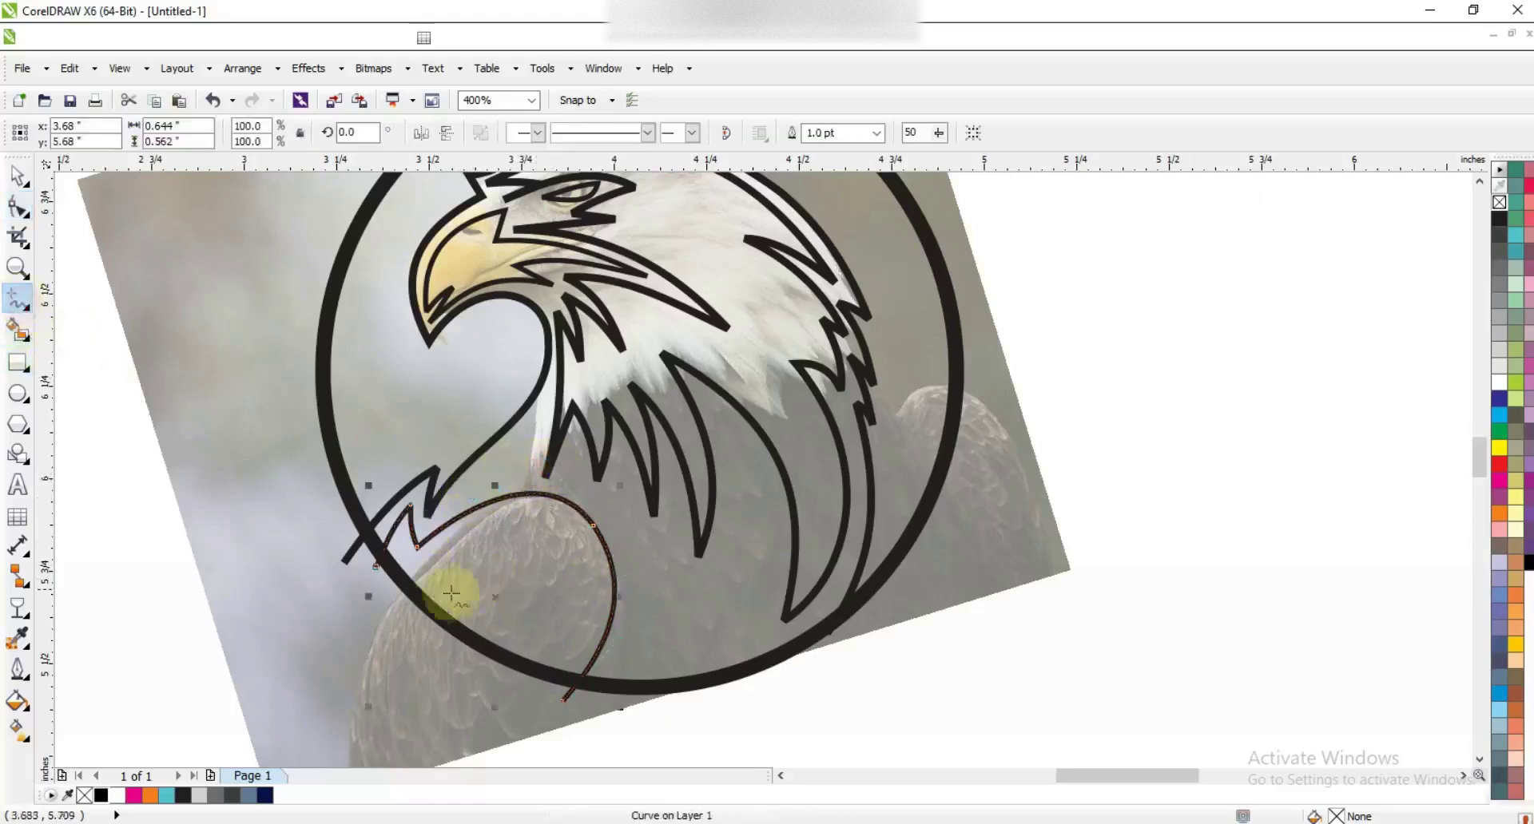
left_click(397, 600)
double_click(534, 541)
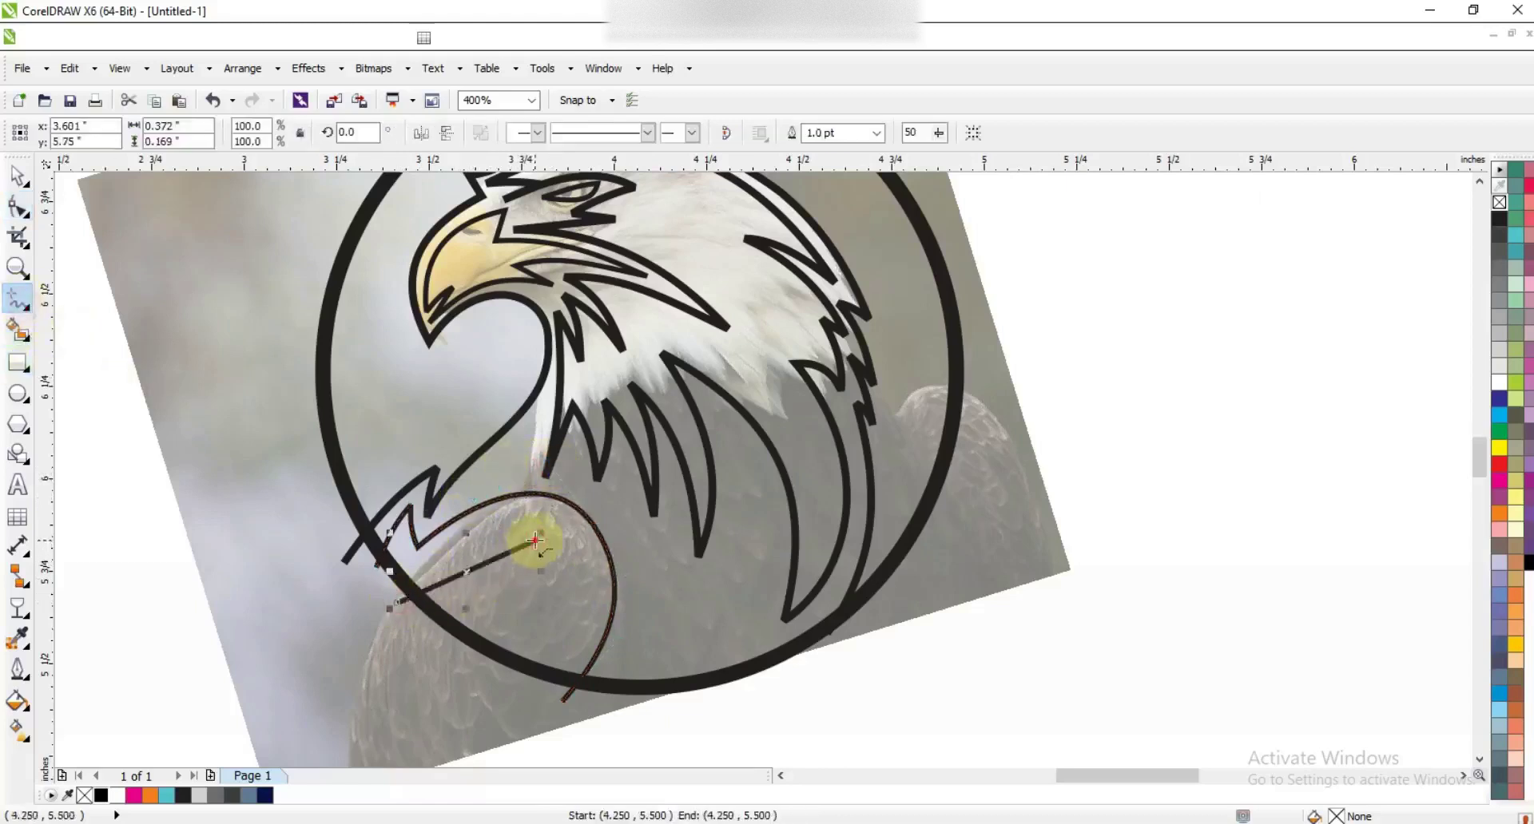
left_click(414, 679)
left_click(14, 206)
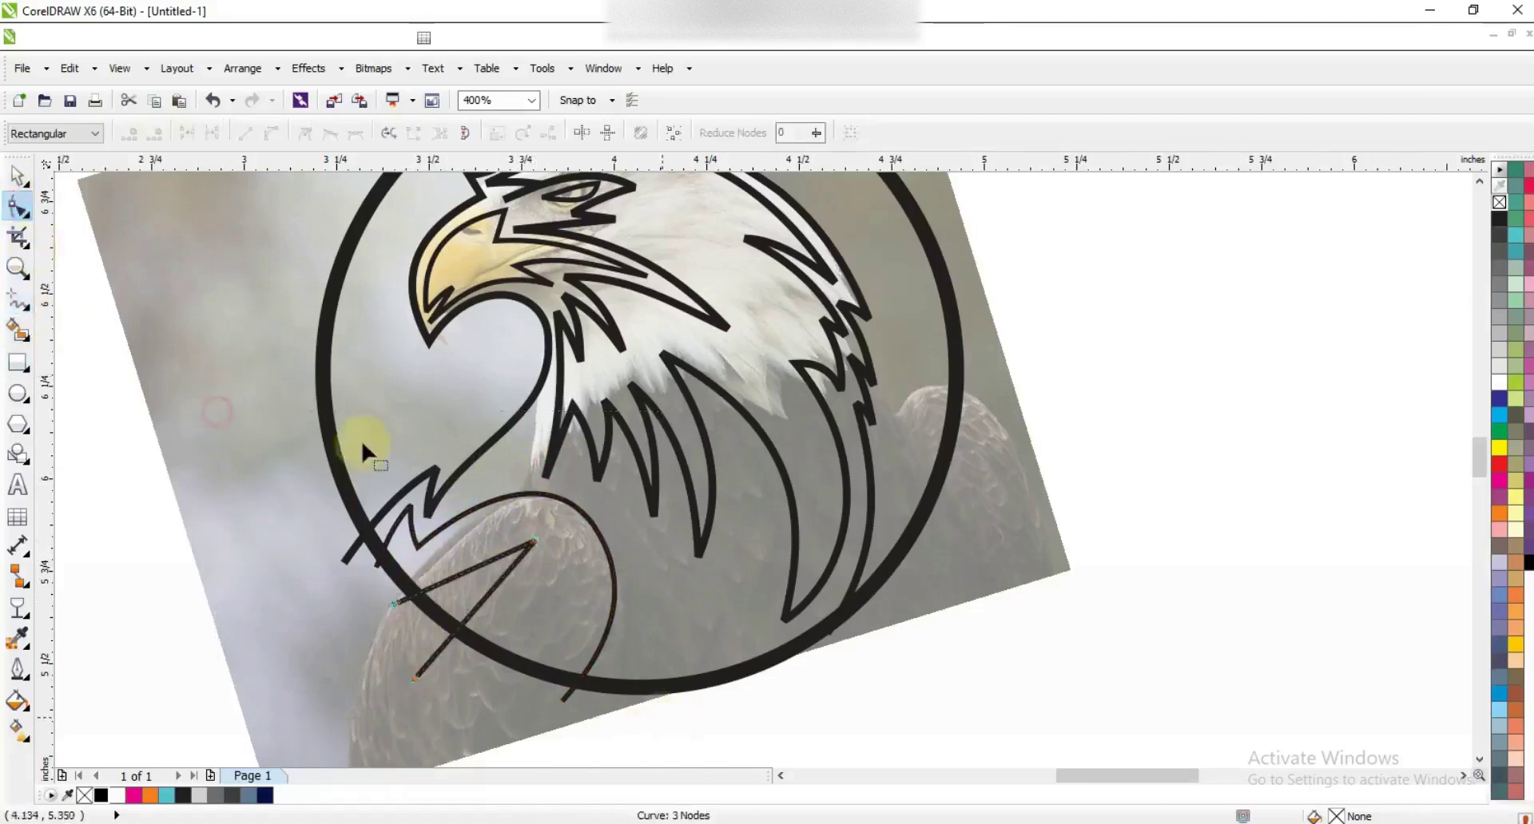
left_click(272, 133)
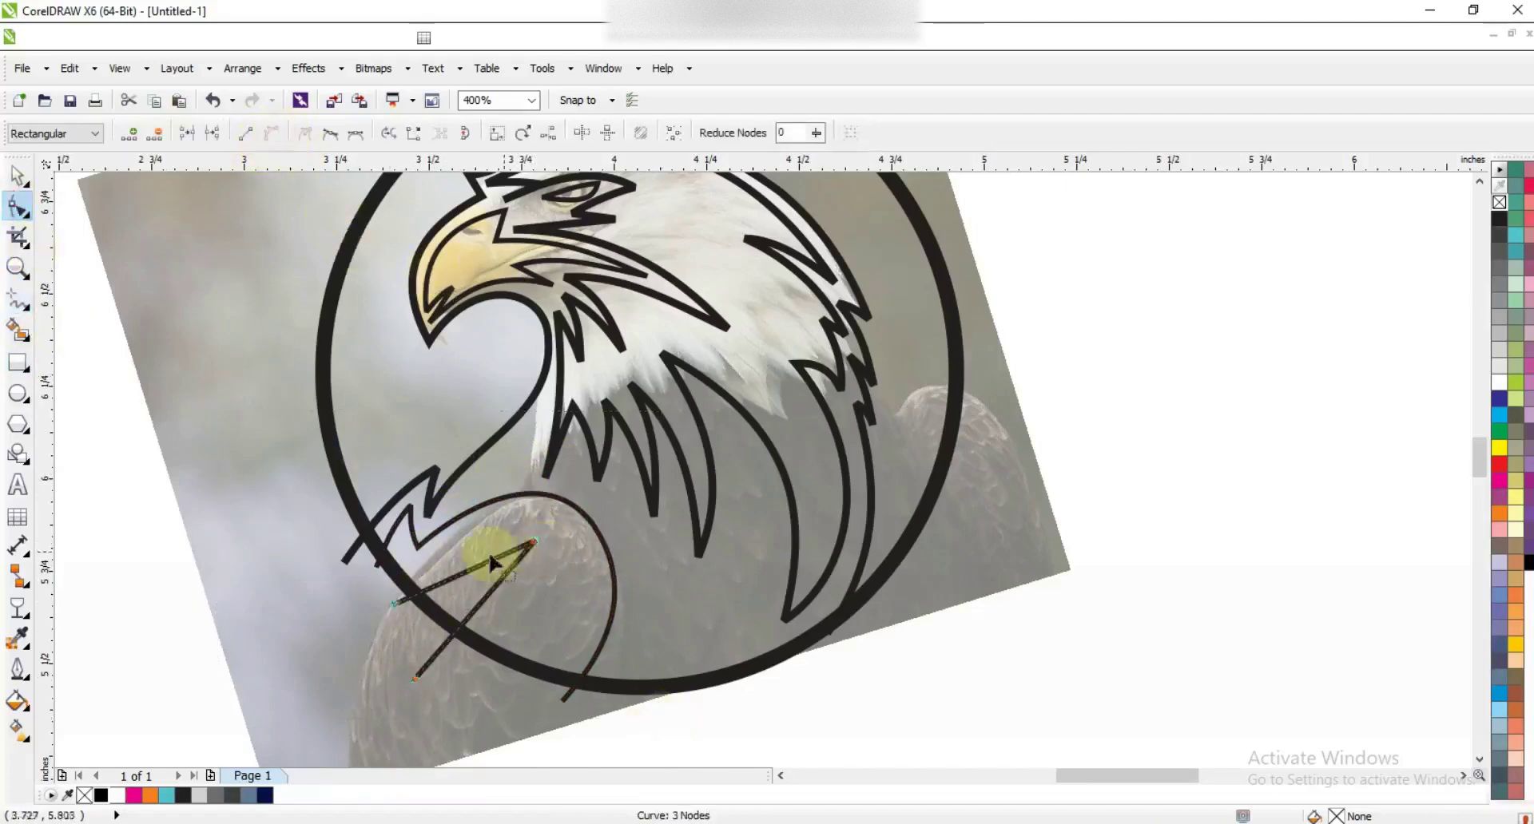
mouse_move(484, 560)
left_mouse_down()
mouse_move(471, 547)
mouse_move(480, 580)
left_mouse_up()
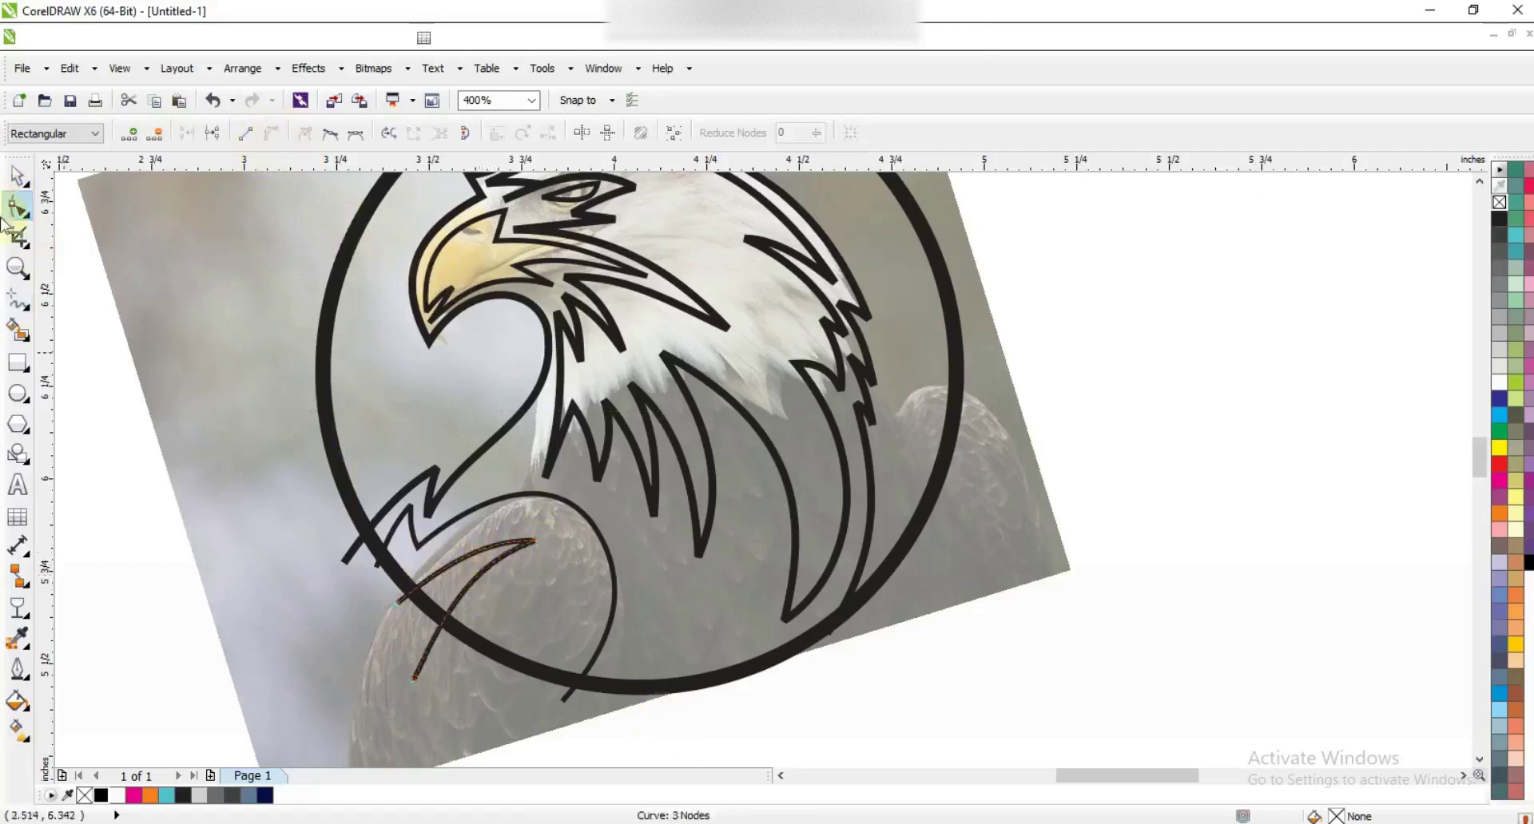
Step: Move the circle and all traced eagle lines about 2.3 in to the right, off the photo
left_click(17, 175)
key("F3")
key("Escape")
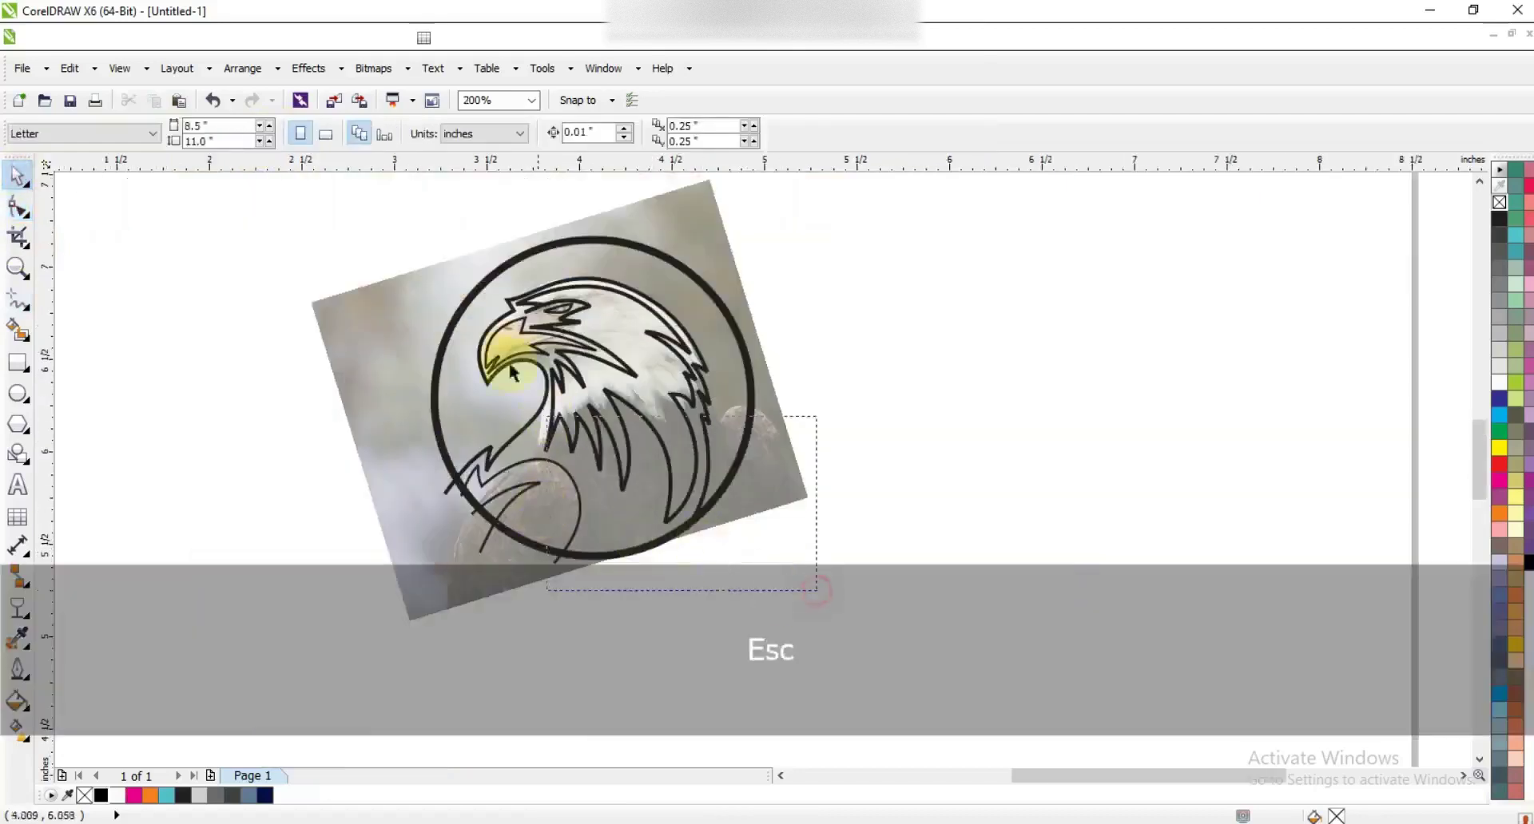
left_click_drag(380, 216, 381, 214)
left_click_drag(607, 424, 1022, 429)
left_click(1052, 599)
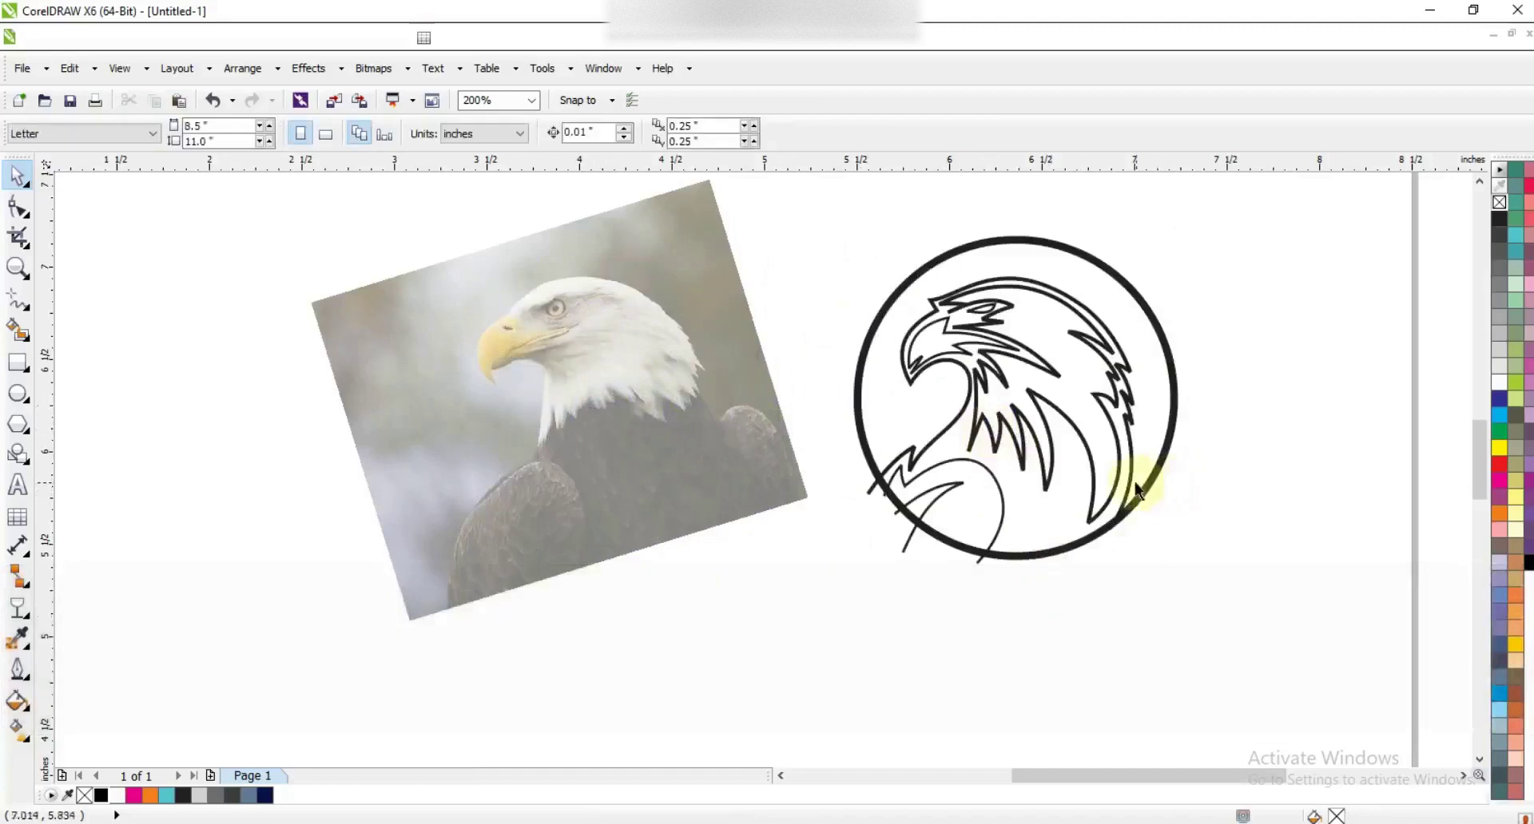
Step: Smart Fill the enclosed area of the eagle's head contour, feathers and body, and colour the new shape navy C98 M91 Y9 K58
left_click_drag(1267, 582, 792, 219)
key("shift+F2")
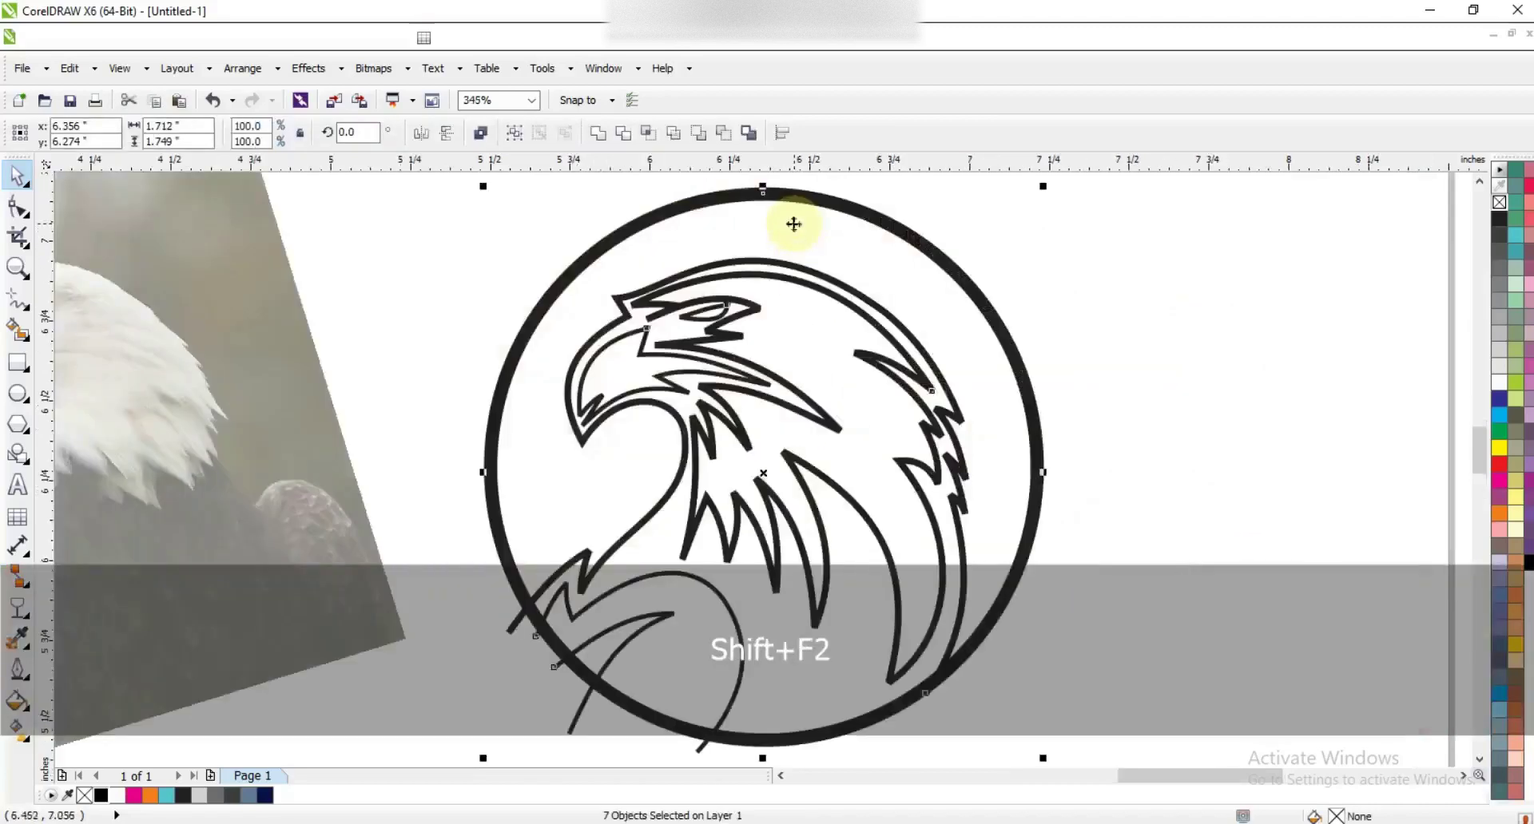
left_click(1138, 325)
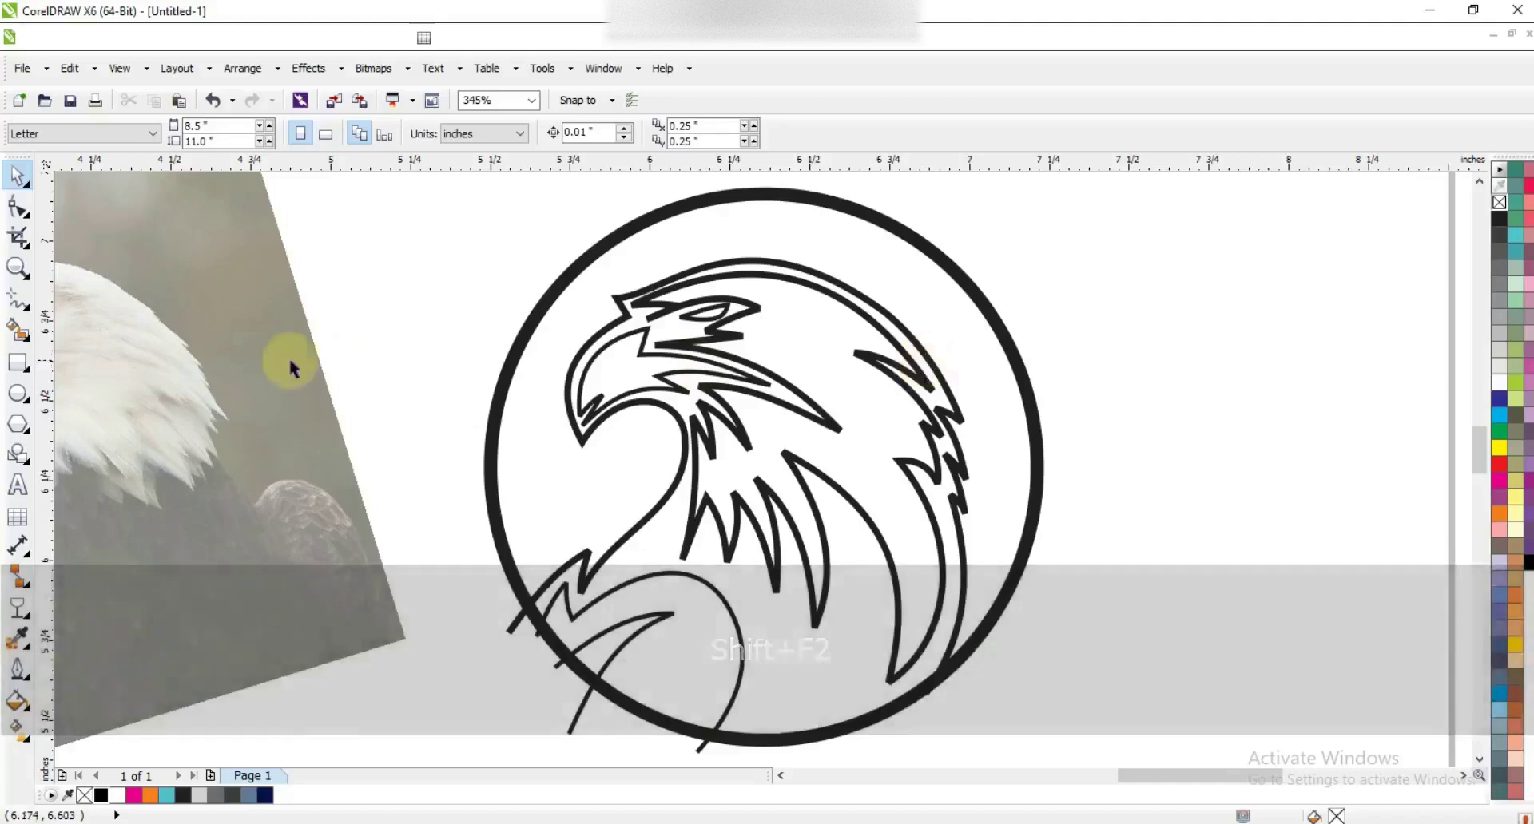
left_click(16, 329)
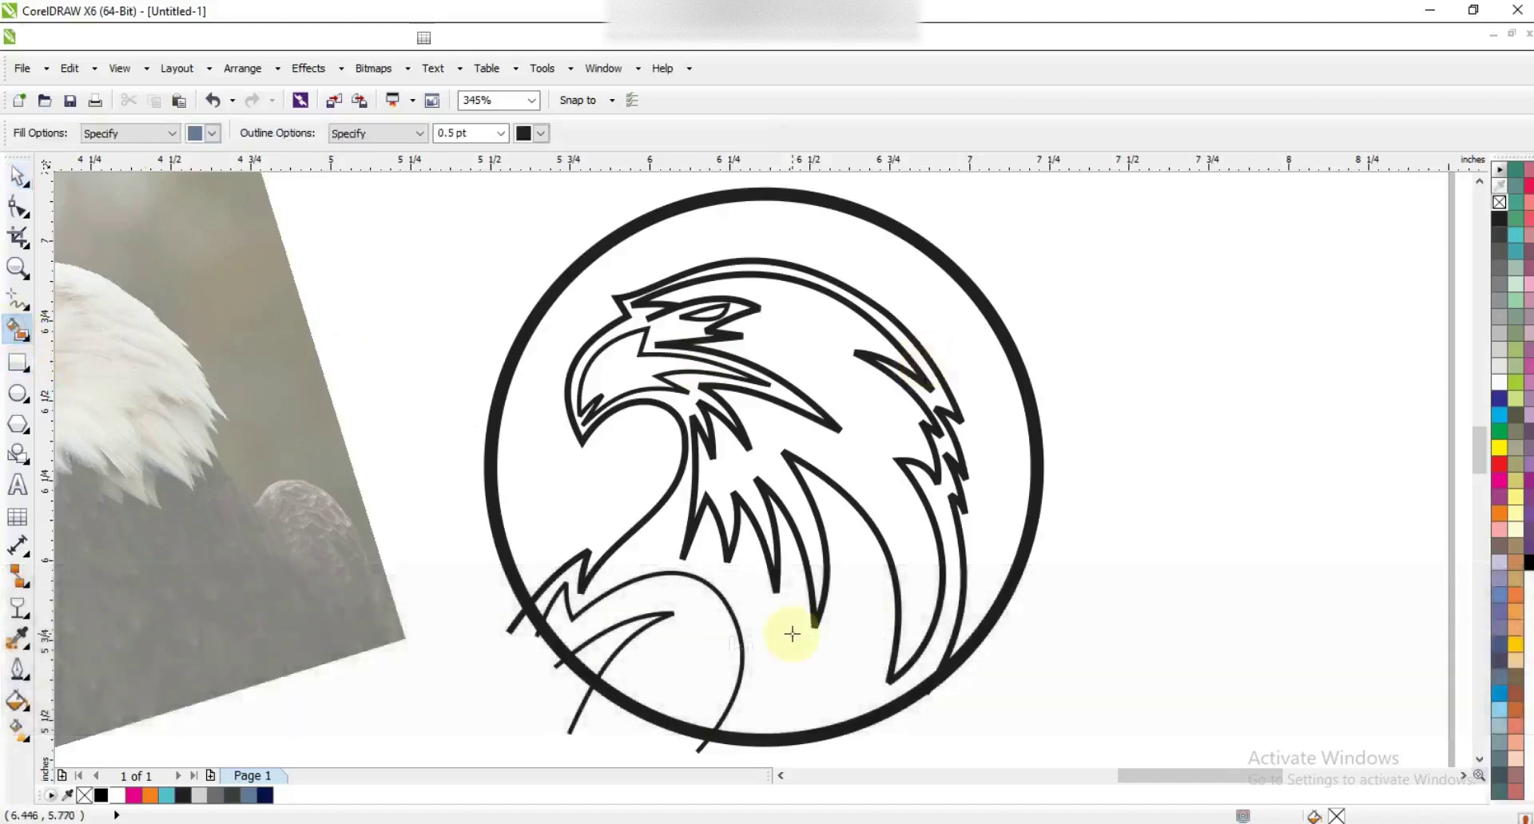
left_click(792, 635)
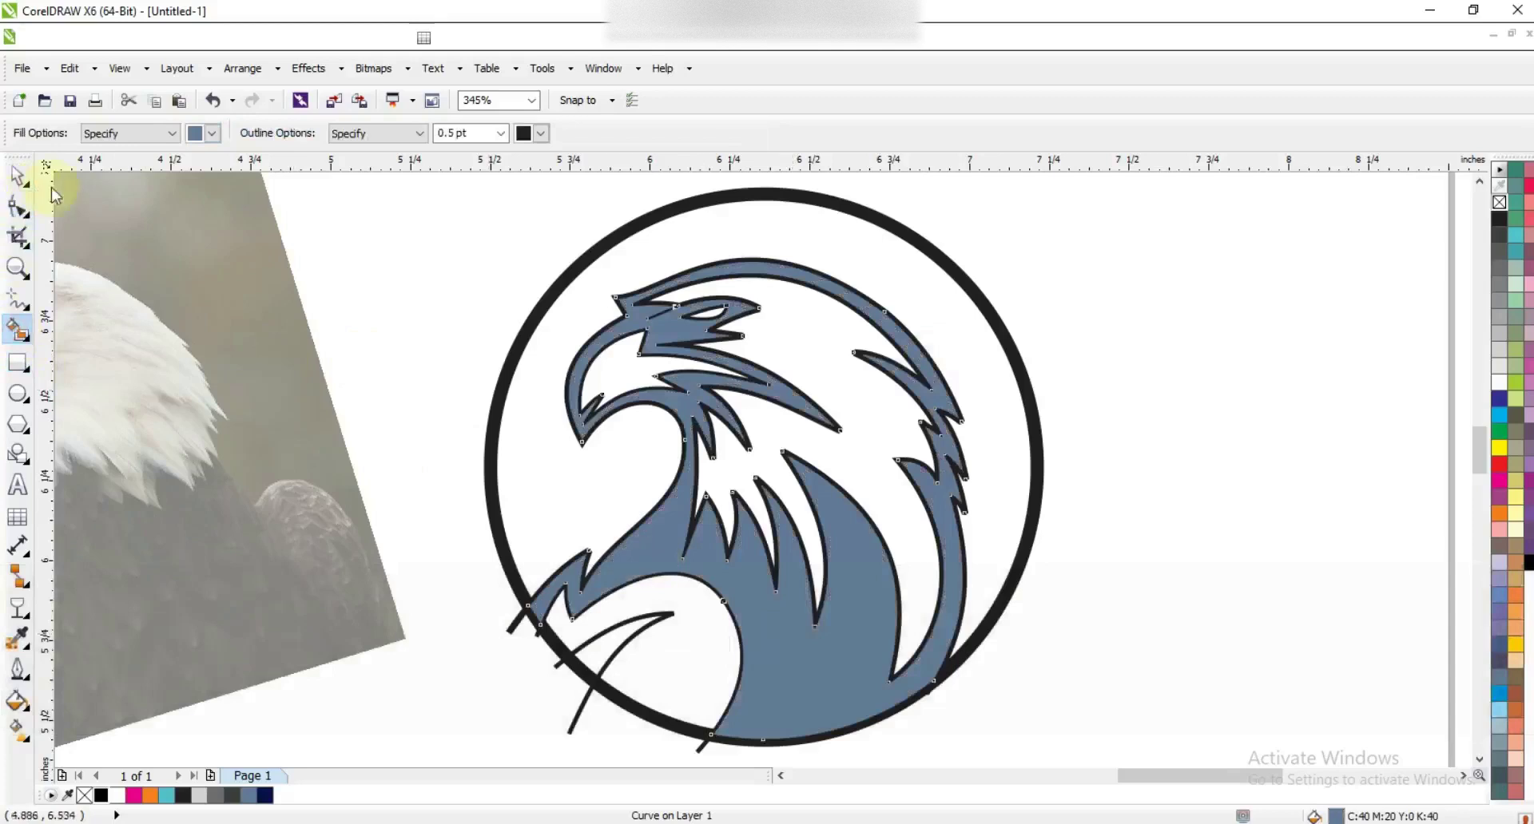
left_click(18, 177)
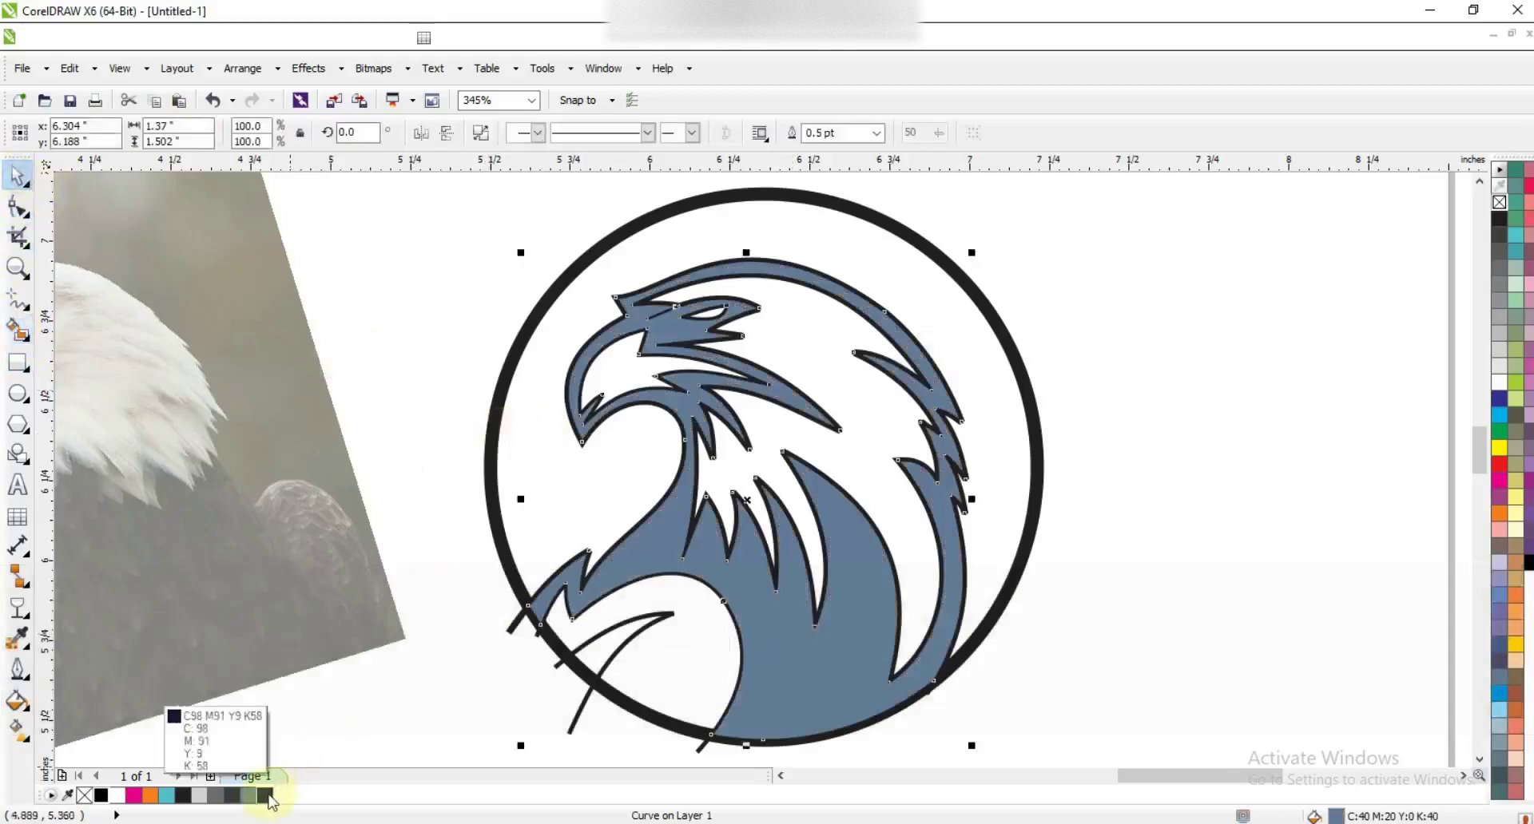
left_click(265, 795)
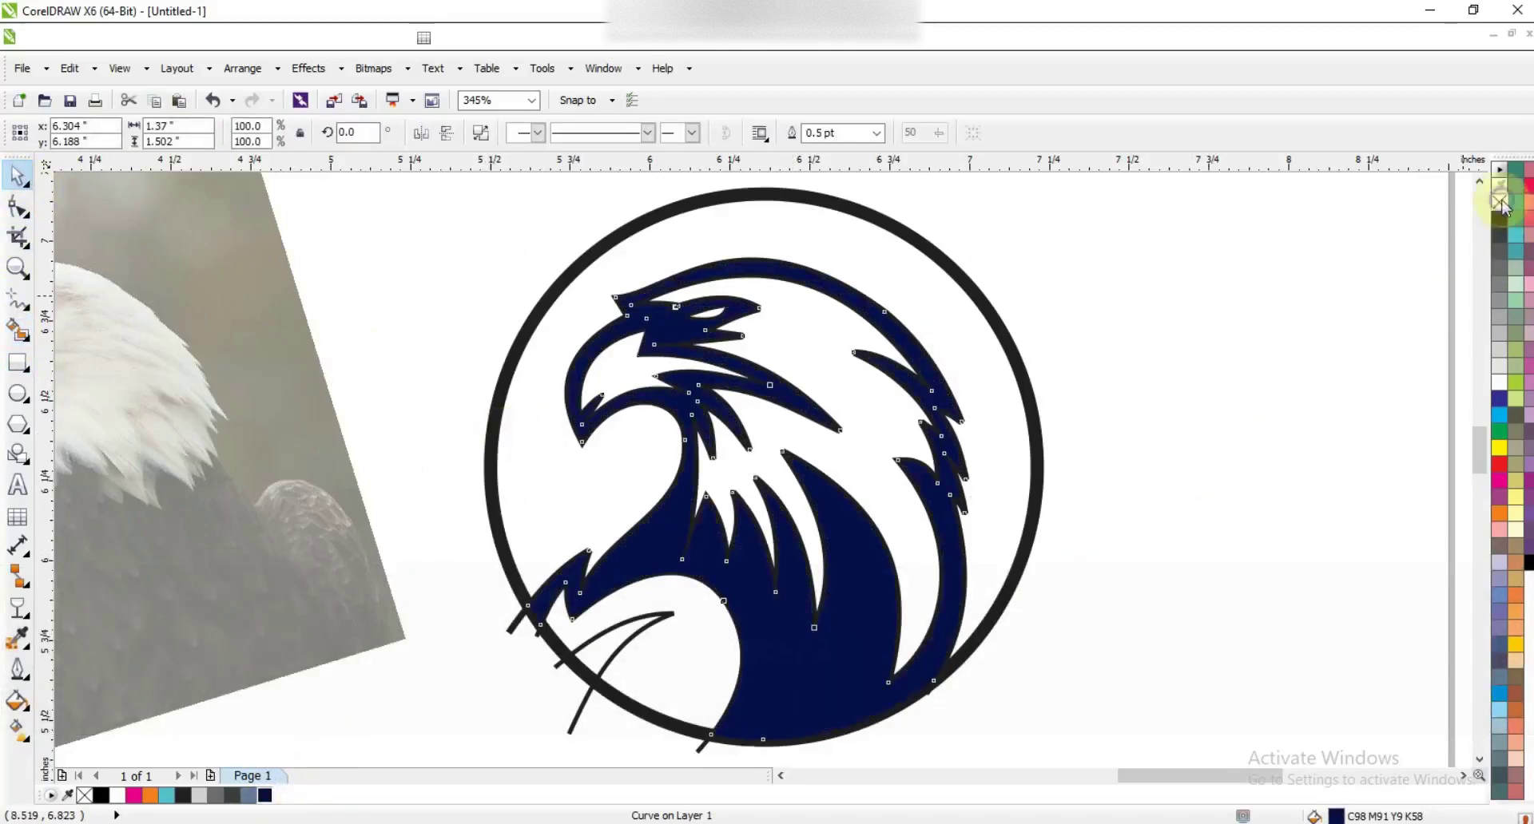
left_click(1289, 346)
Step: Remove the outlines from the inner head-and-feather curve and the outer head curve
left_click(794, 346)
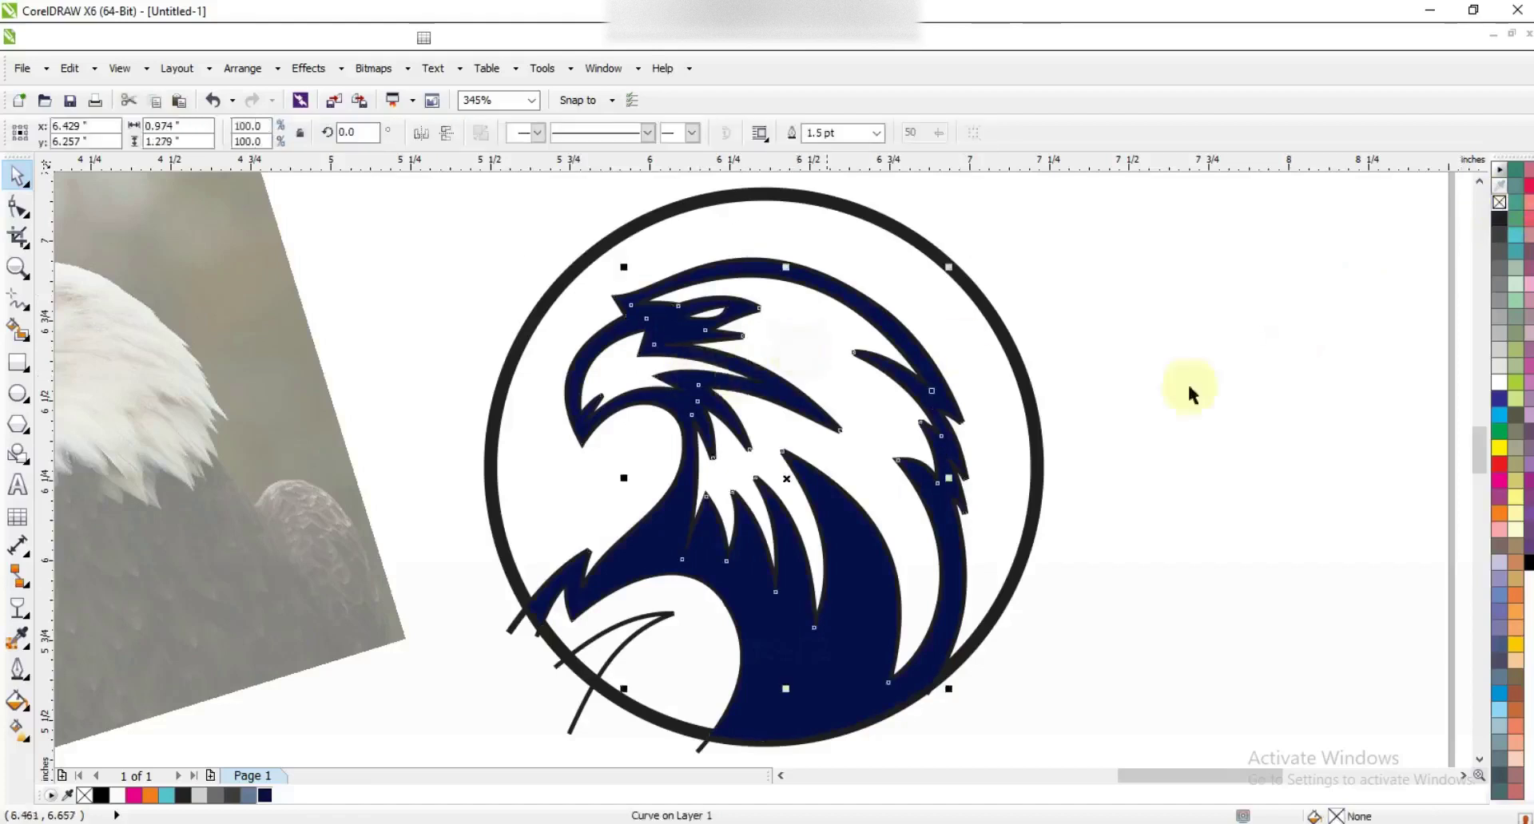
right_click(1499, 204)
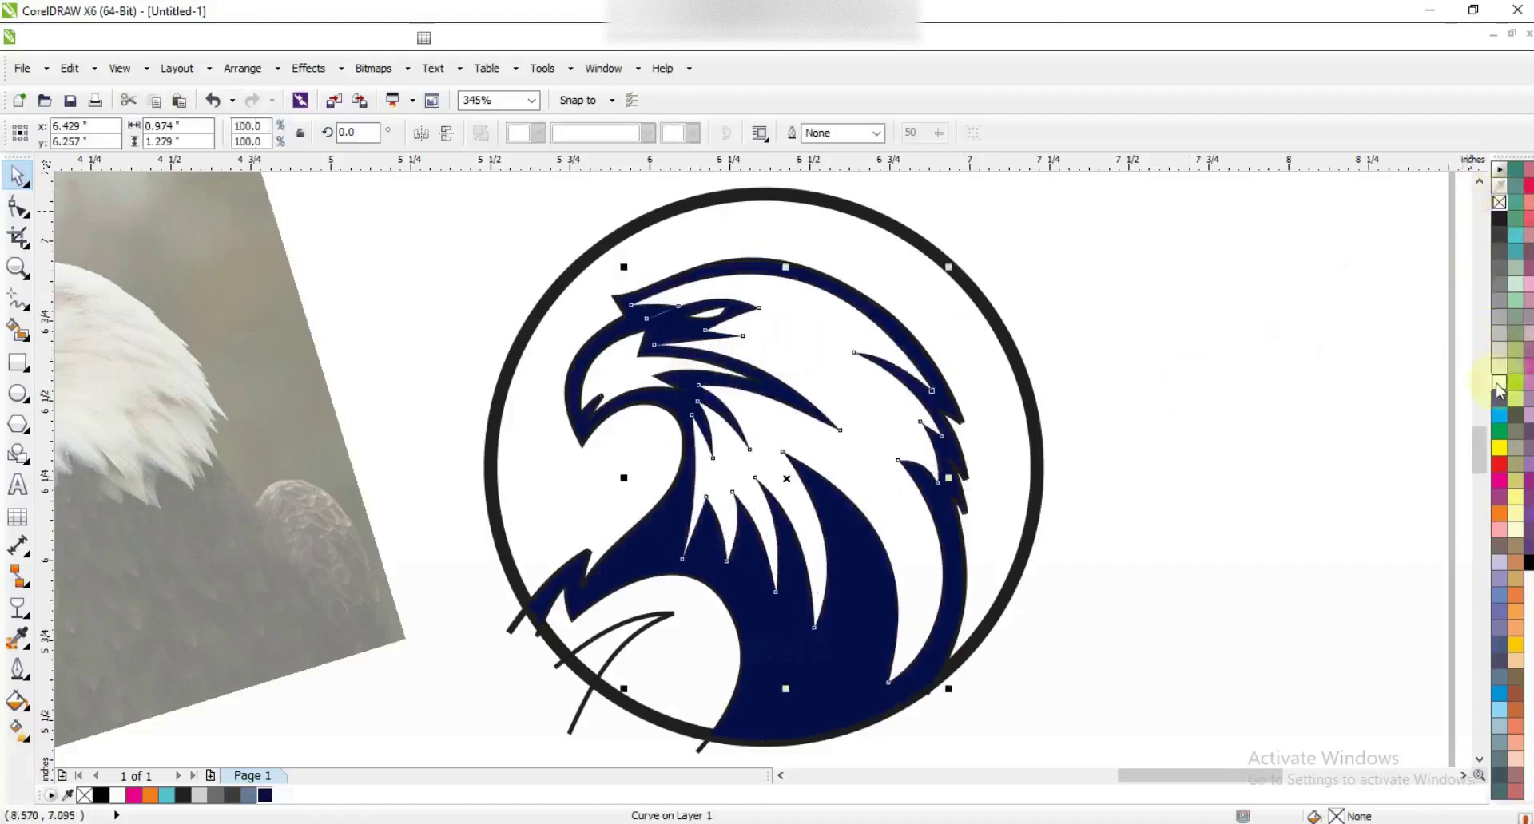
left_click(1205, 404)
left_click(941, 376)
left_click(1337, 316)
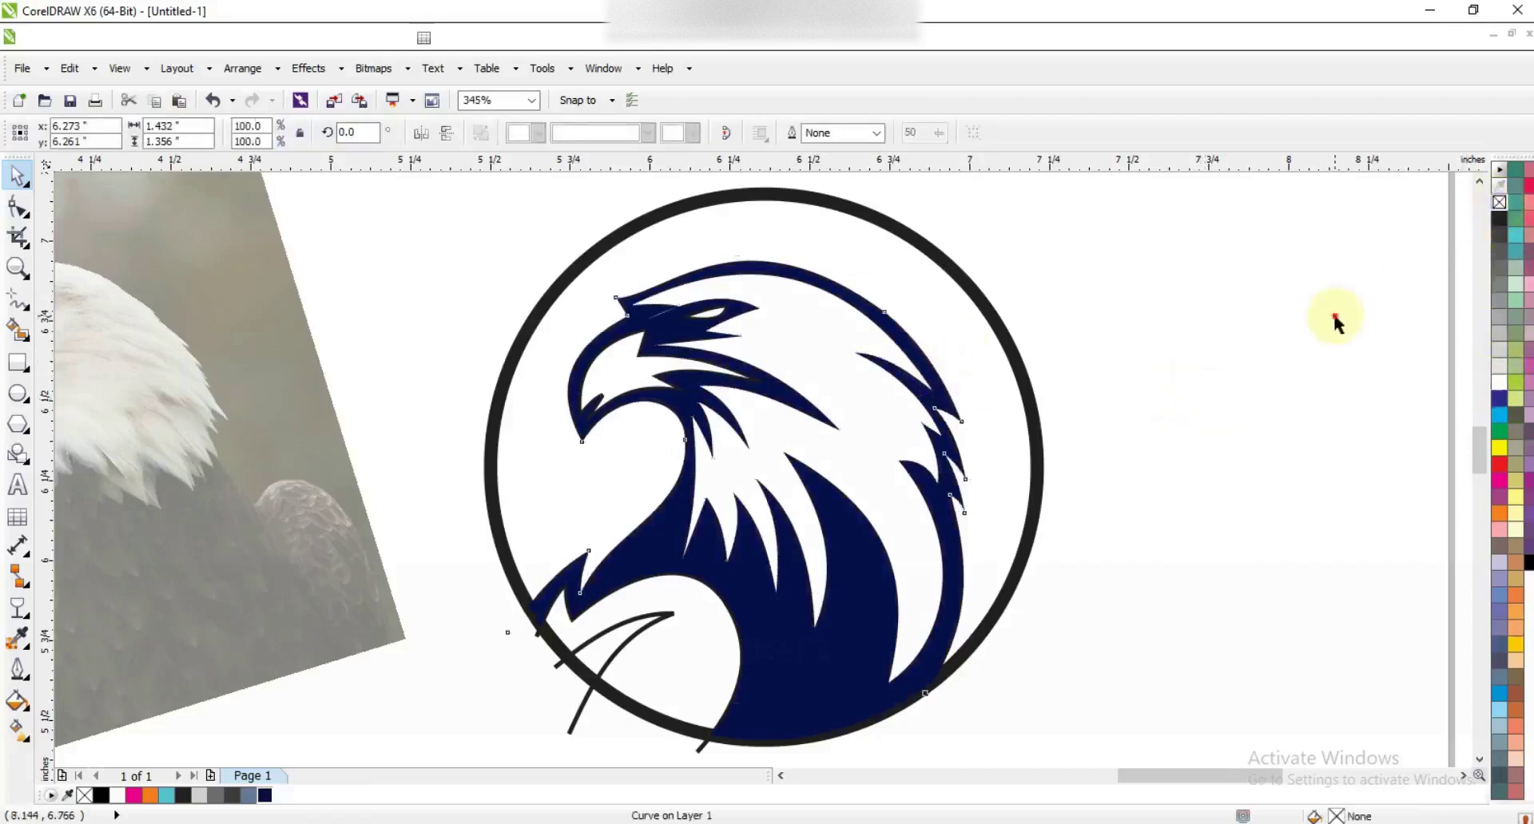
Step: Smart Fill the feather inside the shoulder and the shoulder area surrounding it
left_click(660, 624)
left_click(17, 332)
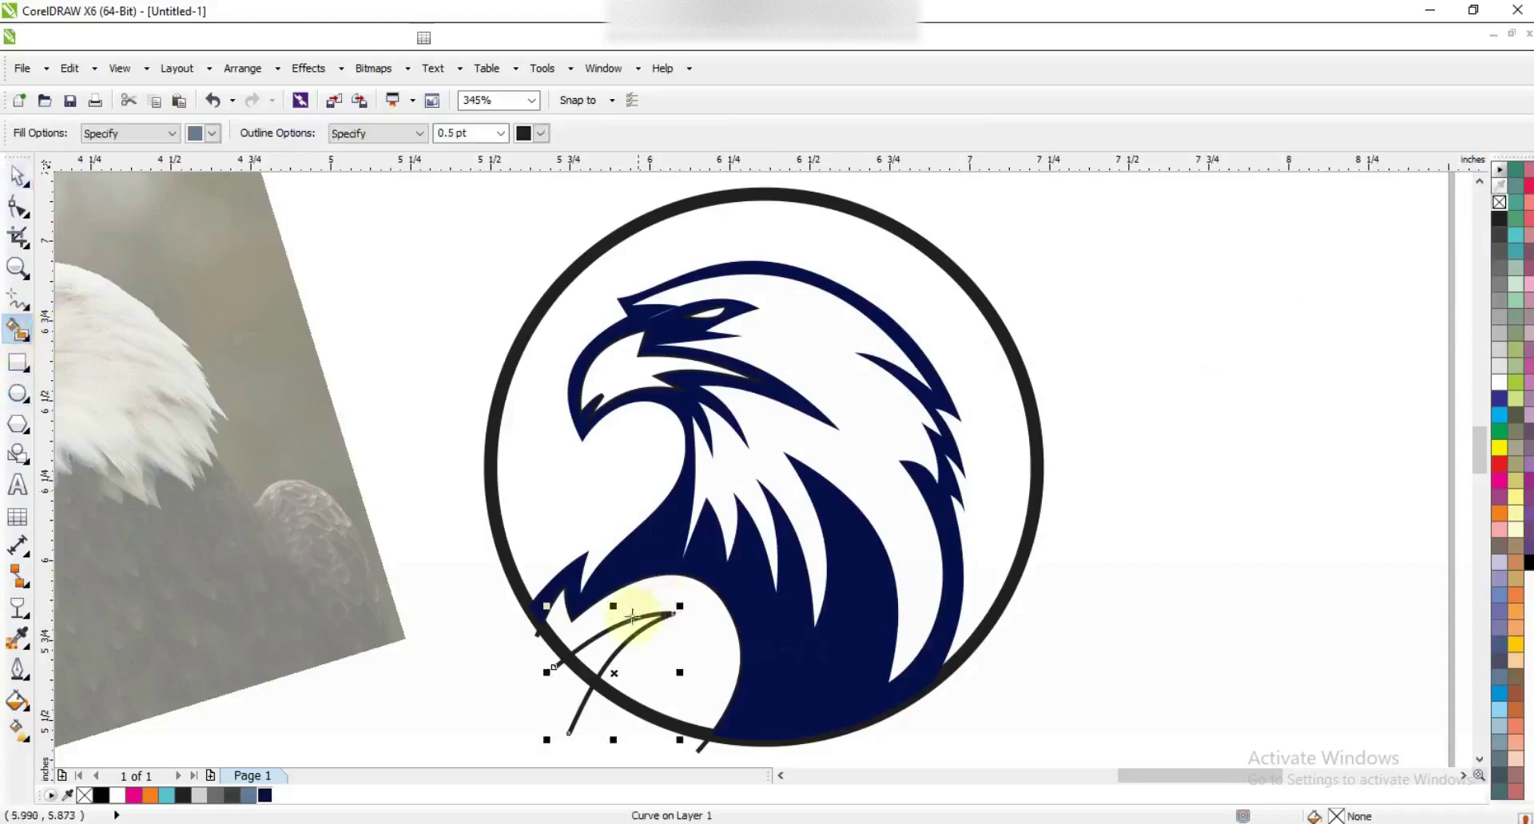
left_click(631, 627)
left_click(685, 644)
left_click(18, 174)
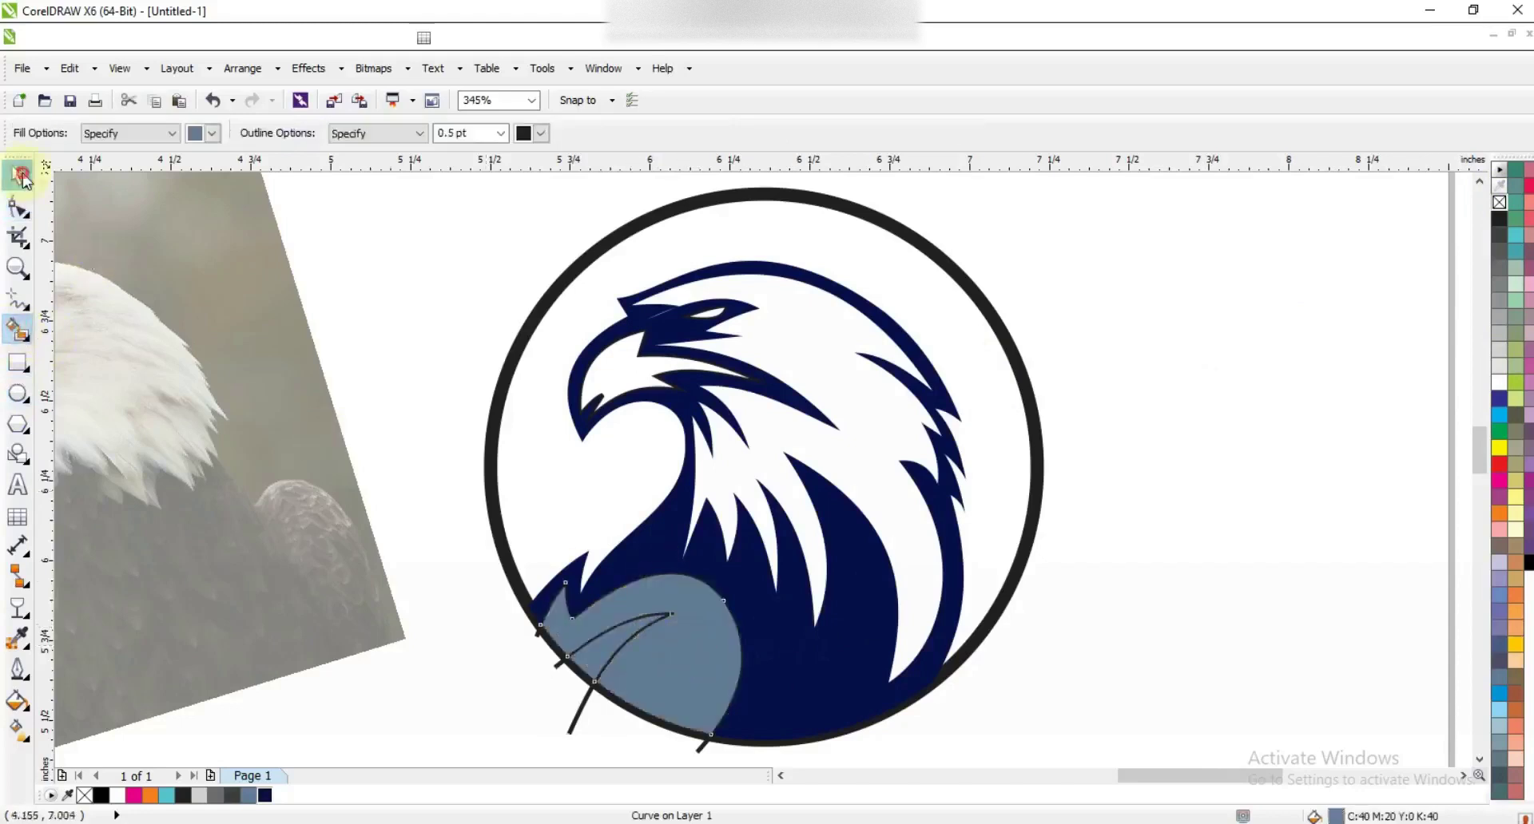
Step: Delete the feather's 1.0 pt guide line and colour the filled feather shape navy
left_click(456, 651)
left_click(578, 716)
key("Delete")
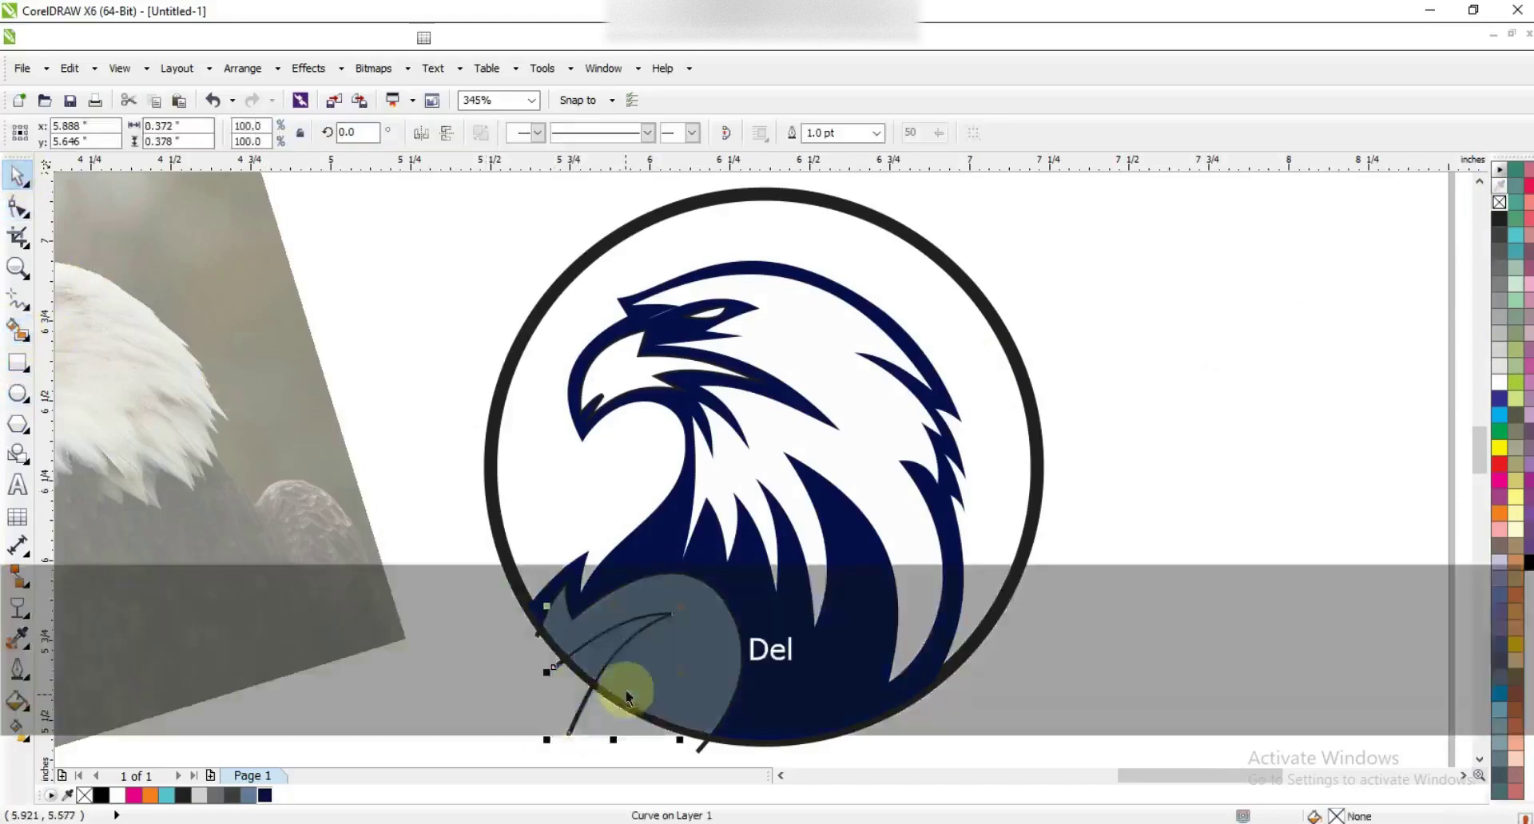
left_click(605, 640)
Step: Colour the filled shoulder shape white and delete the 1.0 pt shoulder guide curve
left_click(658, 658)
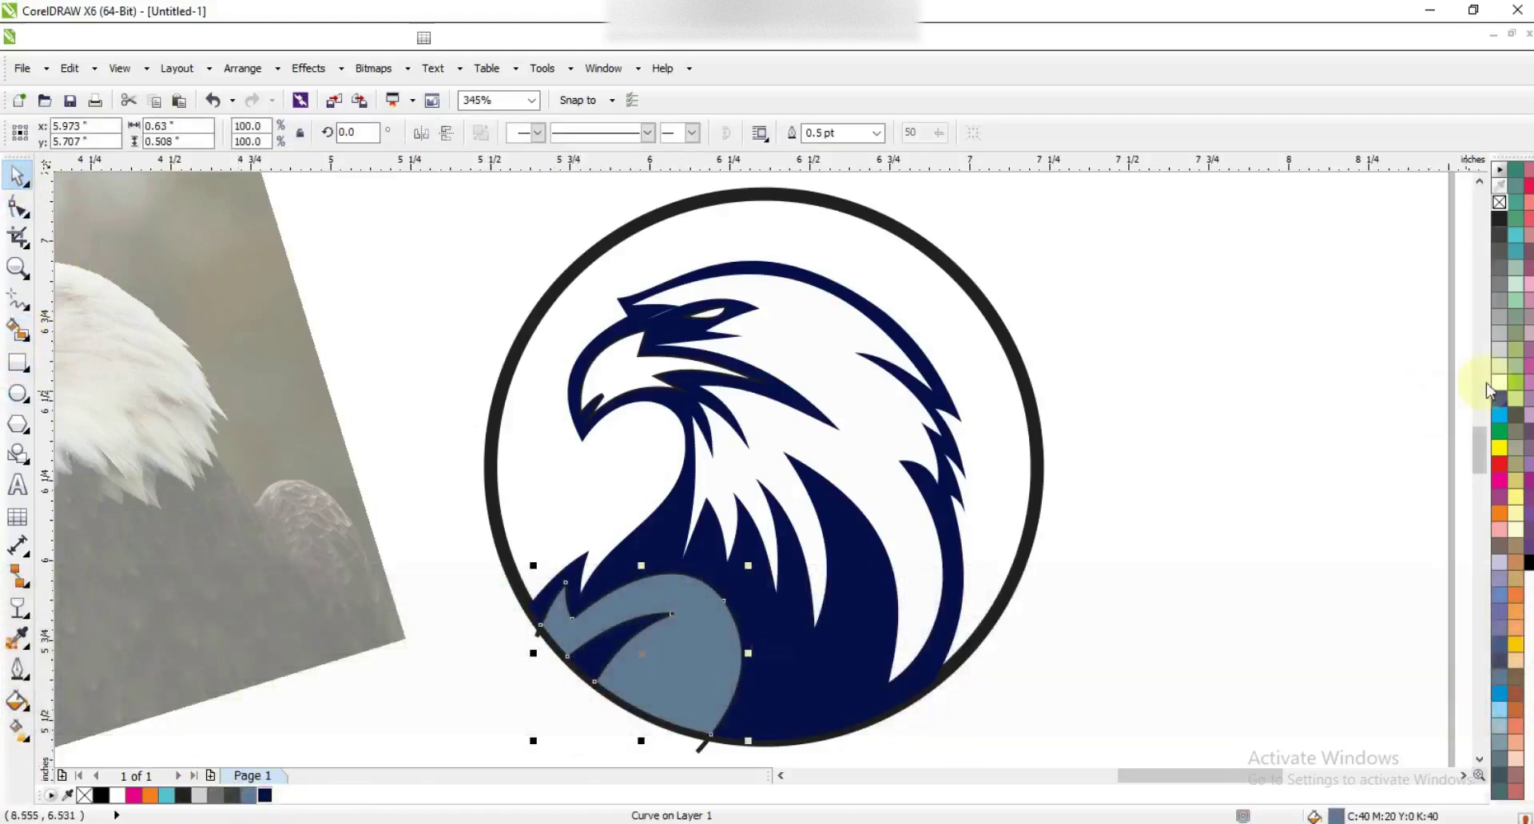
left_click(1491, 385)
left_click(1339, 510)
left_click(702, 746)
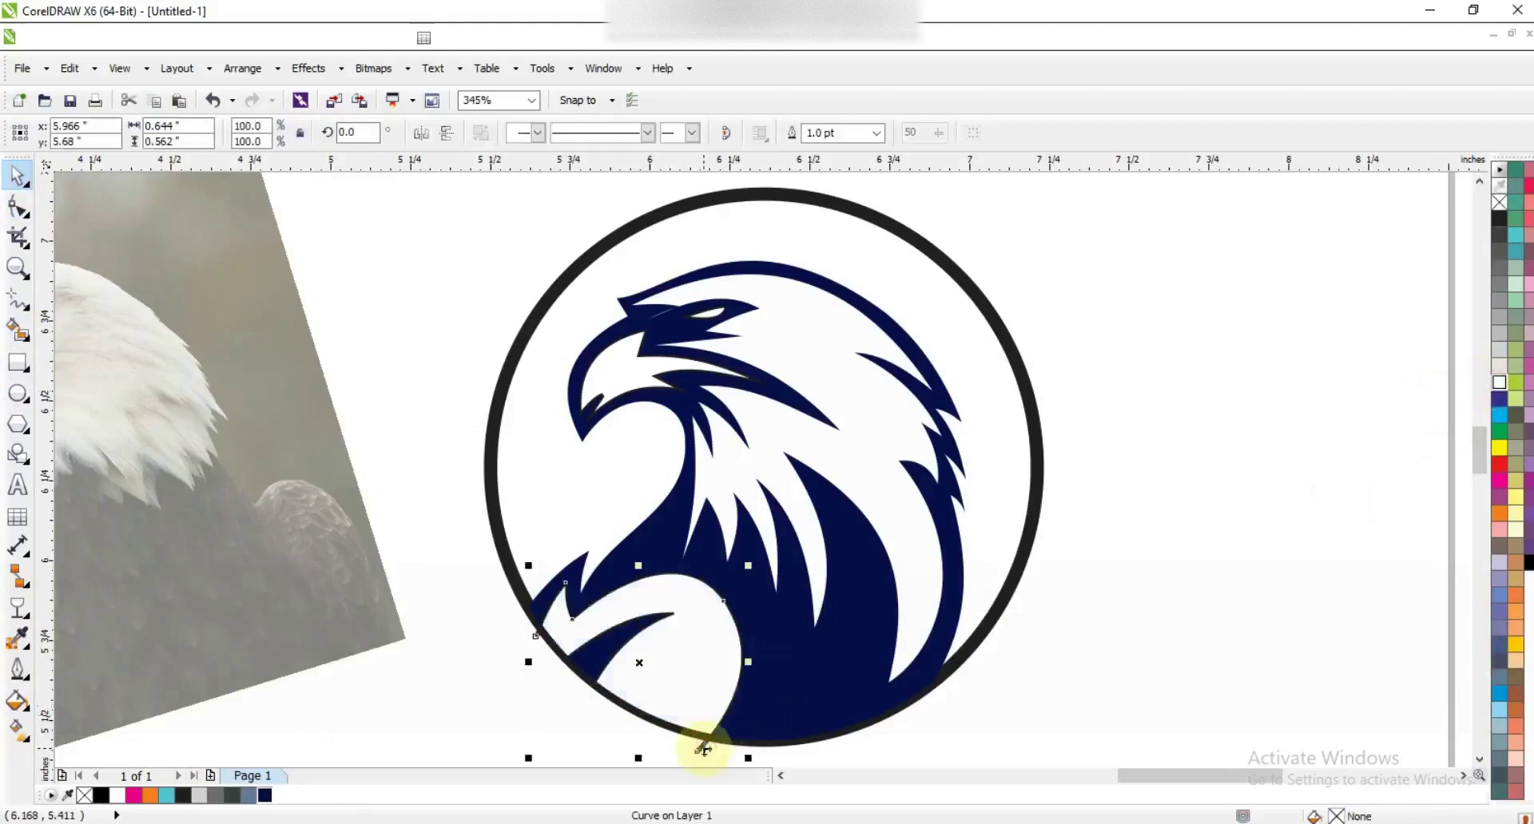
key("Delete")
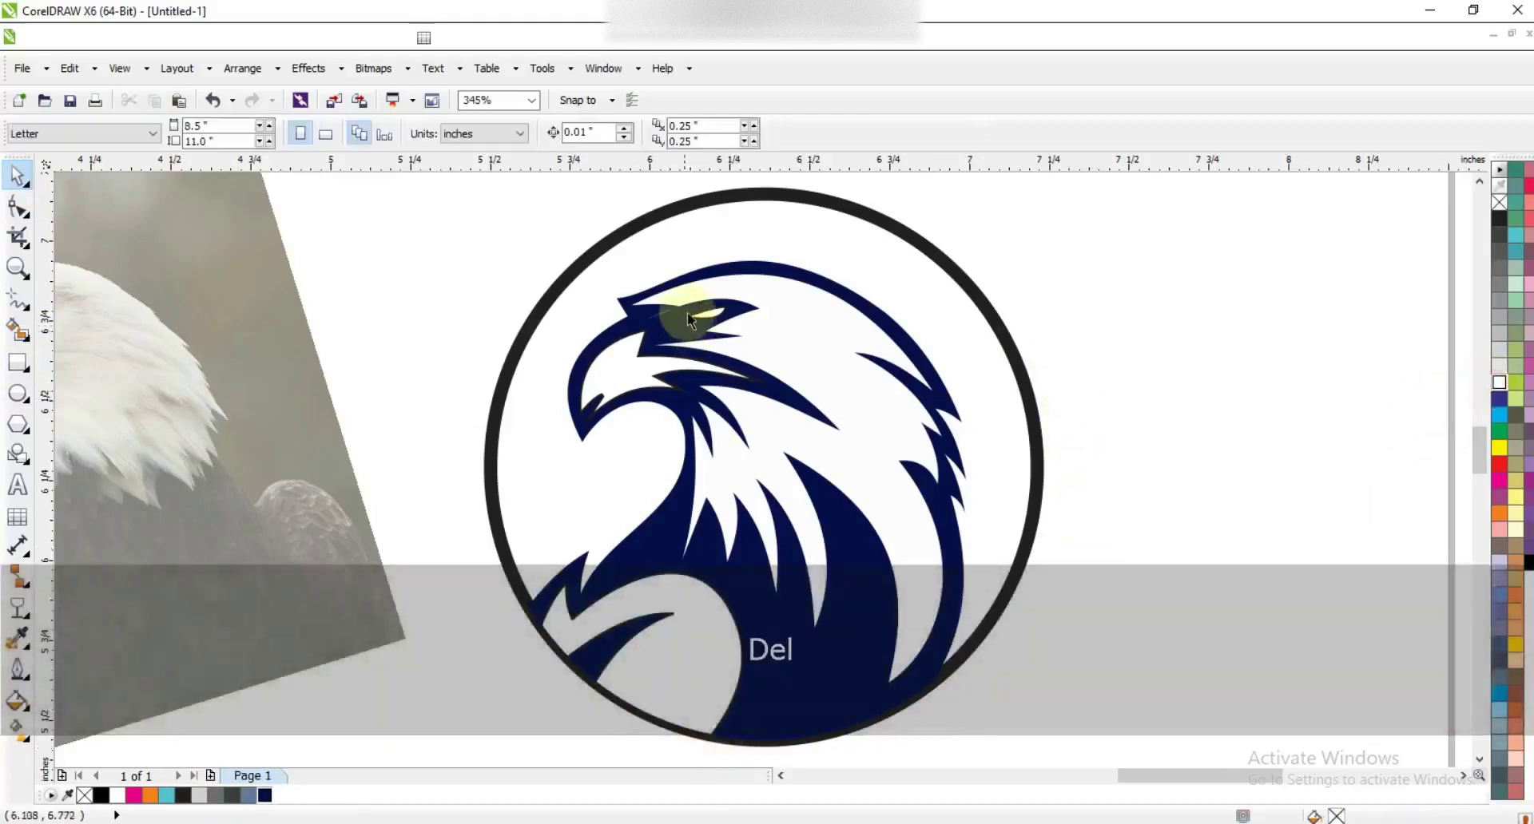
Step: Fill the eye shape with white and remove its outline
left_click(703, 313)
left_click(116, 797)
right_click(1500, 203)
left_click(1240, 358)
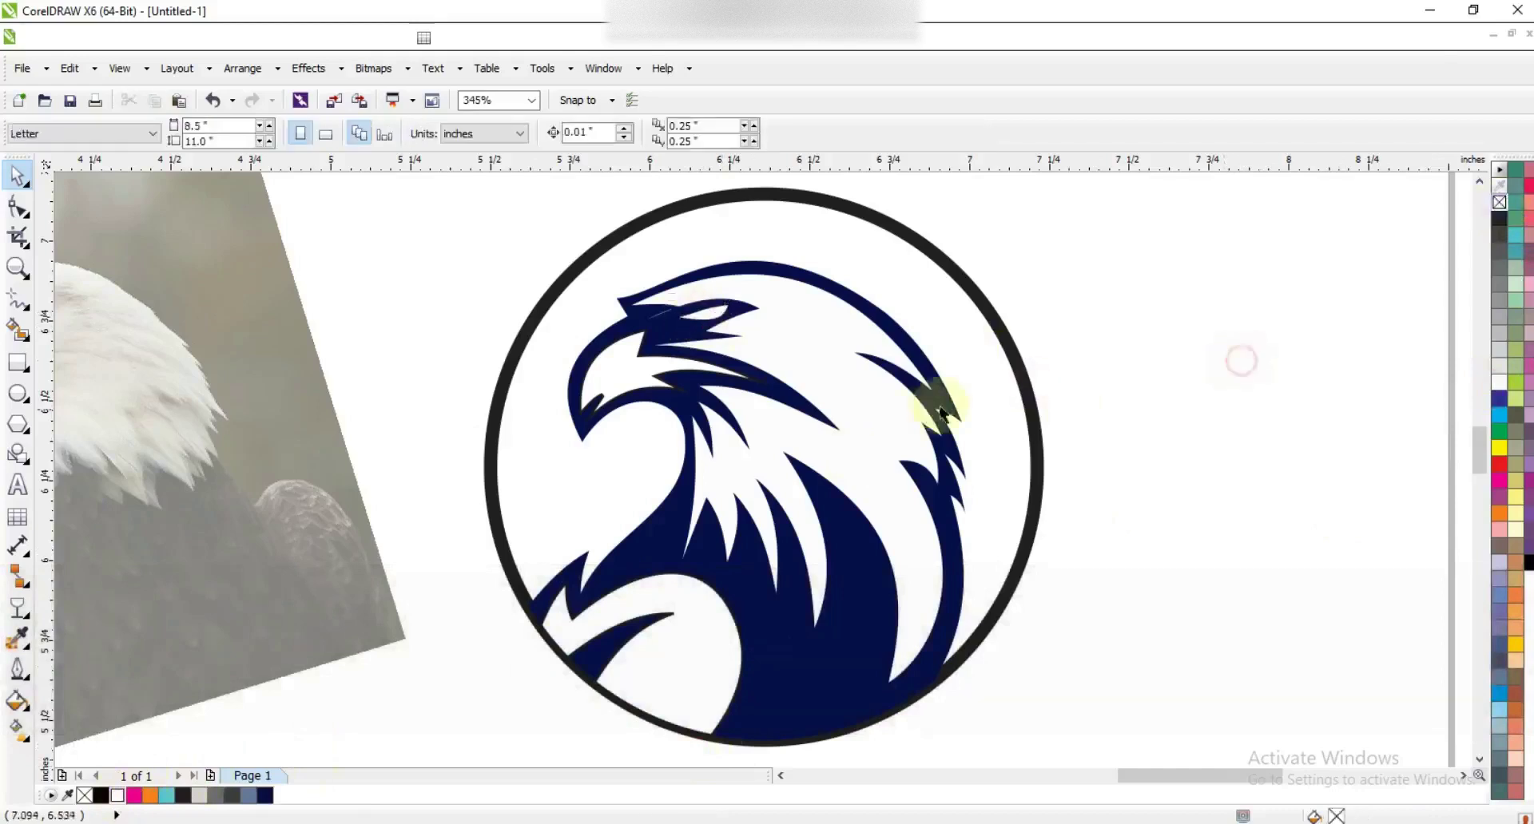
Step: Remove the outlines from all the eagle shapes inside the circle
key("F3")
left_click_drag(982, 355, 712, 561)
right_click(1500, 204)
left_click(1231, 393)
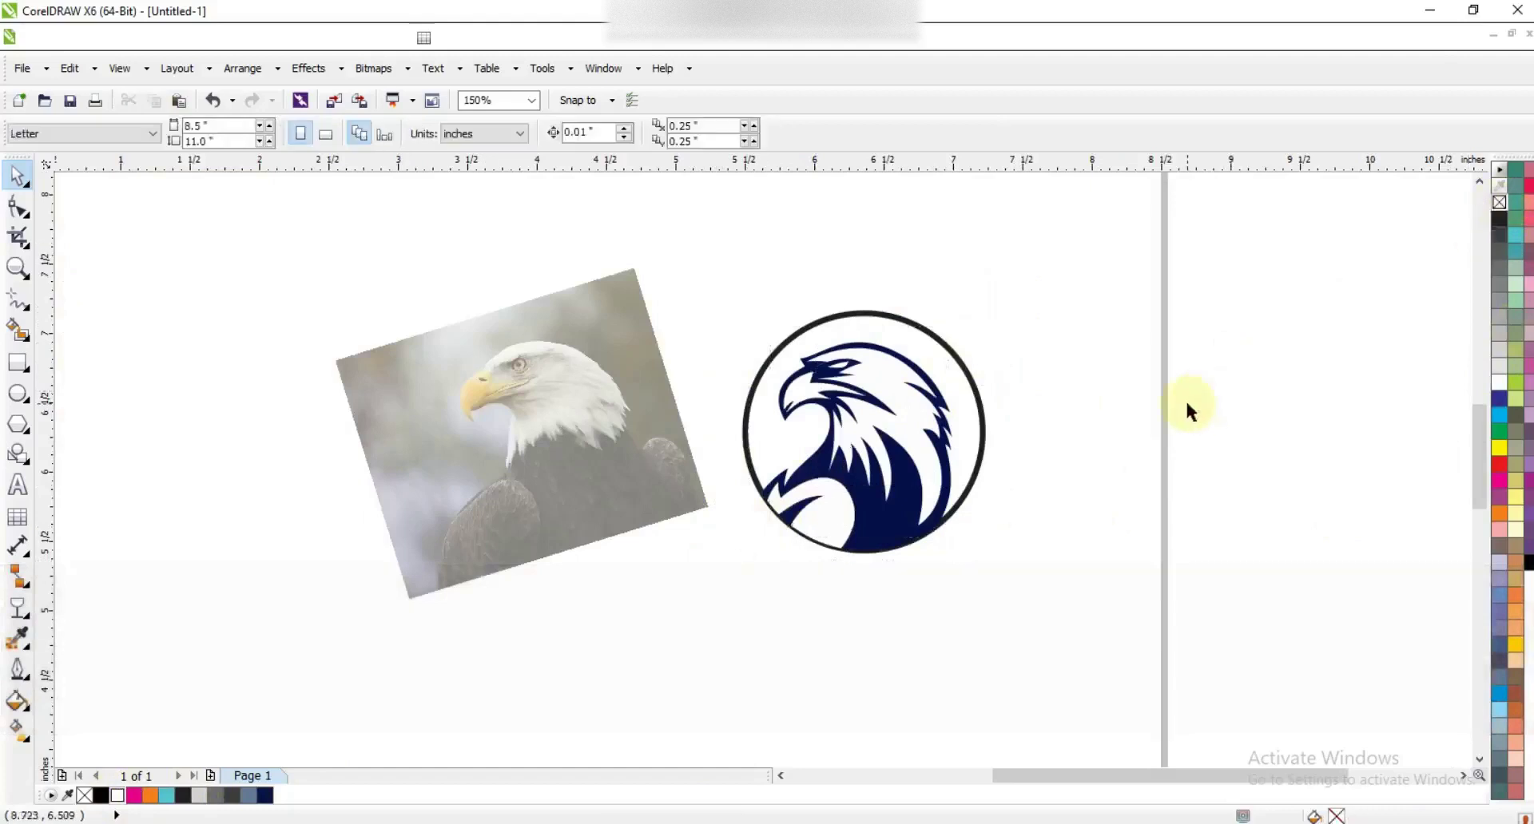
Step: Draw a 0.75 pt zigzag guide line from beneath the eye towards the nape, back to the neck and down to the lower body
left_click(18, 267)
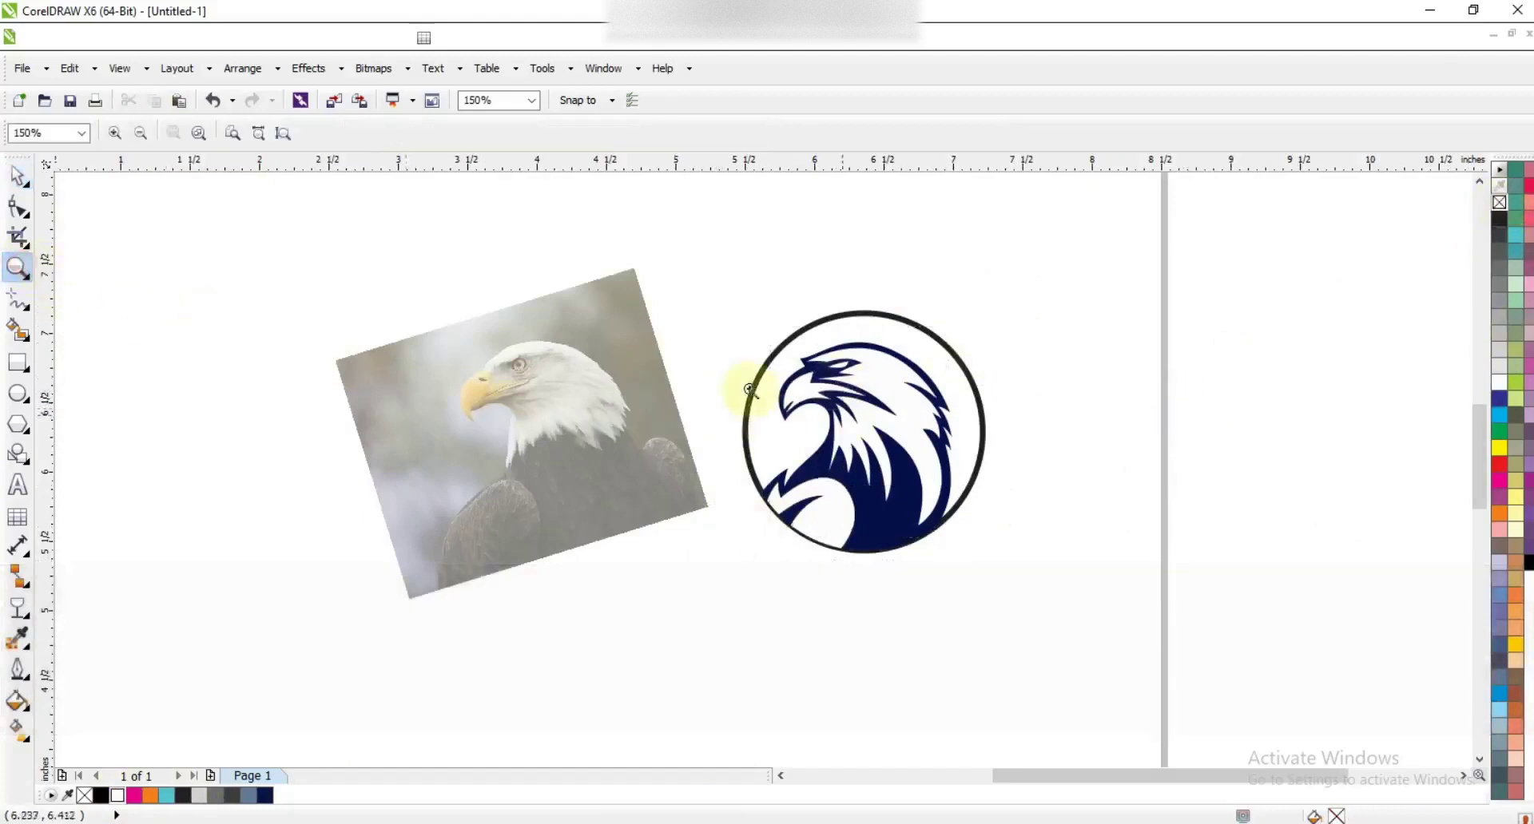
left_click_drag(669, 289, 1033, 548)
mouse_move(438, 261)
left_mouse_down()
mouse_move(1068, 685)
mouse_move(1198, 735)
left_mouse_up()
left_click(18, 297)
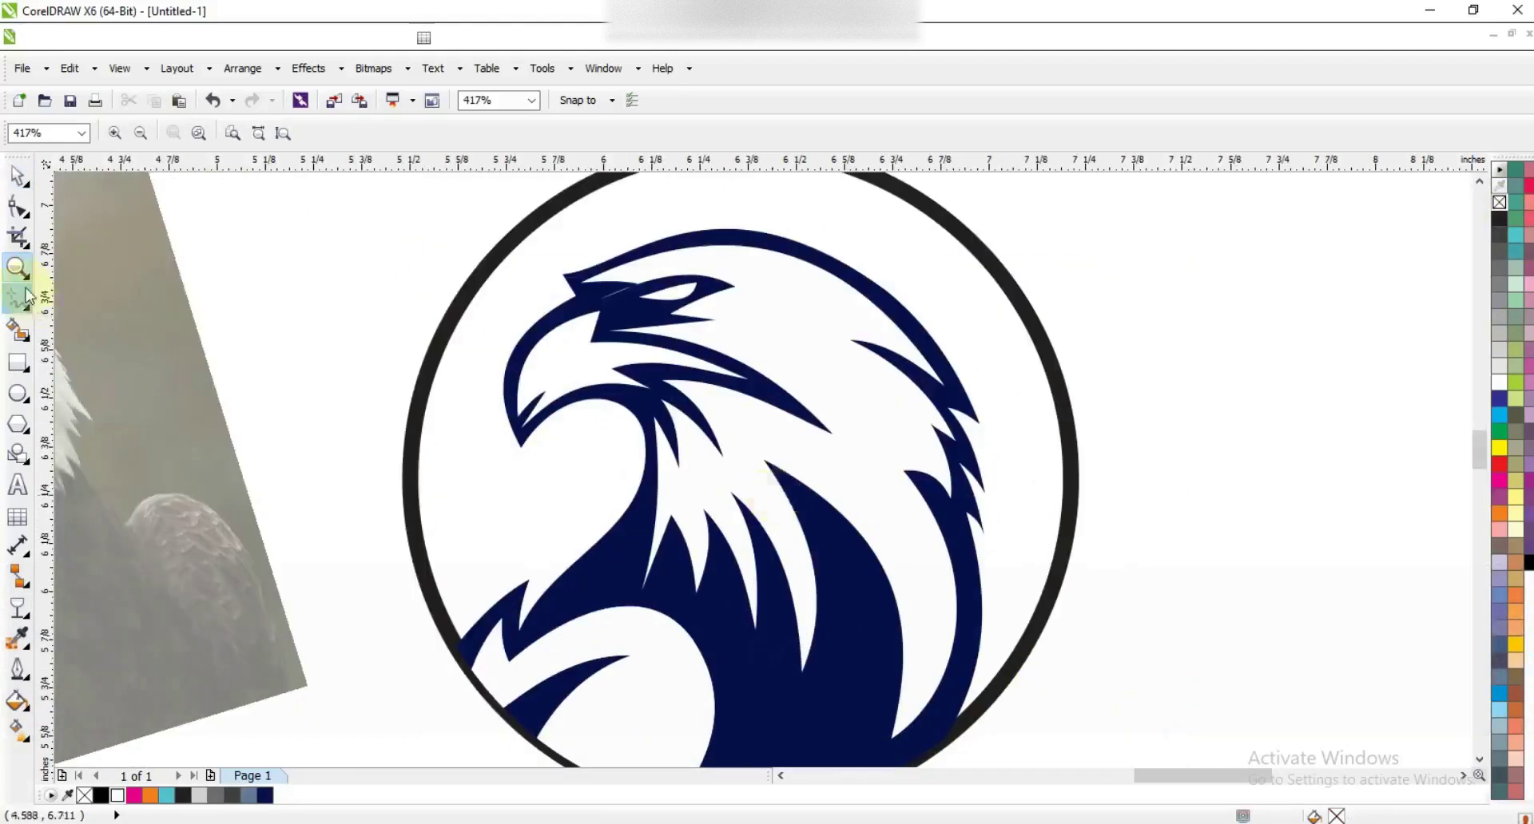
left_click(876, 132)
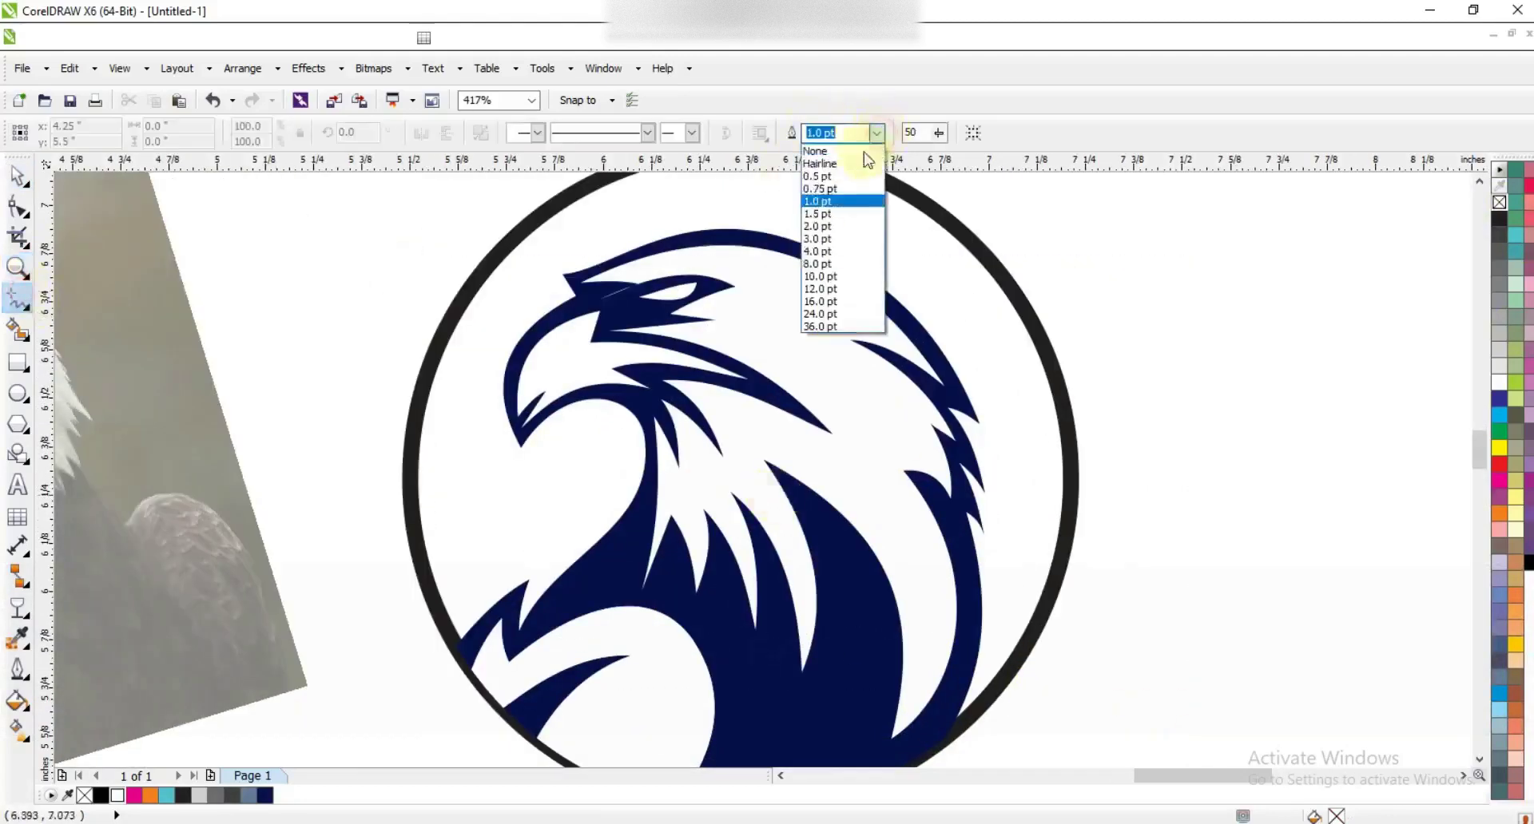
left_click(823, 192)
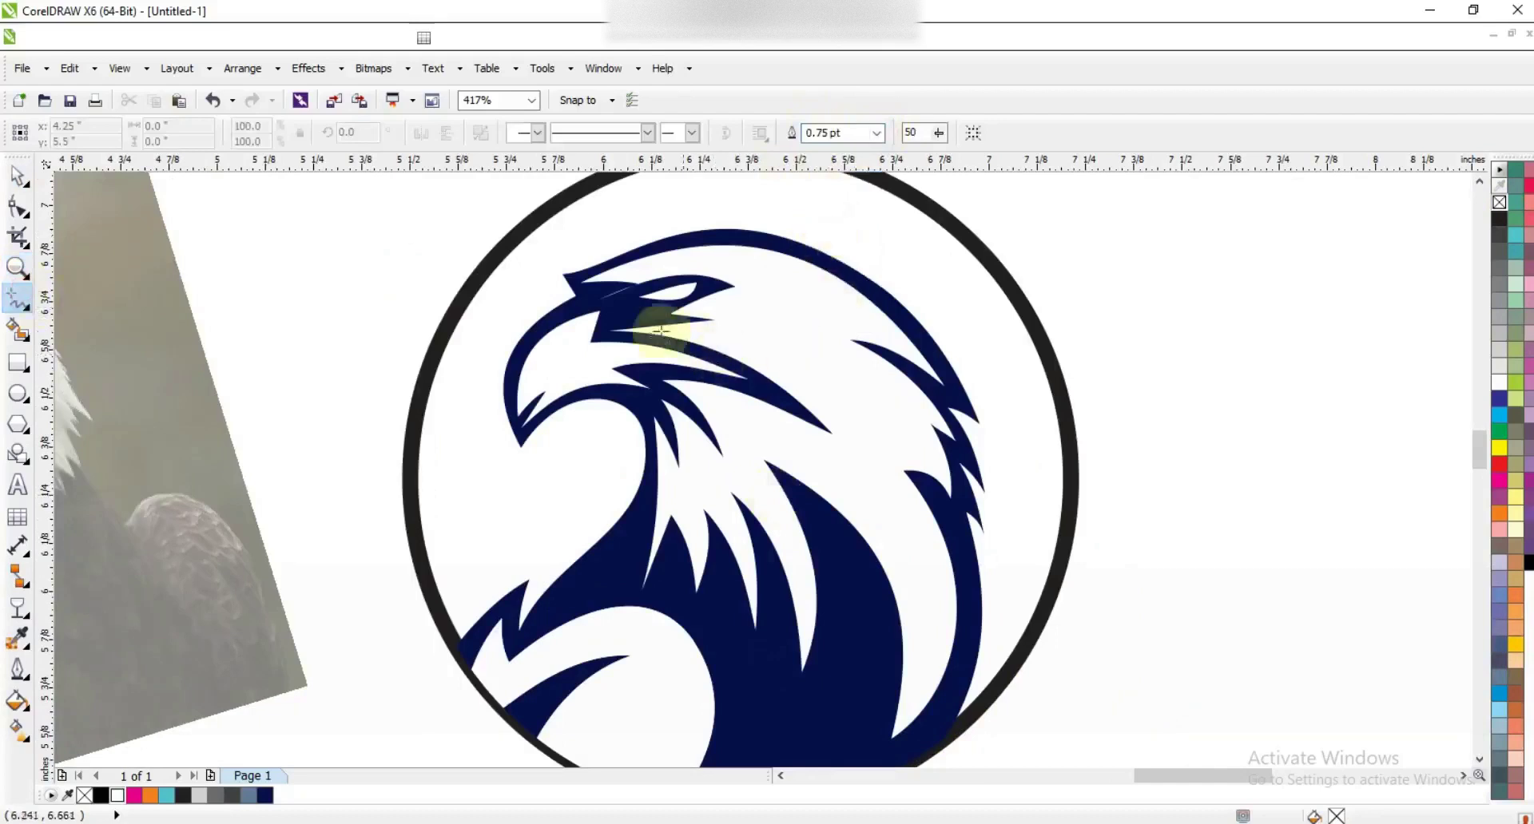
left_click(615, 328)
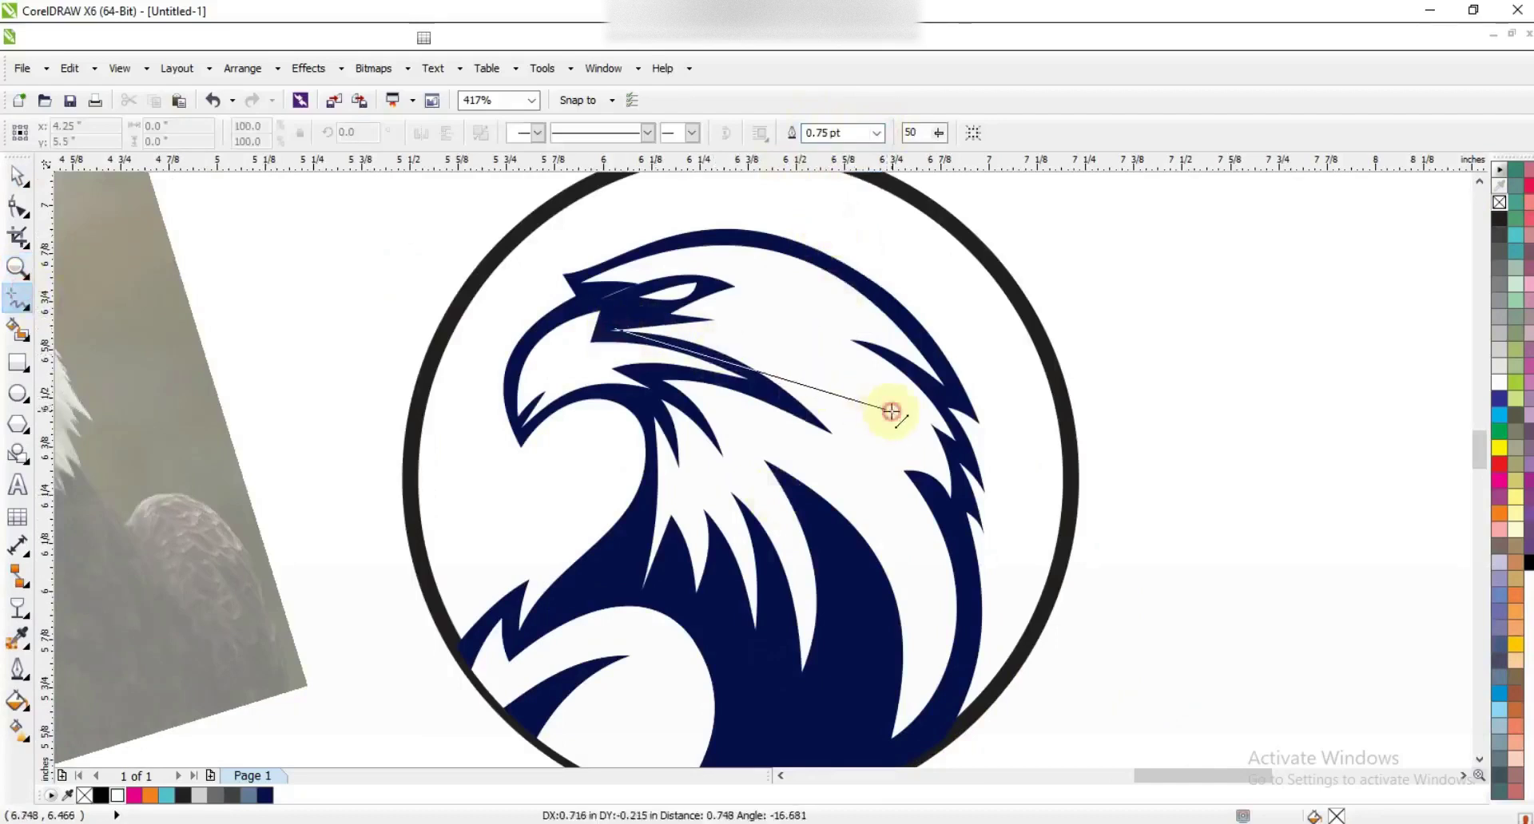
left_click(892, 411)
scroll(891, 412, "down", 1)
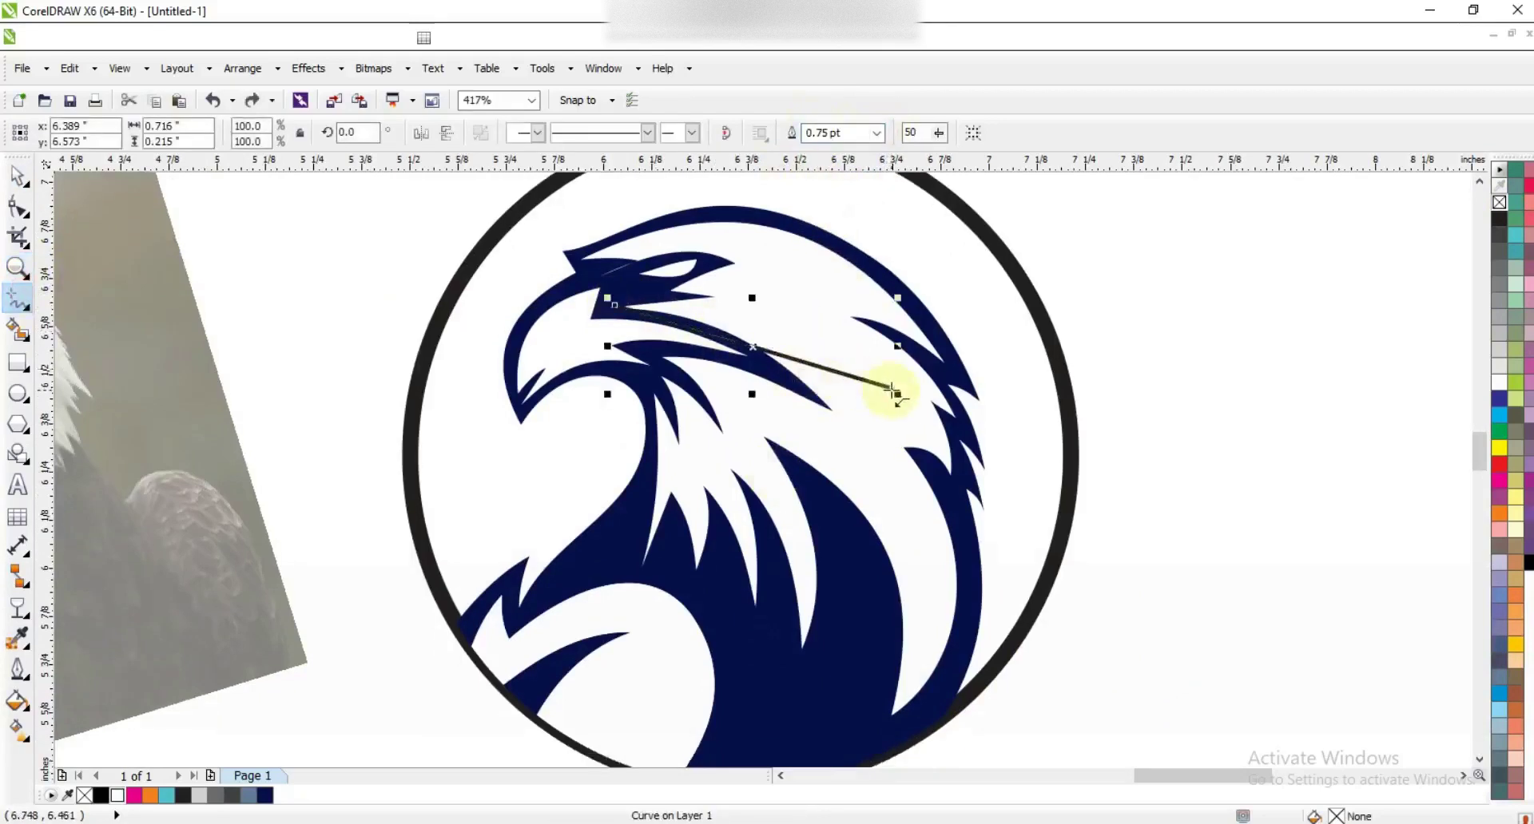
left_click(892, 389)
double_click(776, 413)
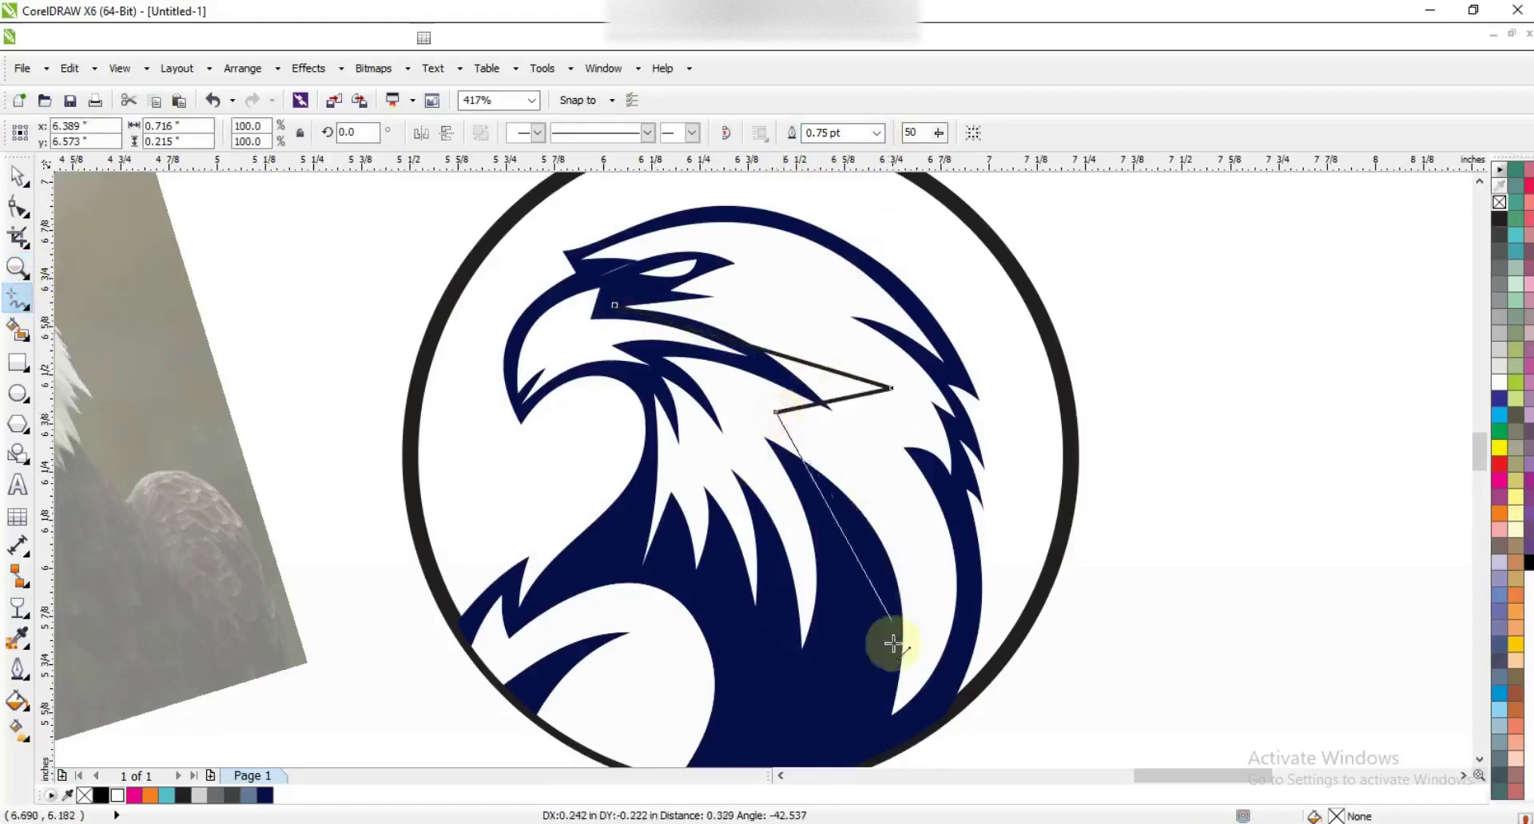
left_click(884, 729)
Step: Convert the zigzag guide line's segments to curves and bow the upper segment along the cheek and the lower one around the neck feathers
left_click(18, 207)
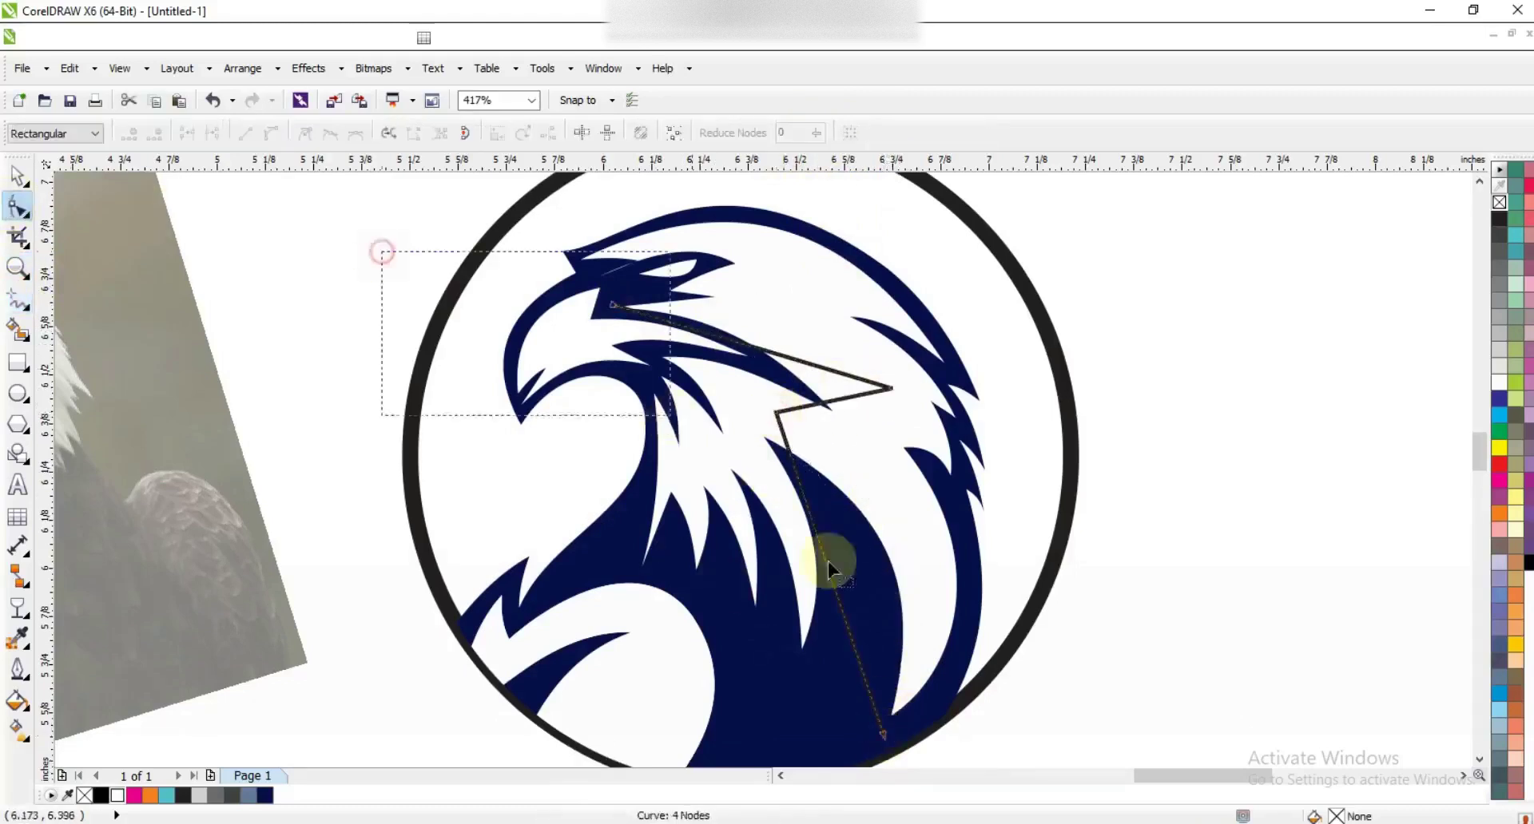
scroll(1021, 759, "down", 1)
left_click(769, 327)
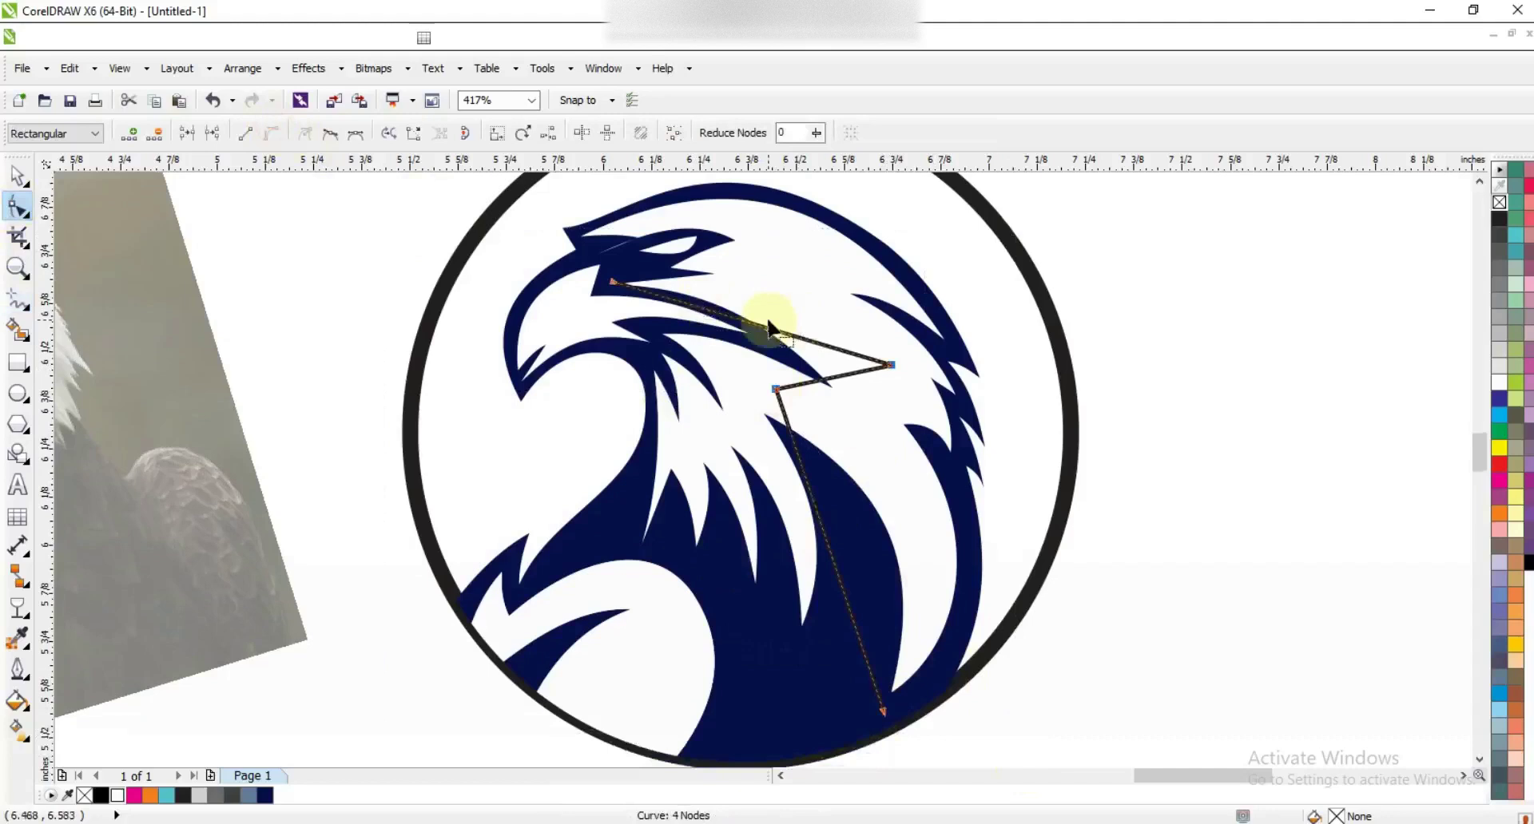
left_click(747, 322)
left_click_drag(743, 320, 743, 301)
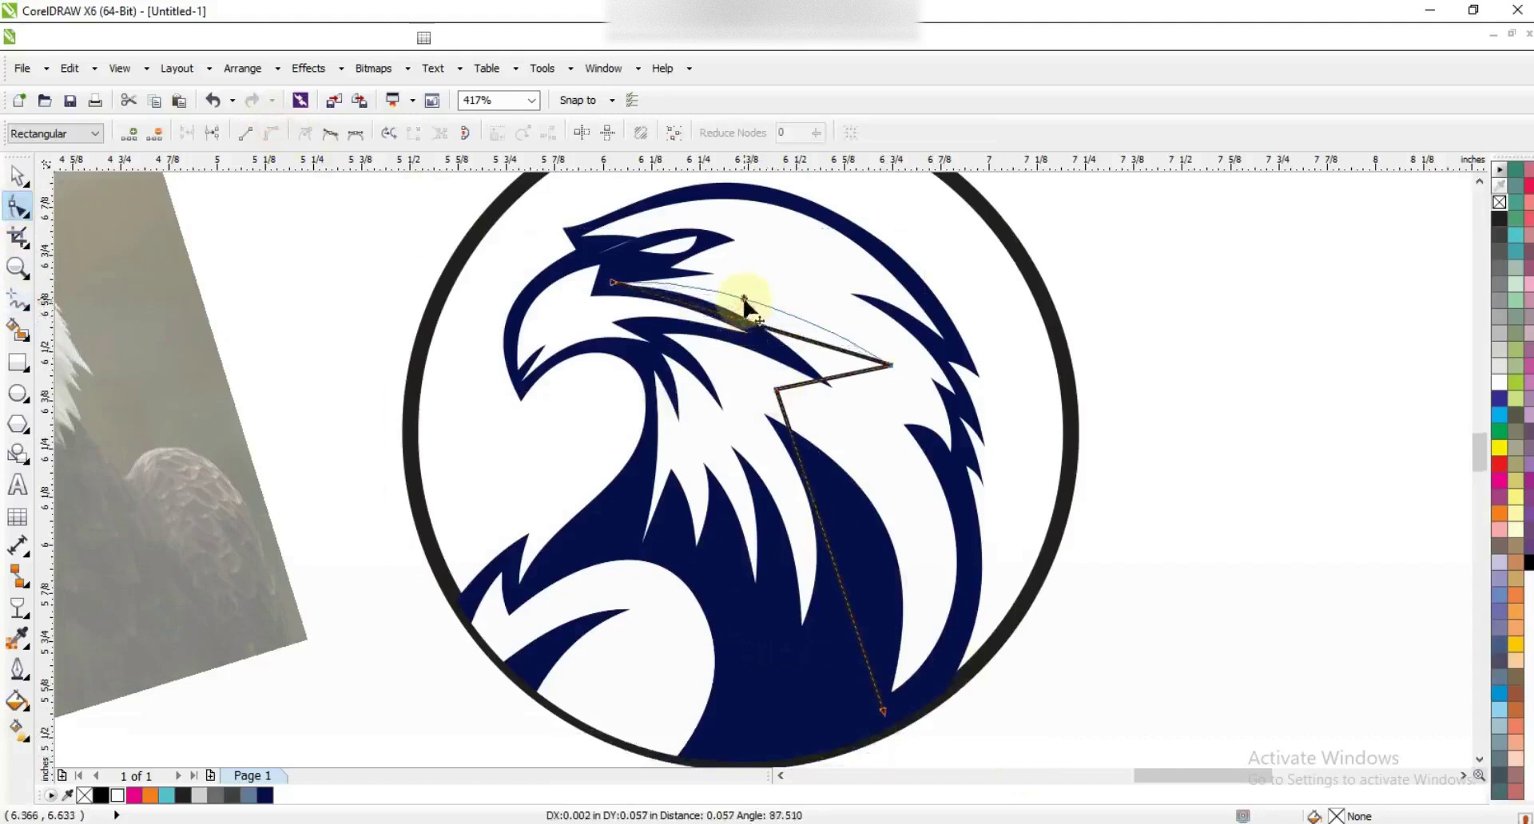
left_click_drag(808, 495, 900, 489)
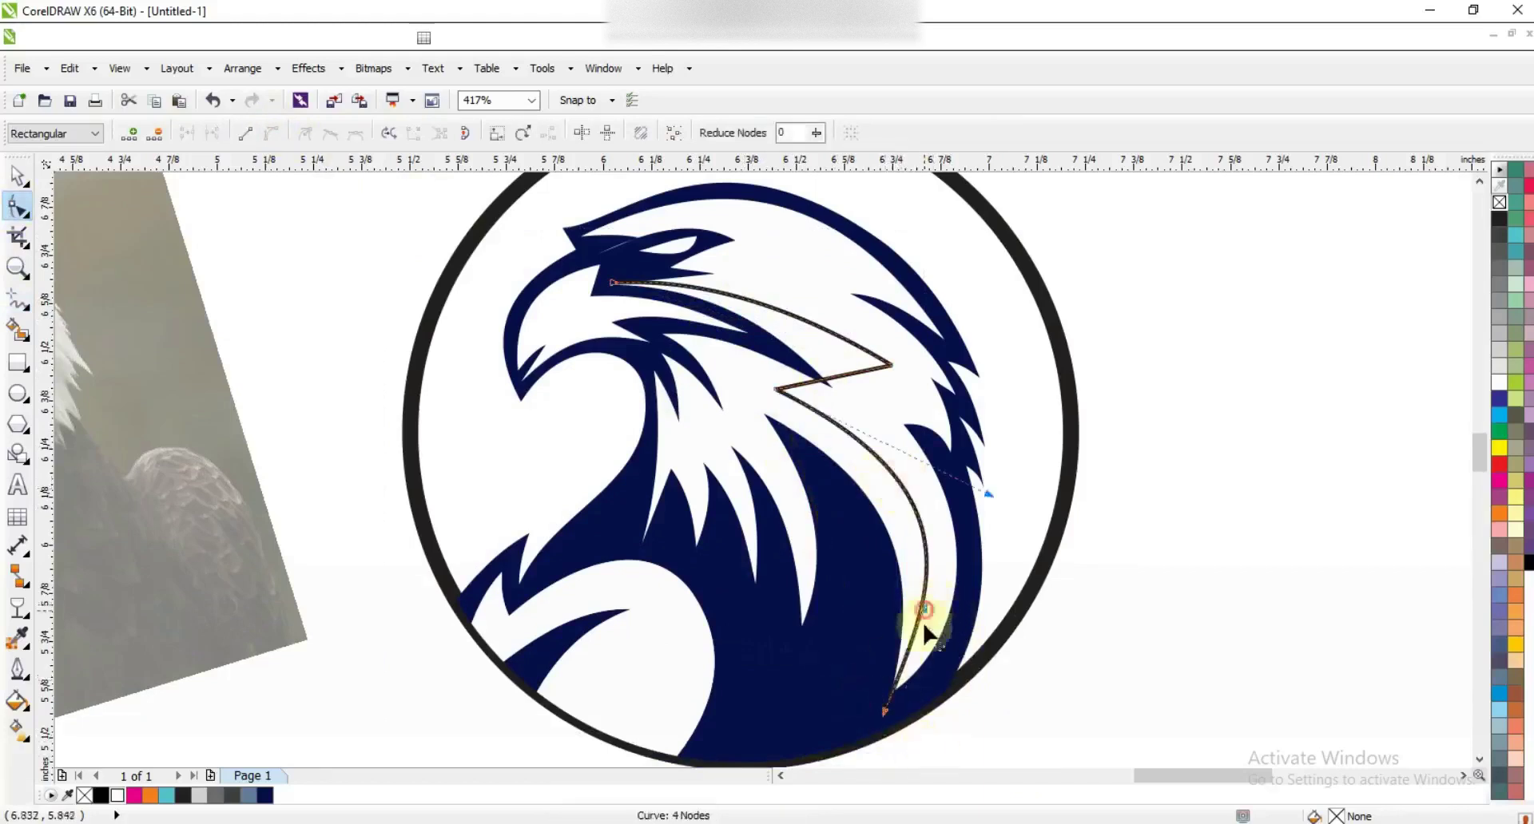
left_click_drag(924, 624, 909, 682)
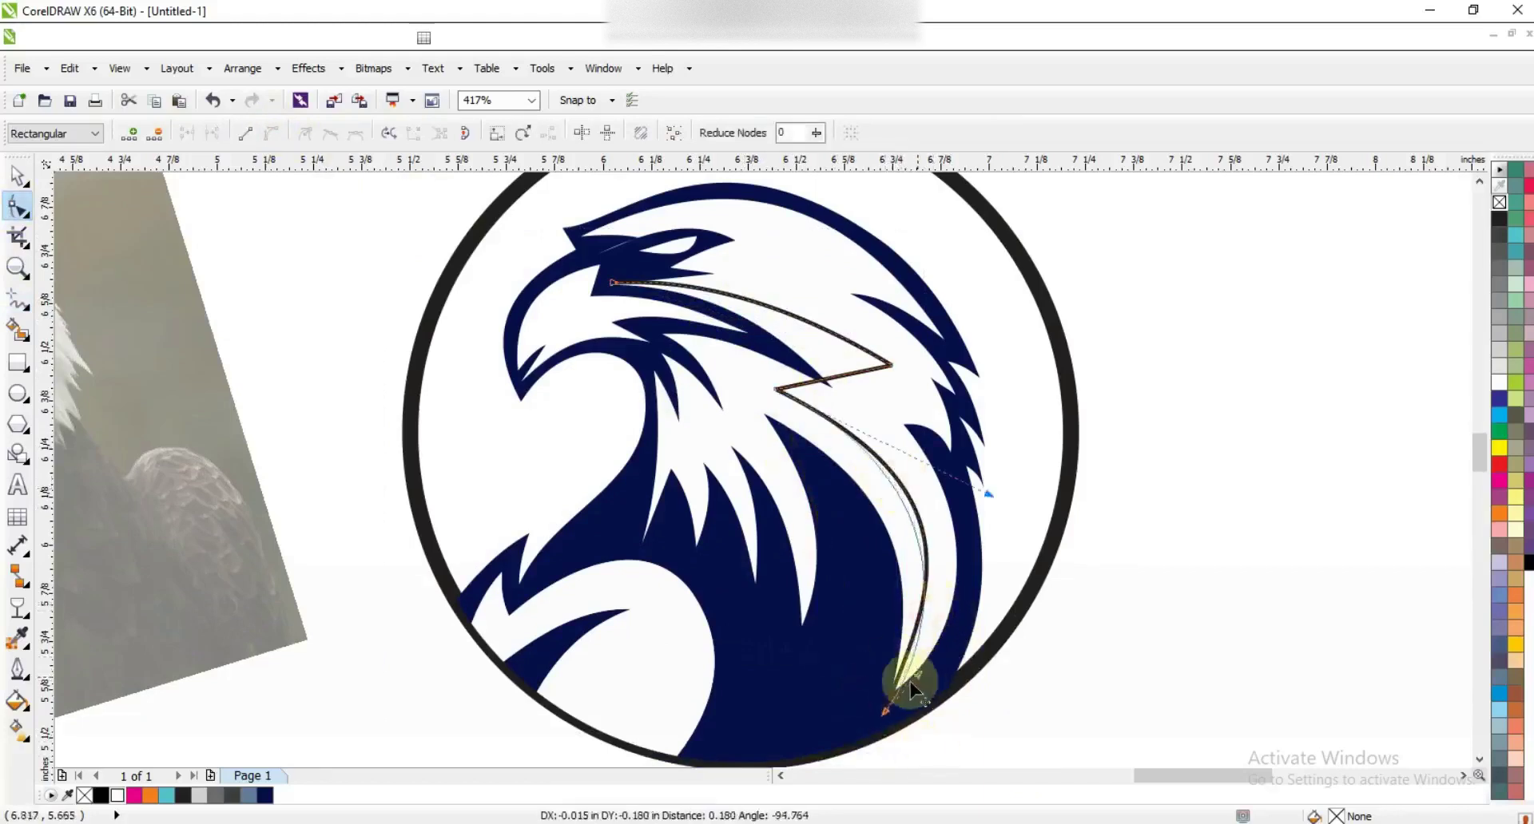
Step: Smart-fill the neck-feather and cheek areas bounded by the guide and colour both shapes 30% black
left_click(17, 329)
left_click(746, 397)
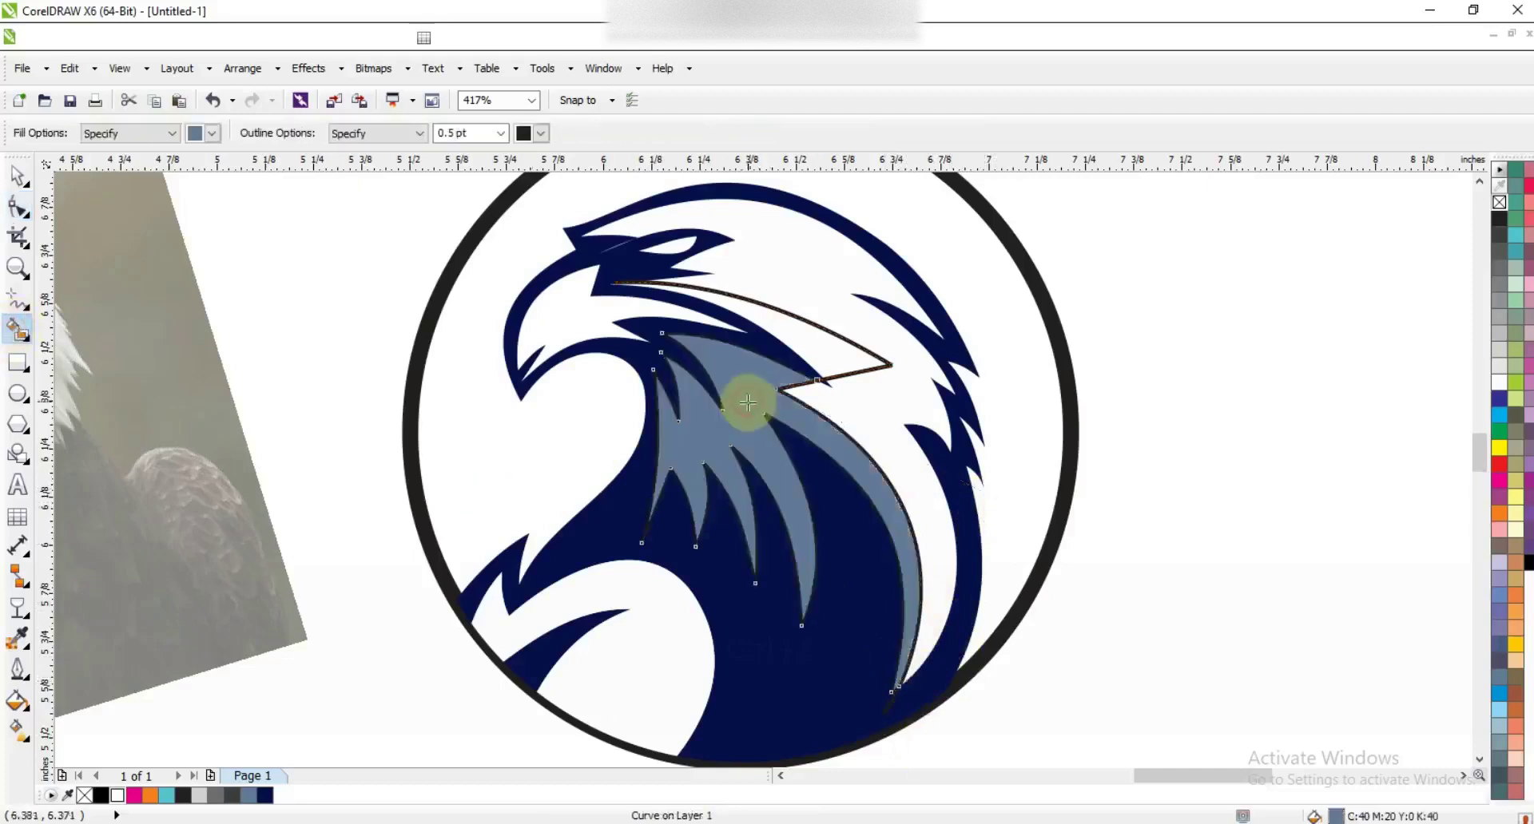
left_click(831, 350)
left_click(17, 176)
left_click(727, 398)
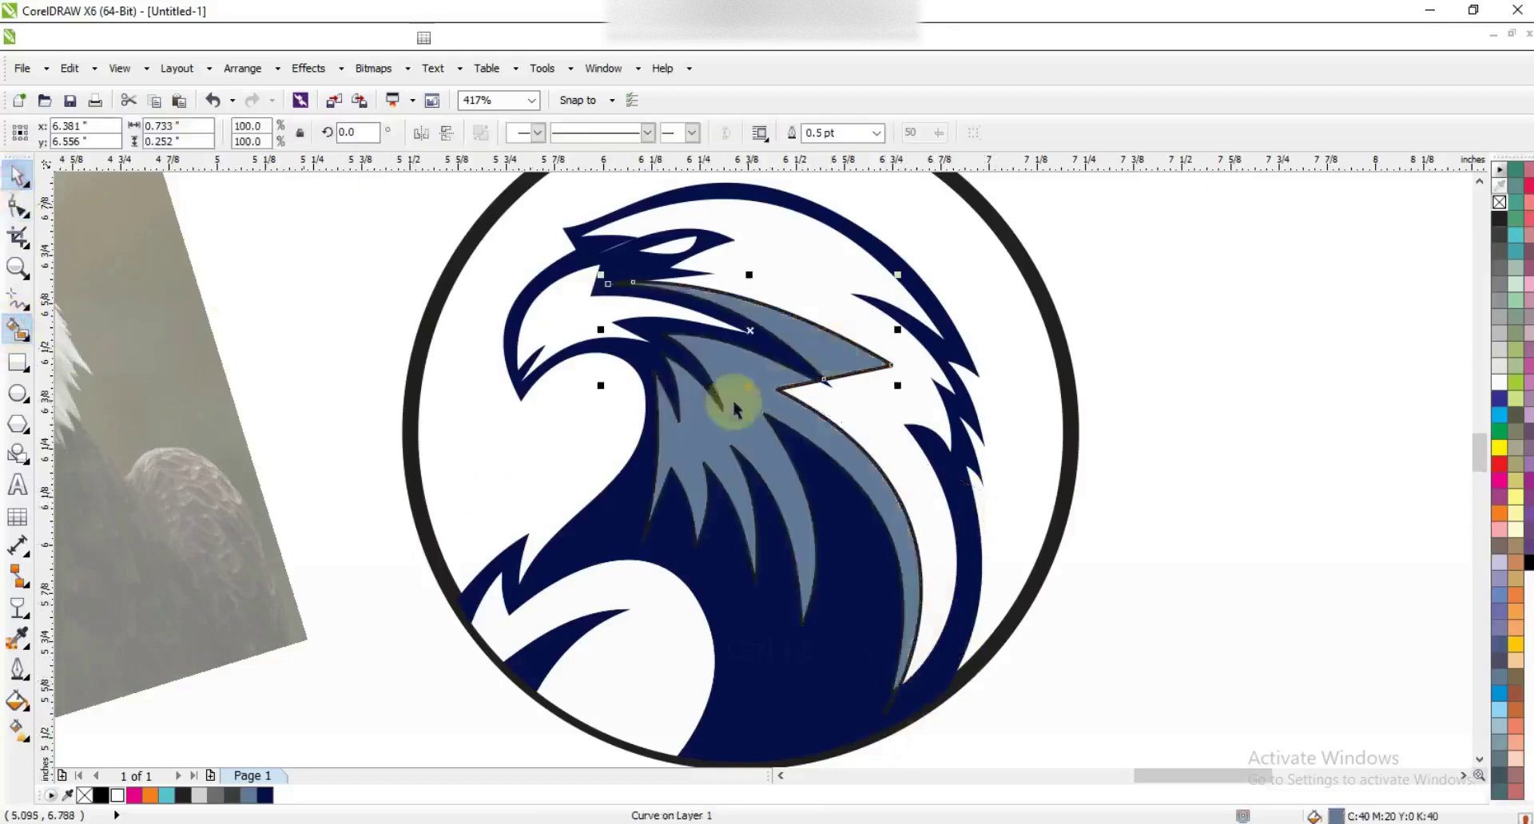
left_click(729, 392, "shift")
left_click(1503, 337)
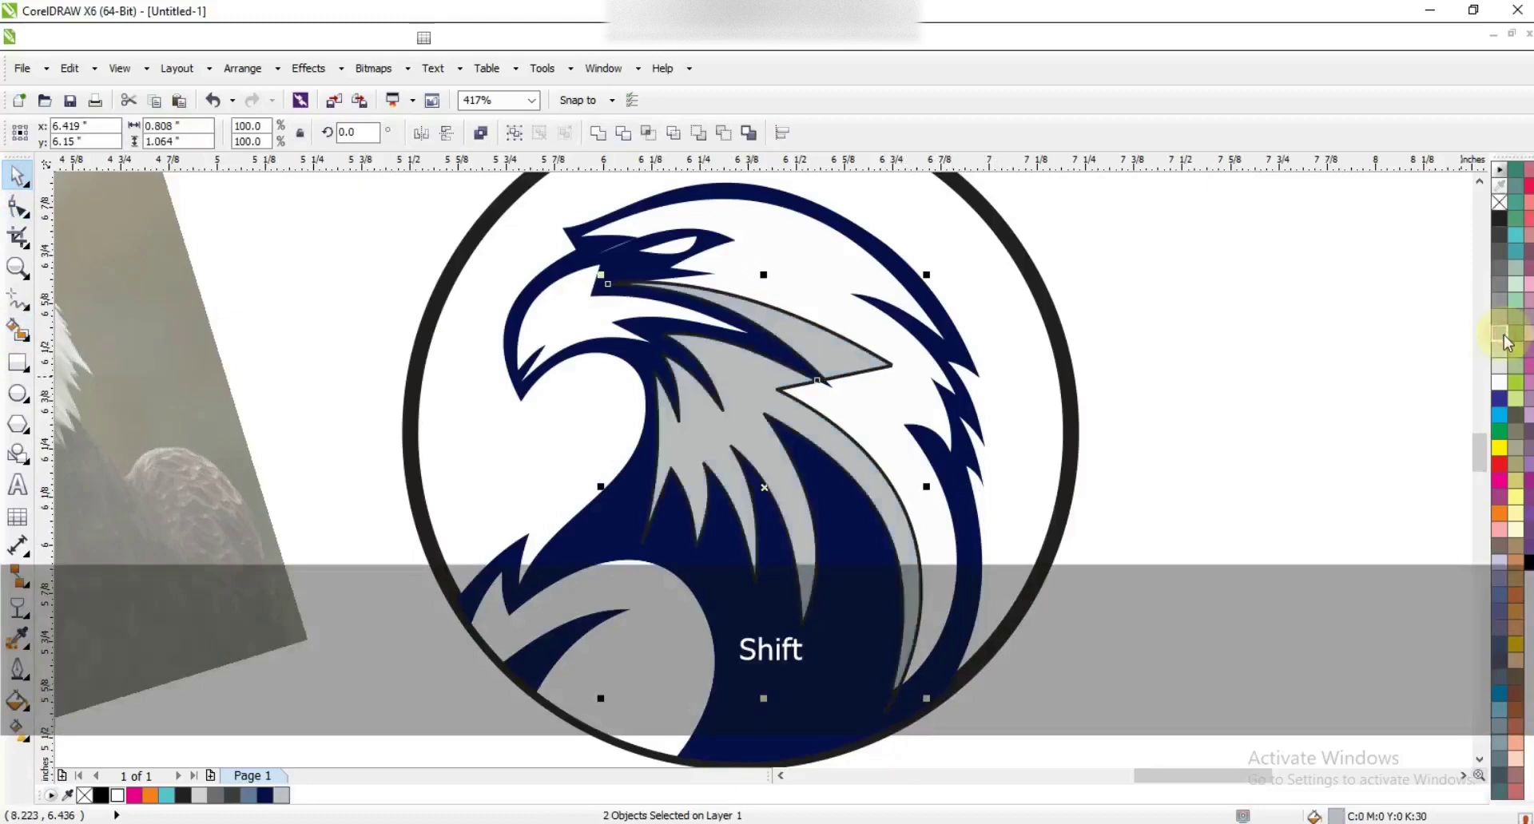
Step: Delete the 0.75 pt guide curve around the grey neck and cheek areas
left_click(1331, 329)
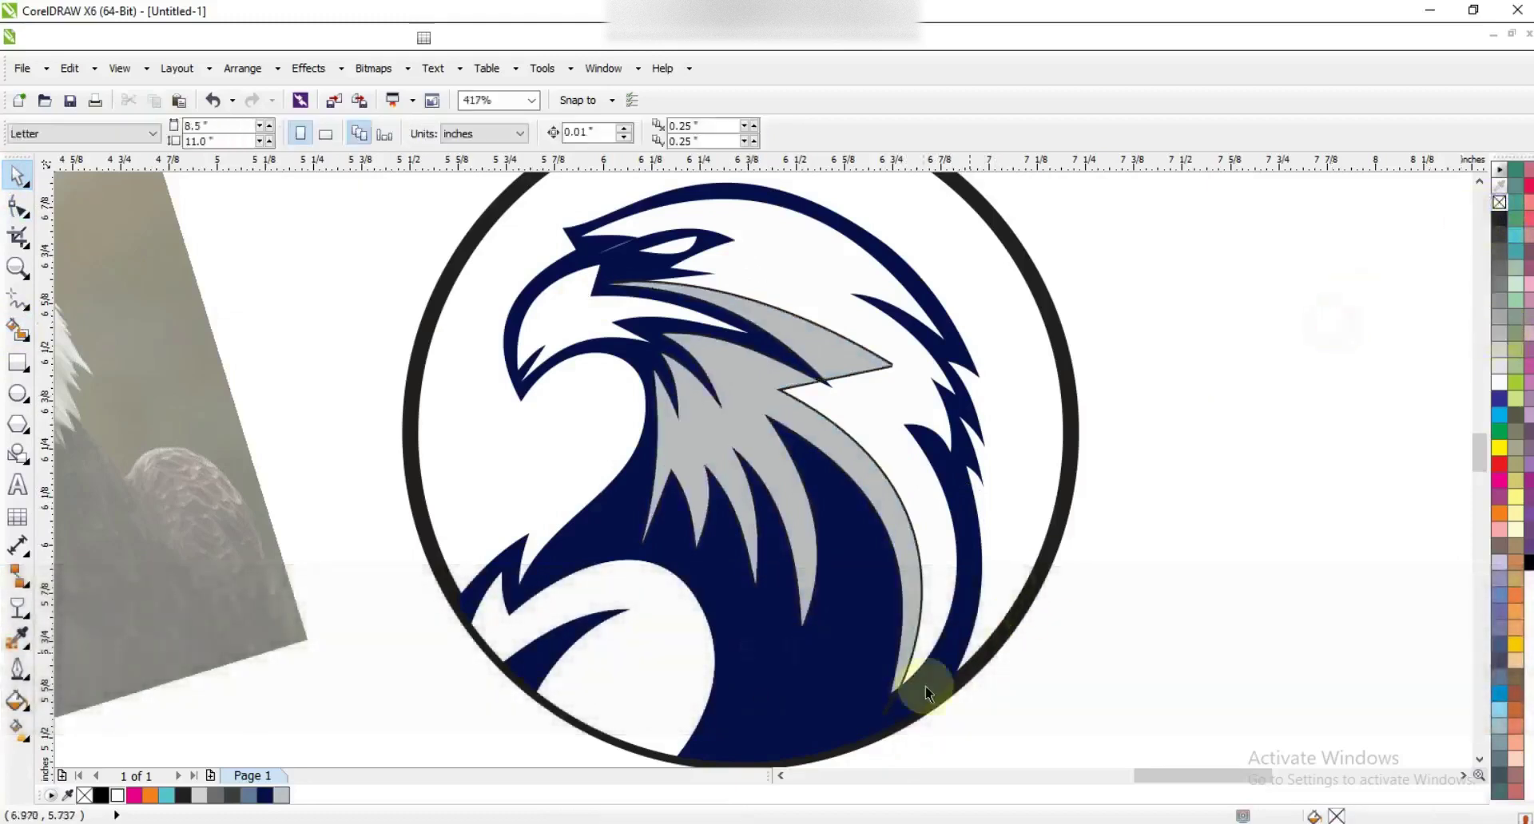
left_click(893, 701)
key("Delete")
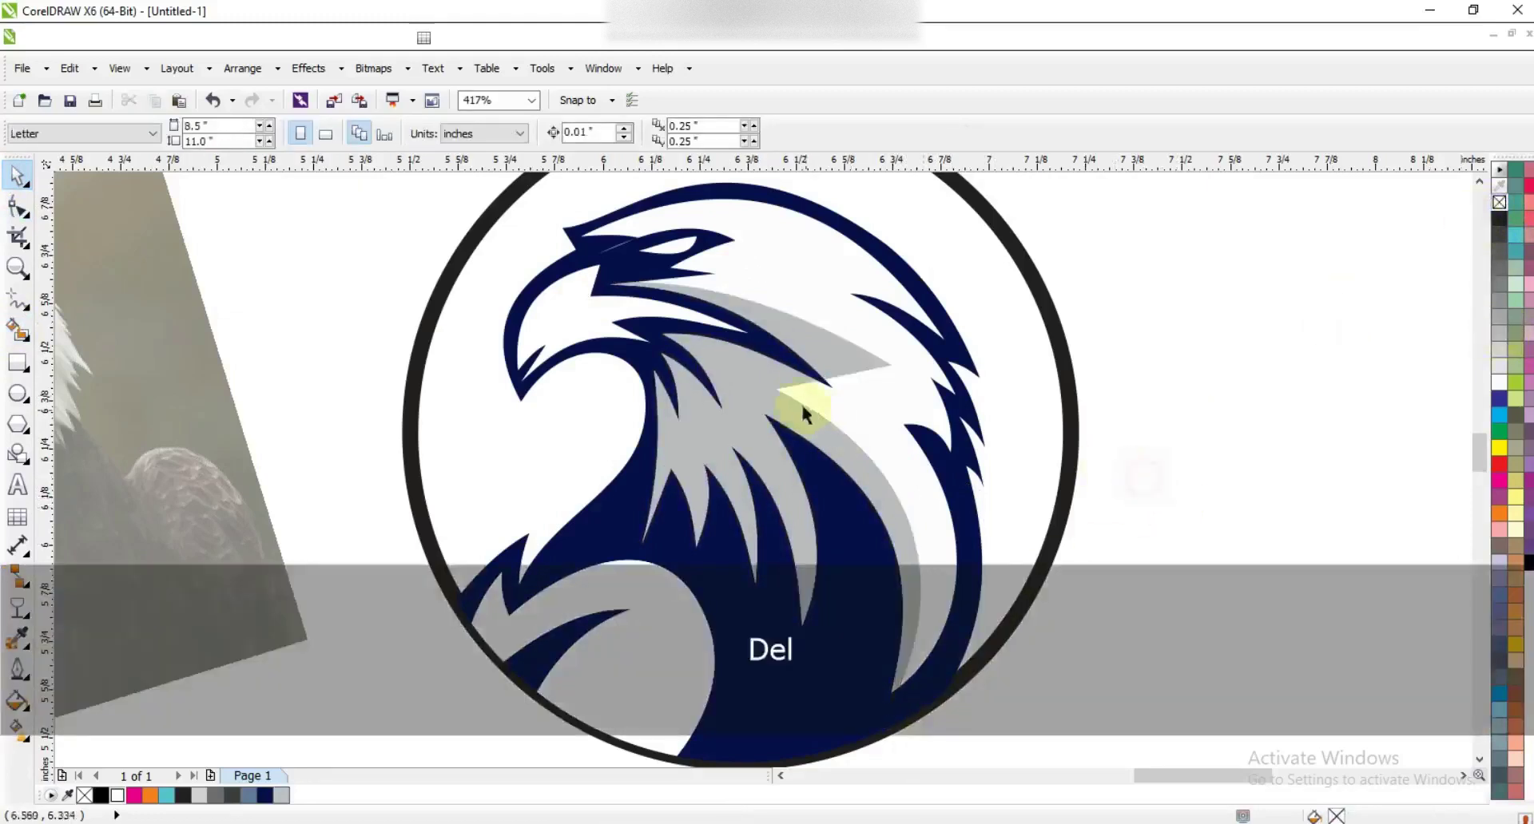
Step: Lighten the neck-feather and cheek shading shapes to 20% black
scroll(803, 407, "down", 1)
key("Escape")
left_click(780, 406)
left_click(817, 373, "shift")
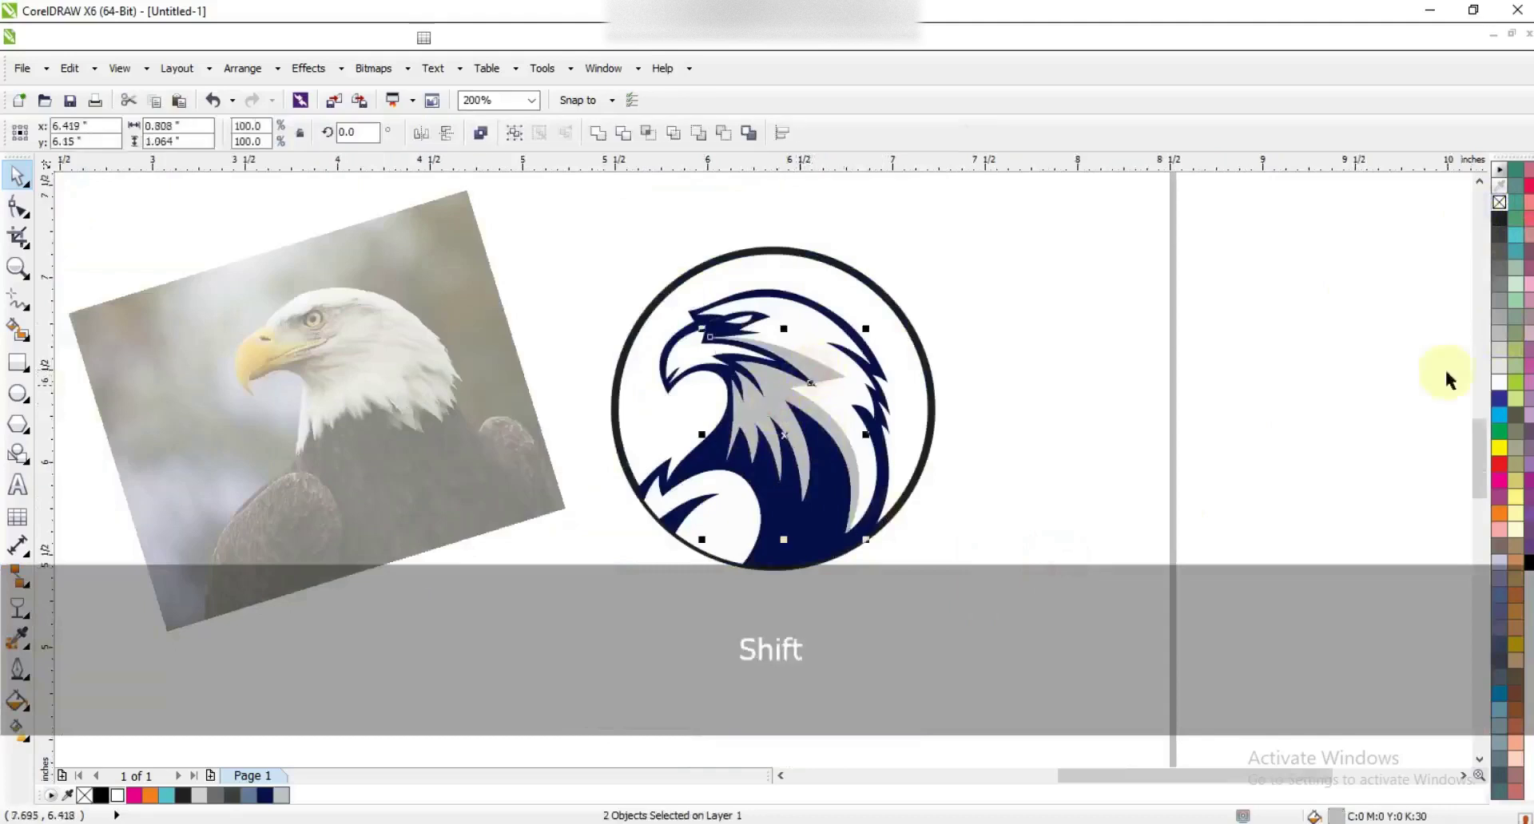
left_click(1499, 349)
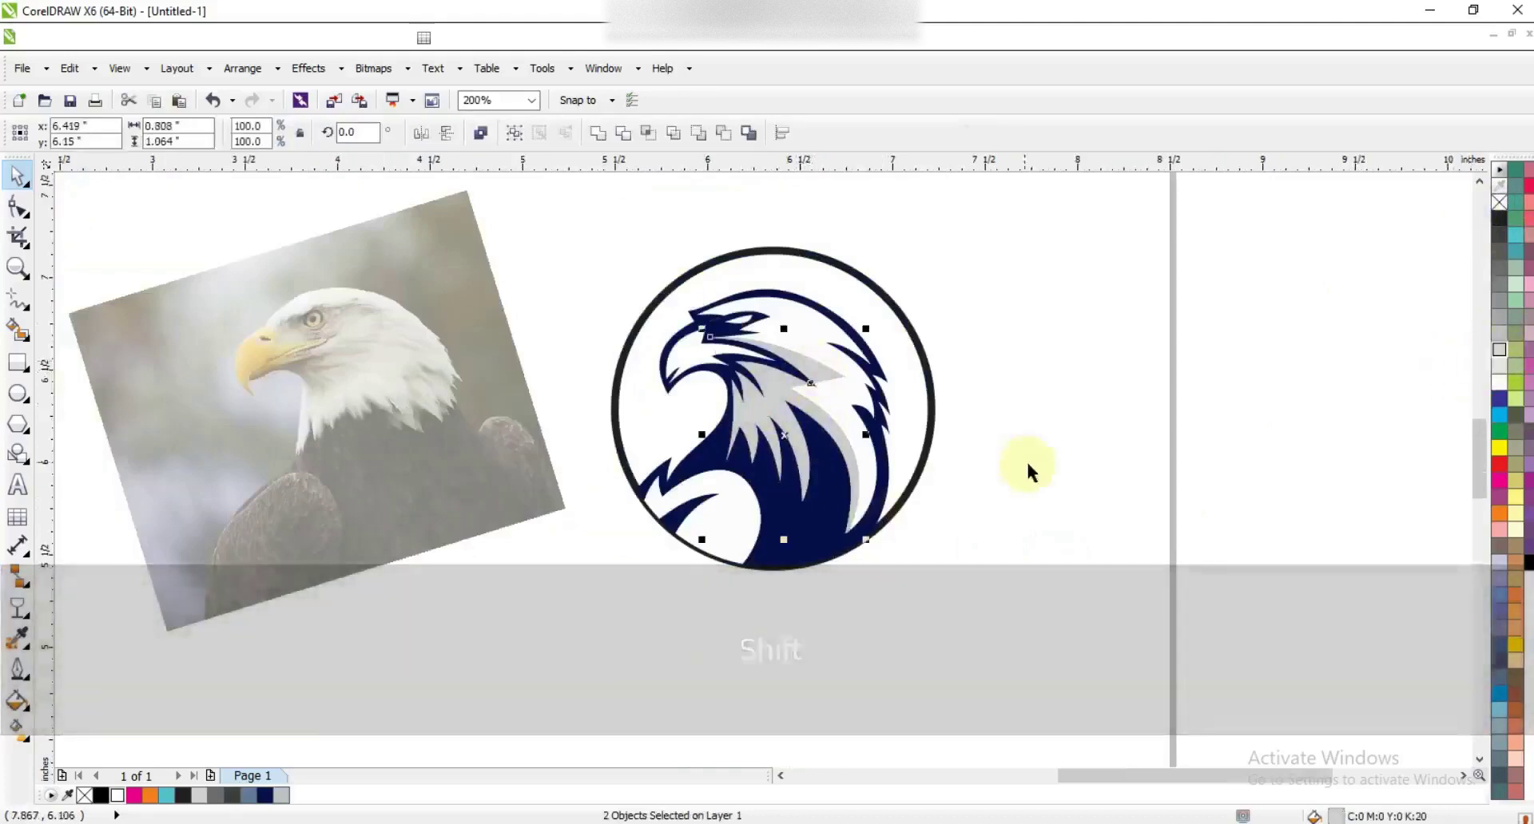
left_click(1043, 472)
Step: Draw a guide line about 0.66 inches wide across the beak and bend it upward into an arc dividing upper and lower beak
left_click(17, 268)
left_click_drag(604, 232, 1008, 470)
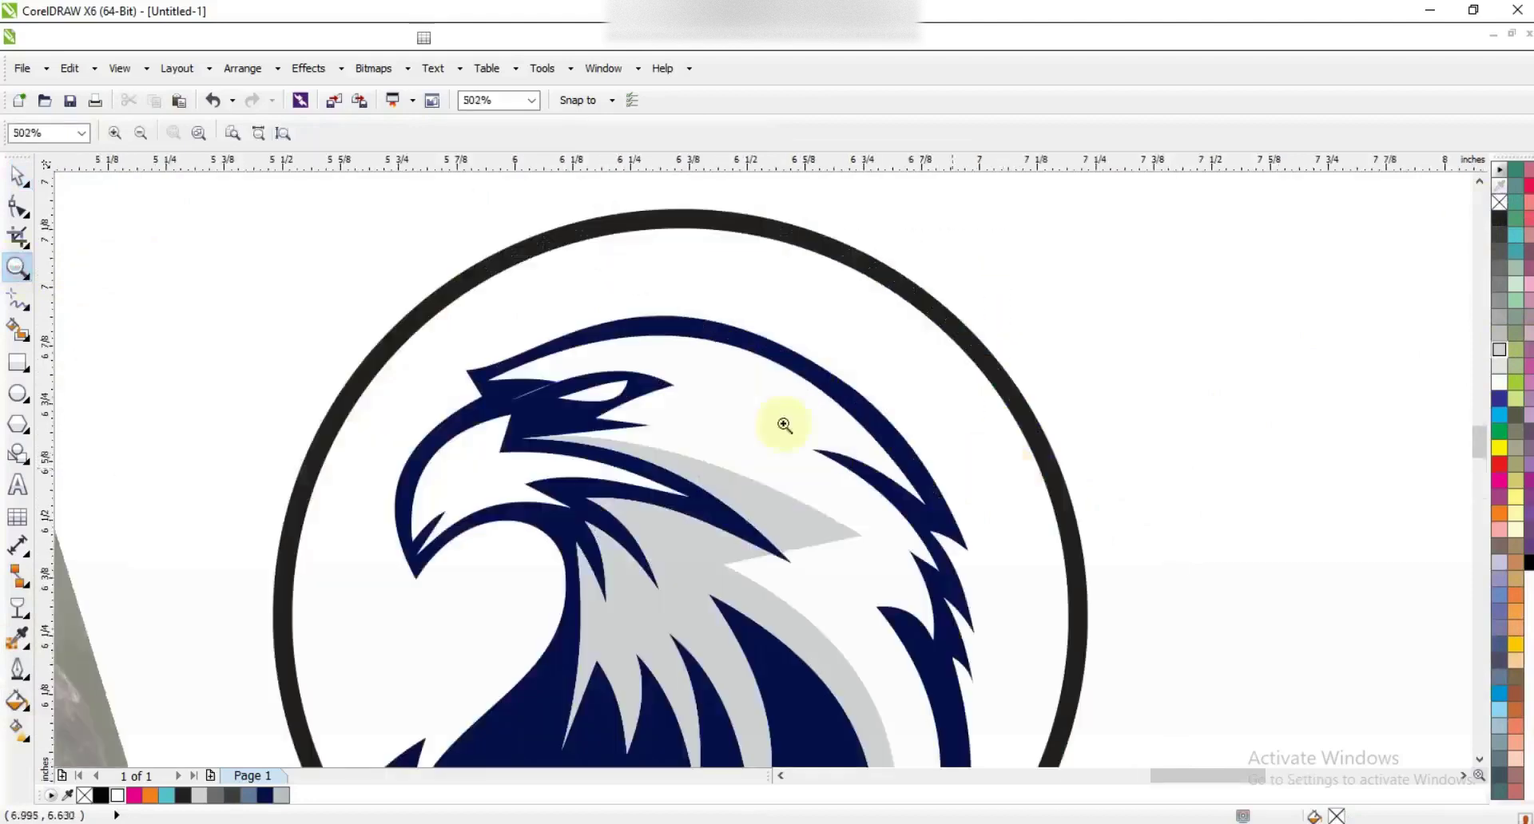
left_click(18, 299)
mouse_move(691, 492)
left_mouse_down()
mouse_move(616, 490)
mouse_move(360, 559)
mouse_move(386, 568)
left_mouse_up()
left_click(18, 209)
left_click_drag(189, 327, 856, 598)
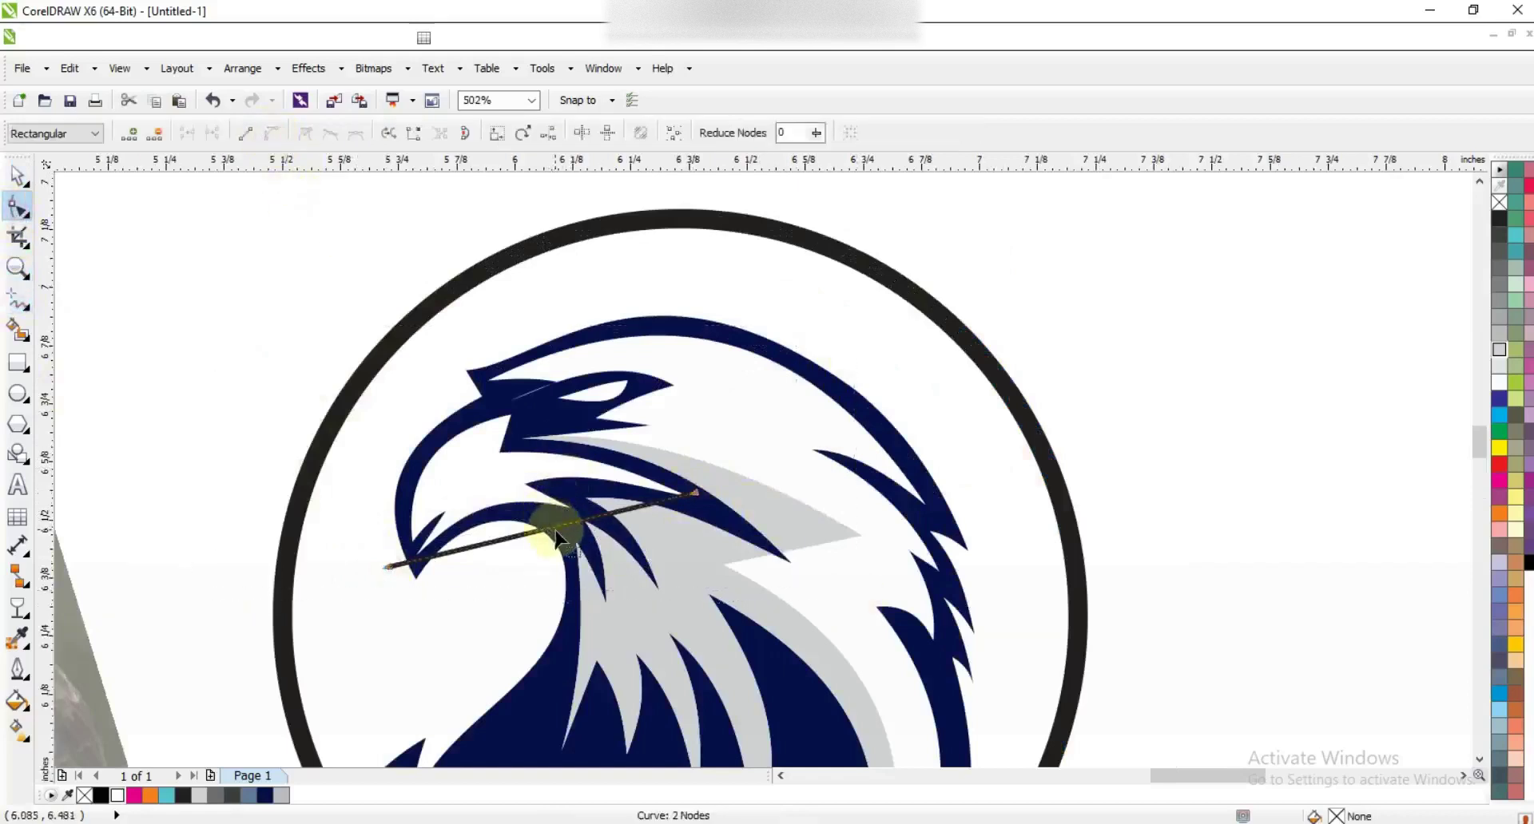
left_click_drag(559, 528, 552, 456)
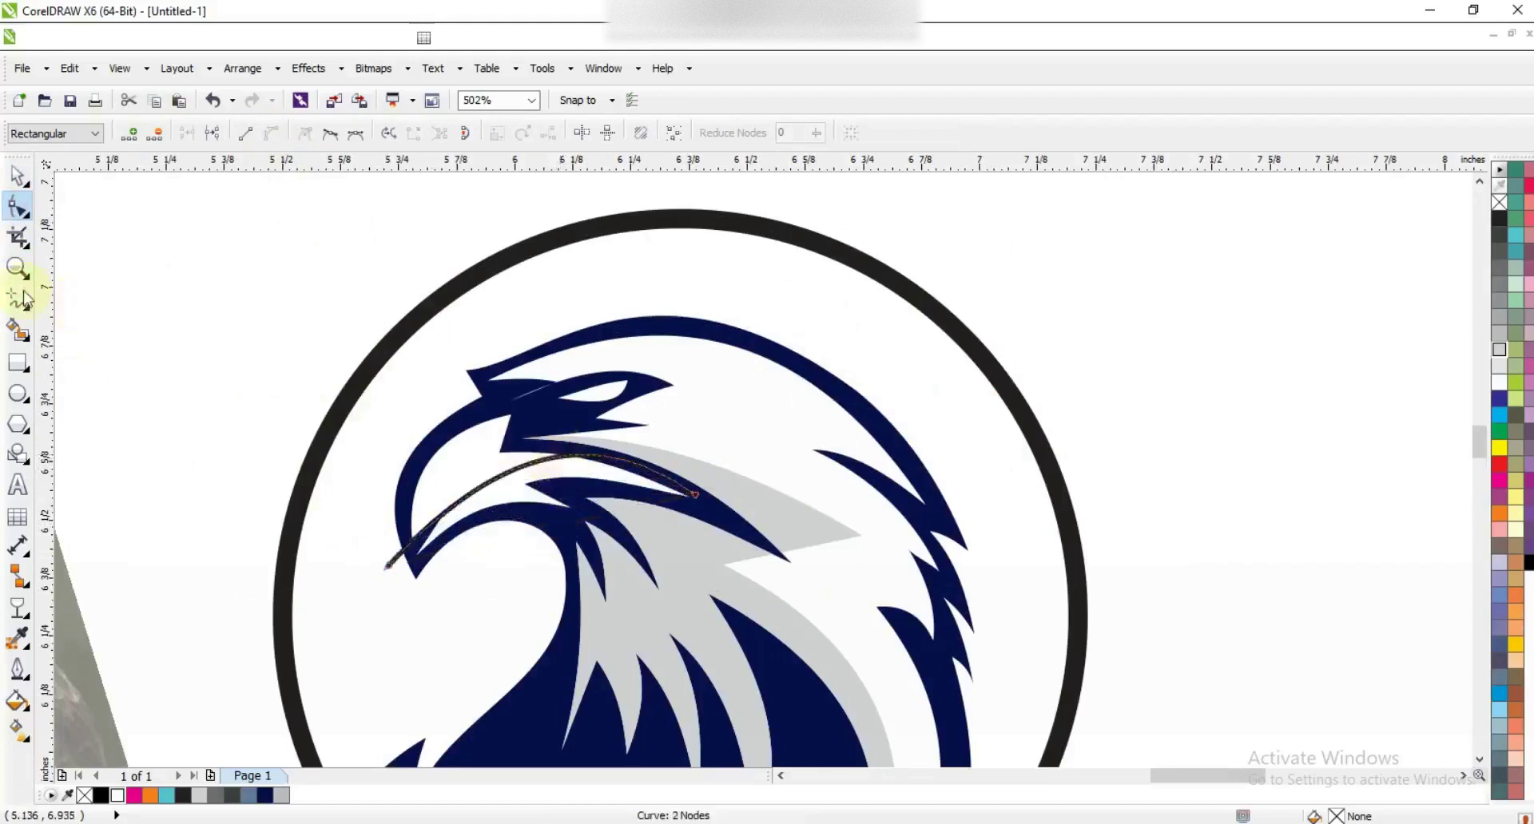
Step: Smart-fill the upper beak area above the arc and delete the beak guide curve
left_click(18, 319)
left_click(469, 457)
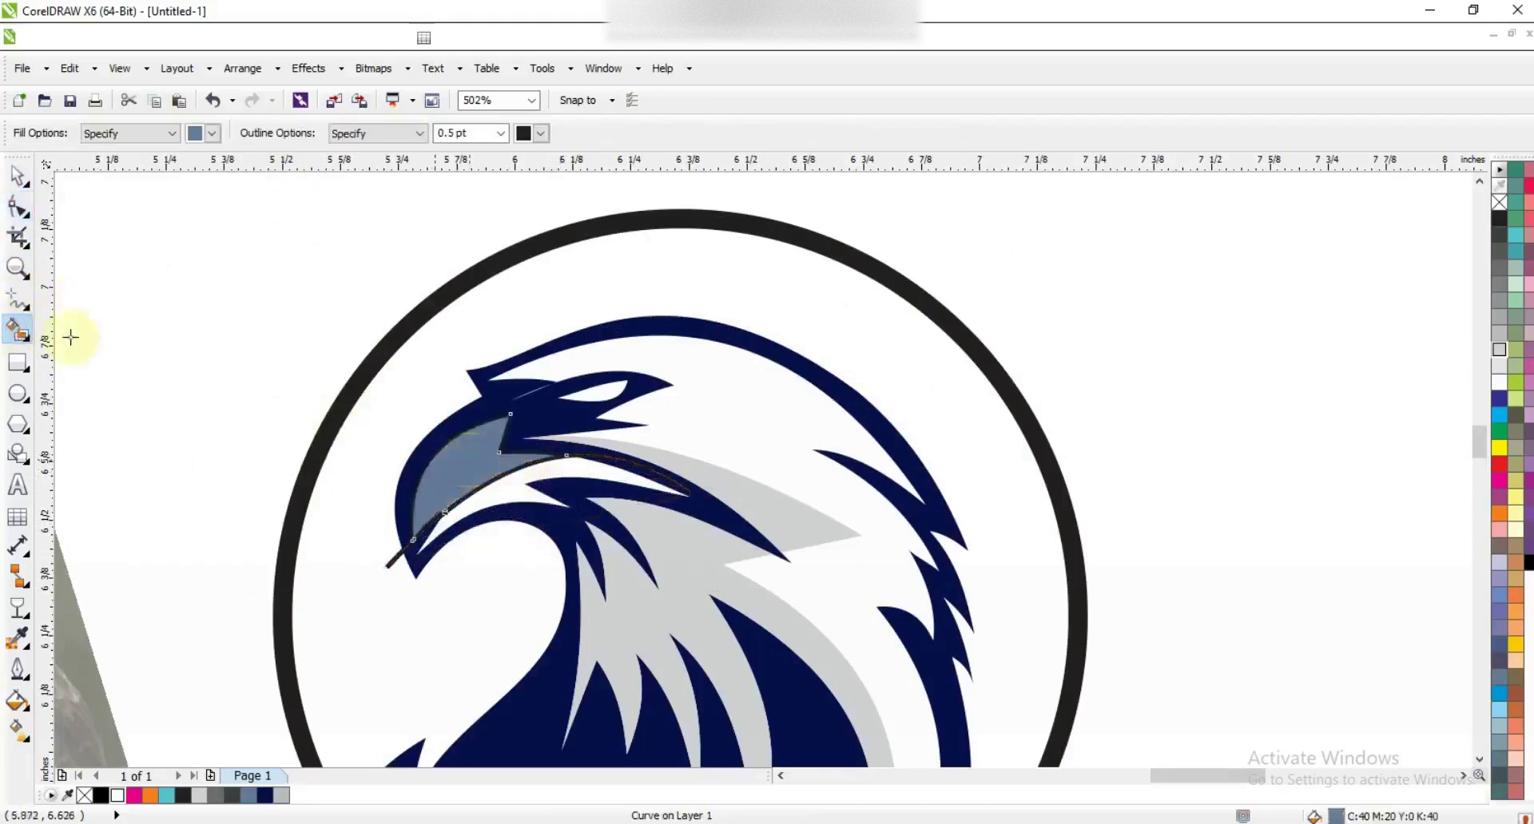
left_click(19, 177)
left_click(416, 565)
left_click(396, 560)
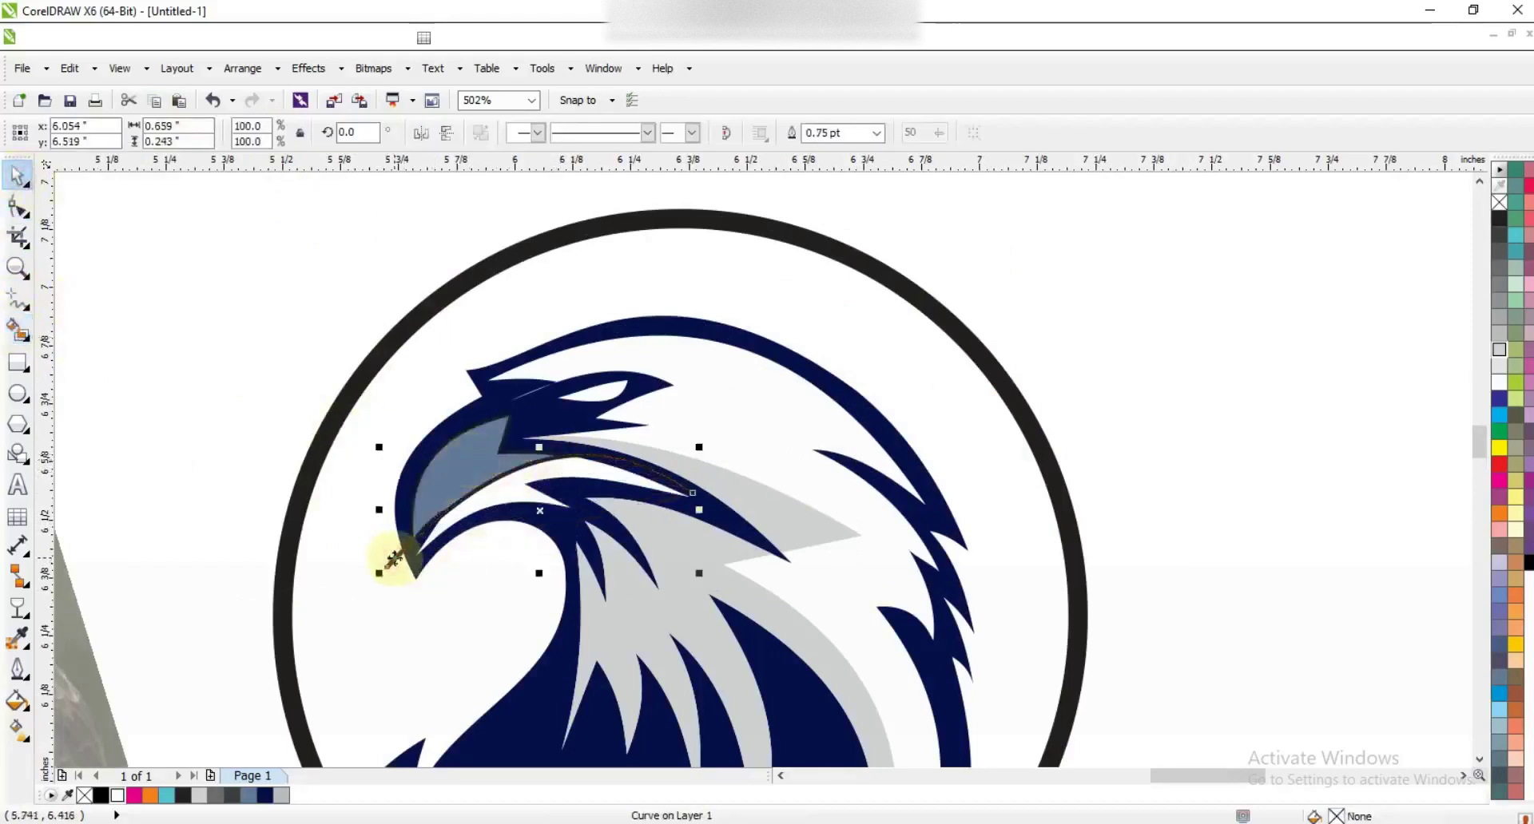
key("Delete")
Step: Colour the upper beak shape yellow (C0 M20 Y100 K0) and remove its outline
left_click(430, 482)
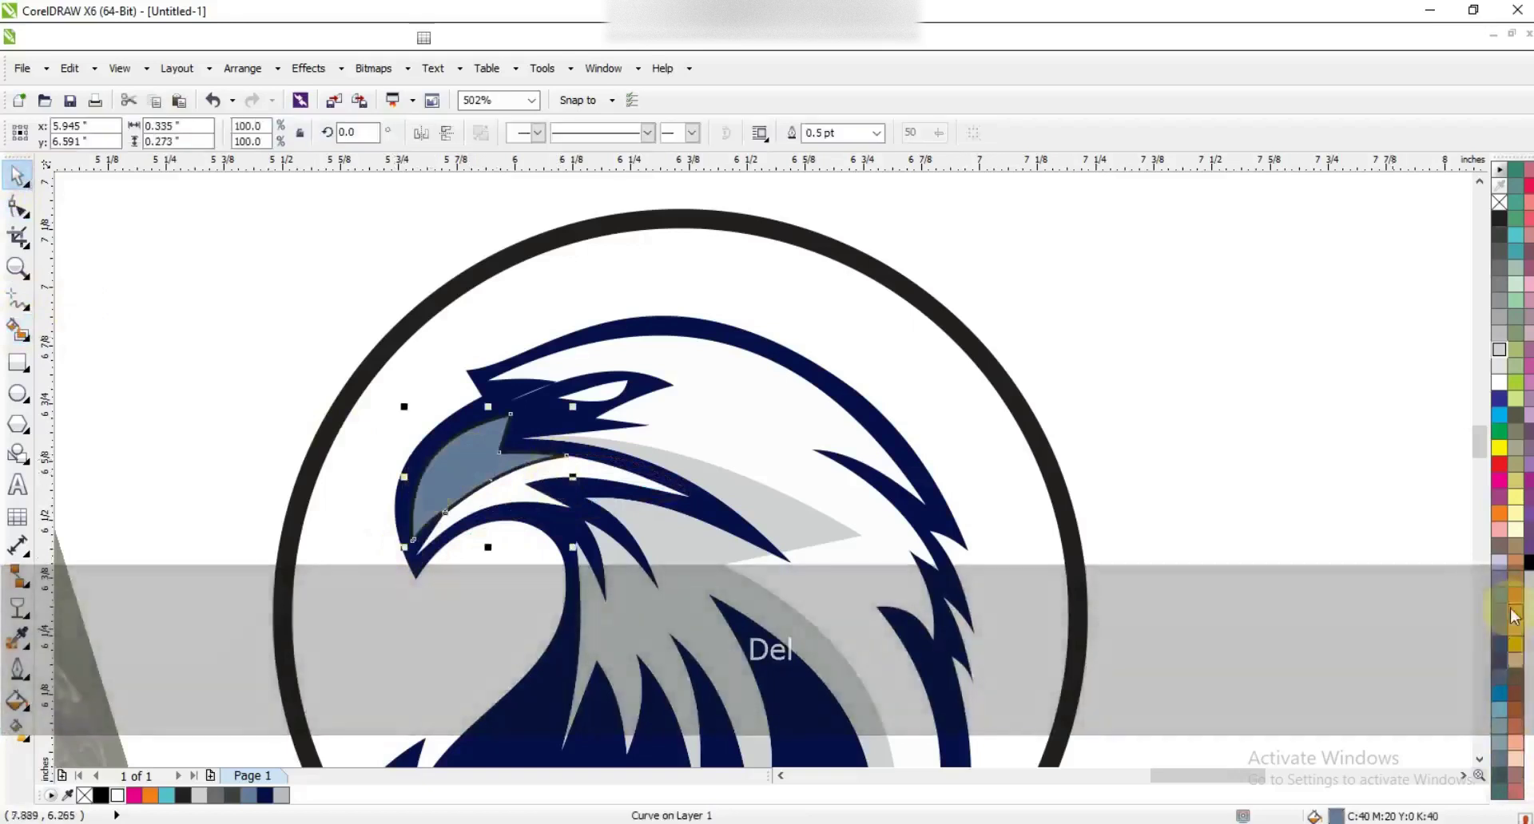
left_click(1516, 645)
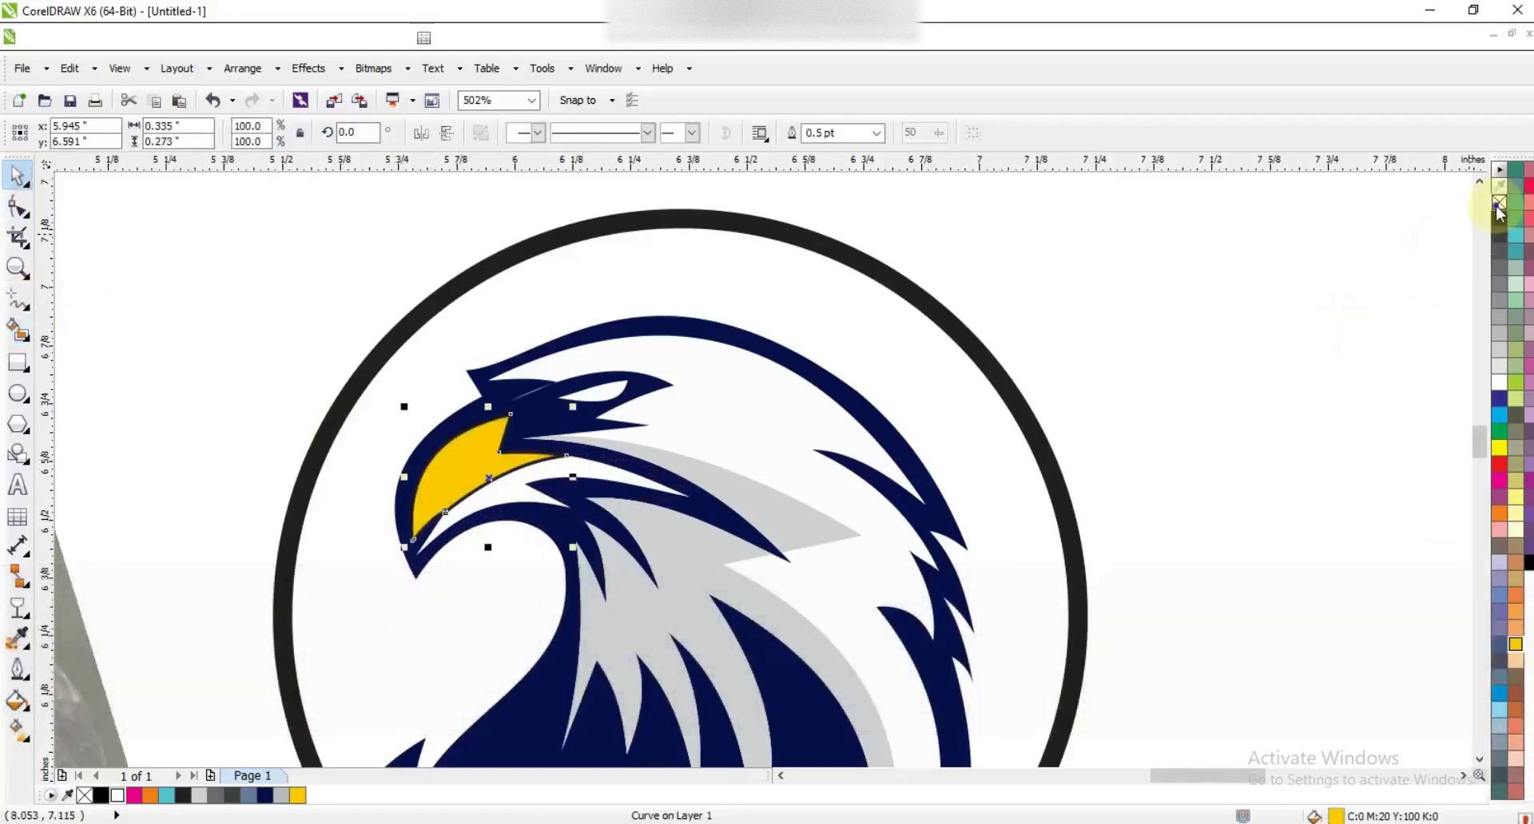
right_click(1498, 203)
left_click(1346, 296)
Step: Fill the lower beak shape with a linear gradient from red at the cheek to orange at the beak tip
left_click(515, 489)
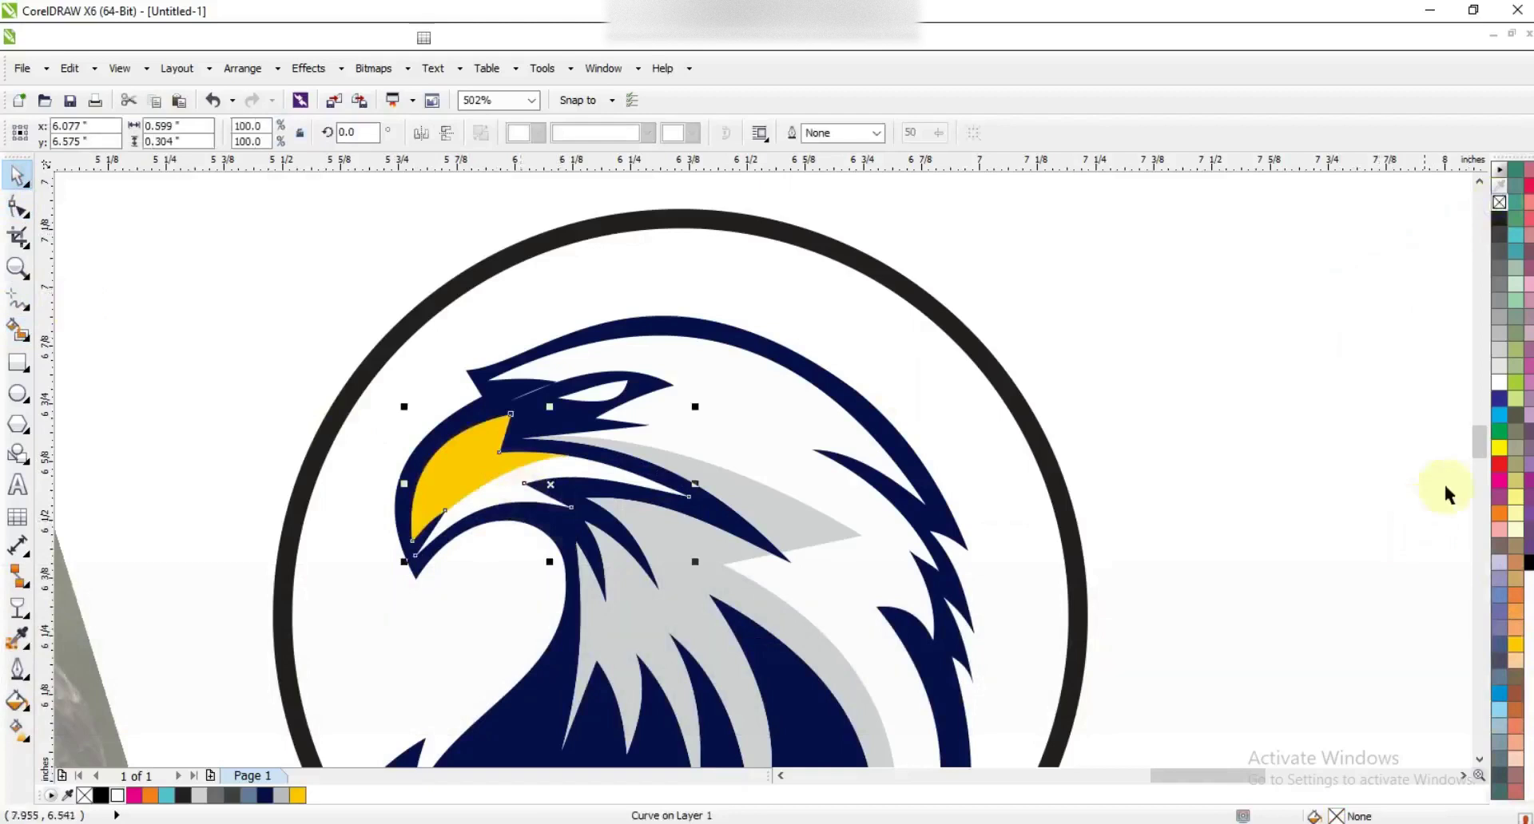
left_click(1499, 464)
key("g")
left_click_drag(667, 464, 455, 505)
left_click_drag(1498, 513, 417, 509)
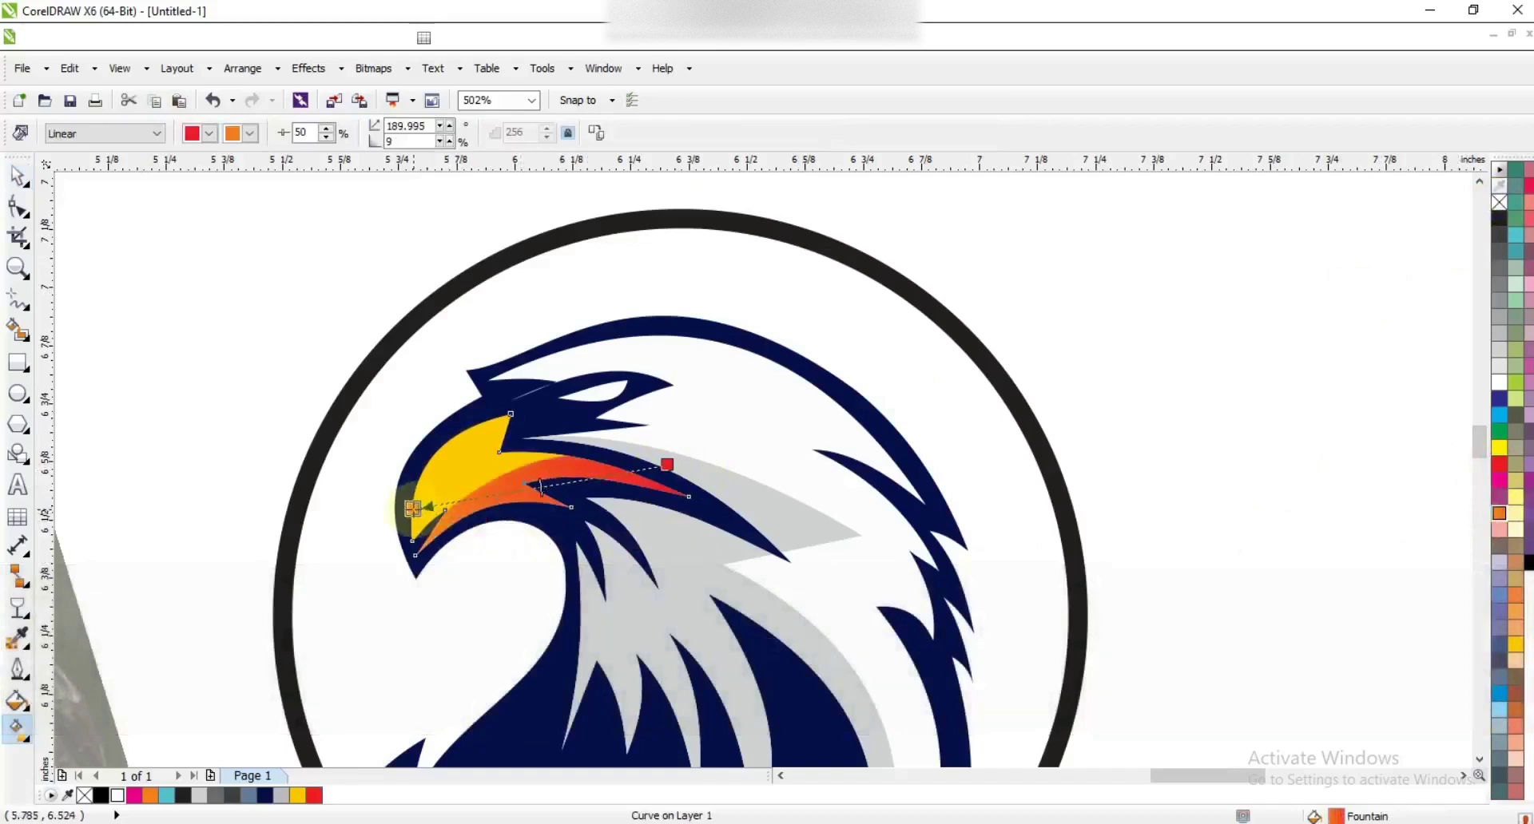
Step: Draw a short 0.75 pt guide line diagonally across the white eye and bend it into a slight curve
left_click(18, 267)
left_click_drag(410, 301, 881, 455)
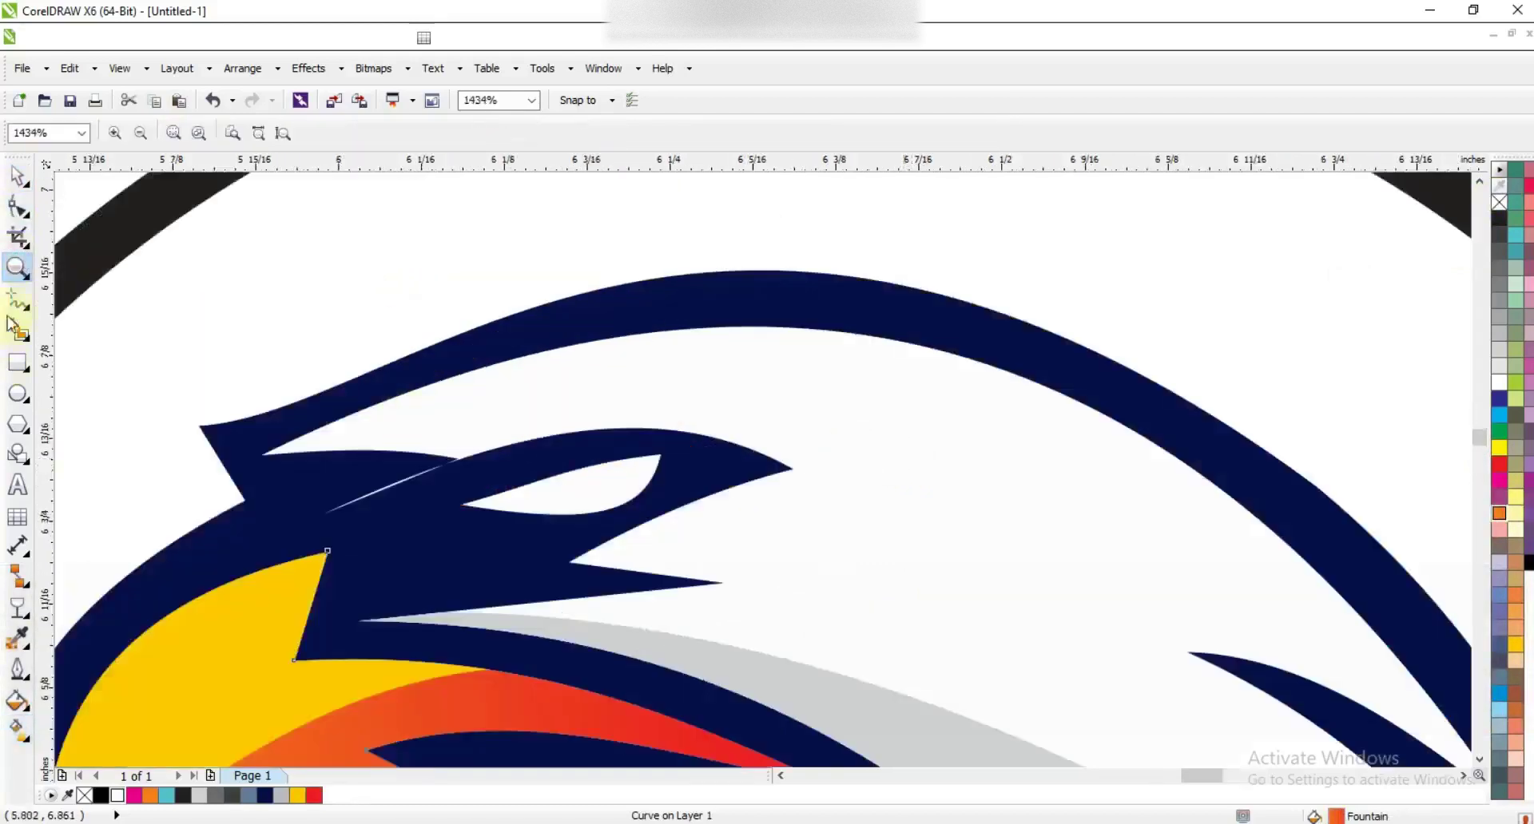
left_click(17, 298)
left_click(631, 434)
left_click(529, 529)
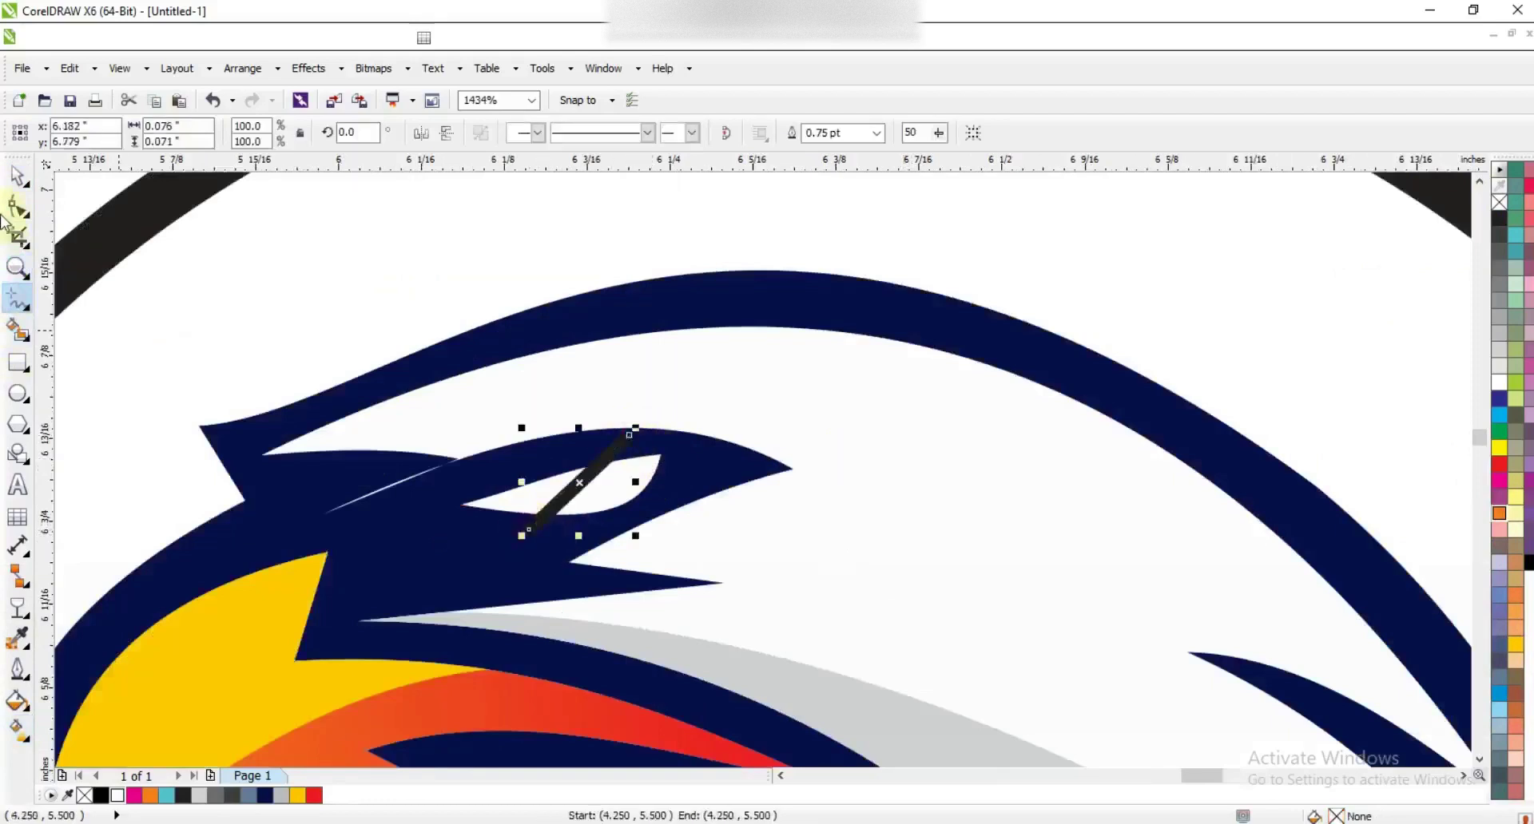
left_click(15, 209)
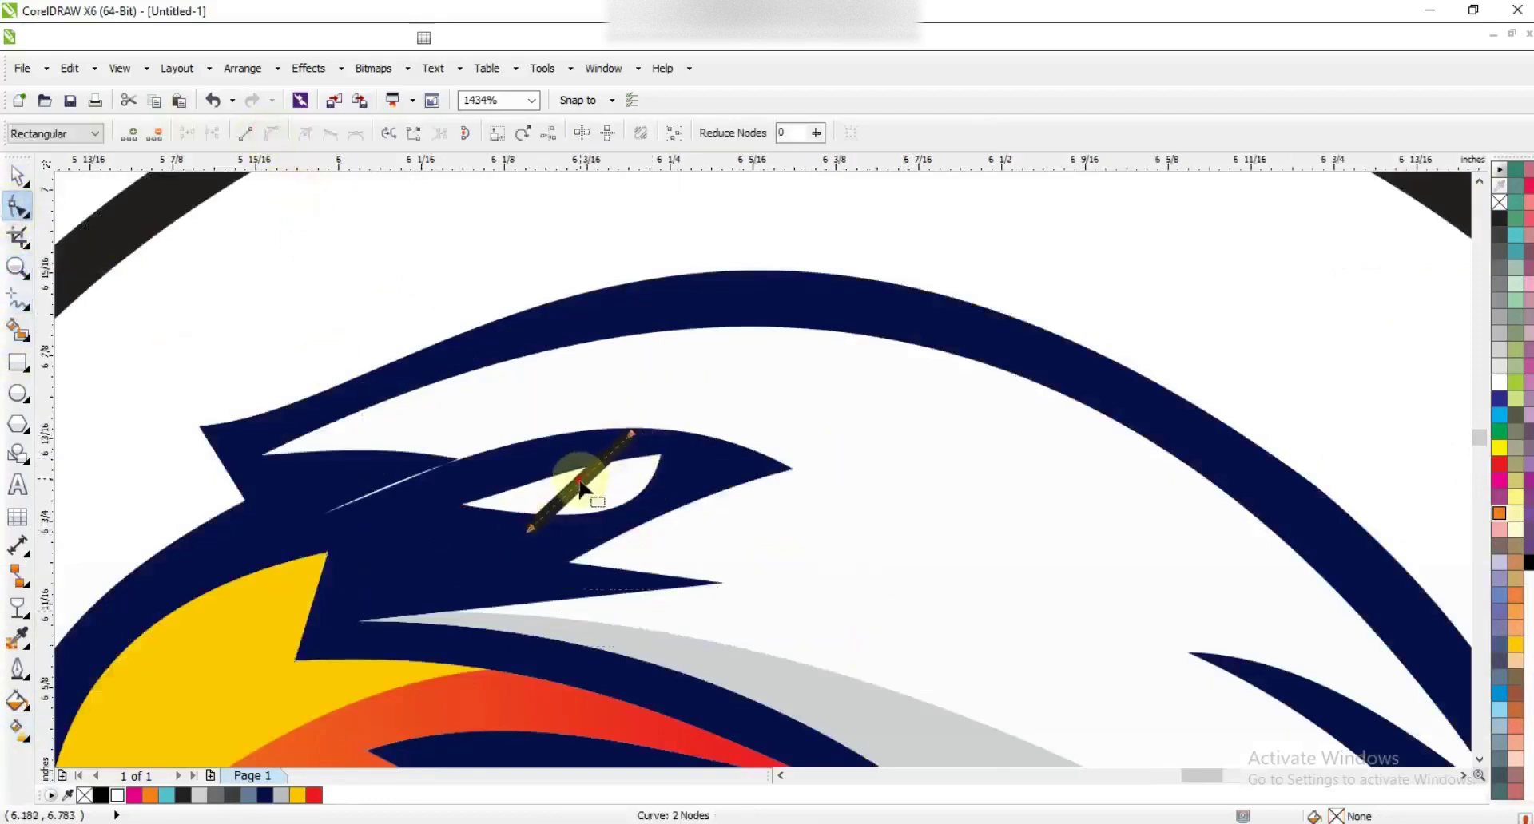
left_click_drag(586, 484, 603, 495)
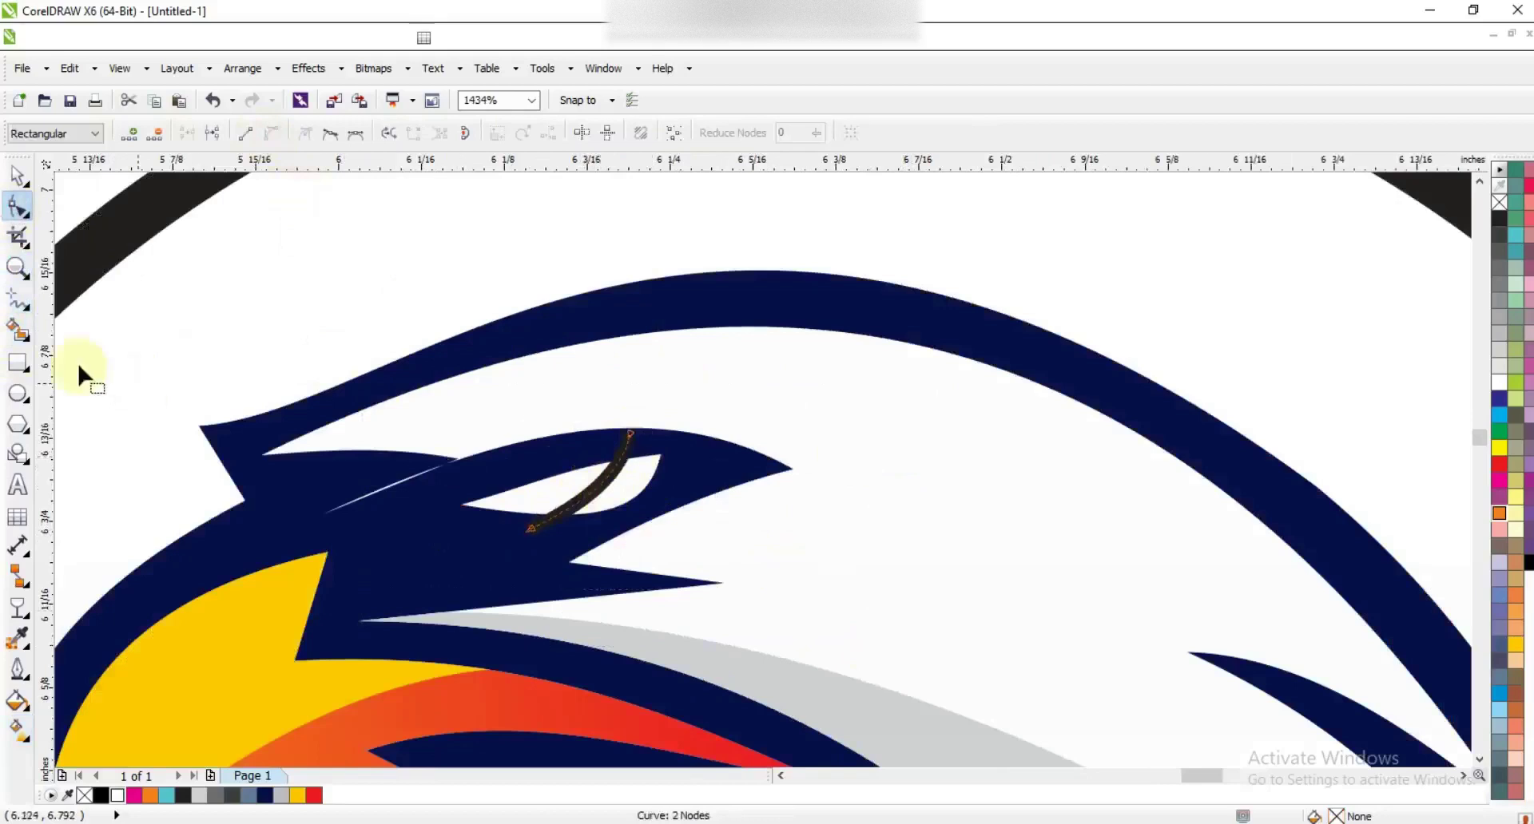
Step: Smart-fill the rear part of the eye behind the guide curve and delete the guide
left_click(18, 330)
left_click(633, 459)
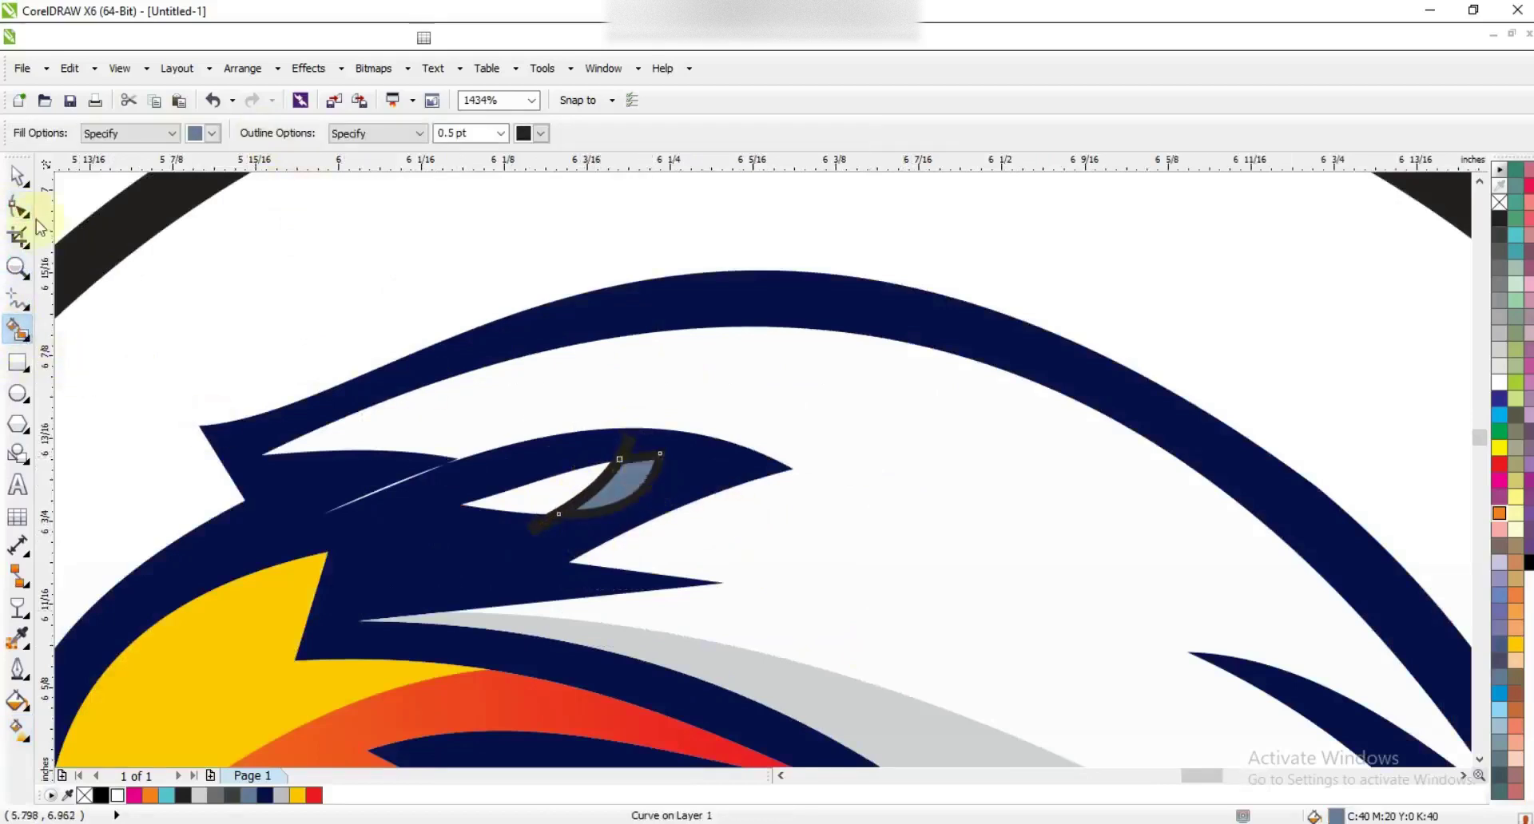
left_click(17, 176)
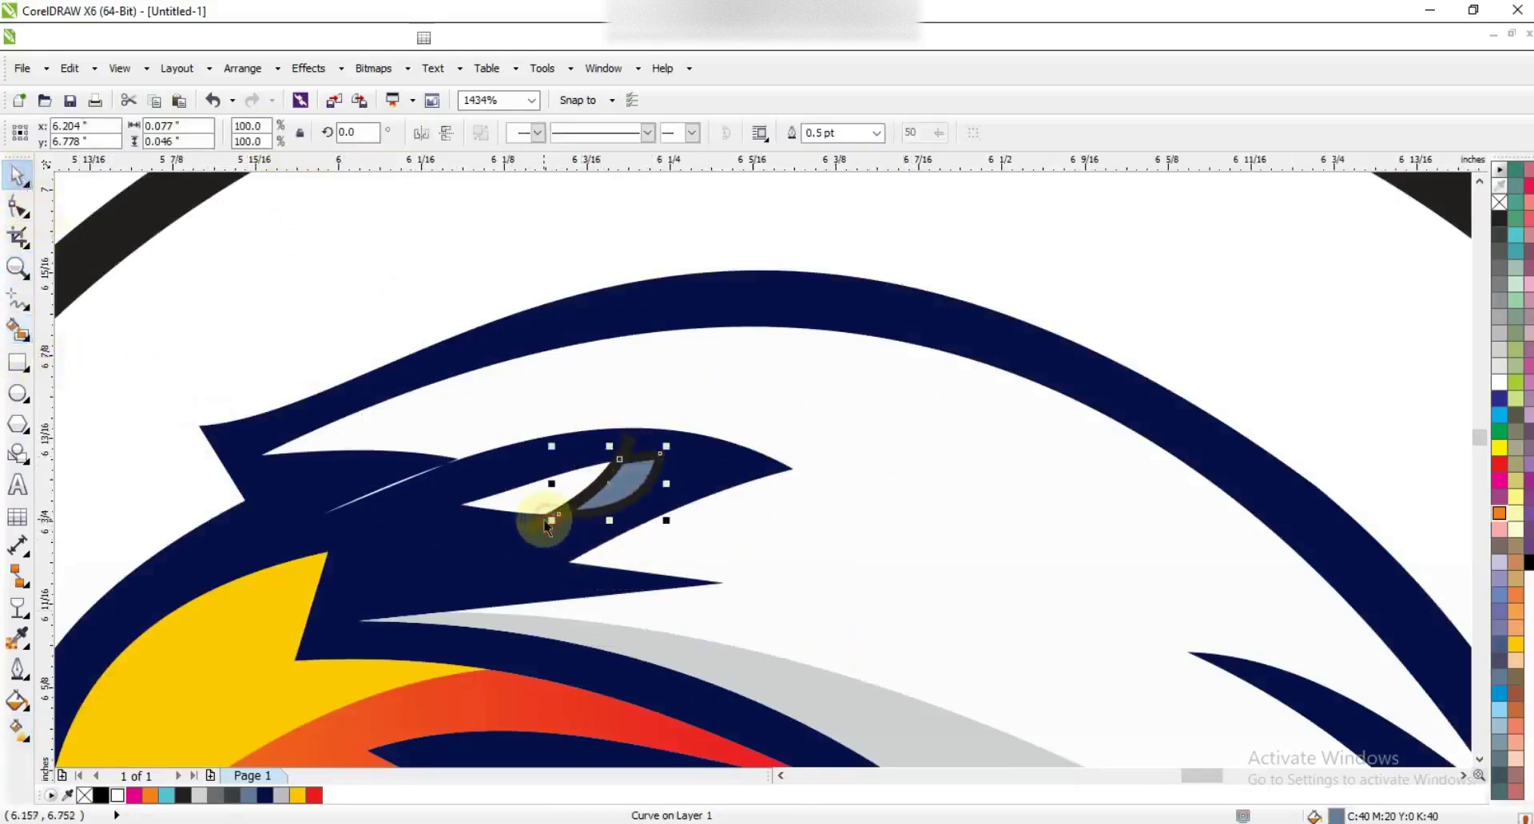
key("Delete")
Step: Fill the front part of the eye yellow and the rear part red, and remove the outlines from both
left_click(548, 491)
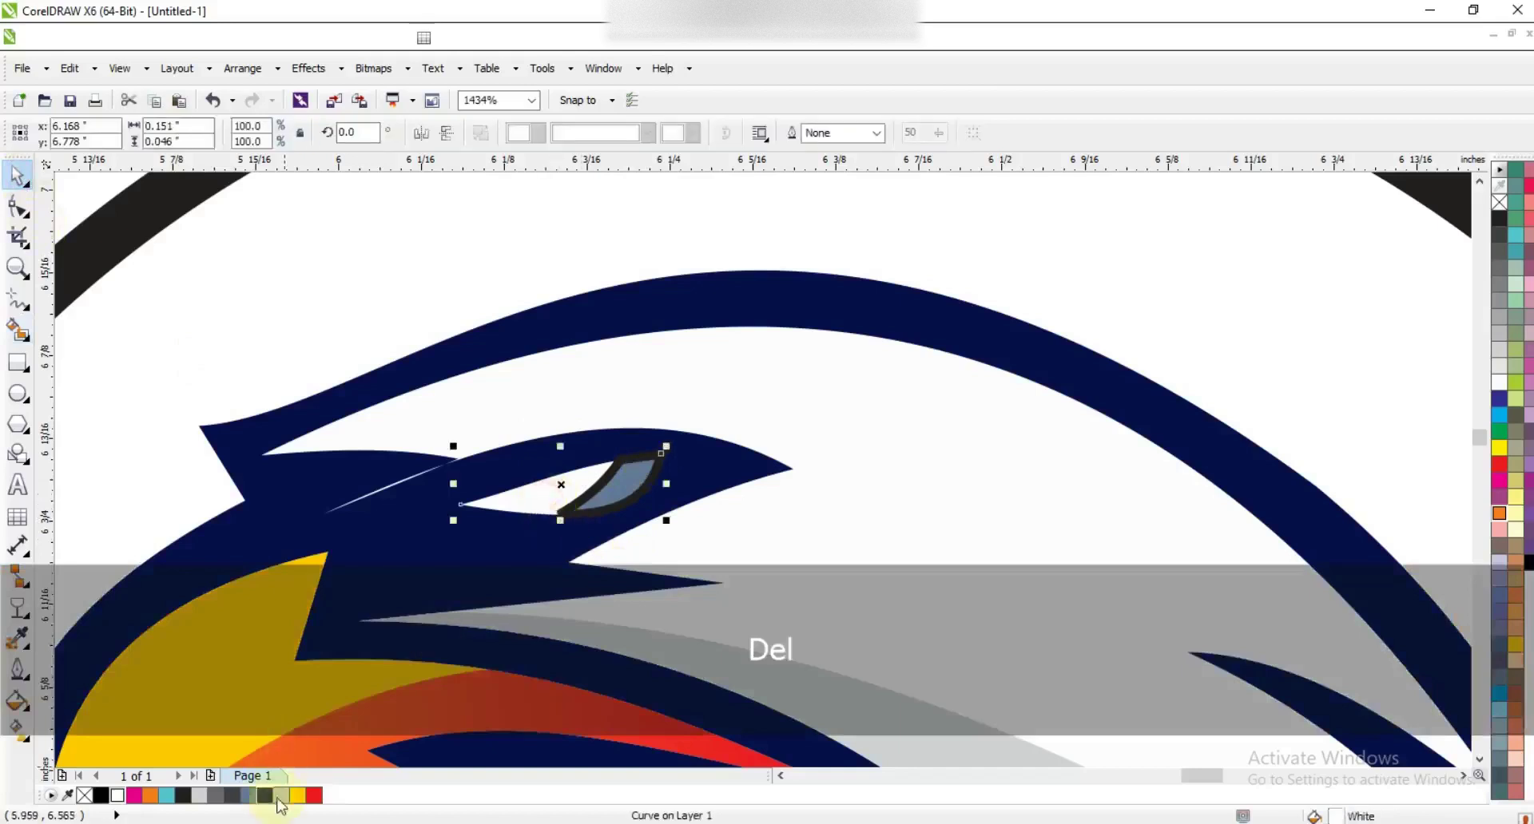
left_click(297, 795)
left_click(314, 794)
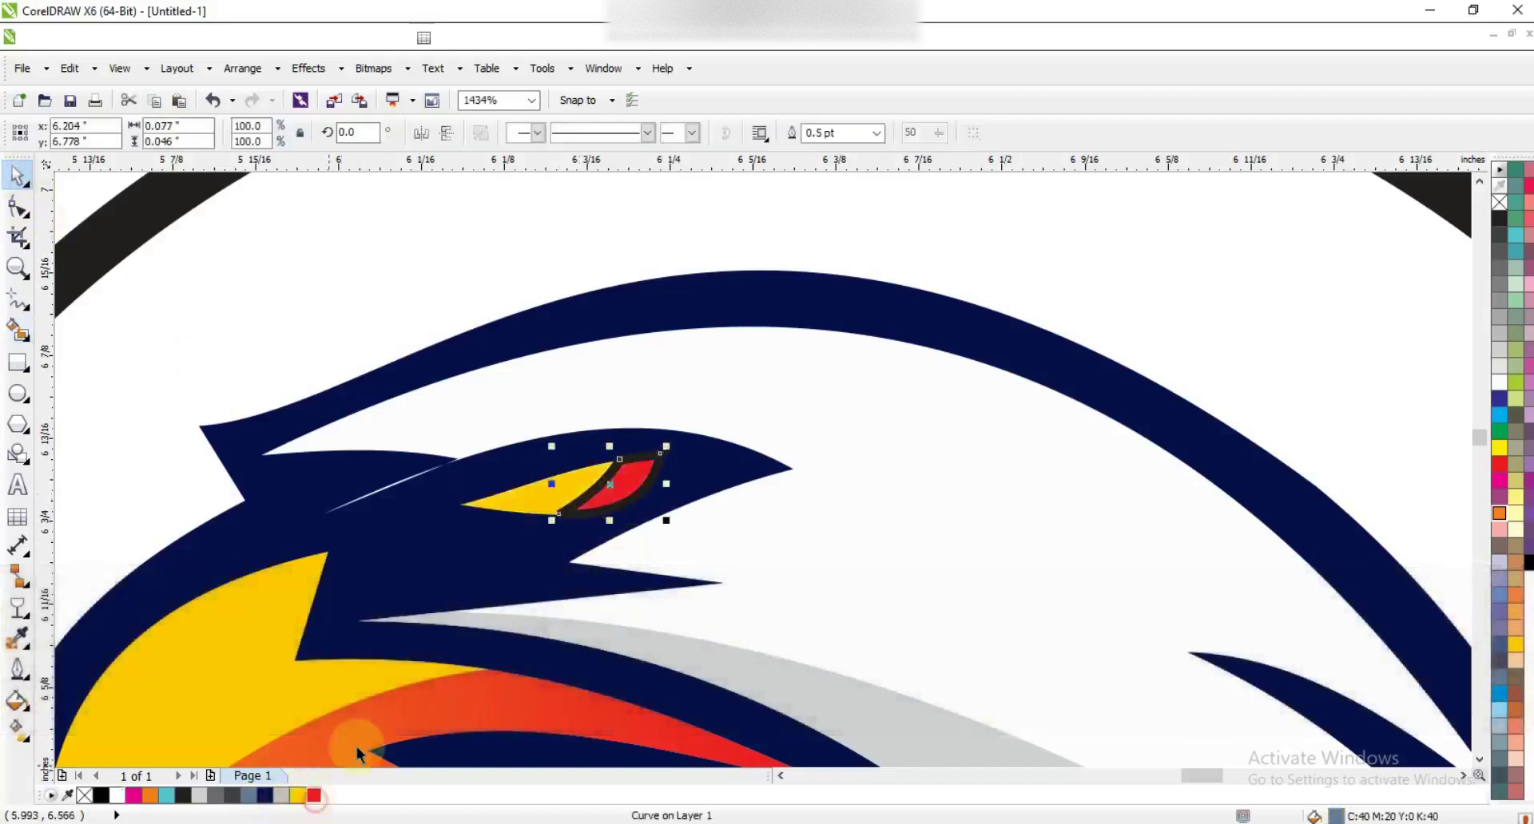
left_click(557, 479, "shift")
key("F3")
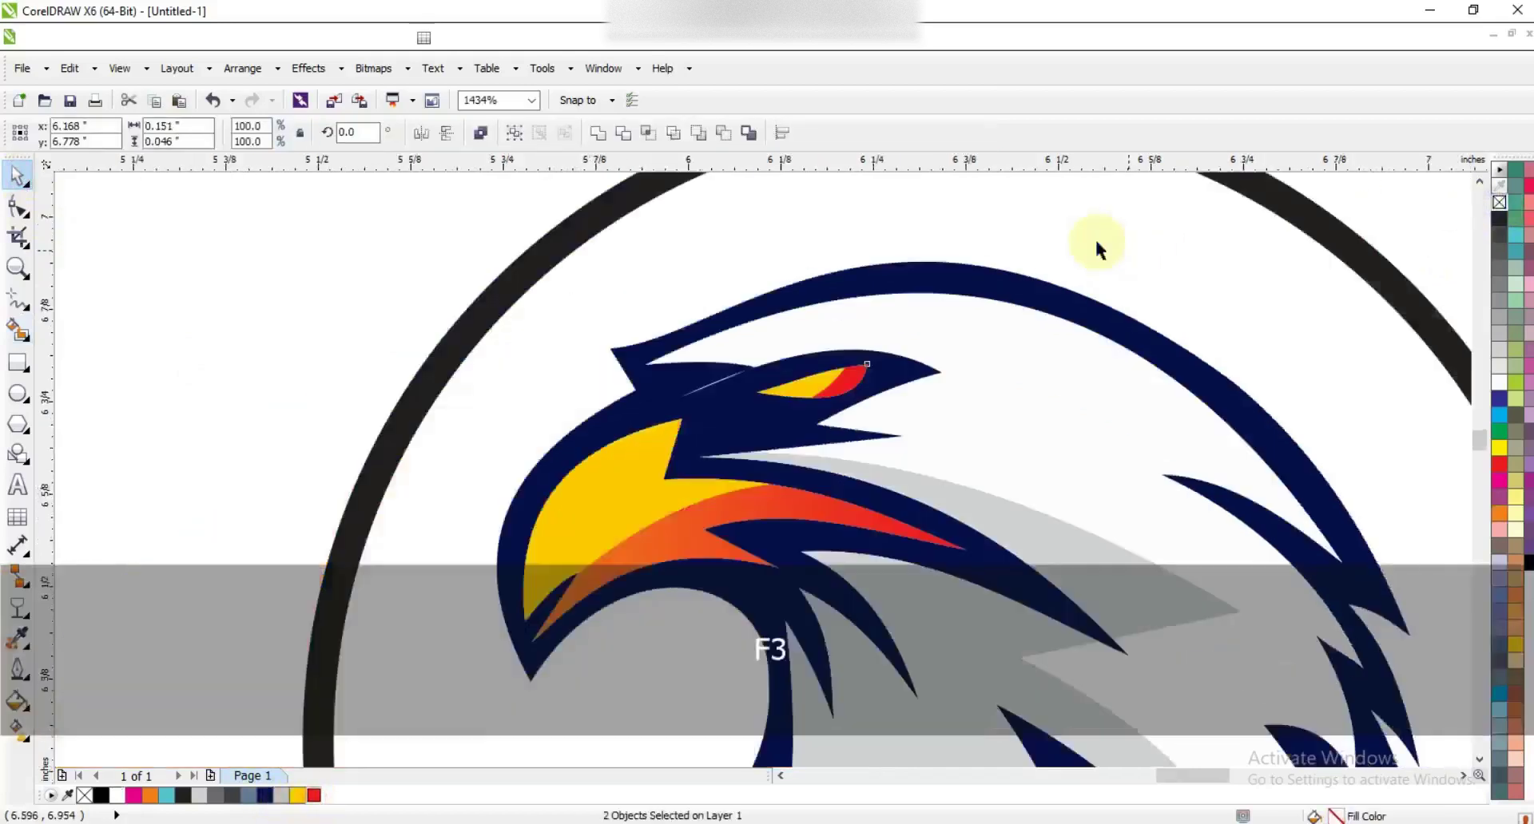
key("F3")
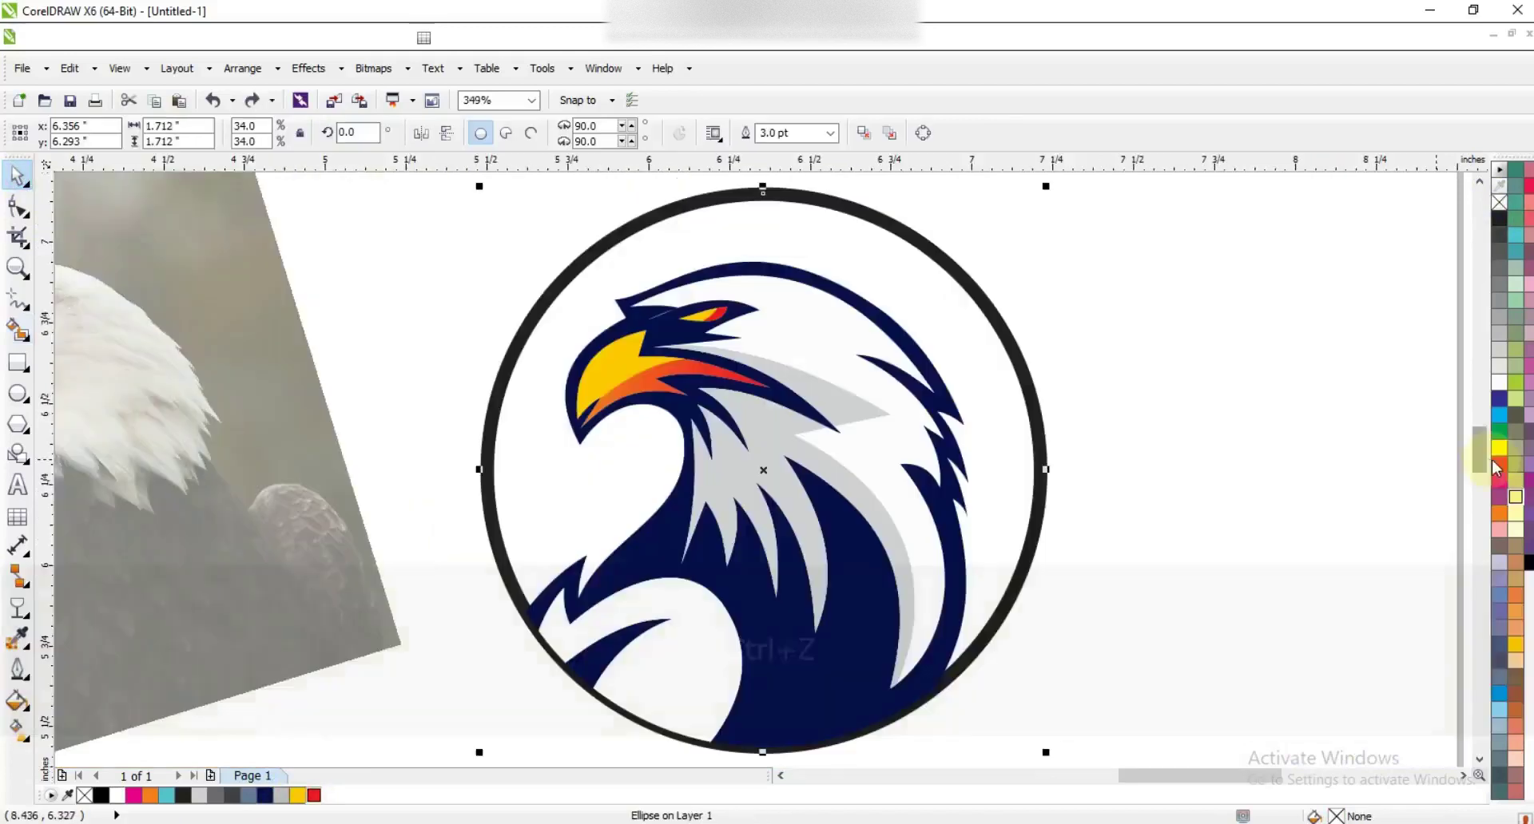
Step: Fill the circle behind the eagle with a linear gradient from red behind the head to orange at the beak, and remove its outline
left_click(1498, 467)
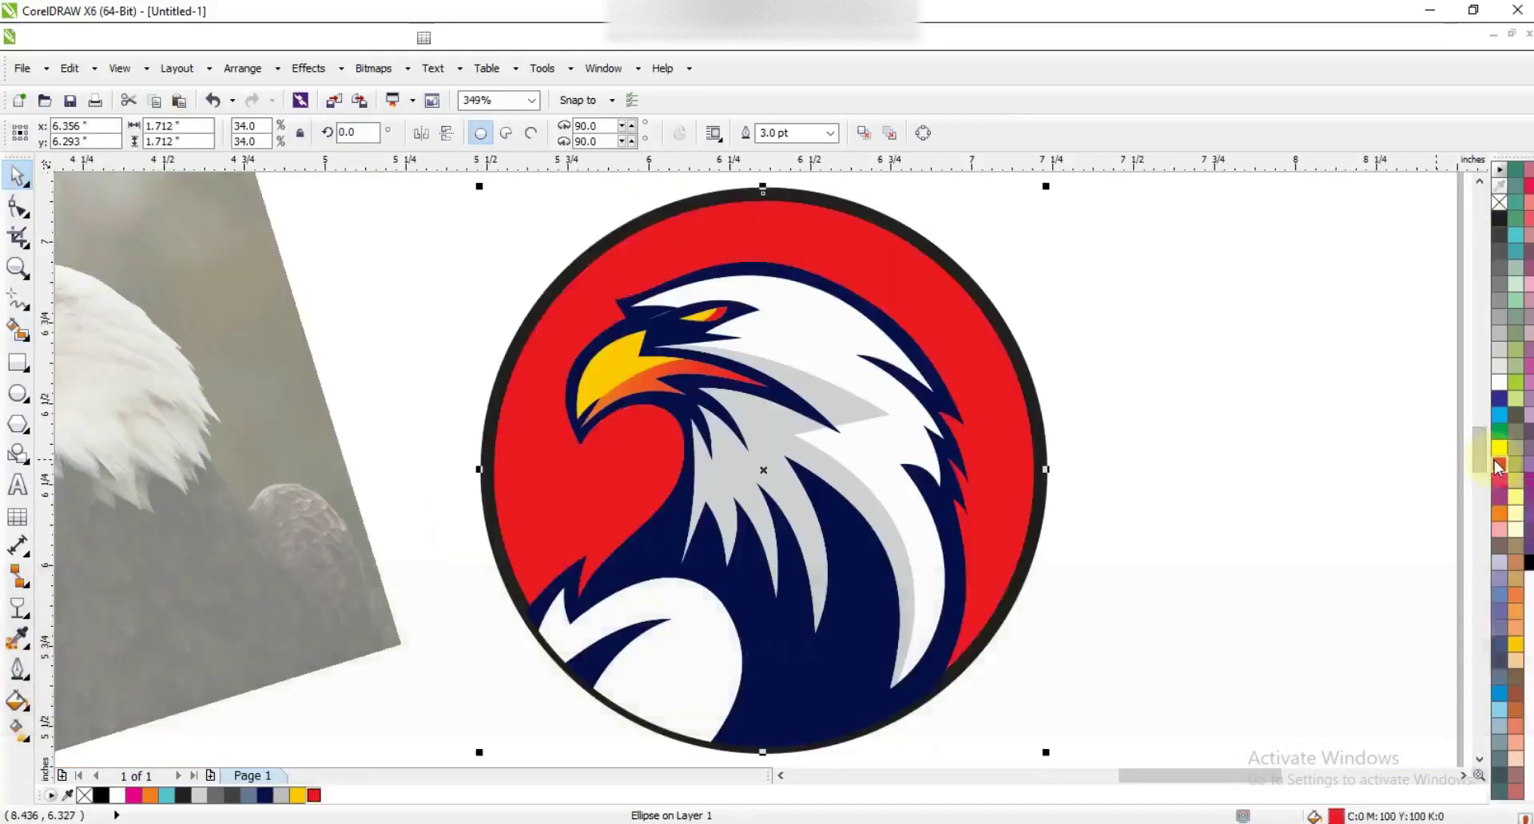
key("g")
left_click_drag(588, 425, 574, 415)
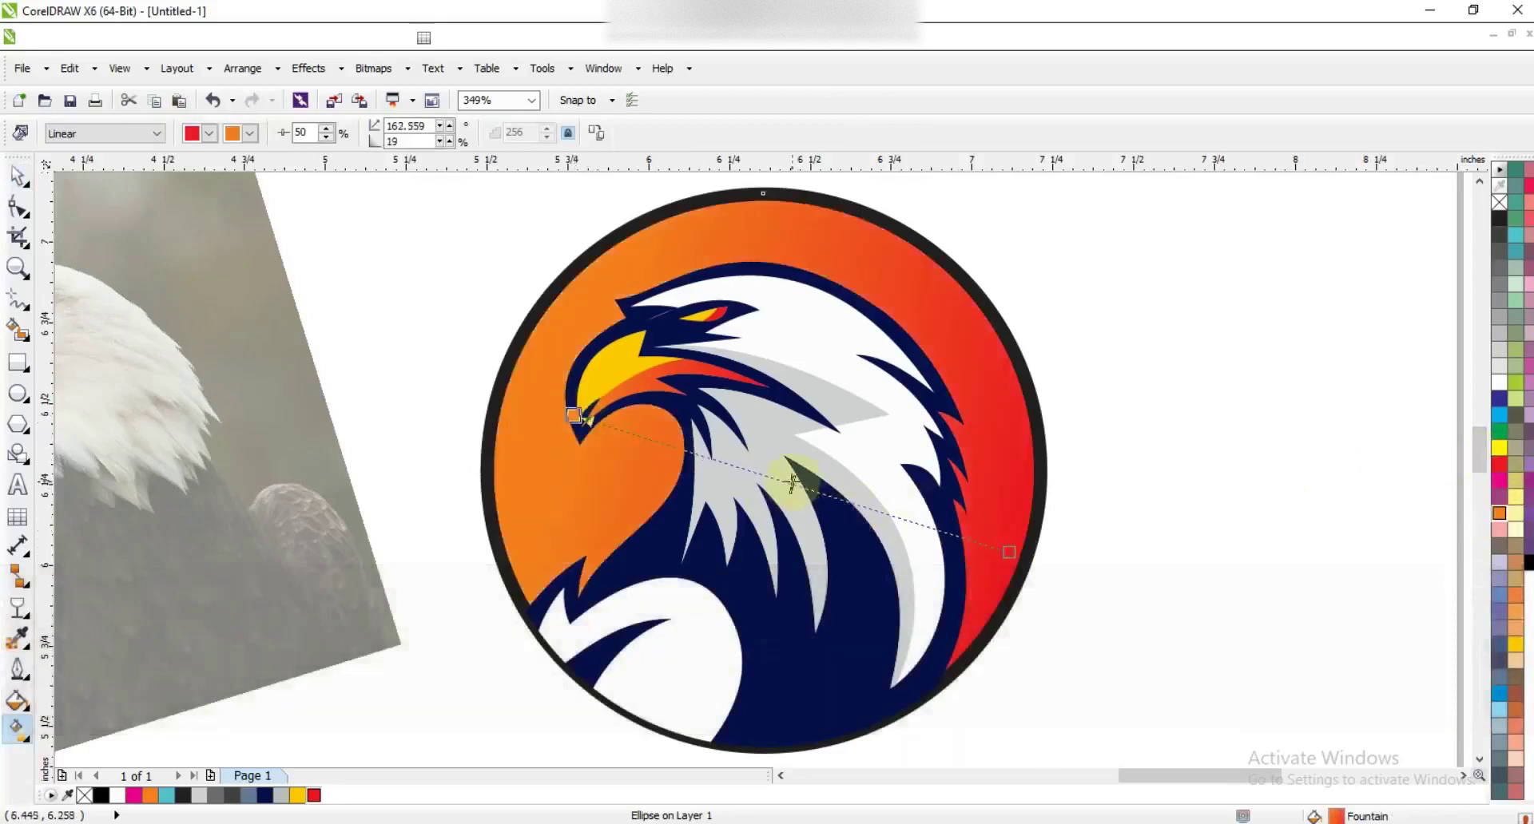
key("F3")
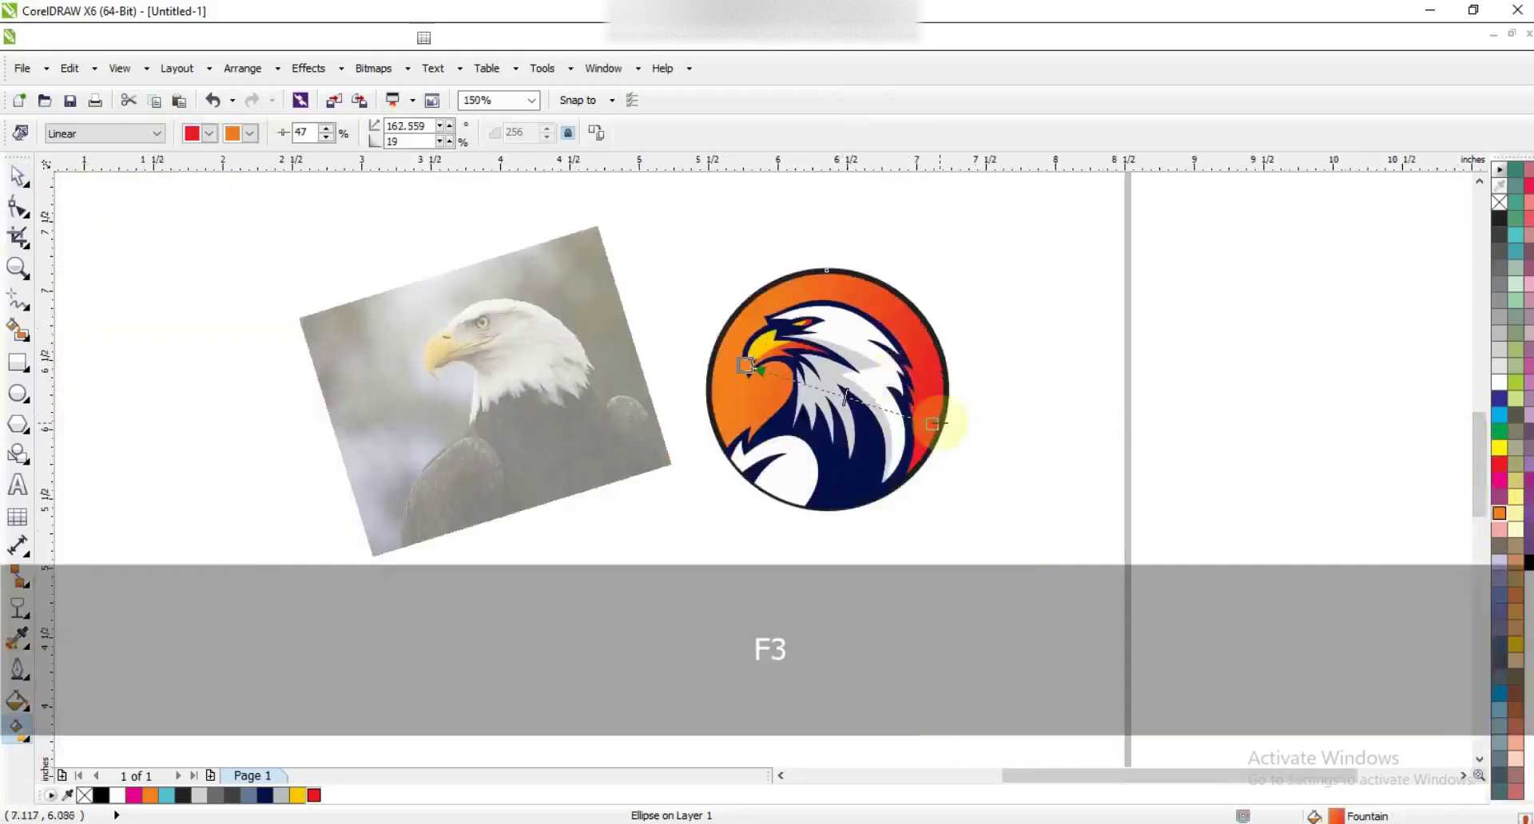
left_click(24, 177)
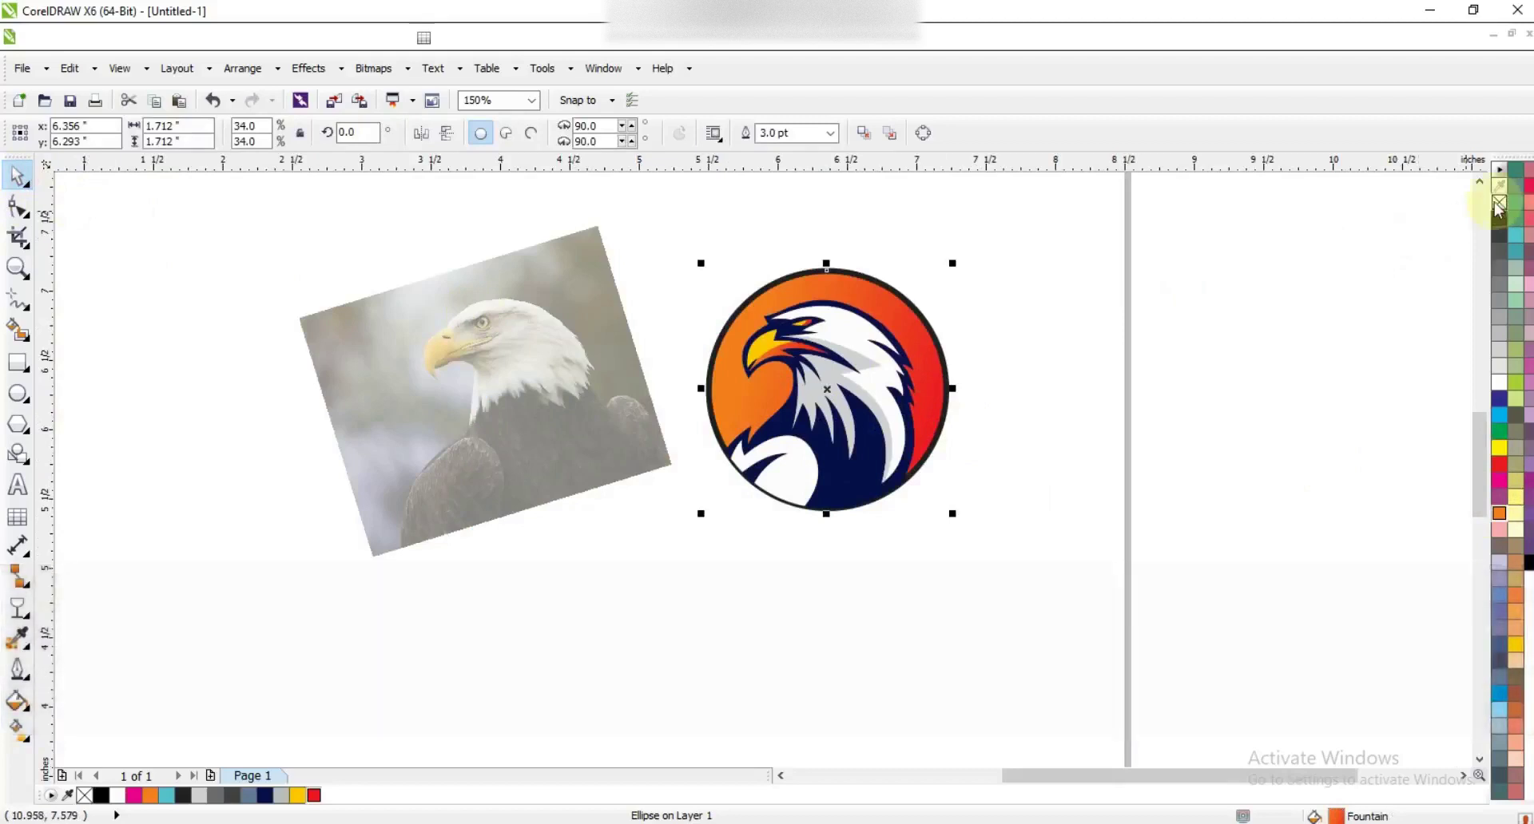
left_click(1181, 307)
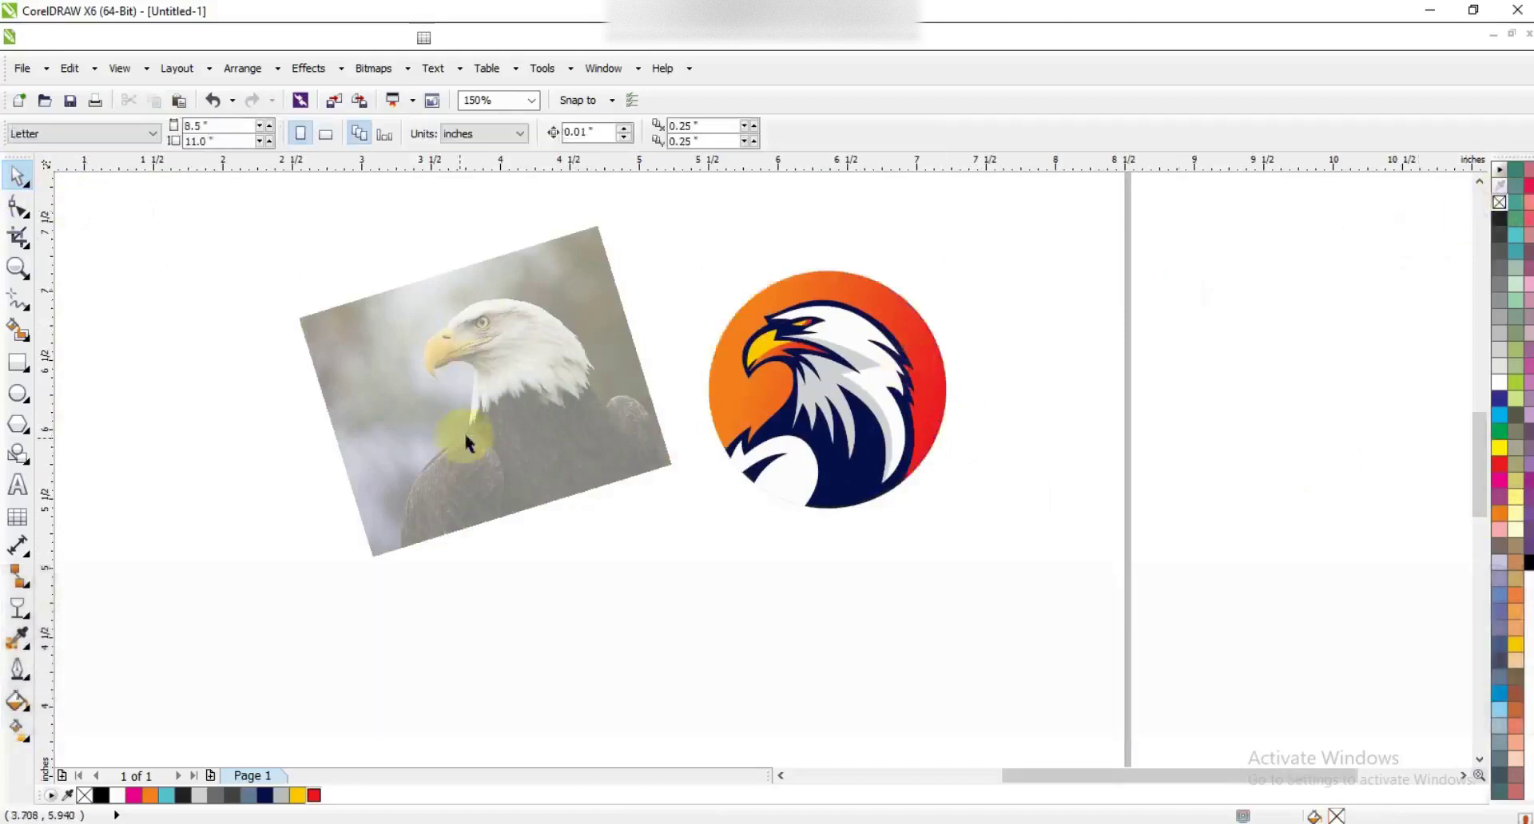
Step: Move the eagle photo farther away from the logo and group all the logo's parts
left_click_drag(533, 424, 325, 422)
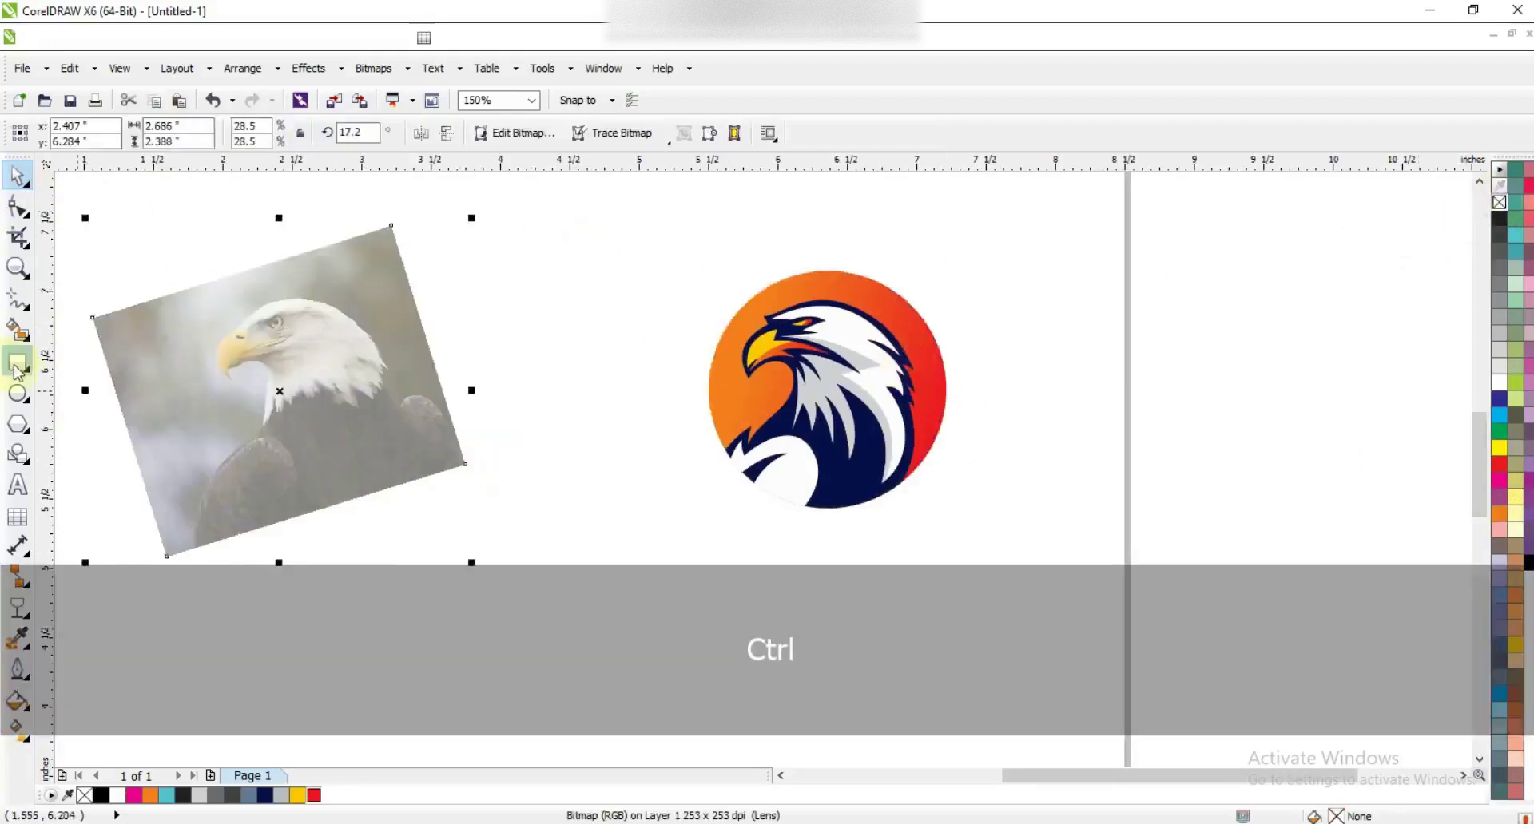
left_click_drag(675, 241, 965, 540)
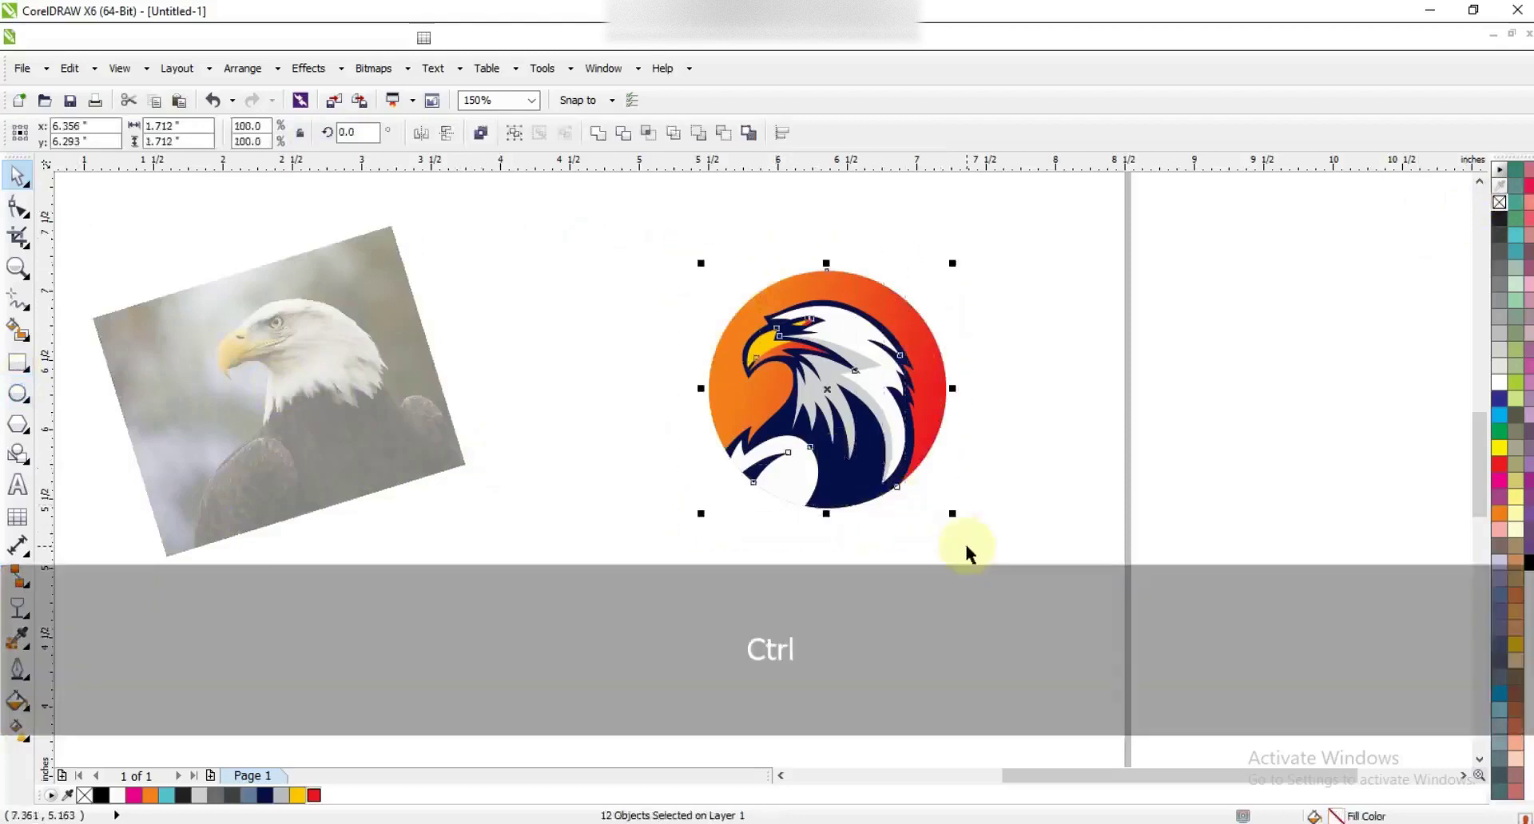
key("ctrl+g")
left_click(965, 540)
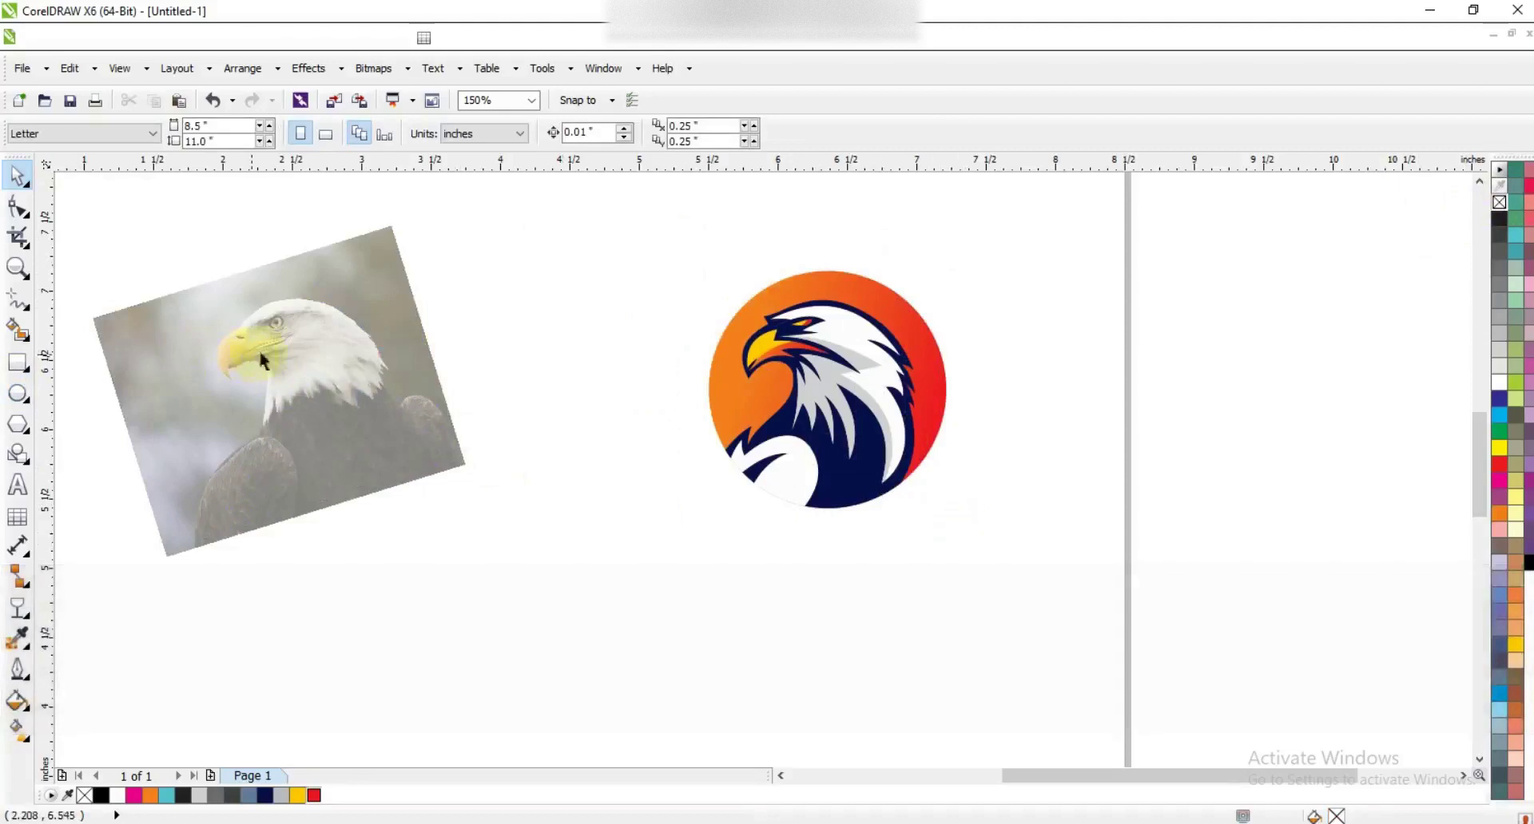
Step: Draw a circle about 1.97 inches in diameter with a 4.0 pt outline, send it to the back and fill it navy
left_click(22, 393)
mouse_move(592, 229)
left_mouse_down()
mouse_move(651, 384)
mouse_move(669, 507)
left_mouse_up()
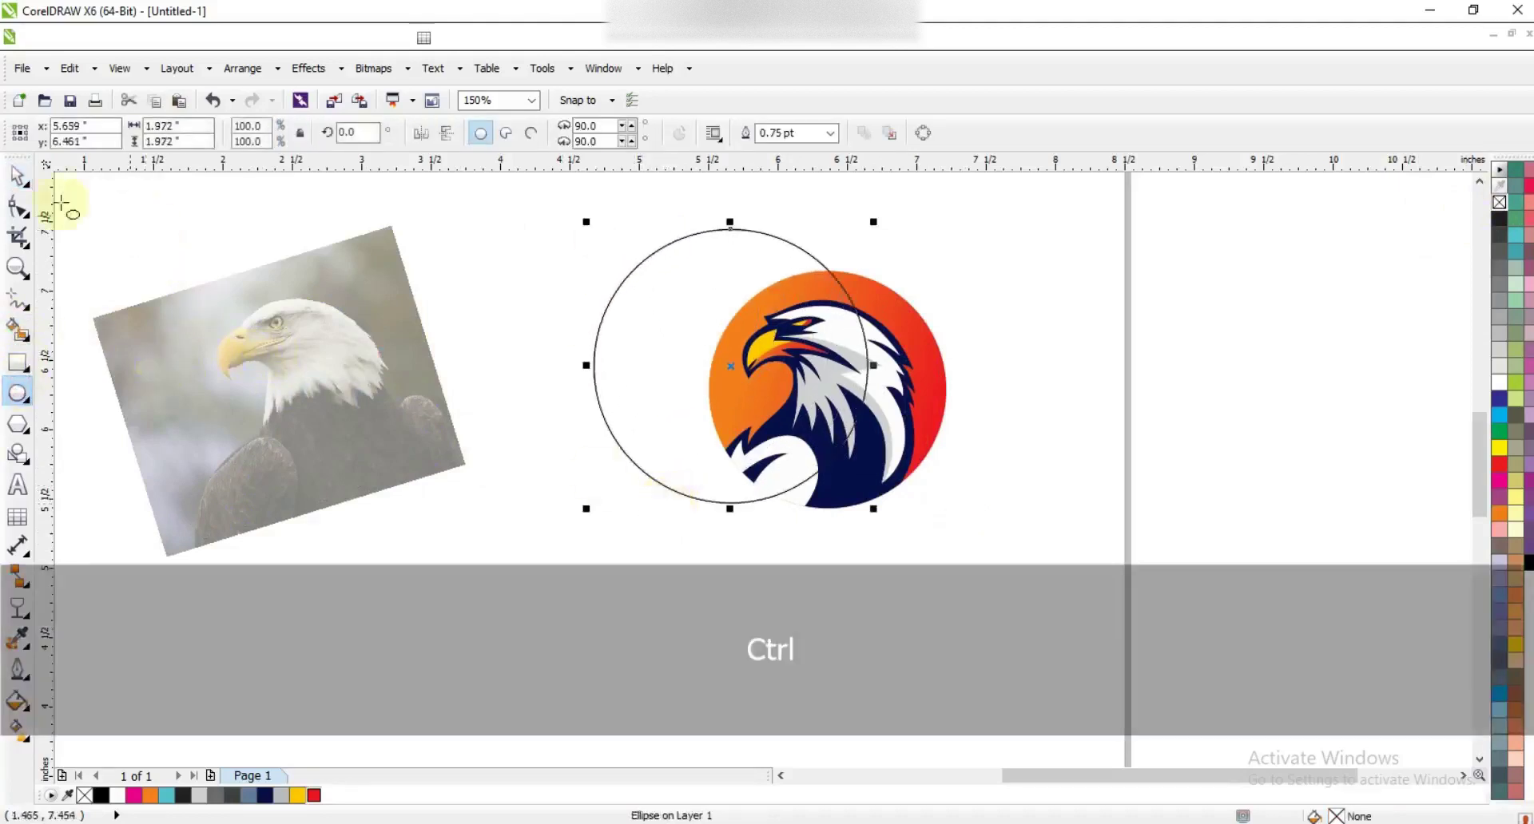
left_click(831, 133)
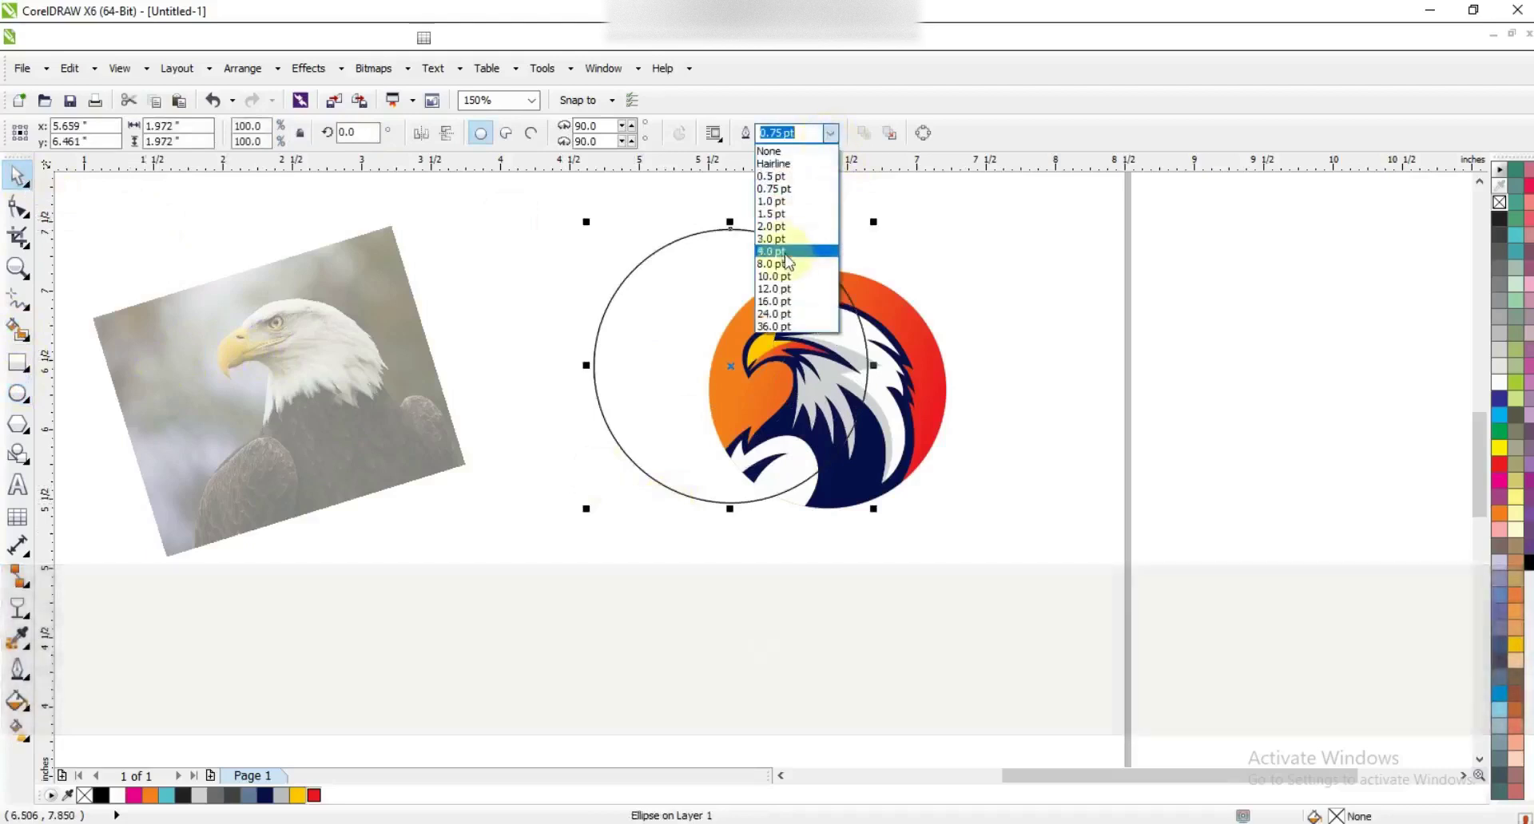
left_click(783, 253)
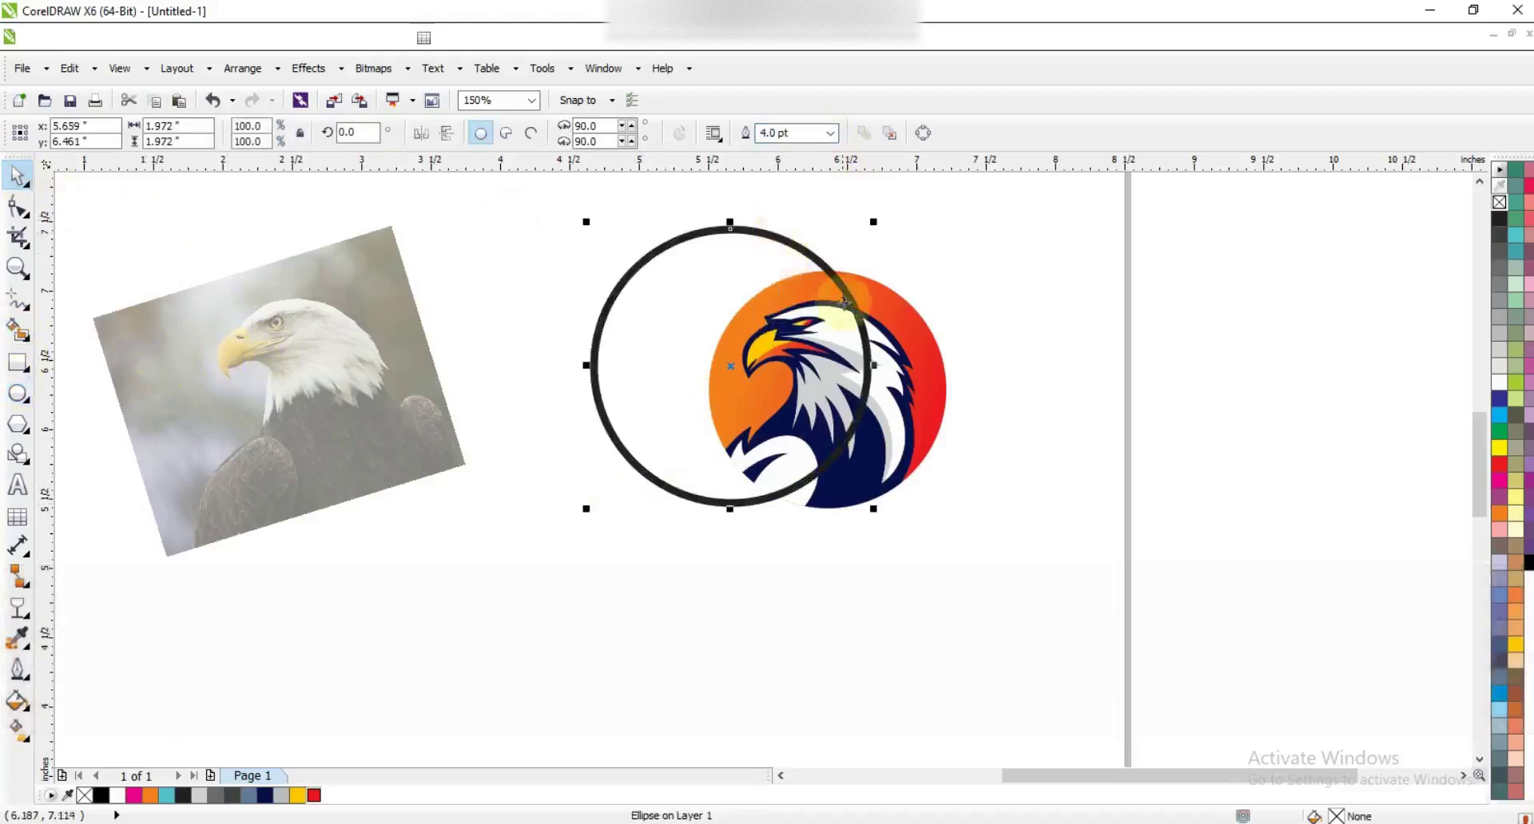
key("shift+Page_Down")
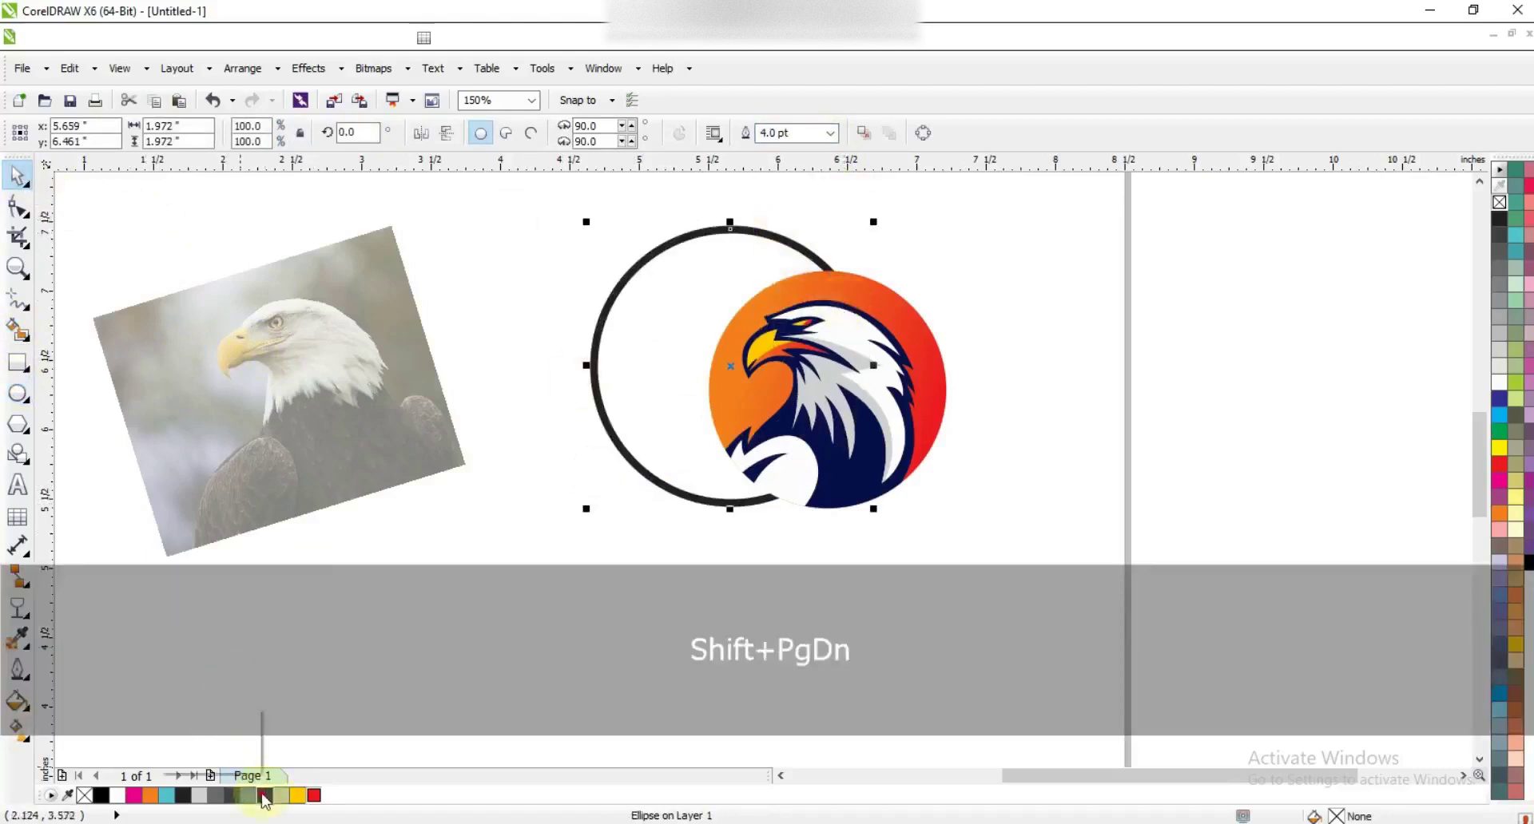
left_click(264, 794)
Step: Centre the navy circle on the logo, enlarge it to about 2.3 inches in diameter and remove its outline
left_click(898, 313, "shift")
key("c")
key("e")
left_click(1011, 312)
left_click(925, 292)
left_click_drag(970, 244, 993, 223)
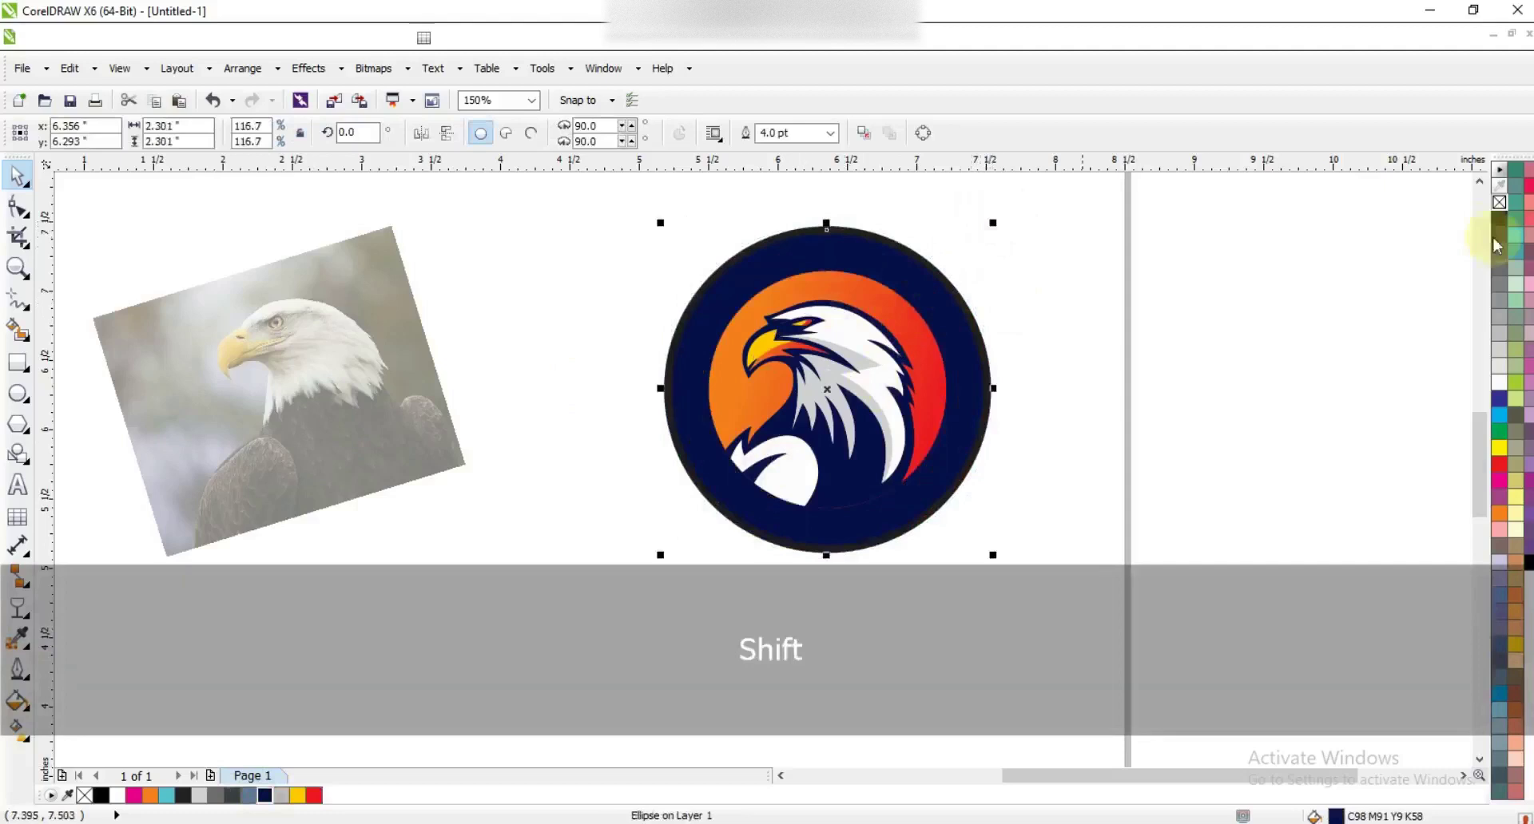
right_click(1499, 203)
left_click(889, 285)
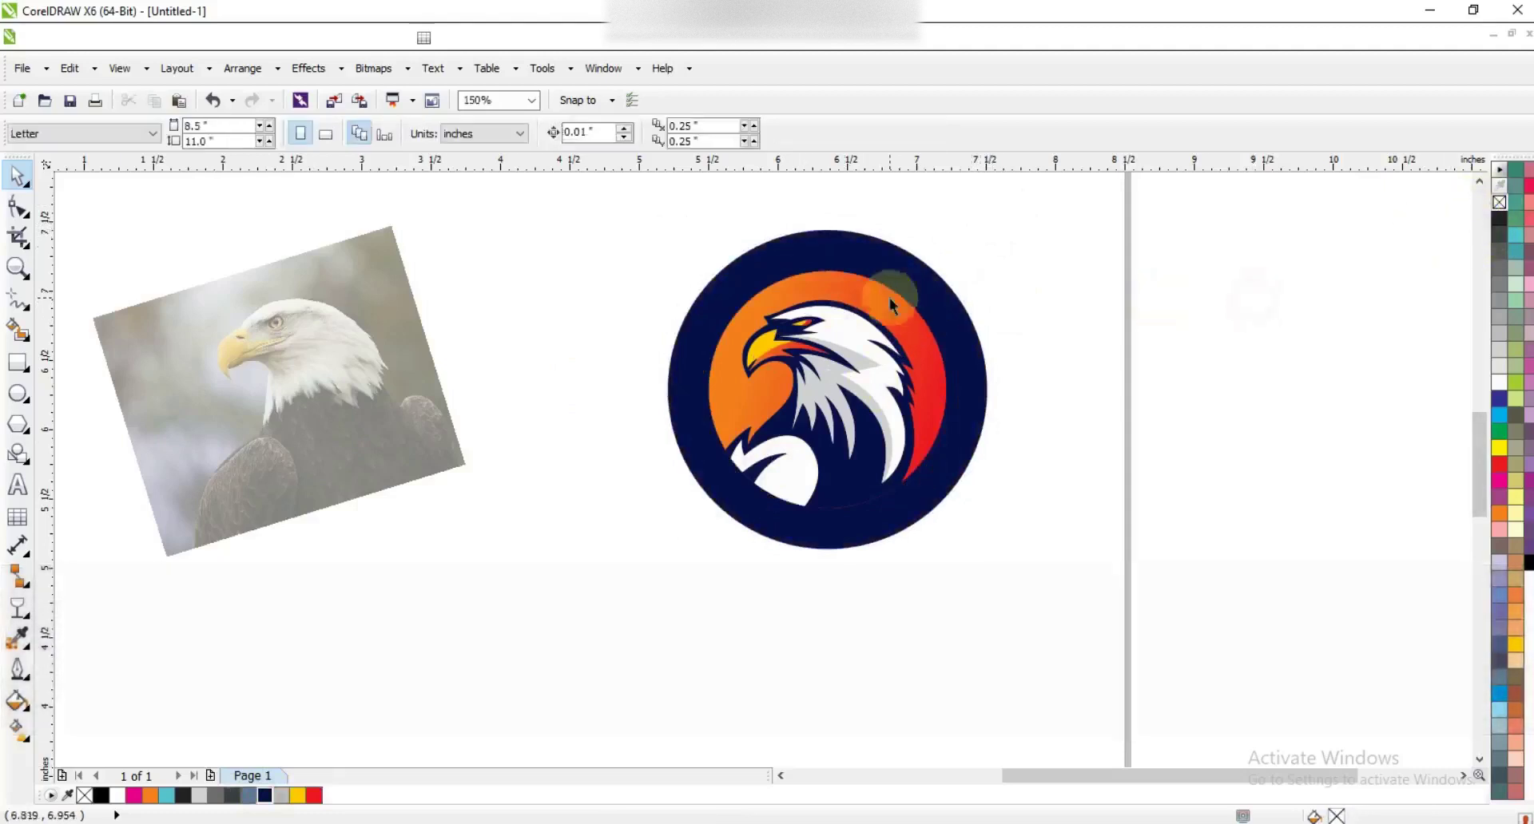
Step: Give the orange-red gradient circle a 4.0 pt white outline
left_click(506, 226)
left_click(736, 267)
left_click(831, 133)
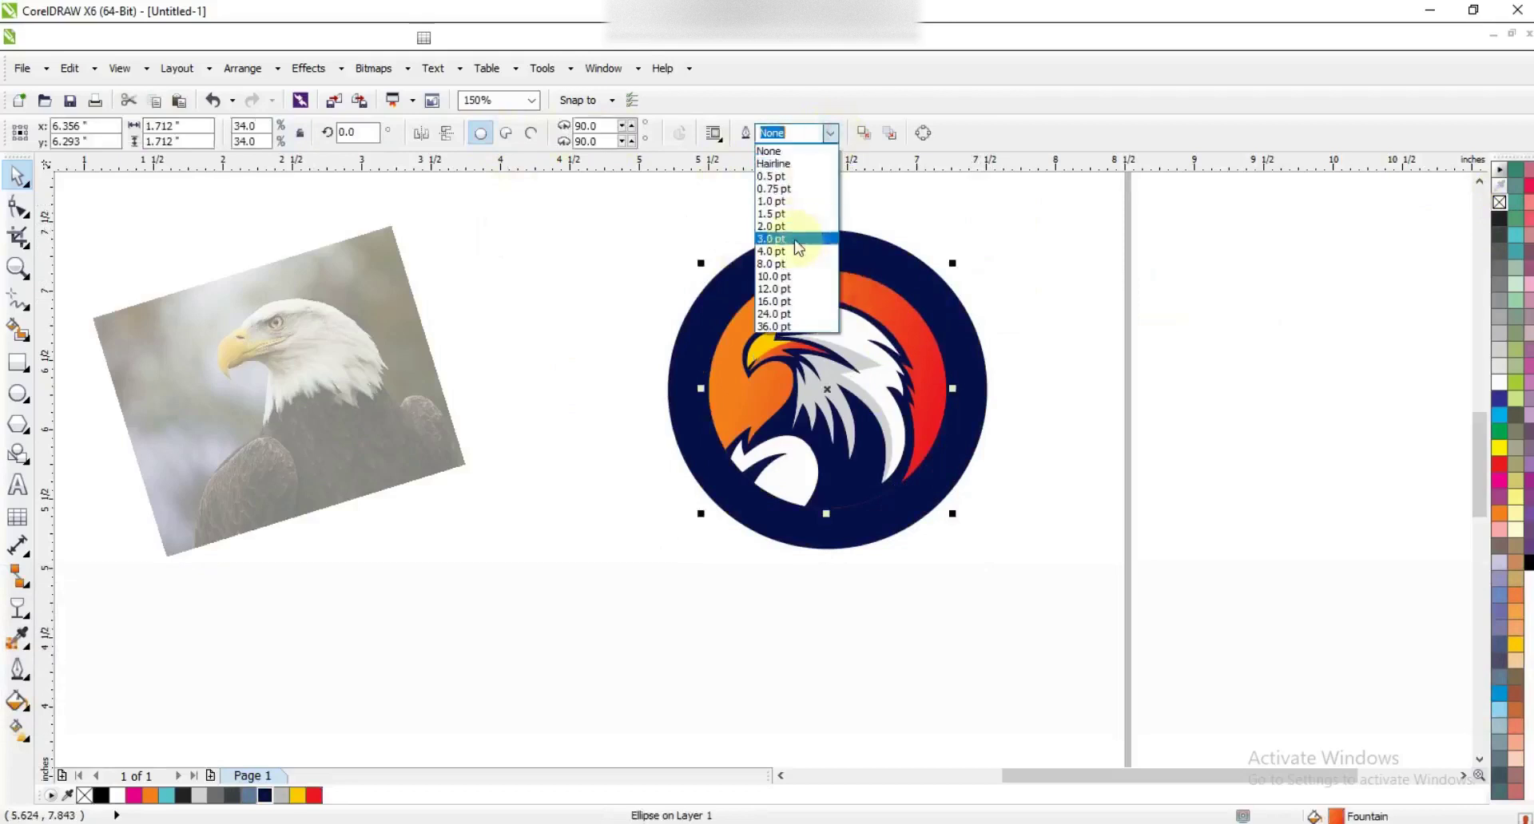
left_click(775, 251)
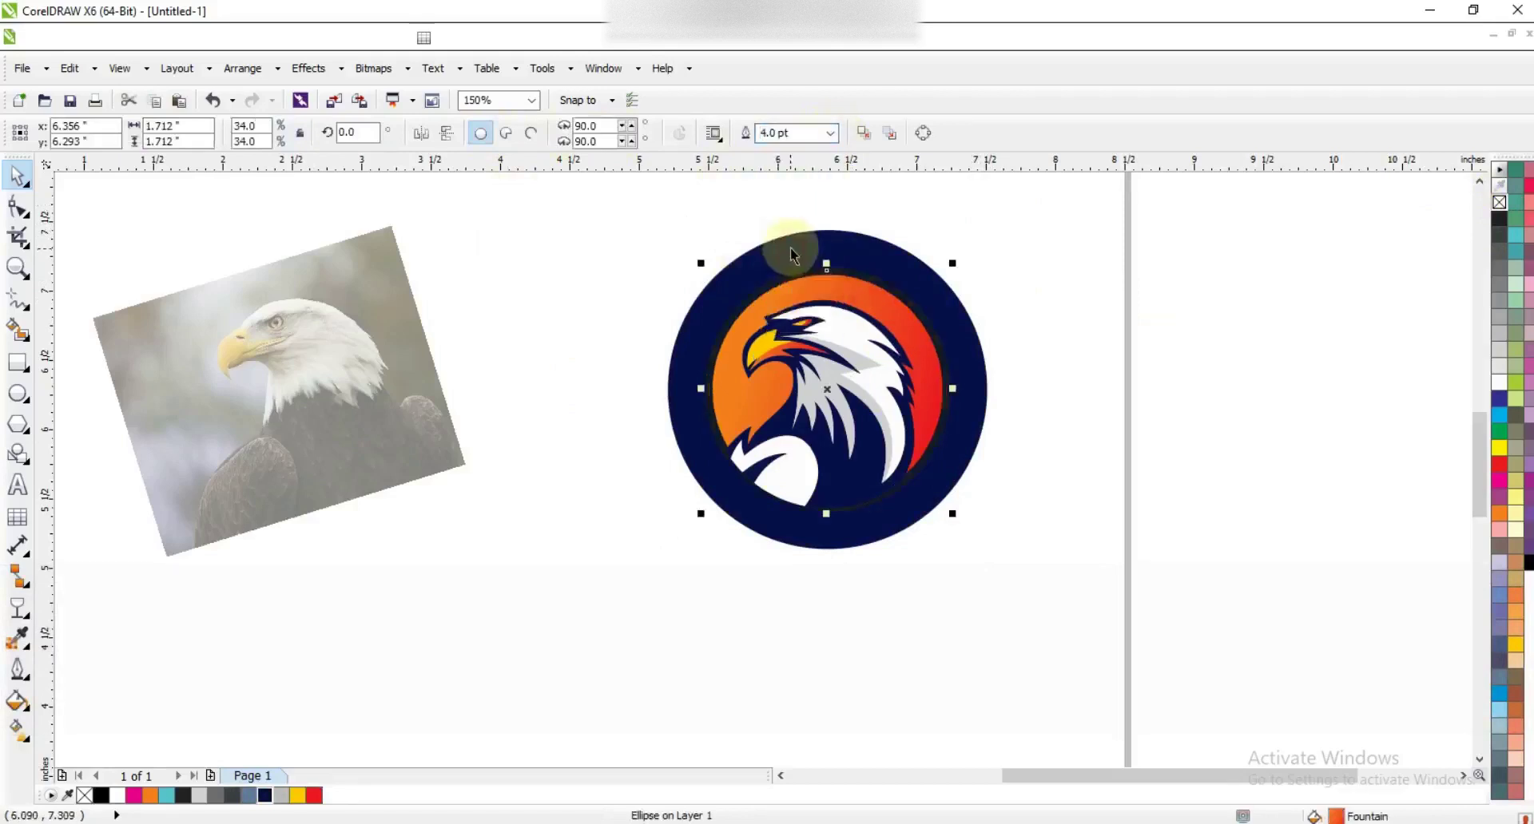
right_click(1499, 387)
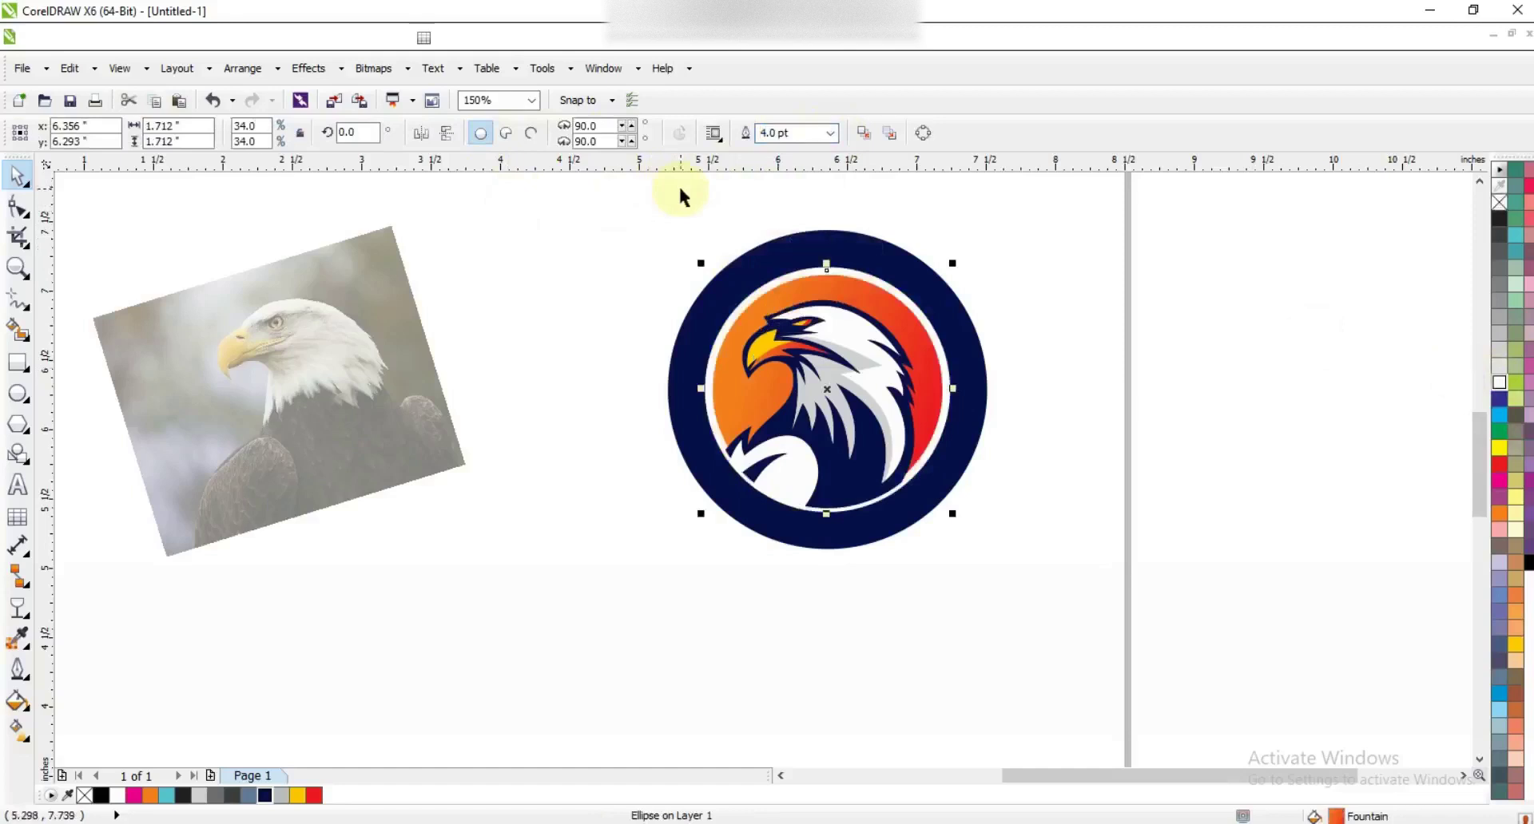
Step: PowerClip the eagle parts inside the gradient circle and set the circle's outline to 3.0 pt
left_click_drag(594, 295, 931, 568)
right_click(836, 323)
left_click(882, 336)
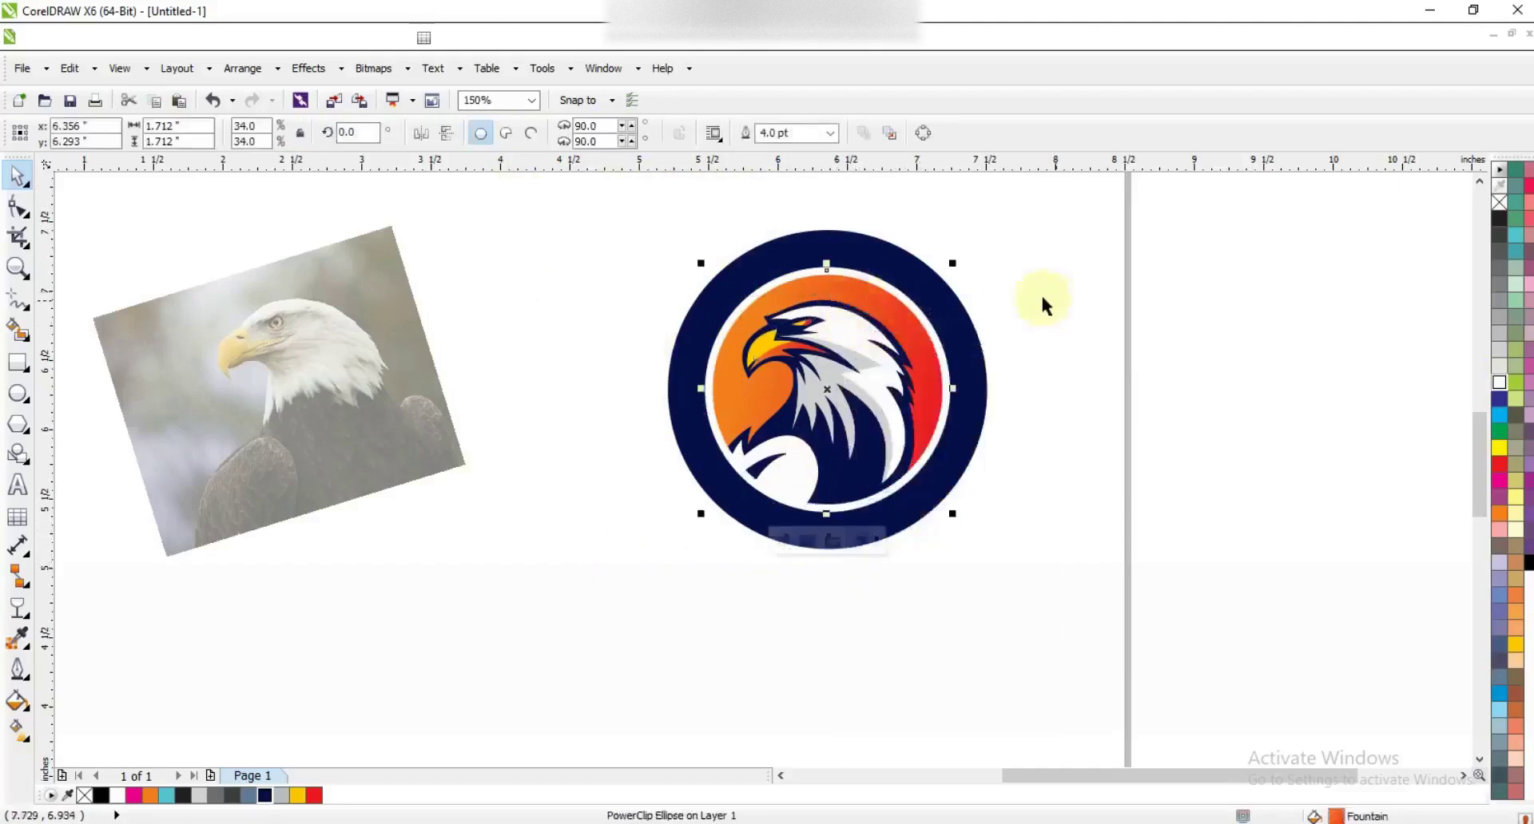
left_click(828, 135)
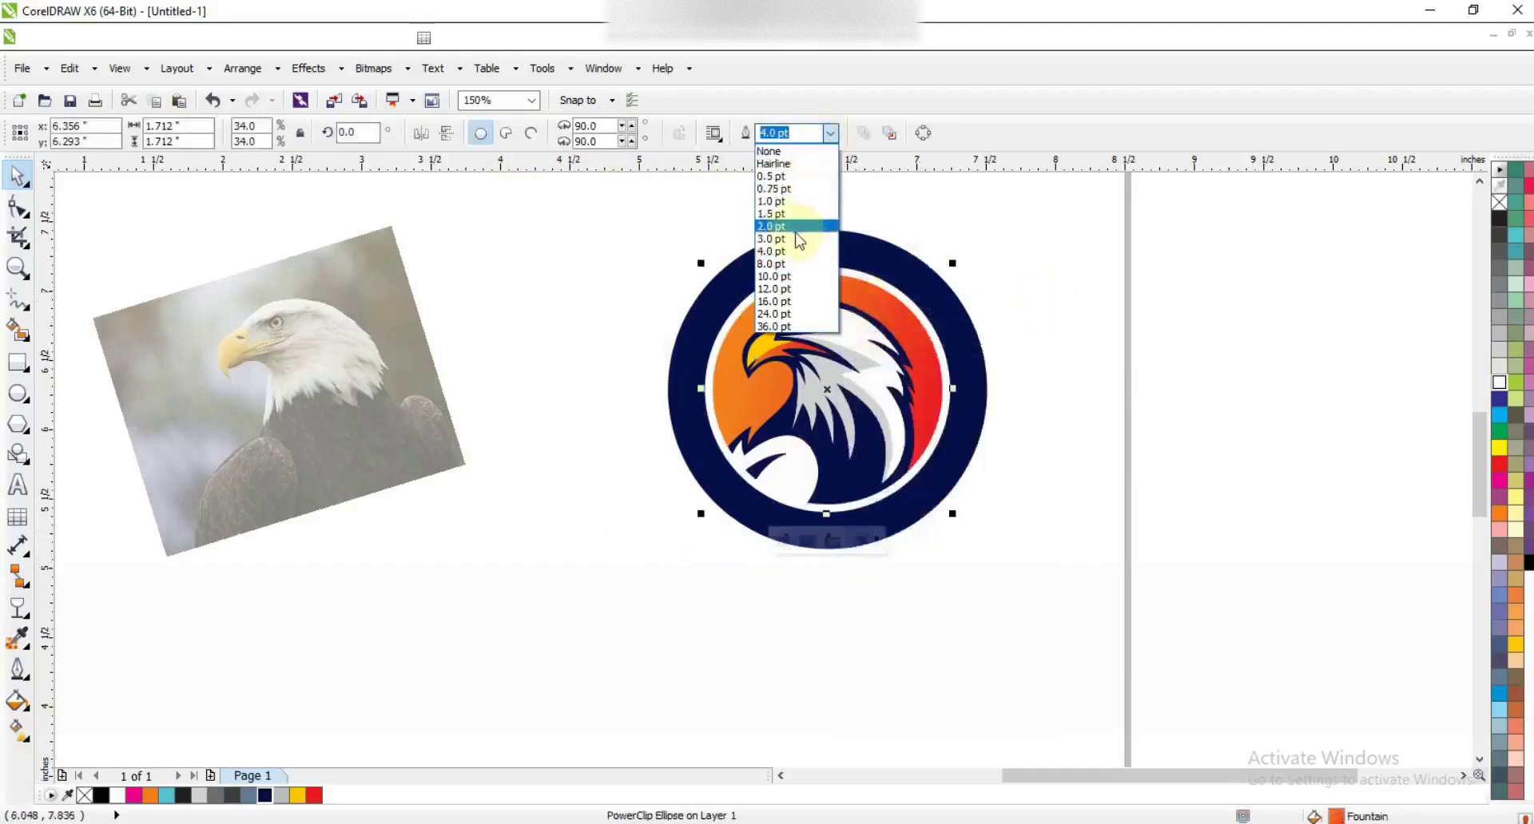
left_click(798, 239)
left_click(1065, 294)
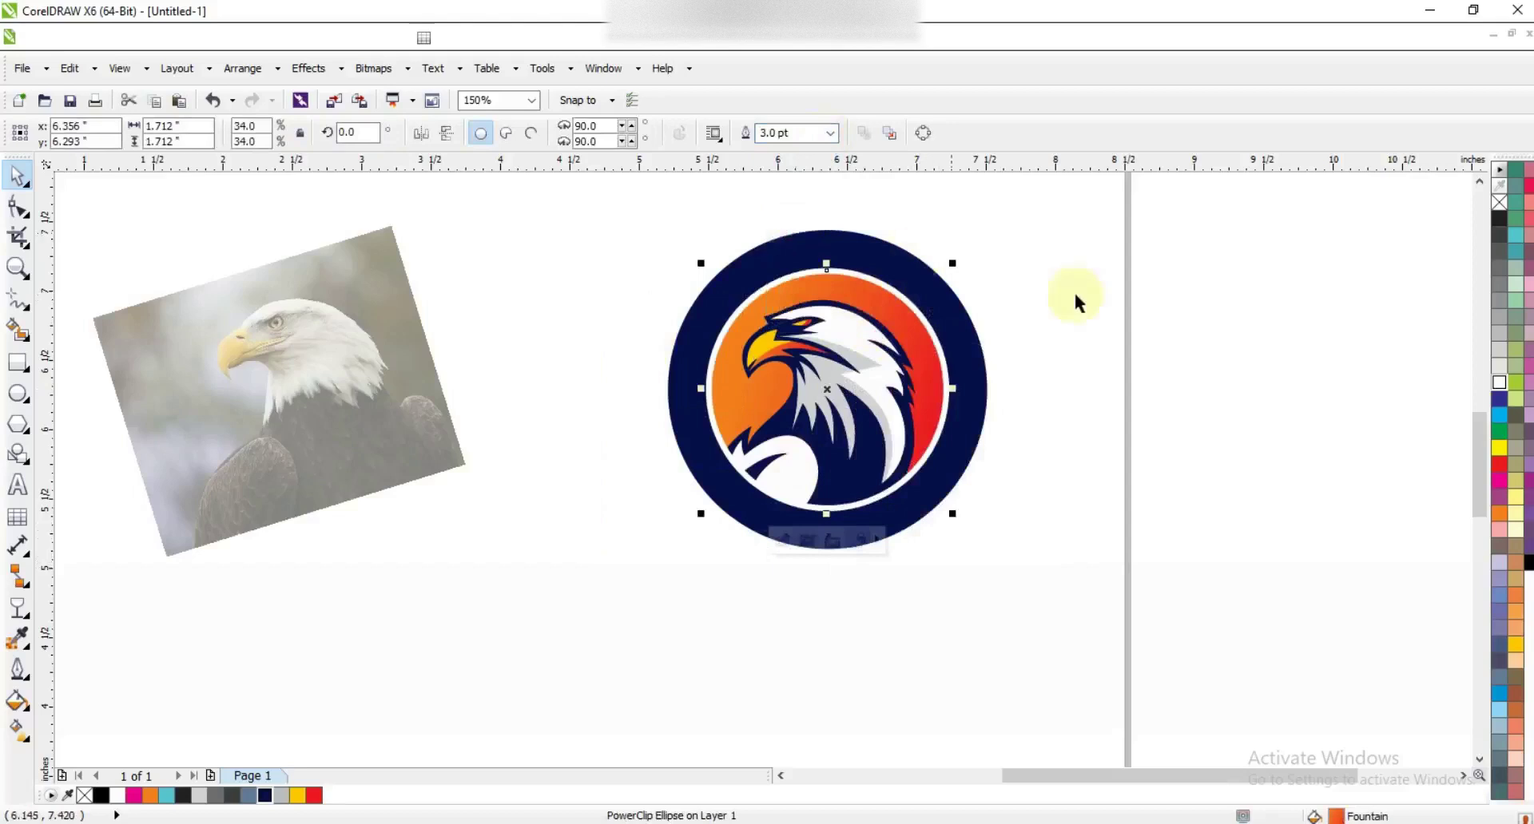
Step: Make a concentric copy of the navy circle about 2.51 inches wide, fill it with the Cylinder - Gold 01 preset and send it to the back
left_click(956, 302)
left_click_drag(993, 224, 1009, 212)
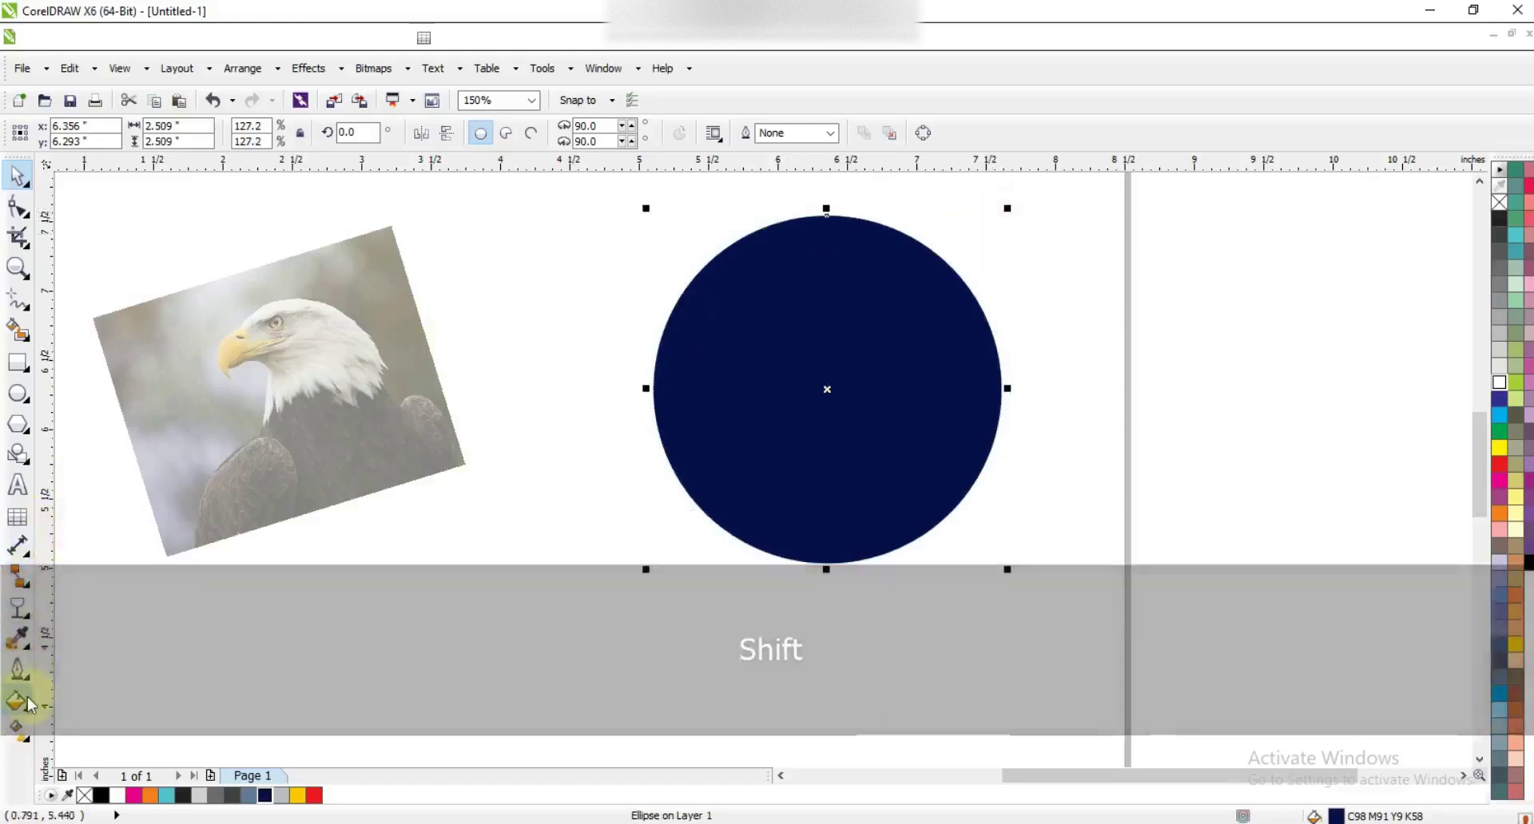
left_click(16, 702)
left_click(96, 546)
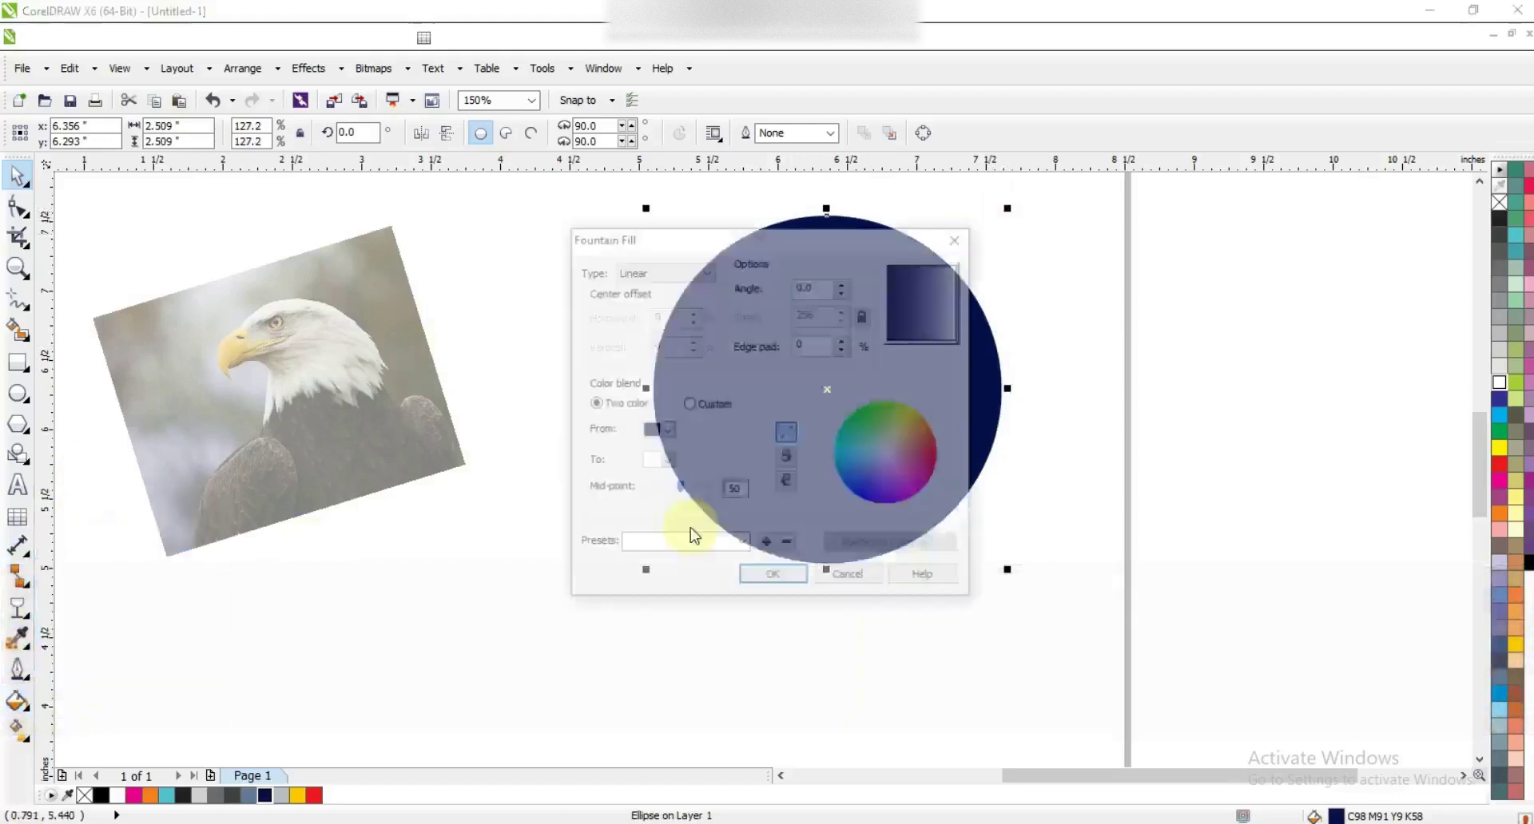
left_click(743, 546)
scroll(739, 489, "down", 5)
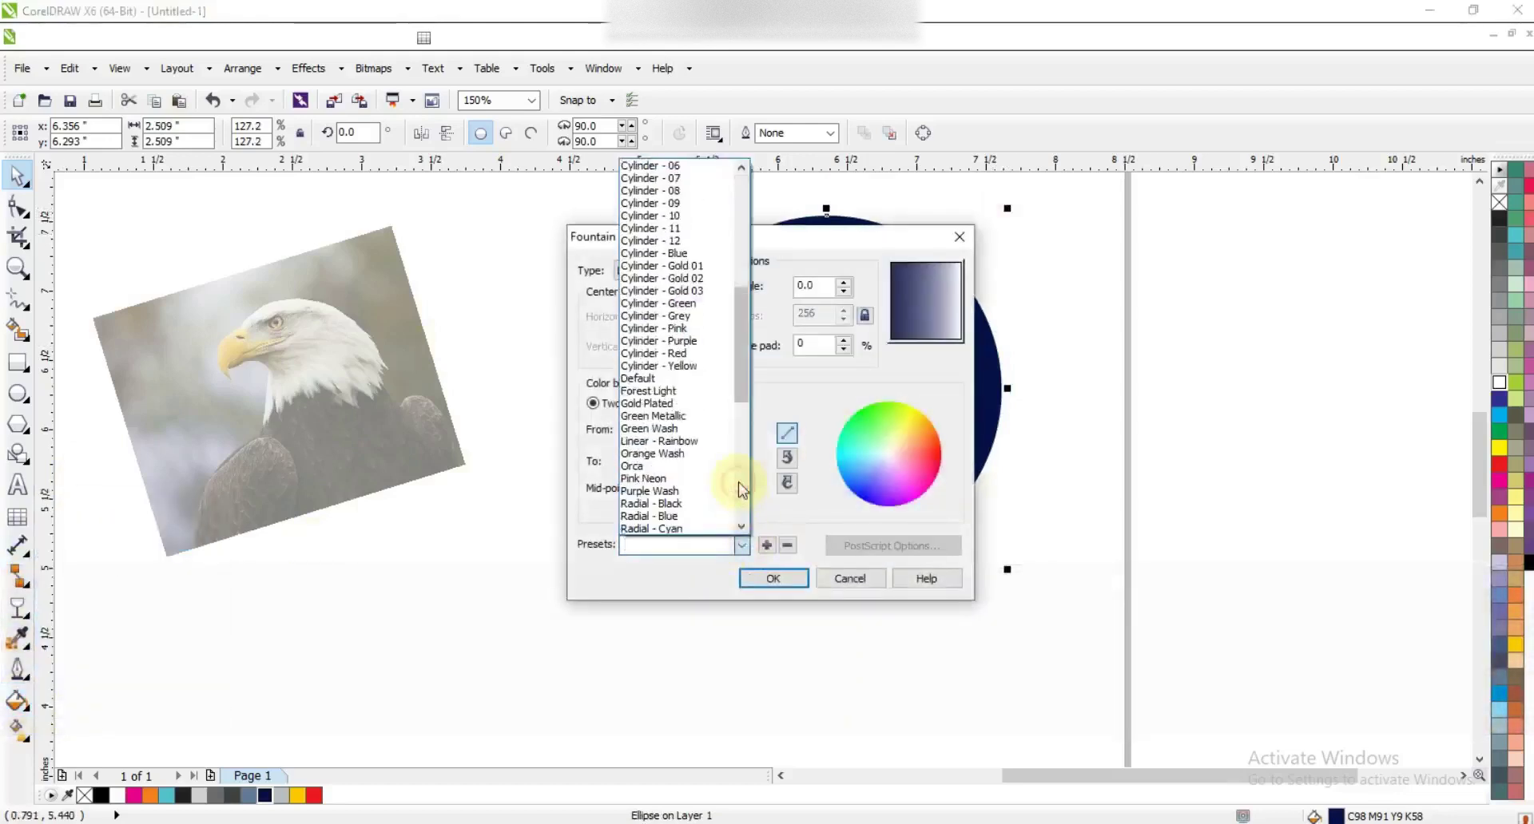
left_click(693, 266)
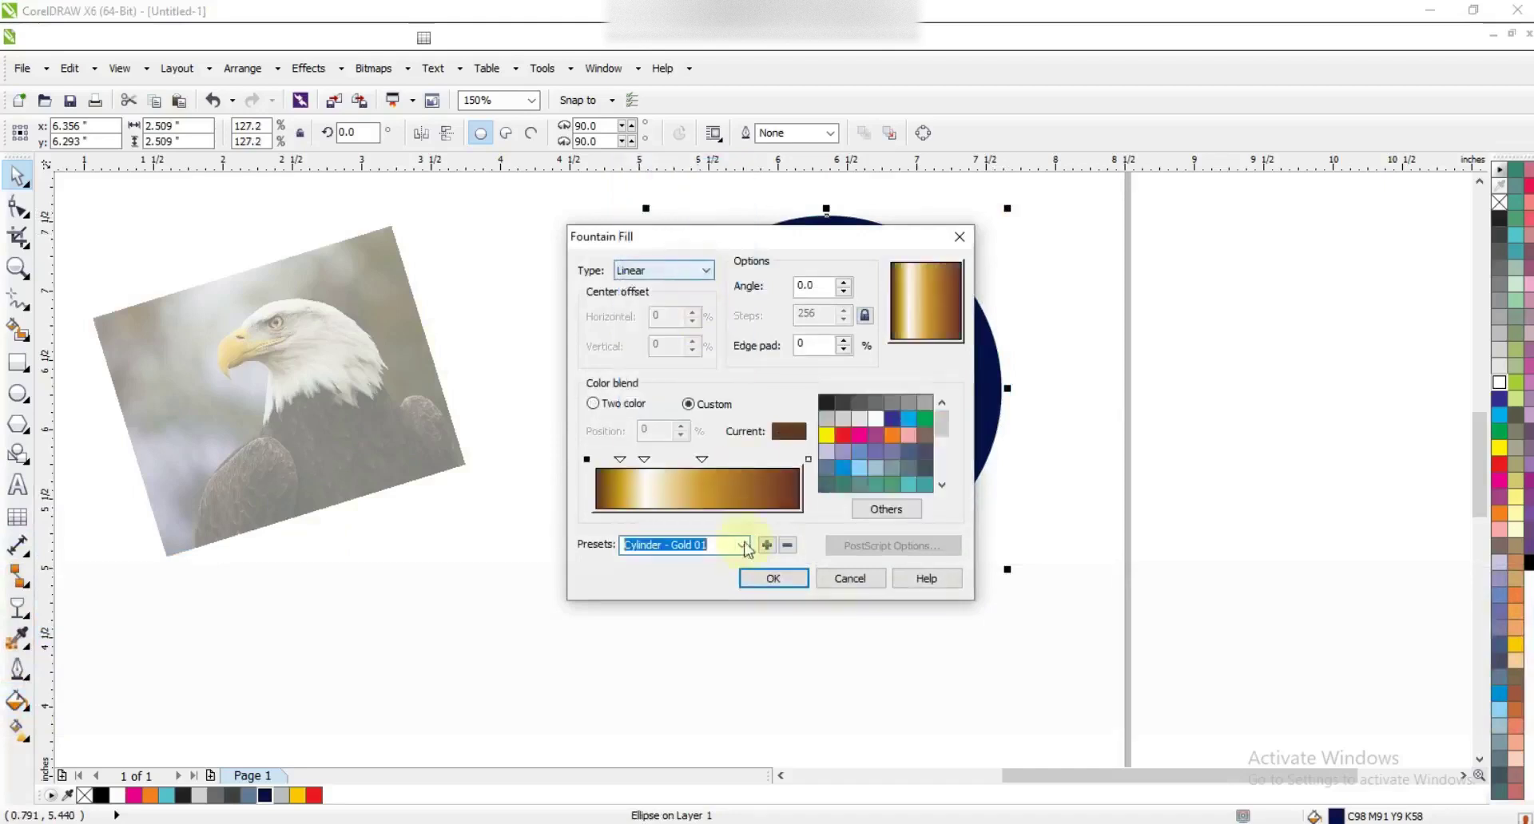
left_click(769, 579)
key("shift+Page_Down")
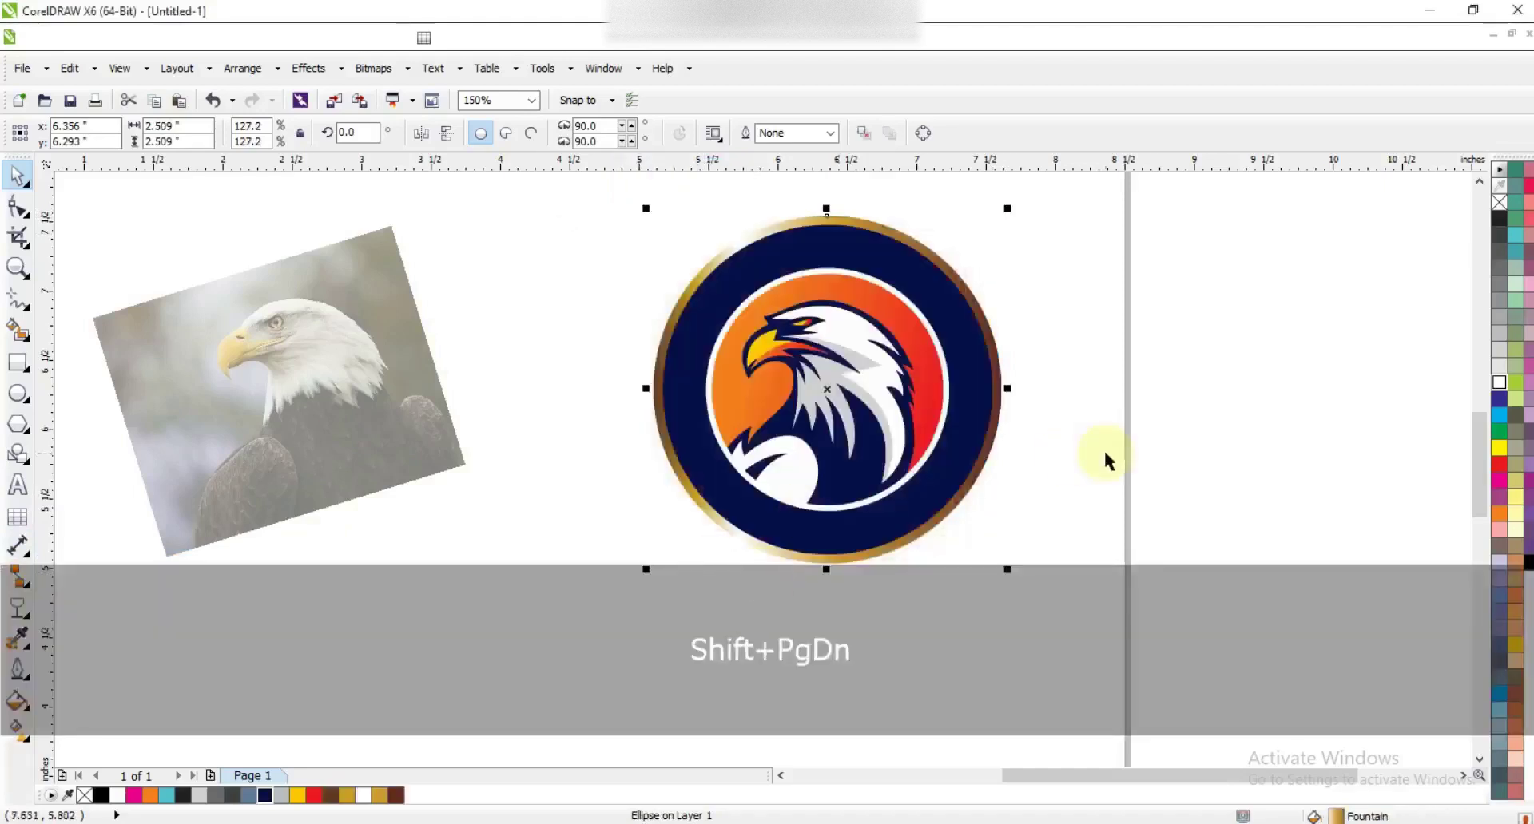
Step: Shrink the inner circle with the clipped eagle slightly about its centre
left_click_drag(1055, 250, 685, 518)
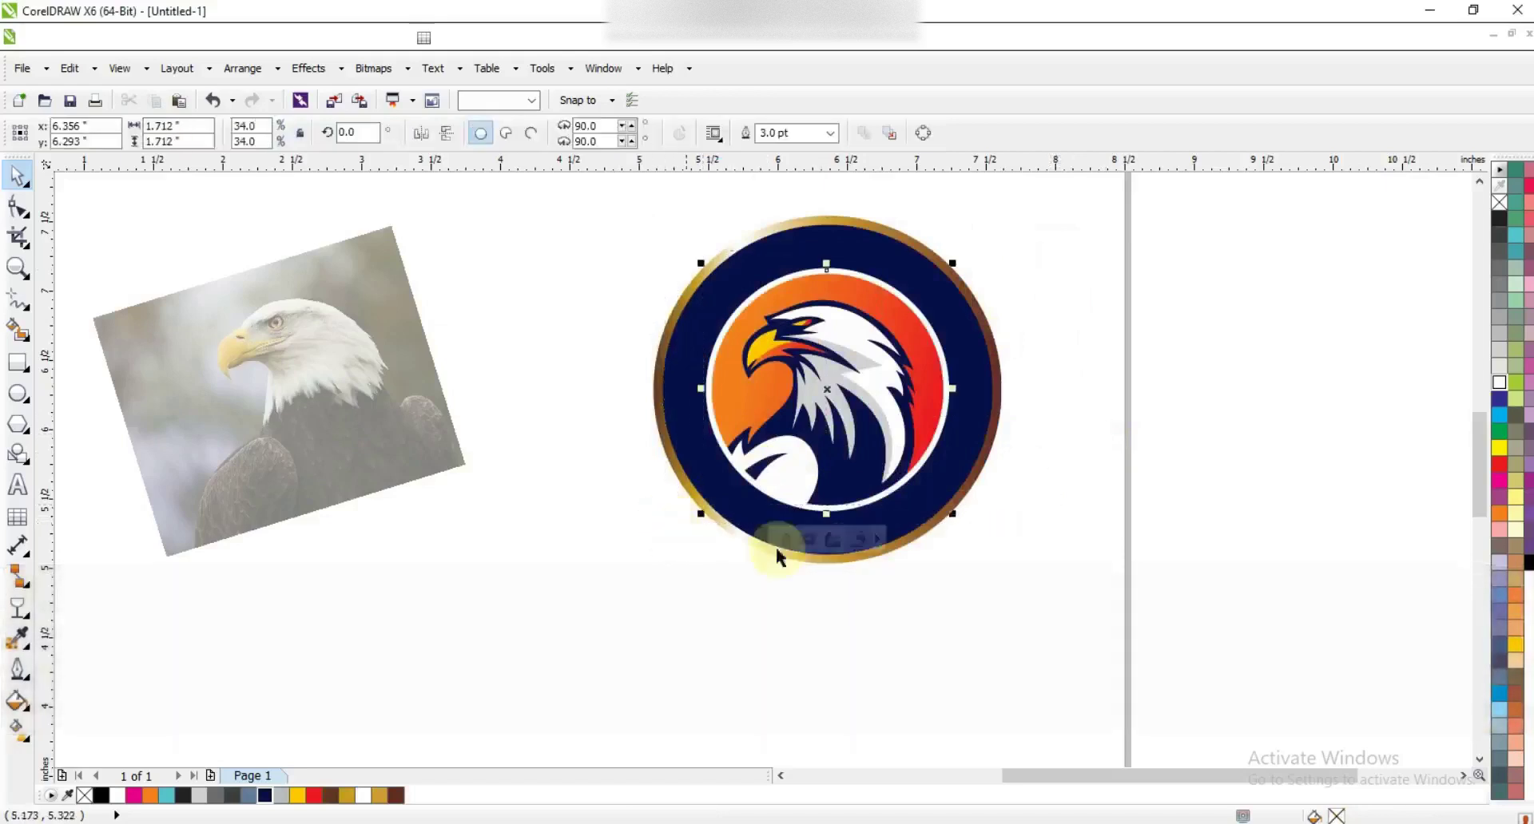
key("shift")
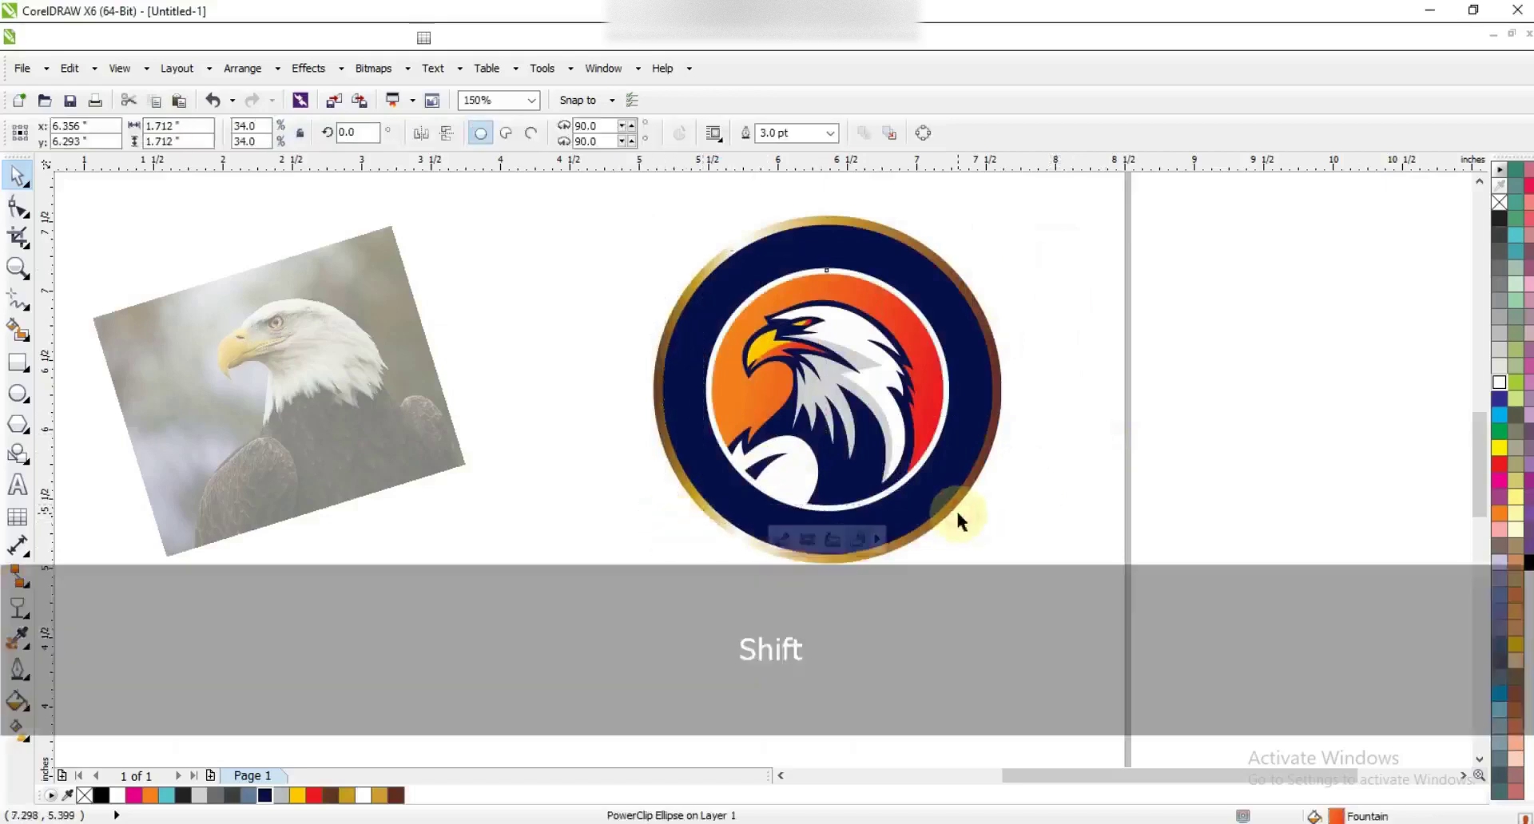
left_click(950, 518, "shift")
left_click_drag(581, 263, 951, 513)
left_click(1039, 538)
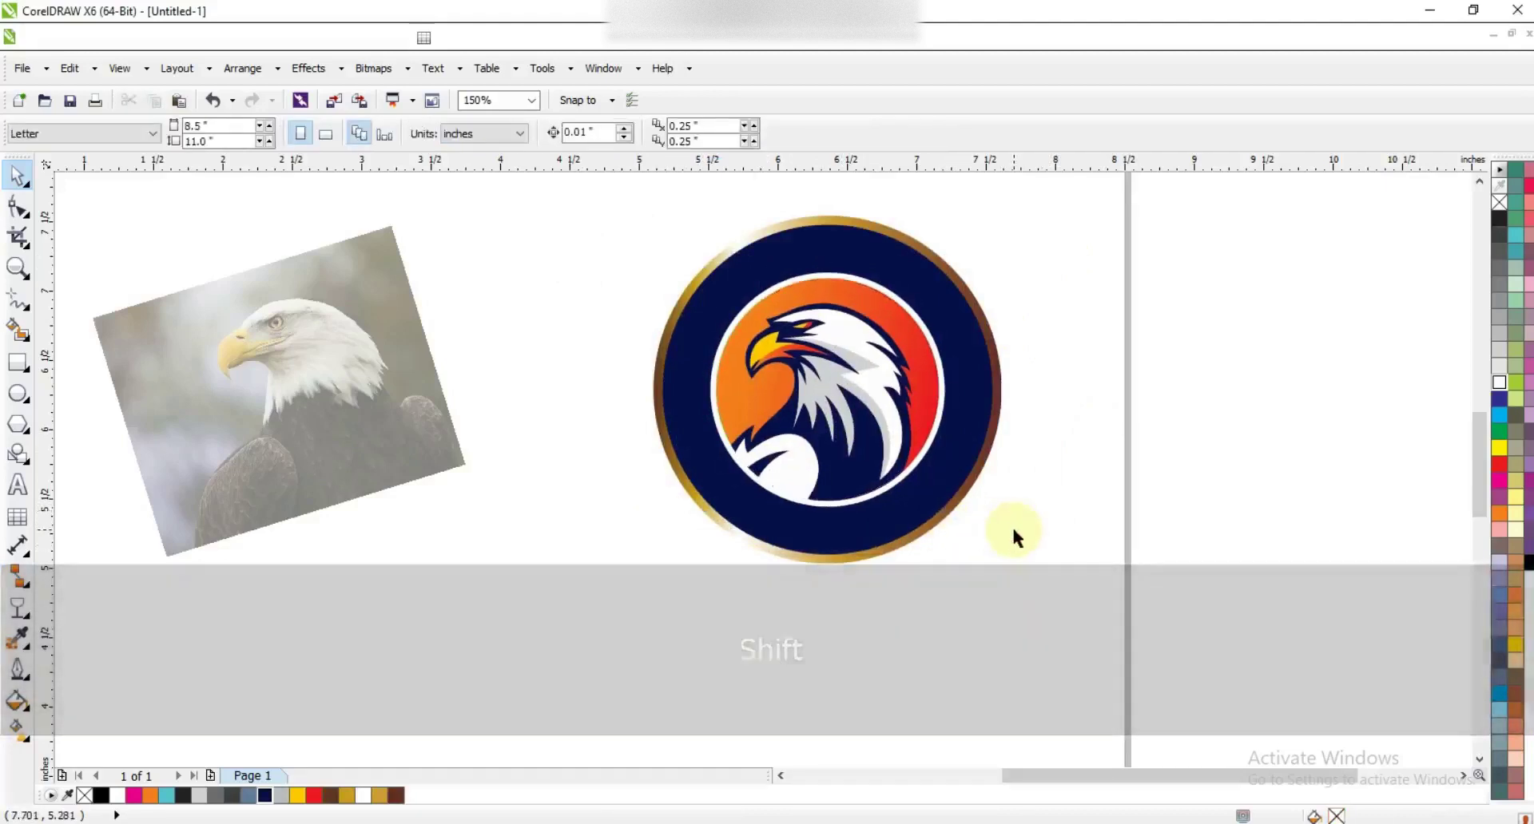
Step: Add the artistic text HATAI FC in capitals on the empty area below the eagle photo
left_click(18, 485)
left_click(361, 634)
key("Caps_Lock")
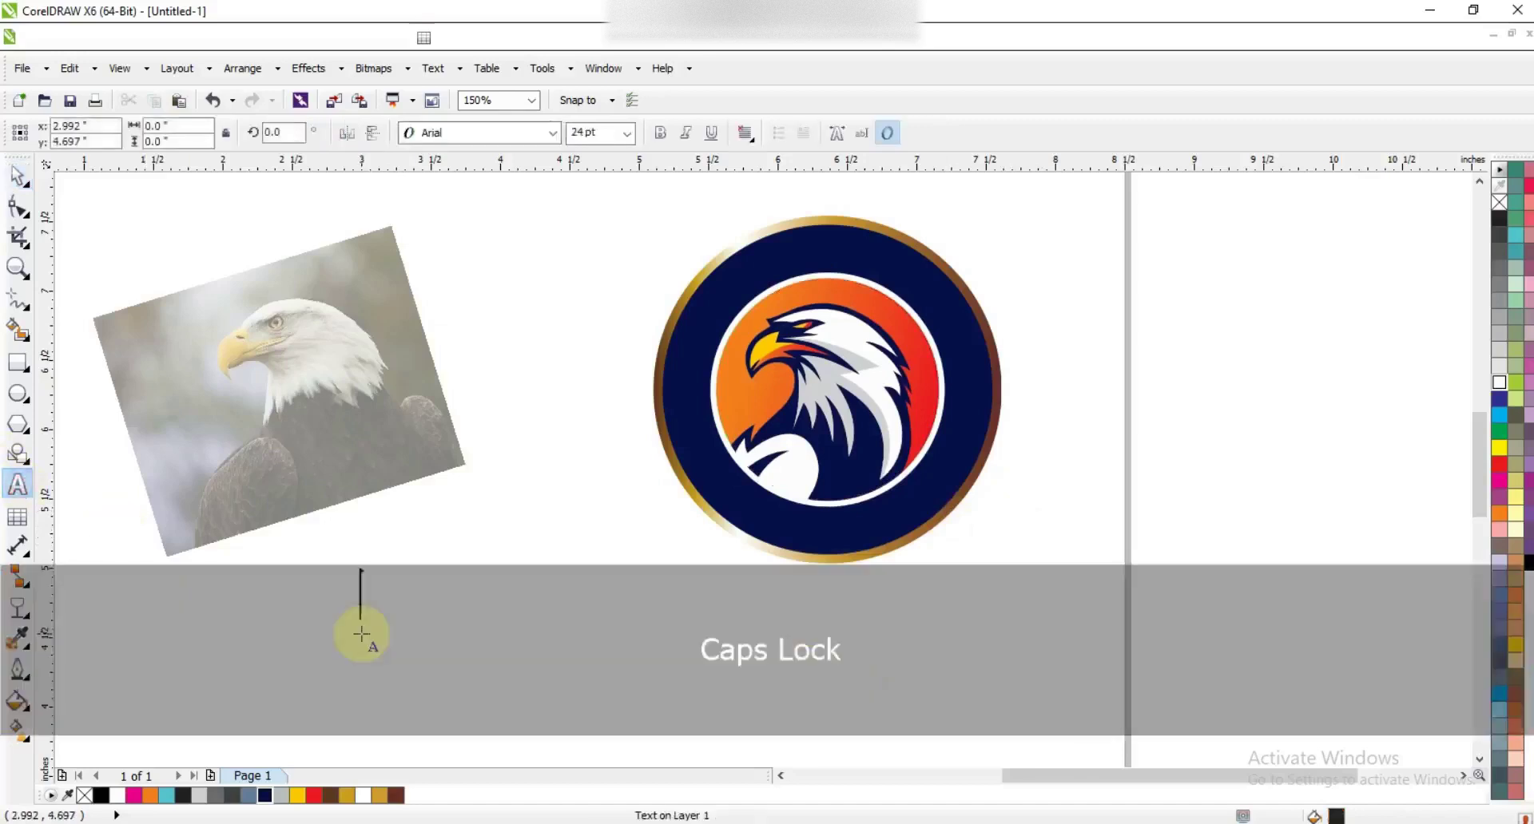
type("HATAI F")
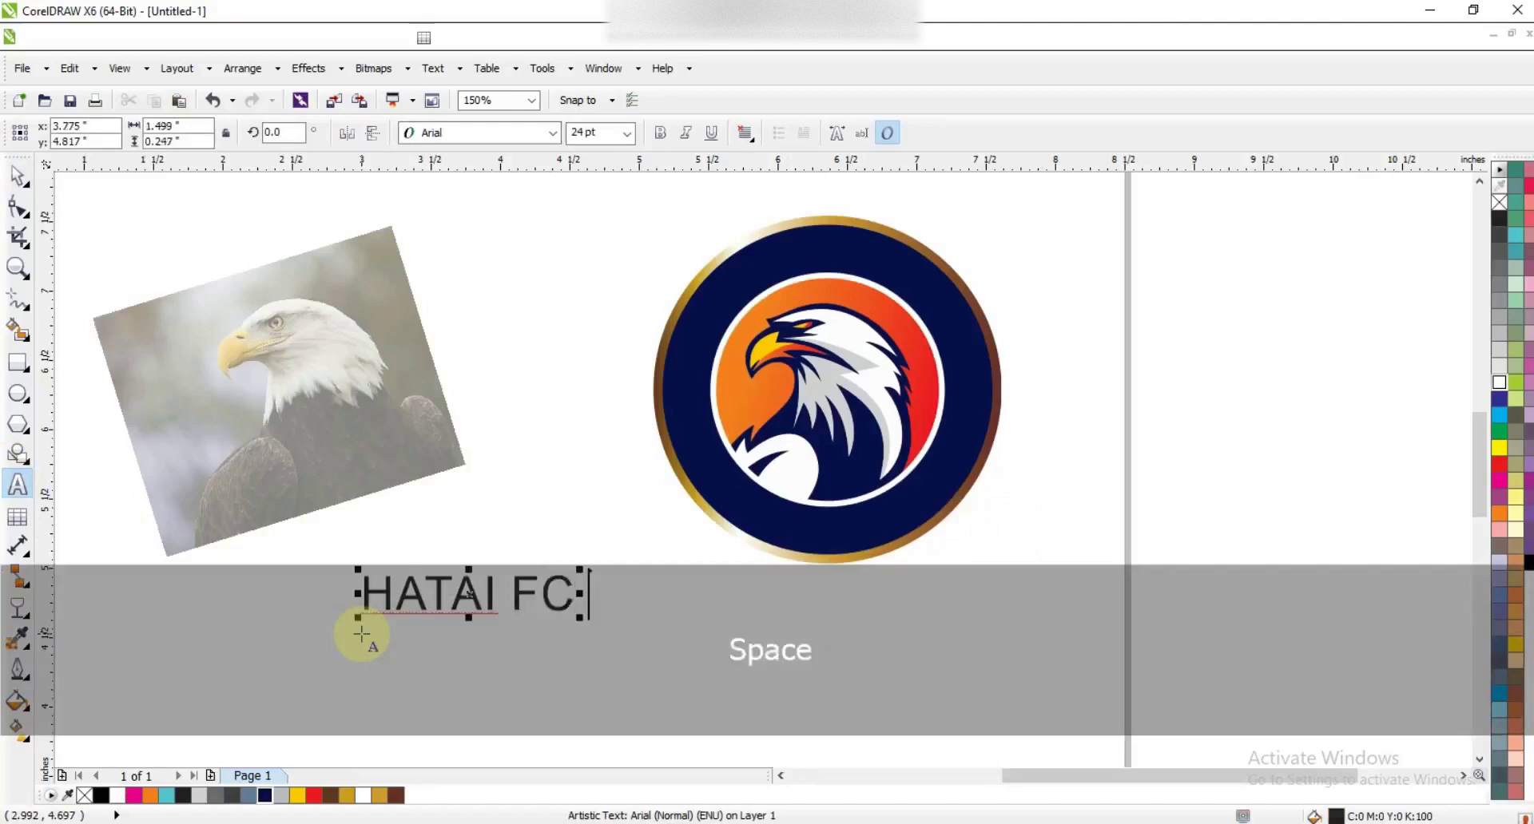
type("C")
left_click(17, 174)
Step: Format the HATAI FC text in white Centrale Sans XBold at about 25.8 pt and widen its letter spacing
left_click(527, 133)
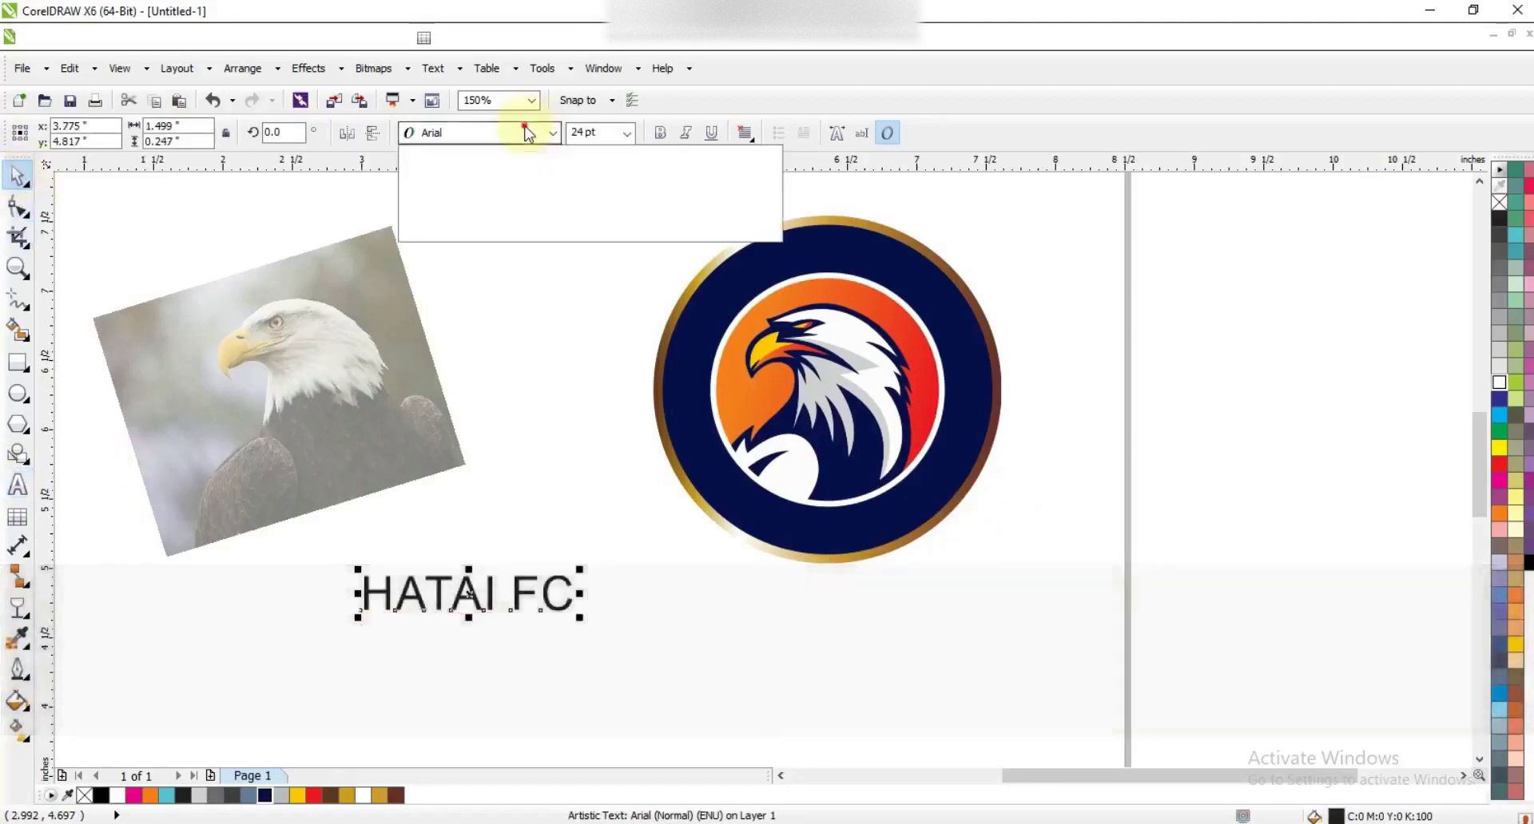
left_click(519, 171)
left_click_drag(577, 617, 607, 631)
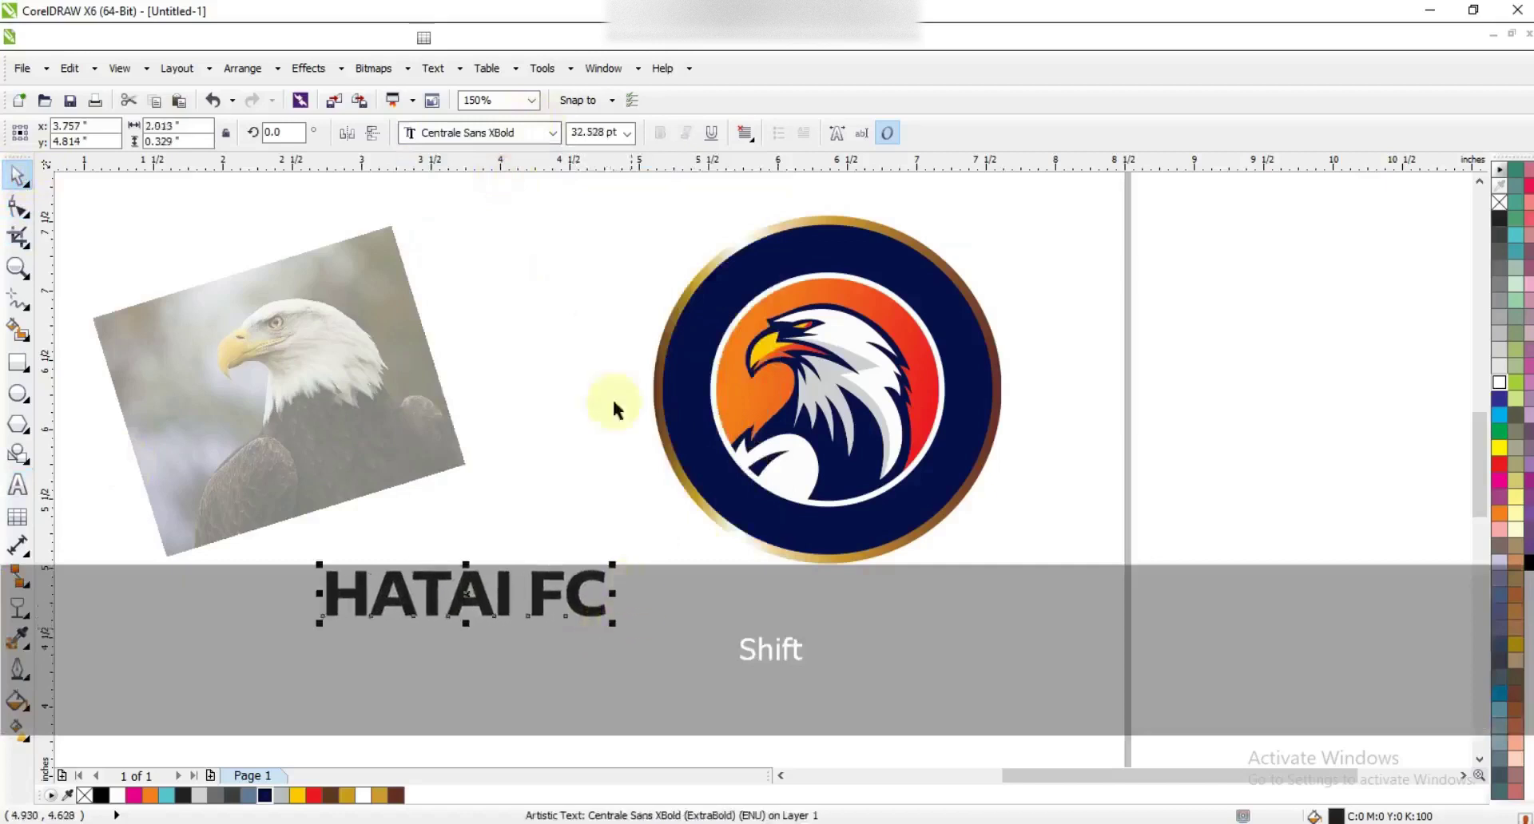
left_click(1498, 382)
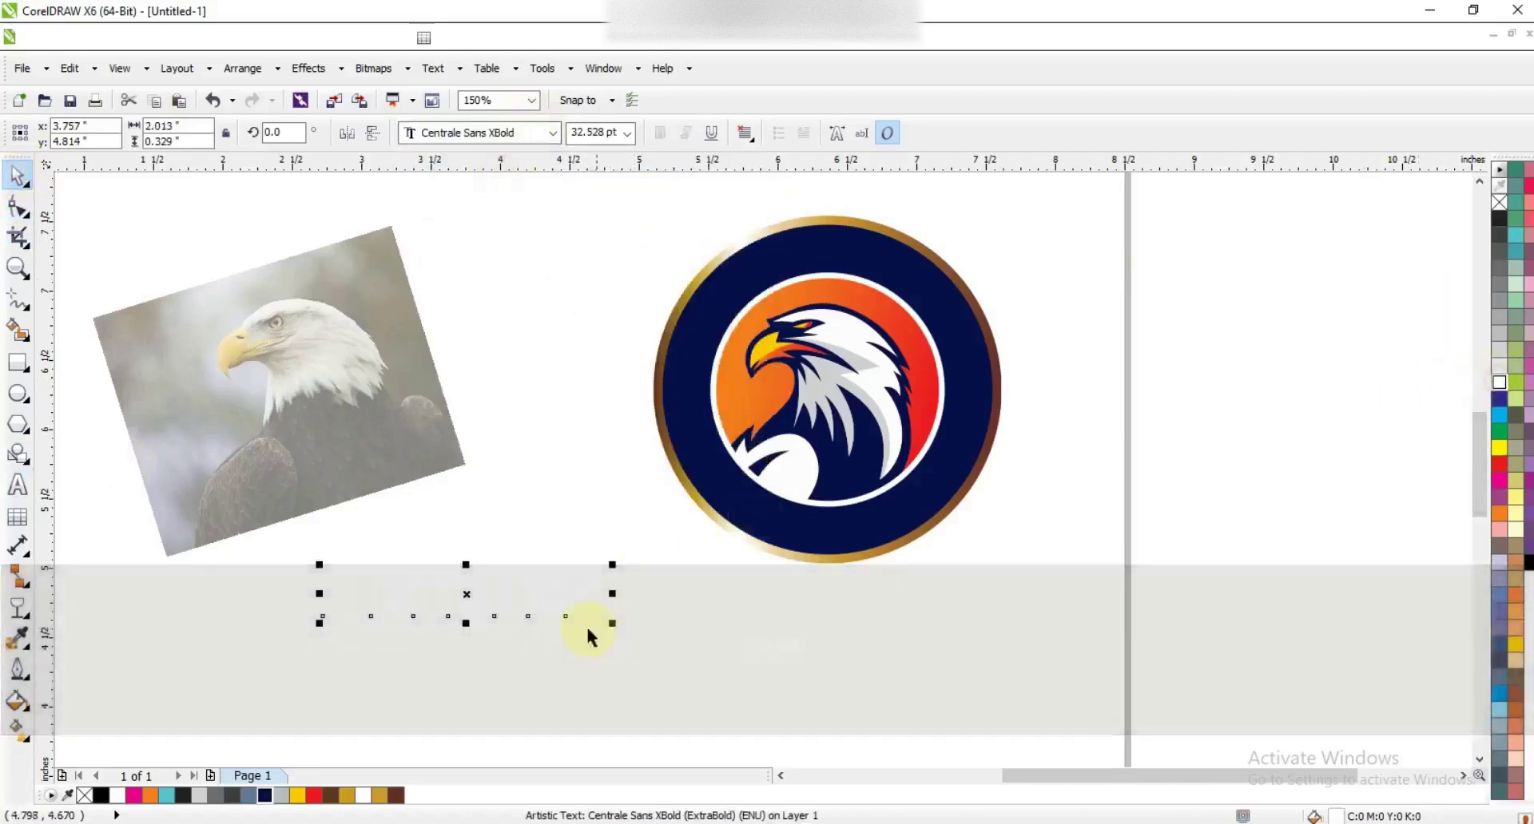
left_click_drag(612, 623, 583, 618)
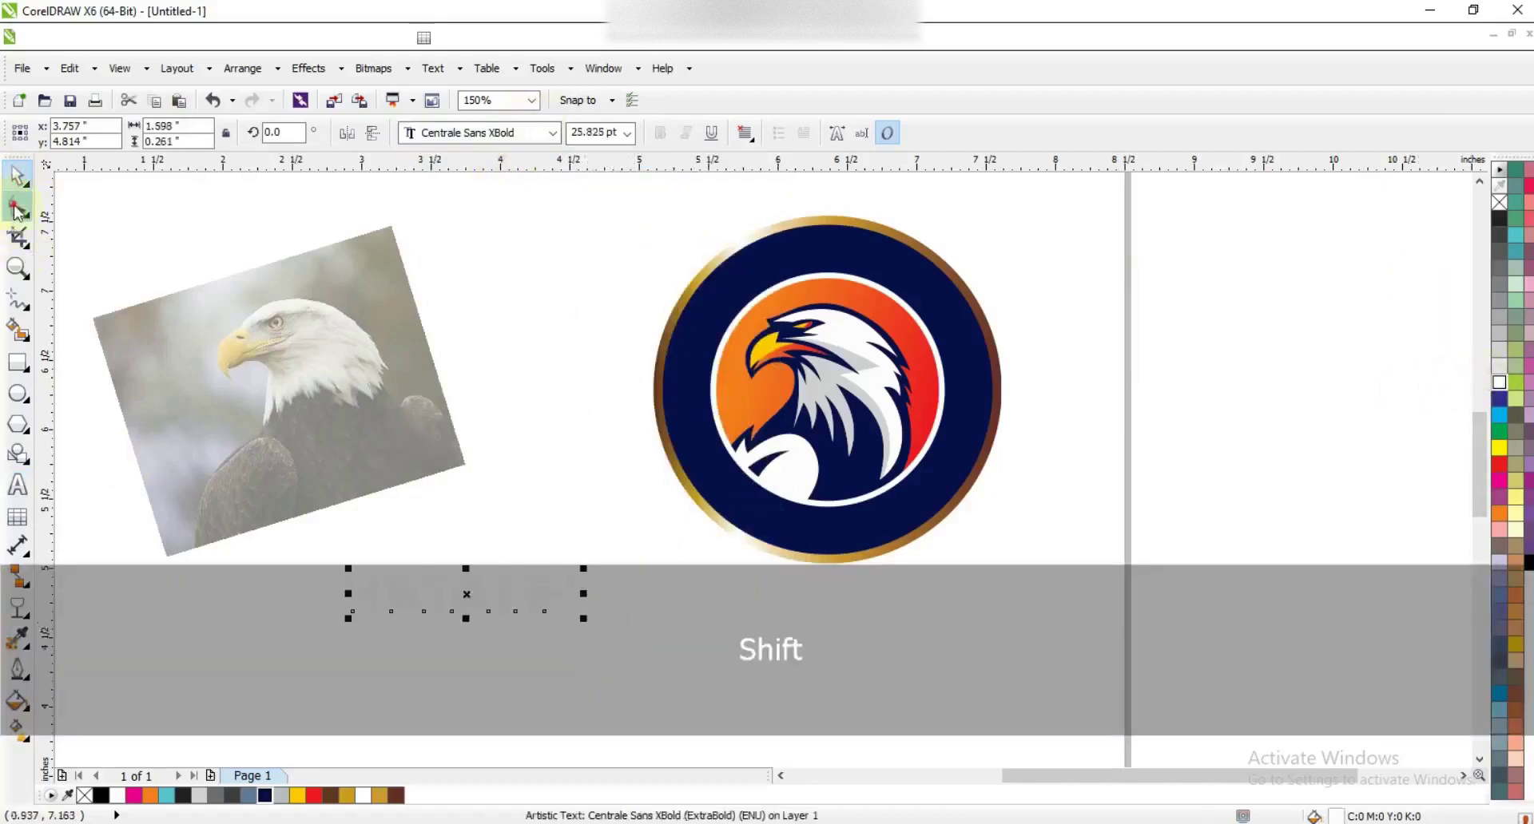
left_click(16, 209)
left_click(18, 175)
Step: Fit the HATAI FC text to the navy circle's path, arched along the top at a distance of about -0.256 inches
left_click(820, 251, "shift")
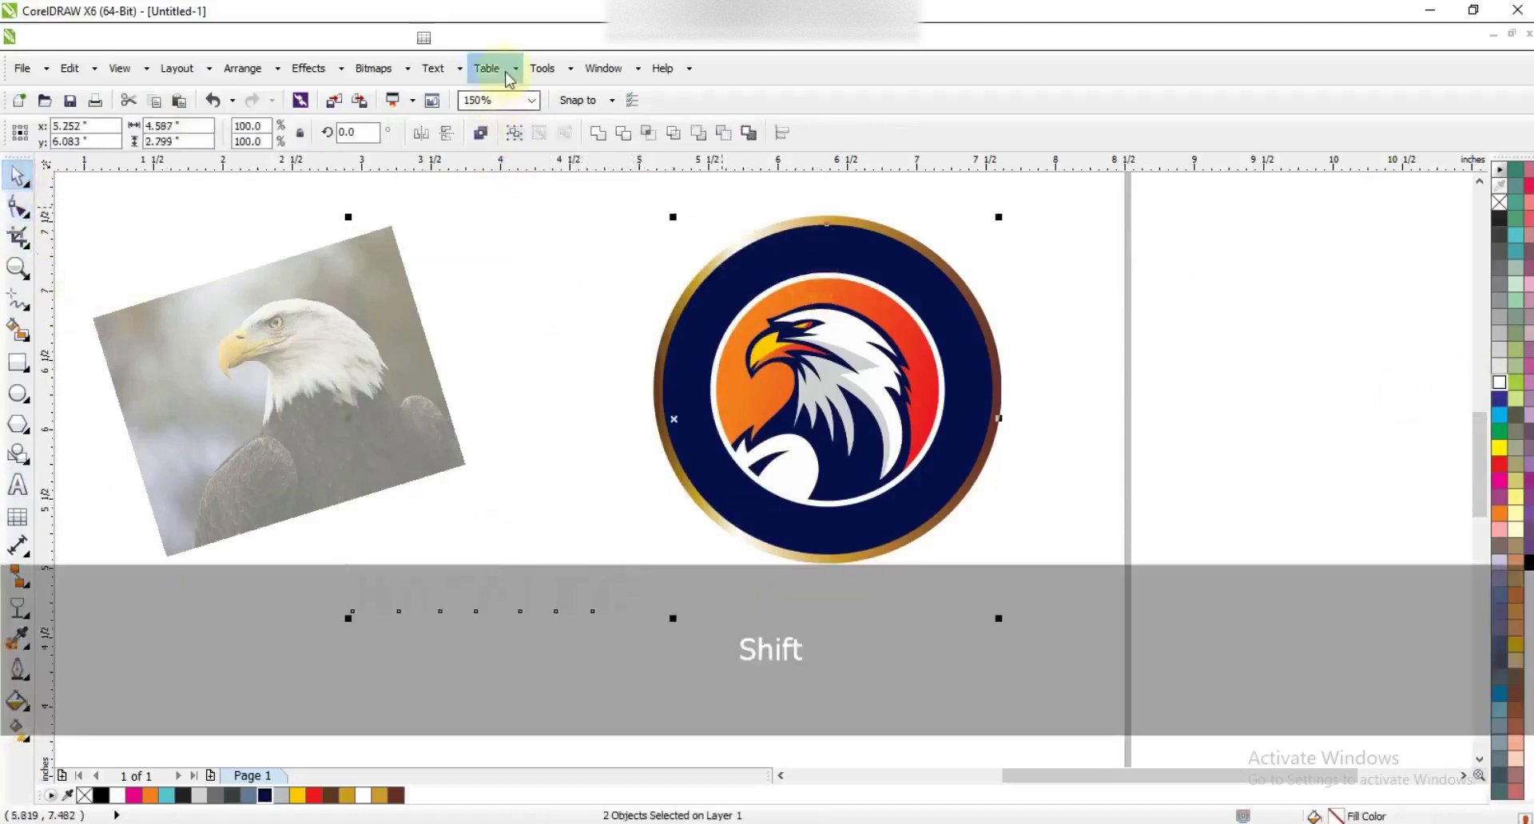
left_click(438, 68)
left_click(492, 260)
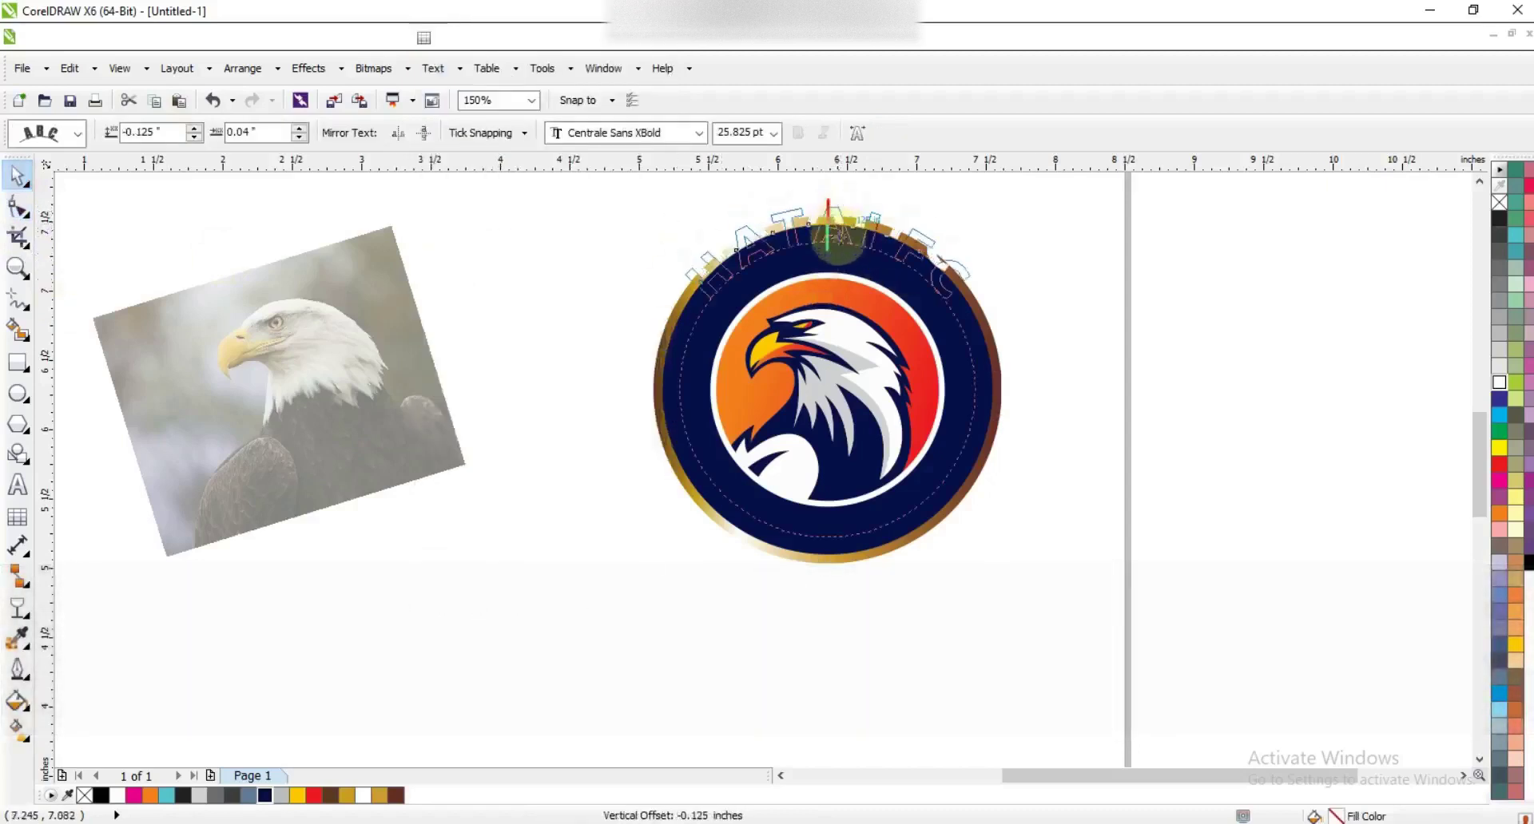
left_click(837, 244)
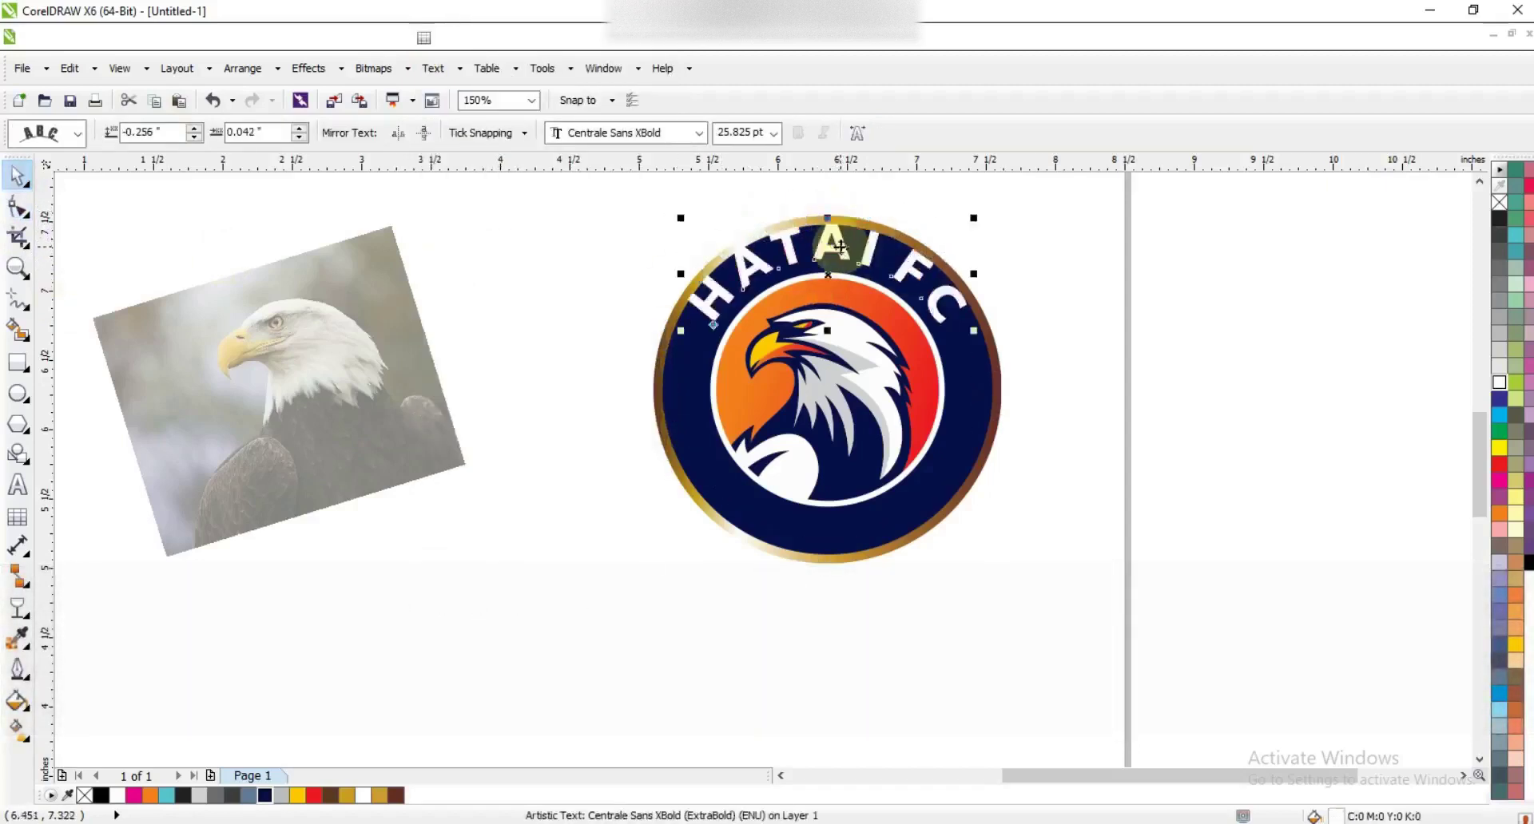
Step: Set the curved text to 24 pt, its distance from the path to -0.288 inches and its offset to 0.088 inches
left_click(773, 134)
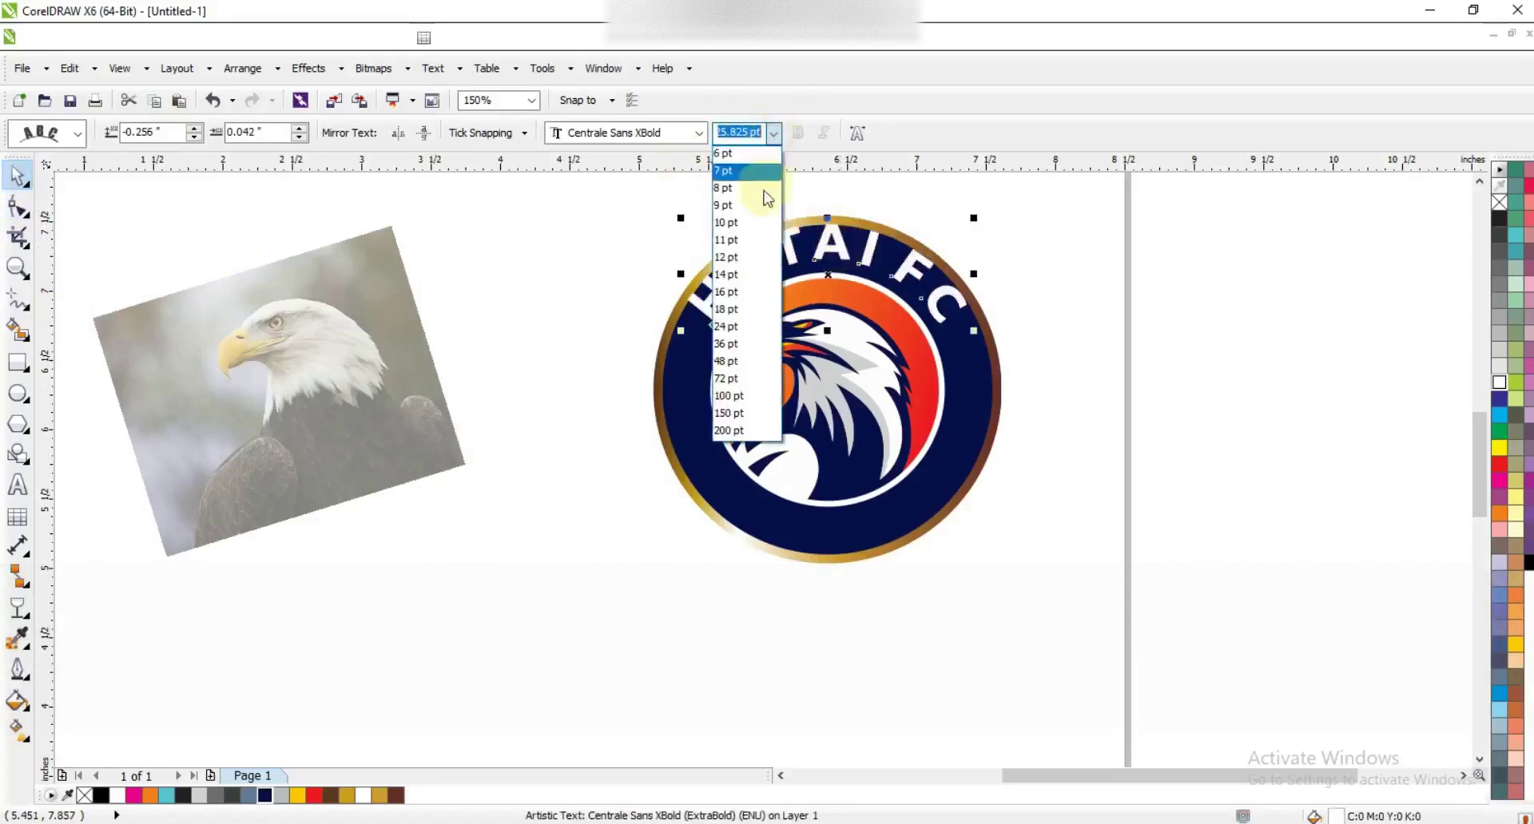
left_click(739, 321)
left_click_drag(823, 254, 826, 263)
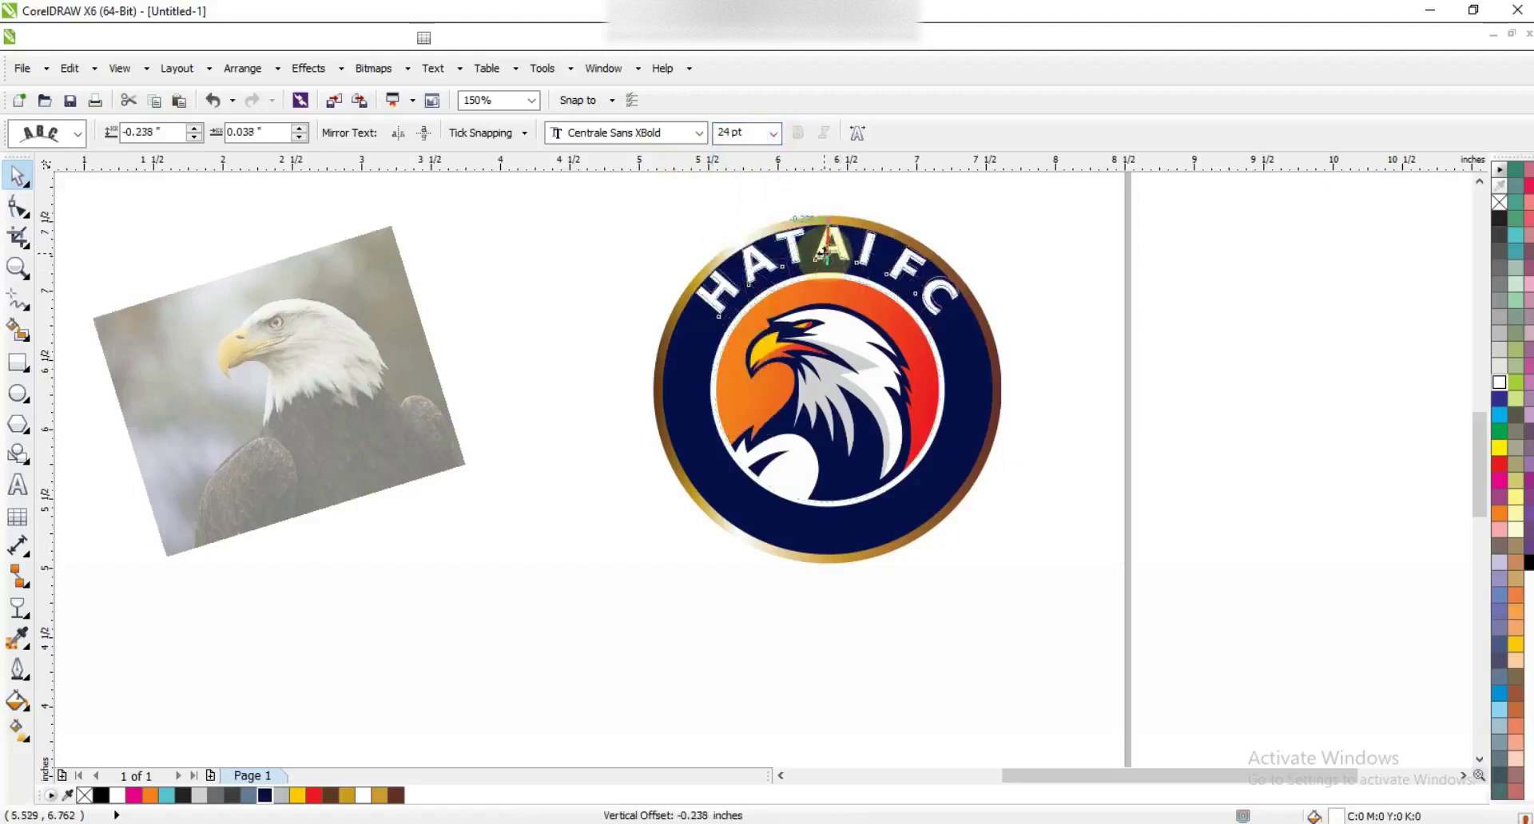
left_click(300, 132)
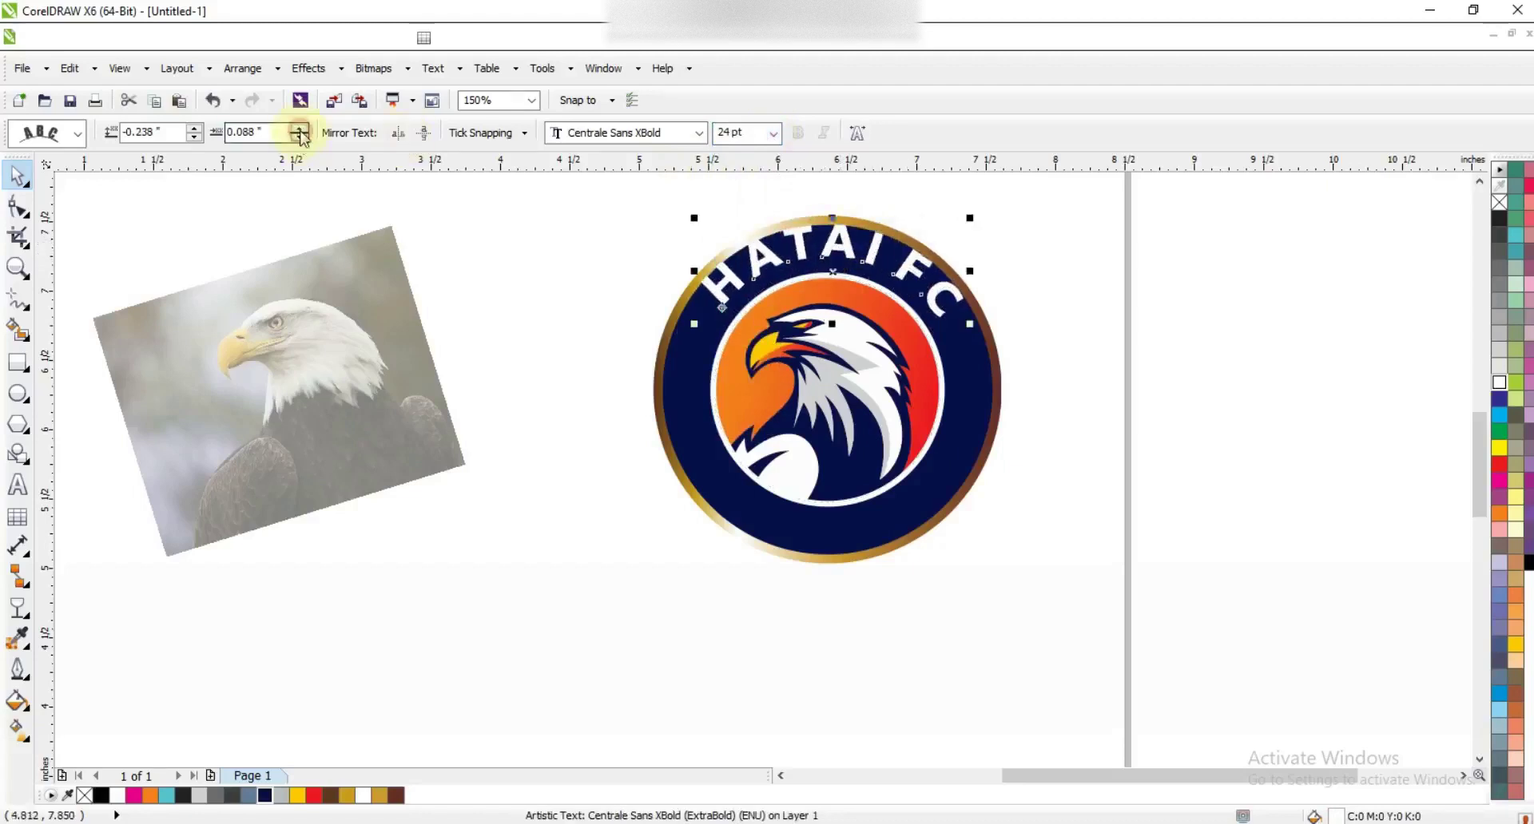
left_click(196, 136)
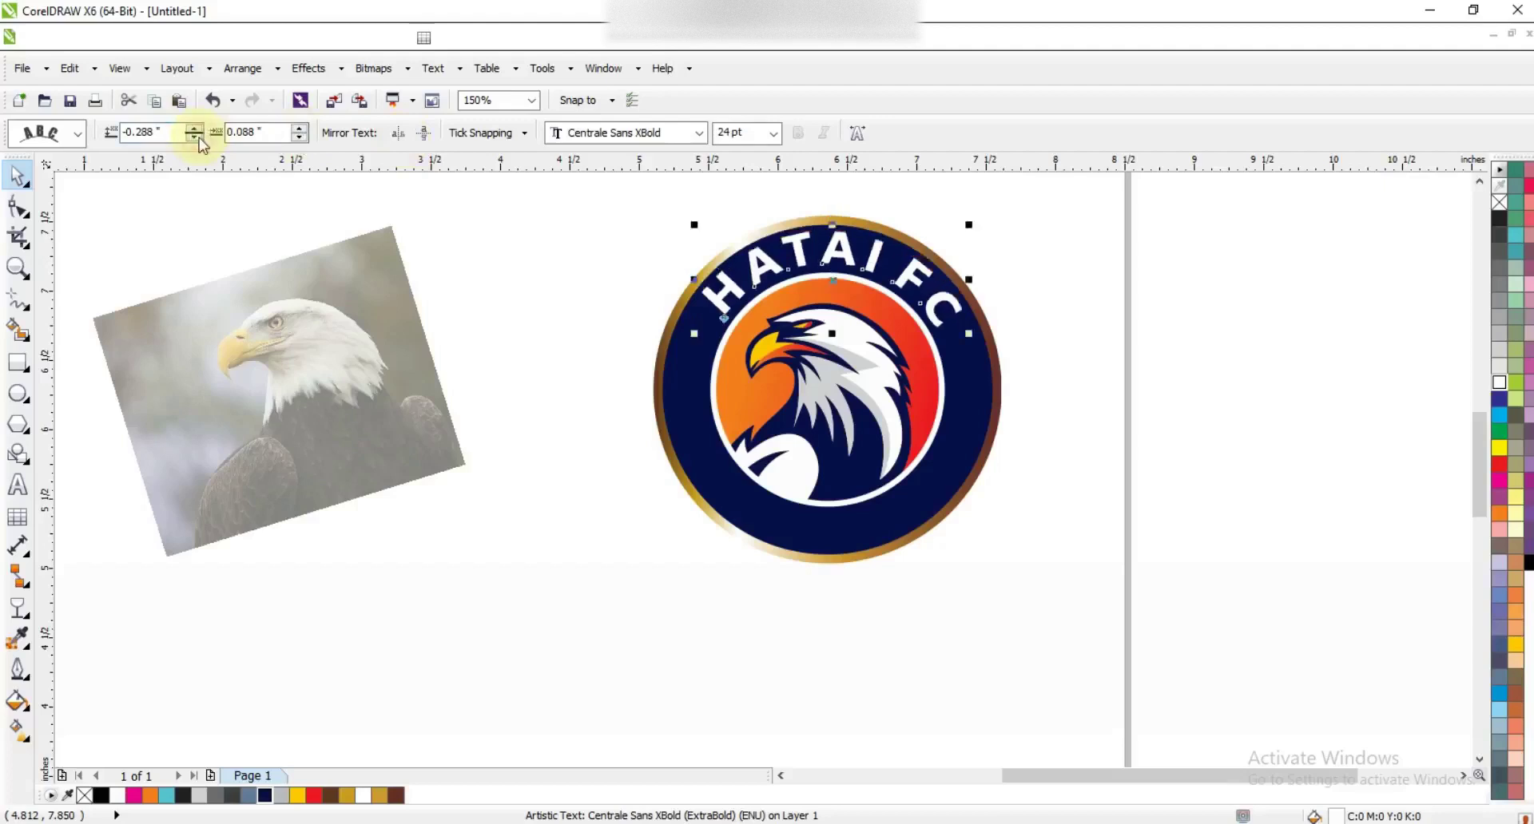
Step: Convert the curved HATAI FC text to curves and deselect it
left_click(242, 68)
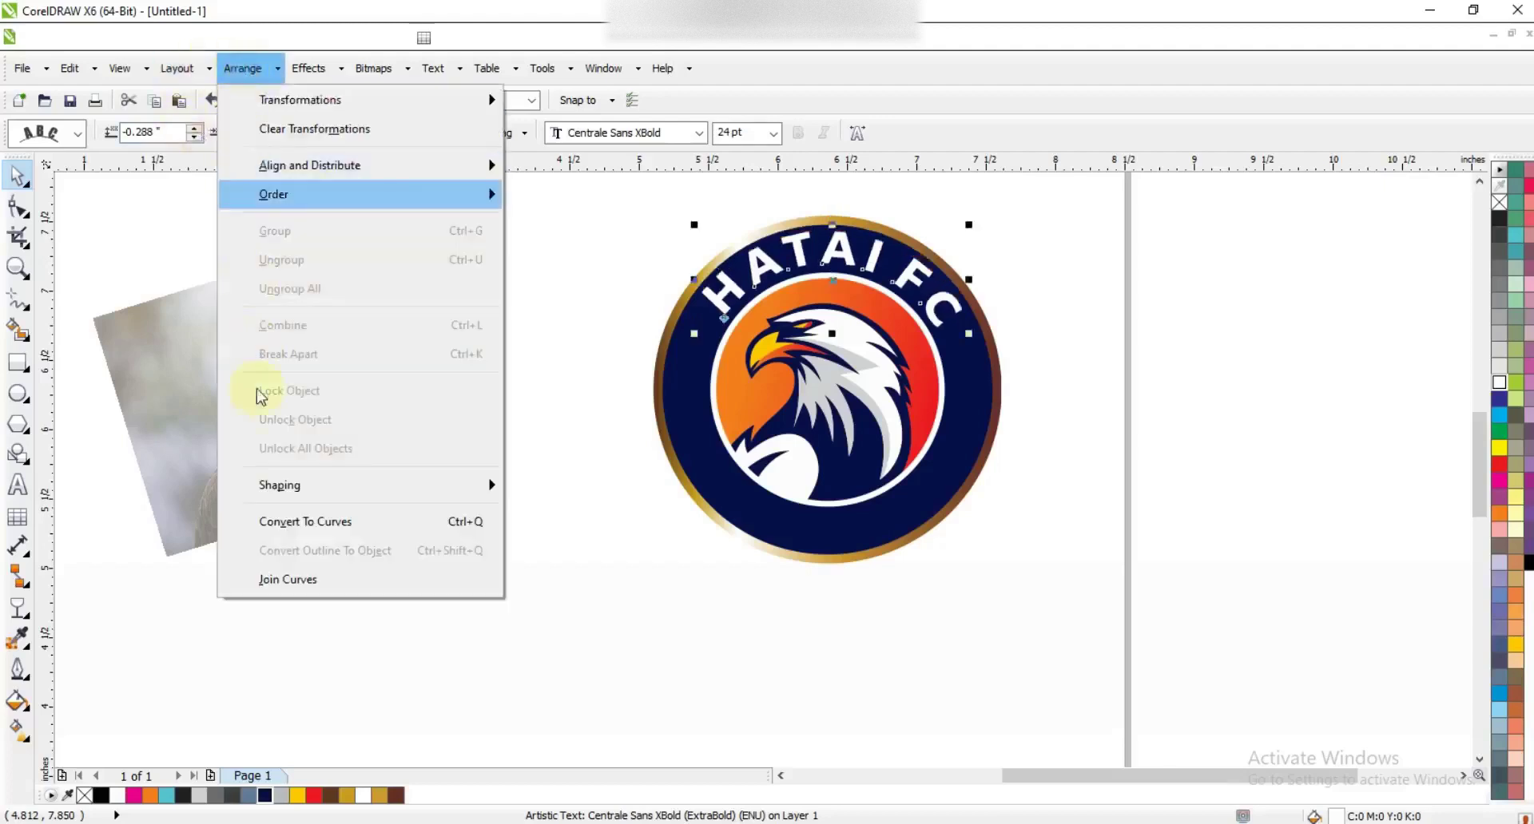
left_click(274, 520)
left_click(1198, 351)
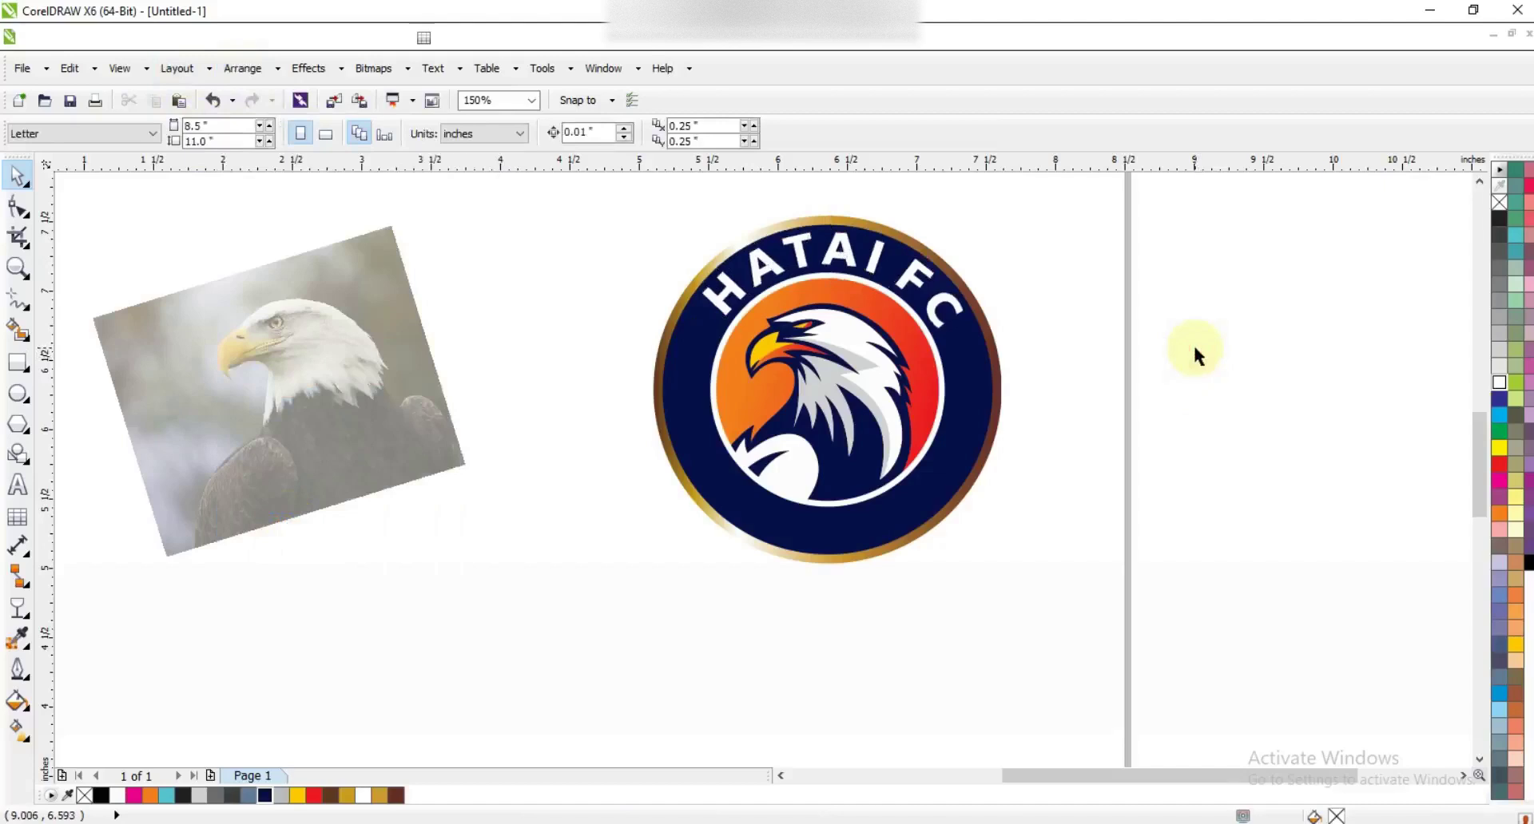
left_click_drag(1190, 631, 514, 164)
key("F3")
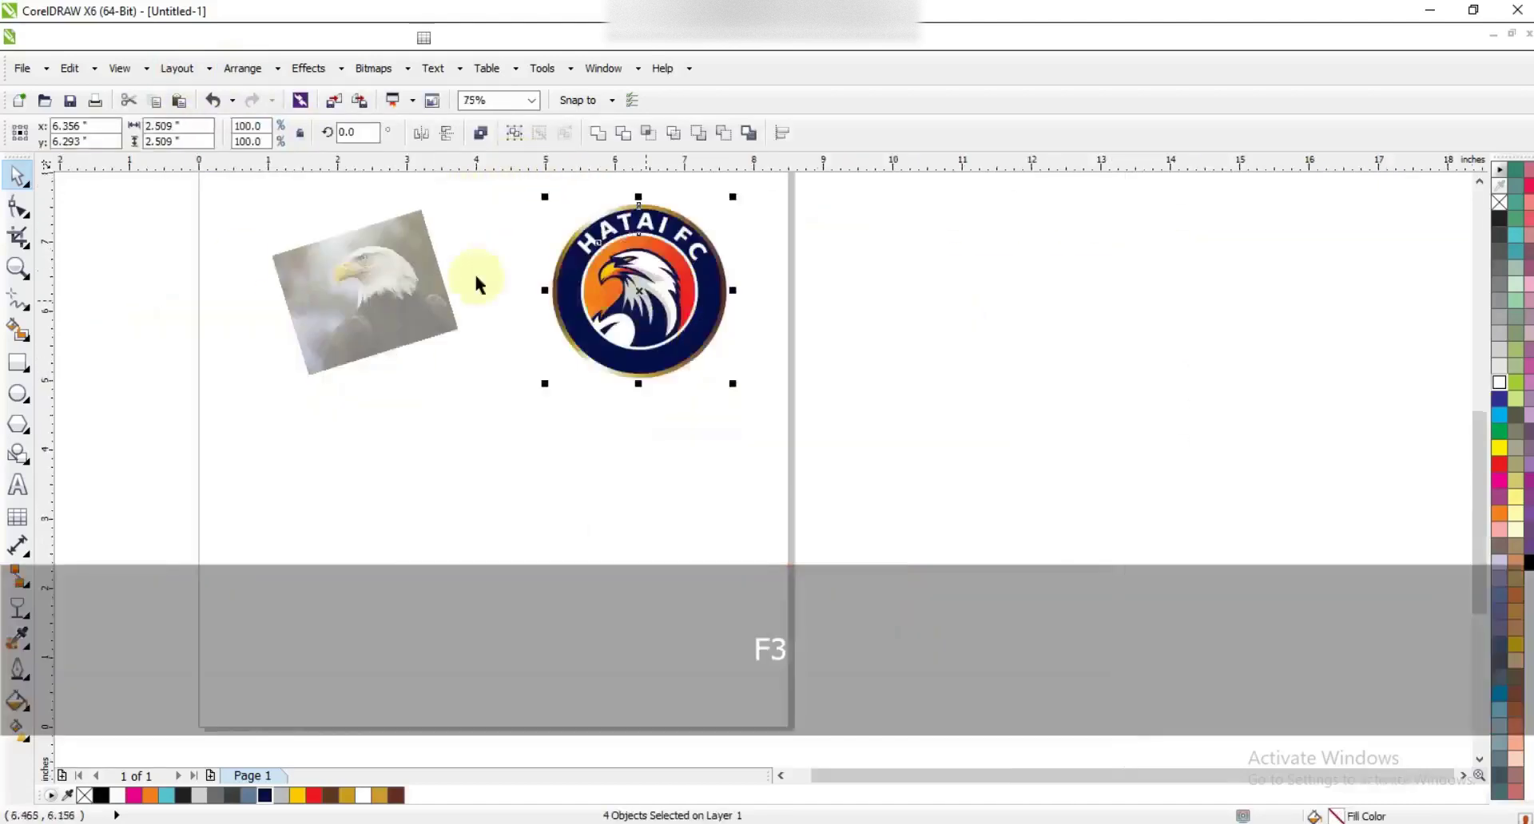
key("Escape")
left_click(17, 268)
left_click_drag(835, 434, 530, 178)
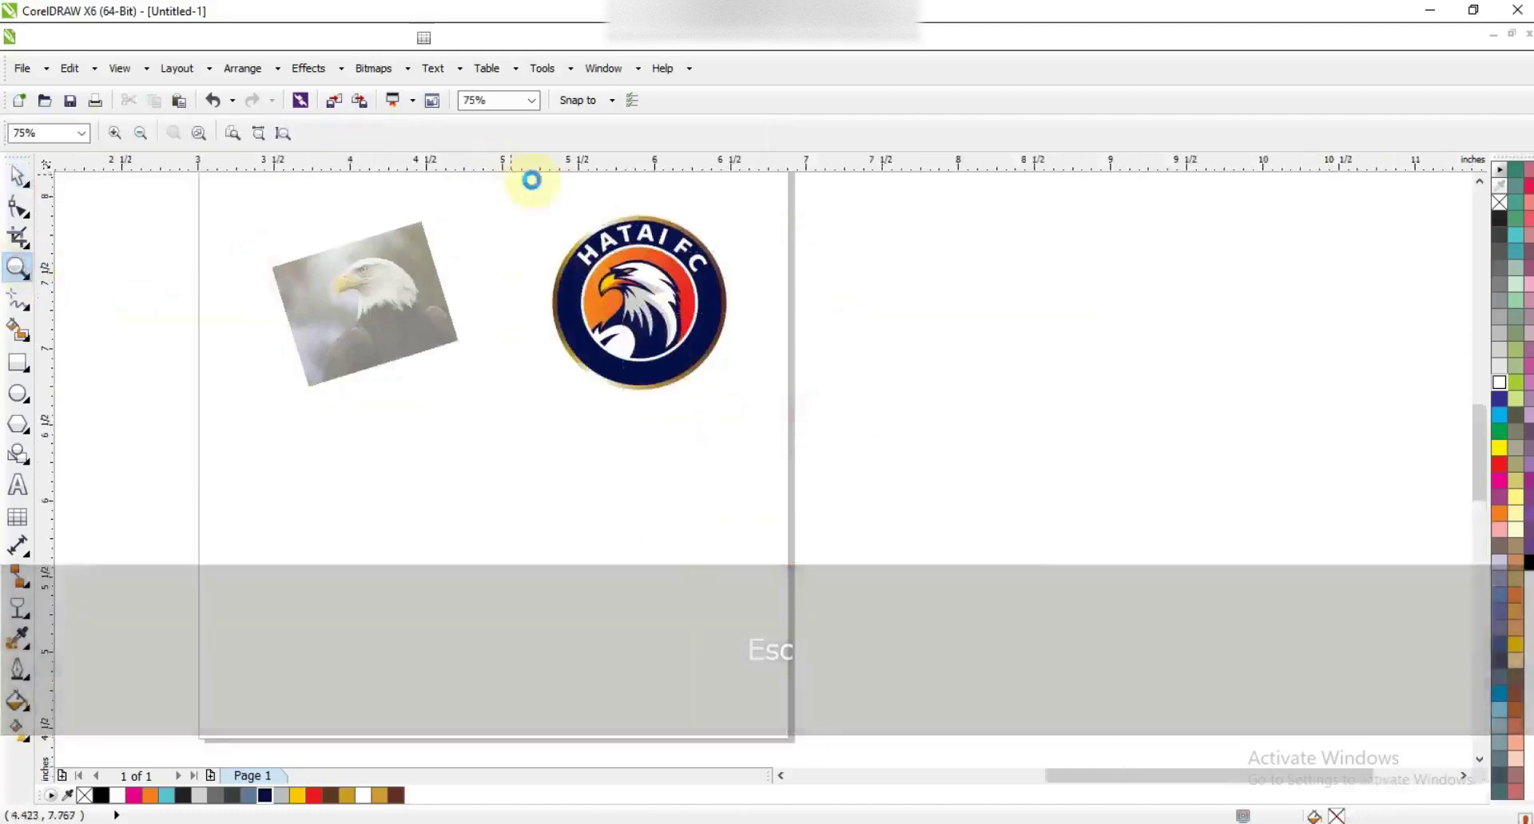